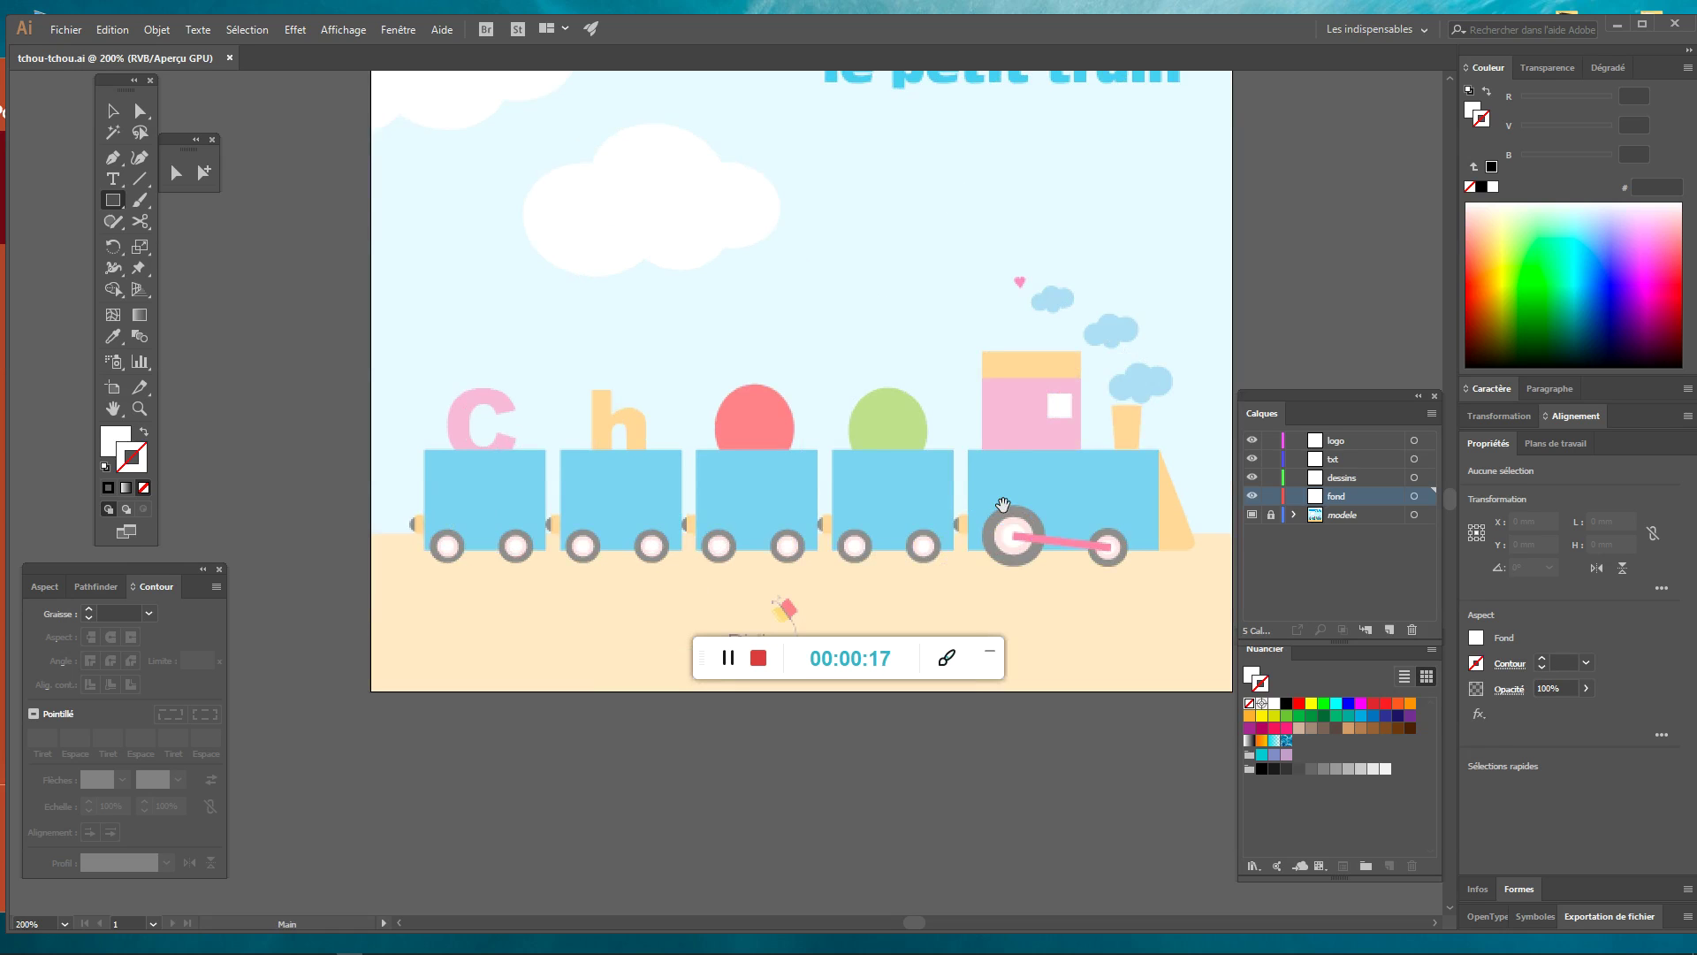
Draw a rectangle about 172 × 31.6 mm over the model's ground band, aligning its edges with the artboard.
{"action": "left_click_drag", "start_coordinate": [1111, 226], "coordinate": [1070, 420]}
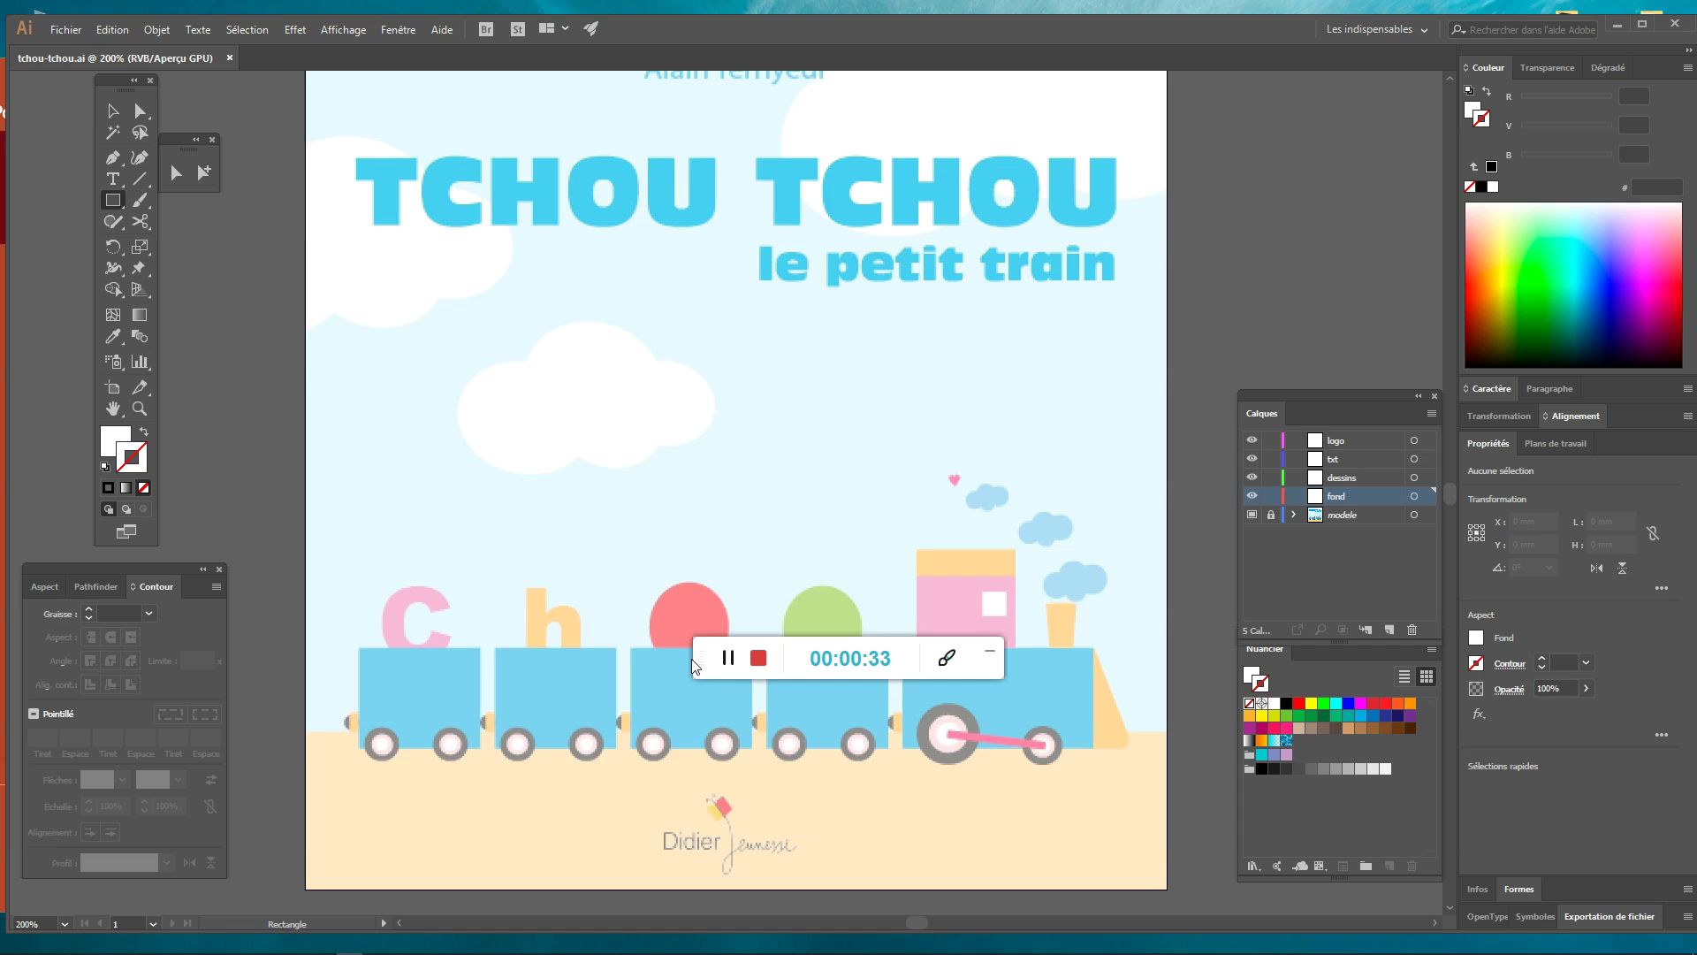
{"action": "left_click_drag", "start_coordinate": [699, 660], "coordinate": [30, 927]}
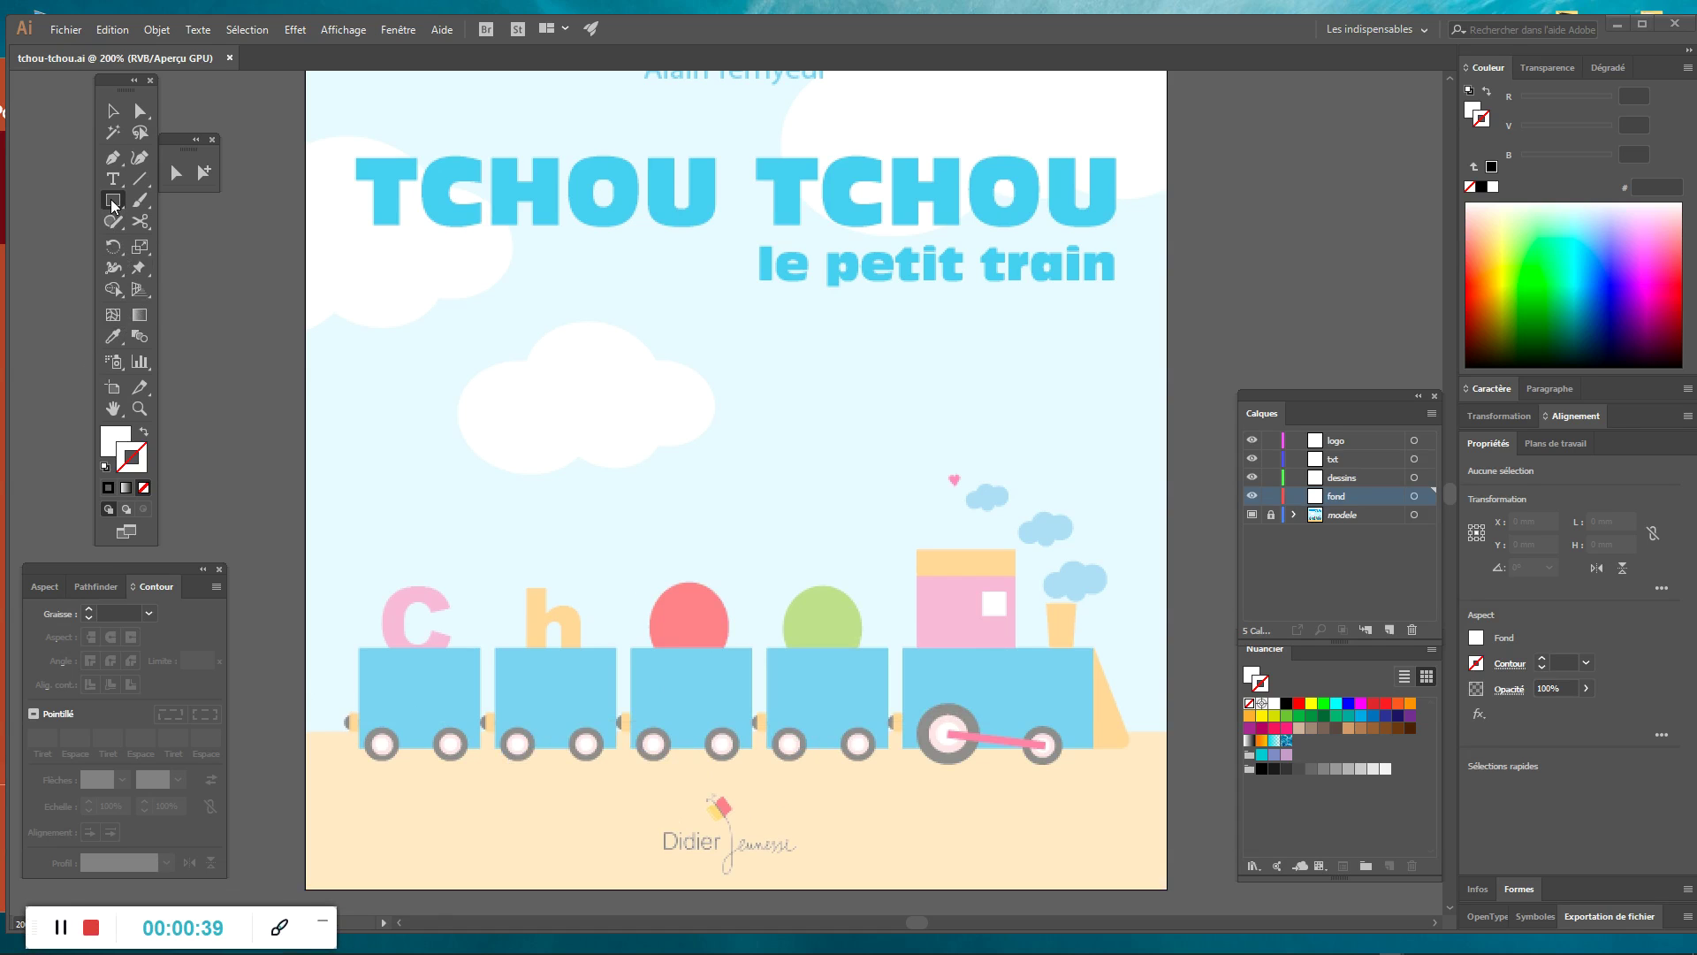
{"action": "left_click_drag", "start_coordinate": [113, 201], "coordinate": [186, 200]}
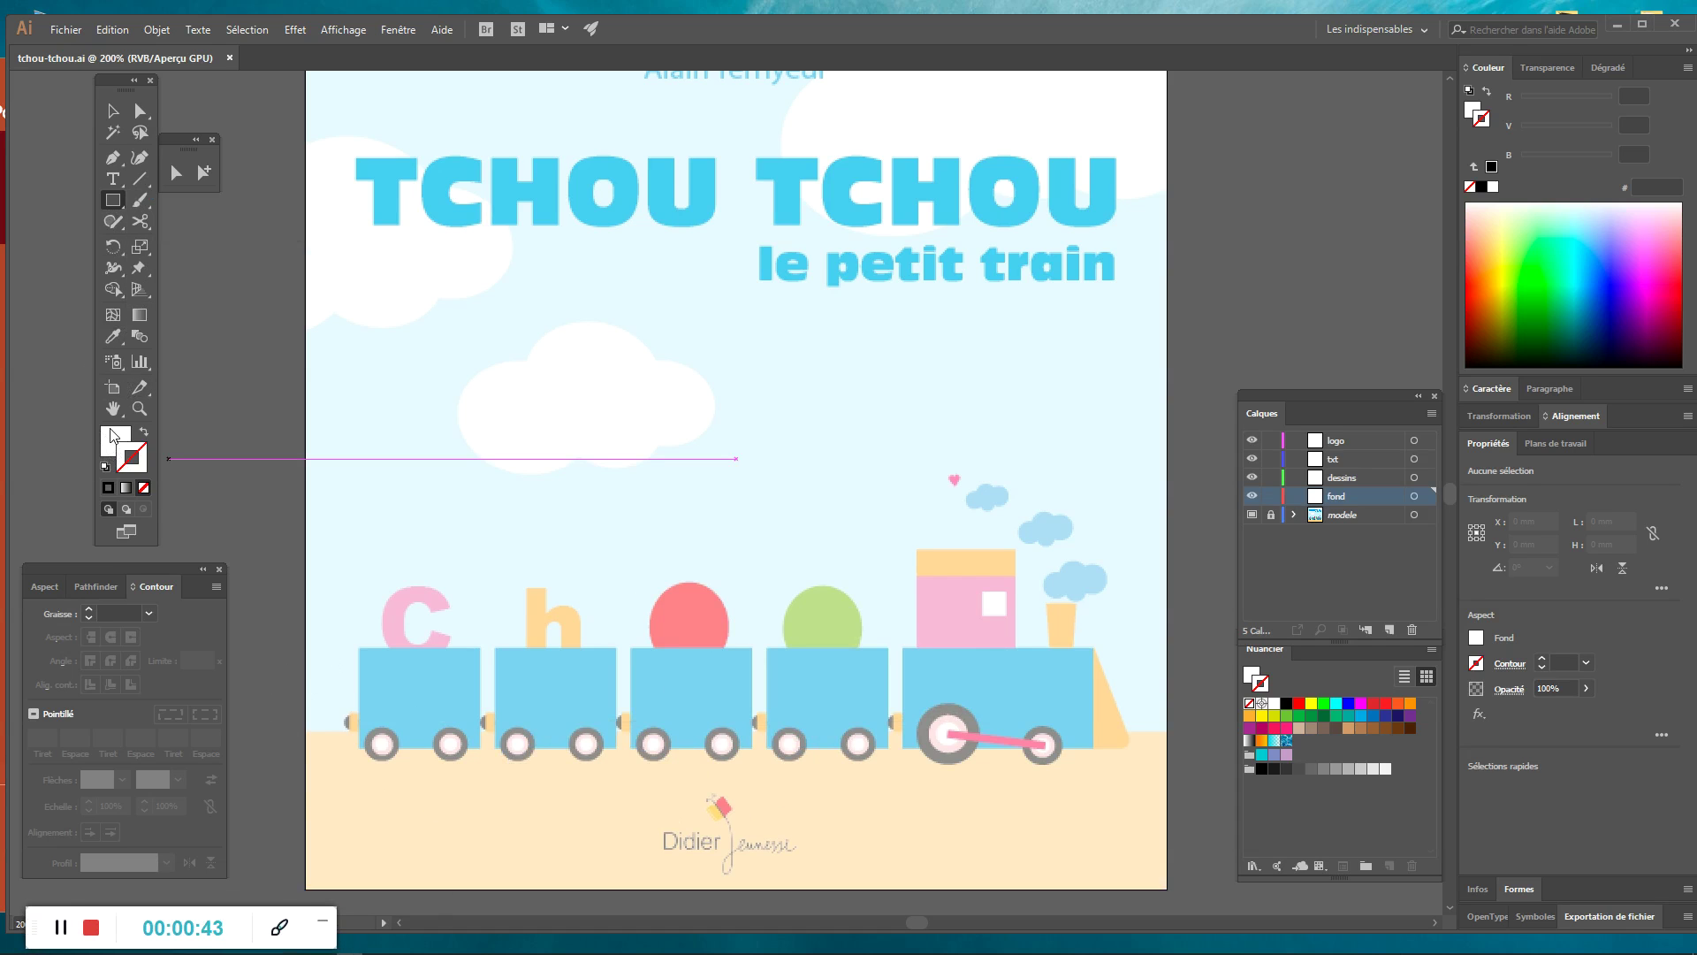
{"action": "left_click_drag", "start_coordinate": [295, 735], "coordinate": [1179, 719]}
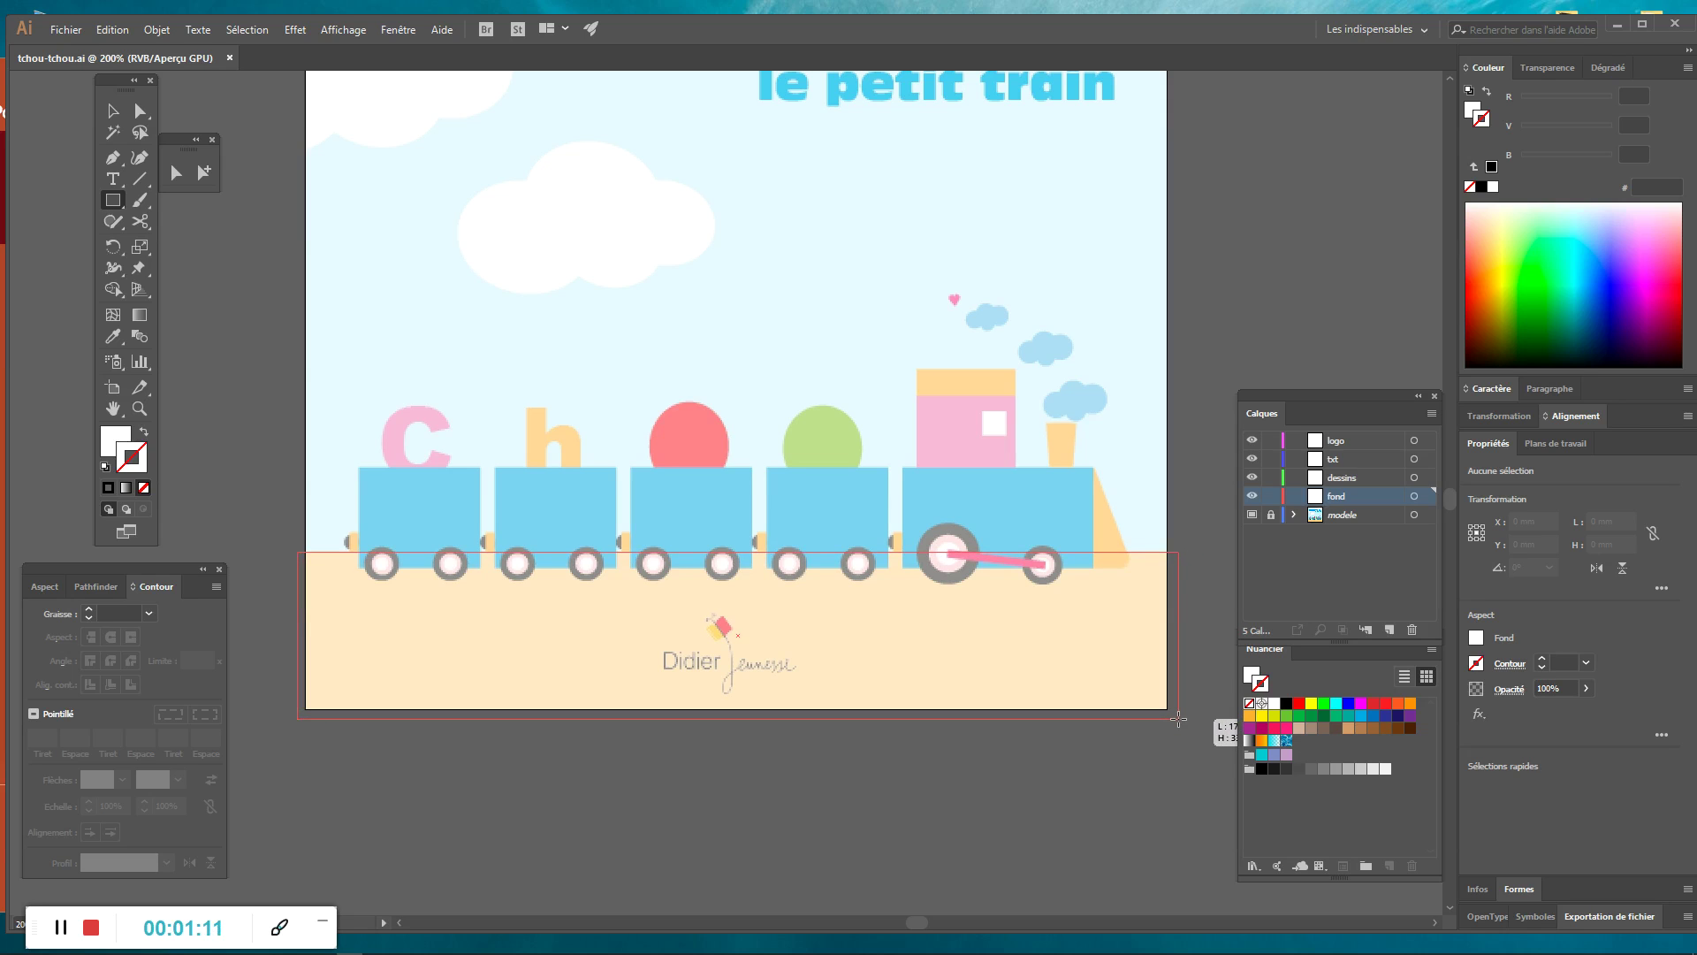
{"action": "left_click_drag", "start_coordinate": [1179, 718], "coordinate": [1168, 710]}
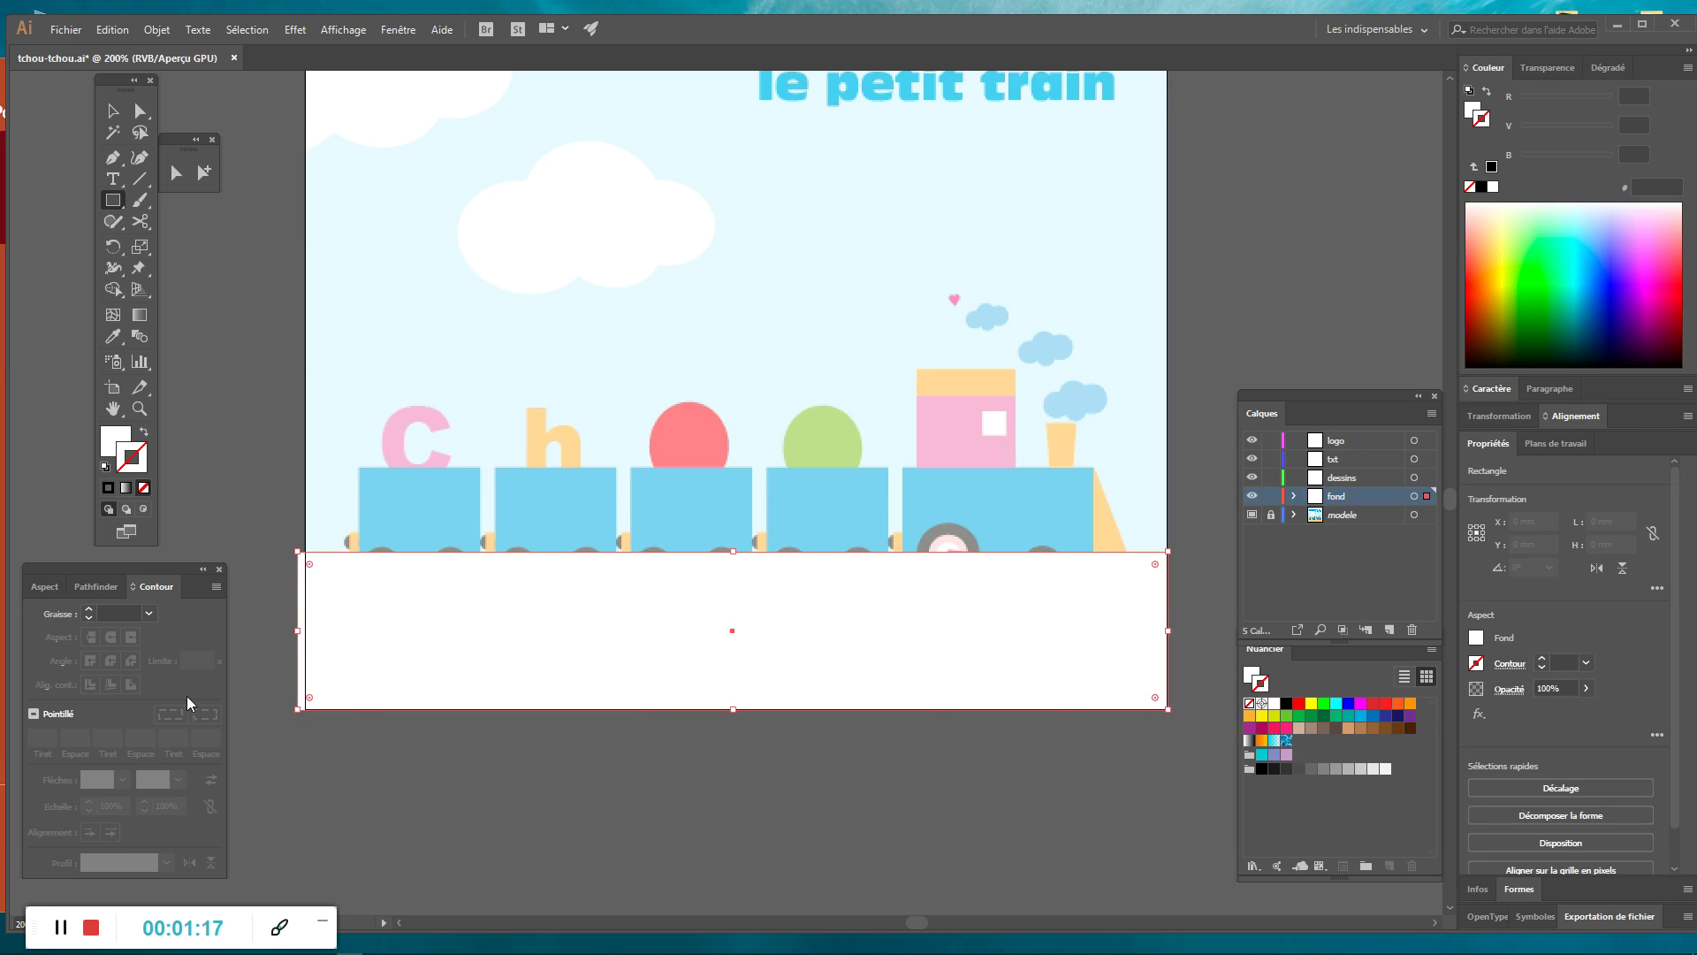
{"action": "left_click_drag", "start_coordinate": [298, 630], "coordinate": [305, 630]}
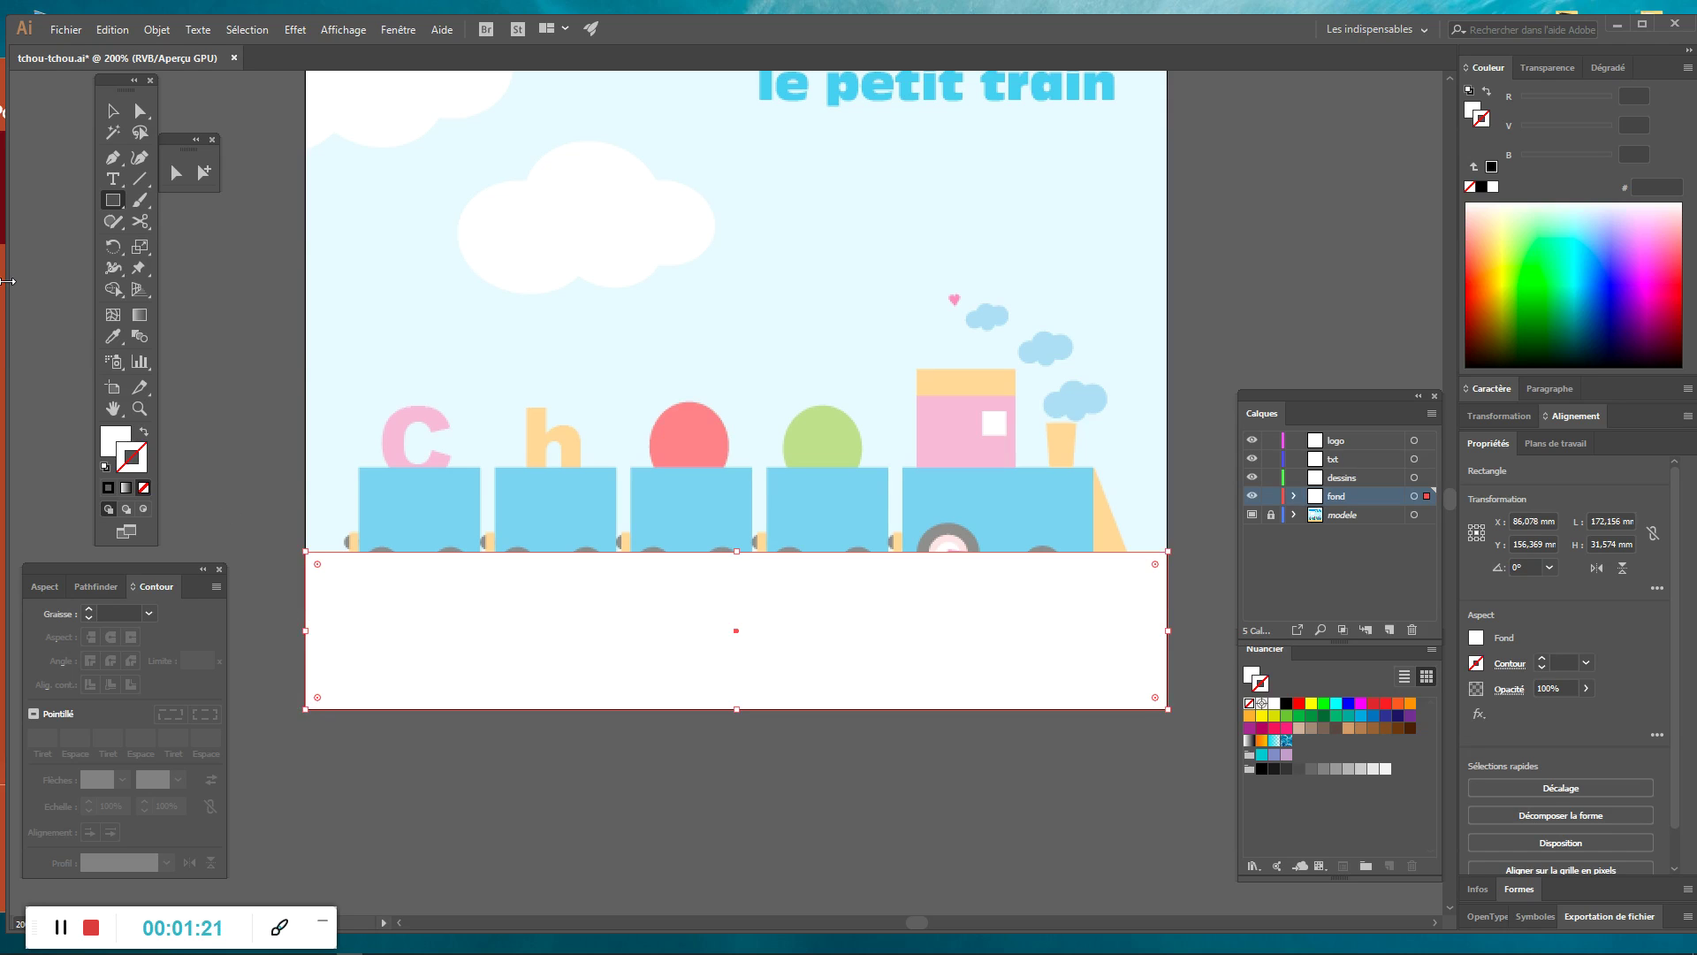
Clear the ground rectangle's fill and recolour it by sampling the model's sand colour, #f9d38e, with the Eyedropper.
{"action": "left_click", "coordinate": [116, 439]}
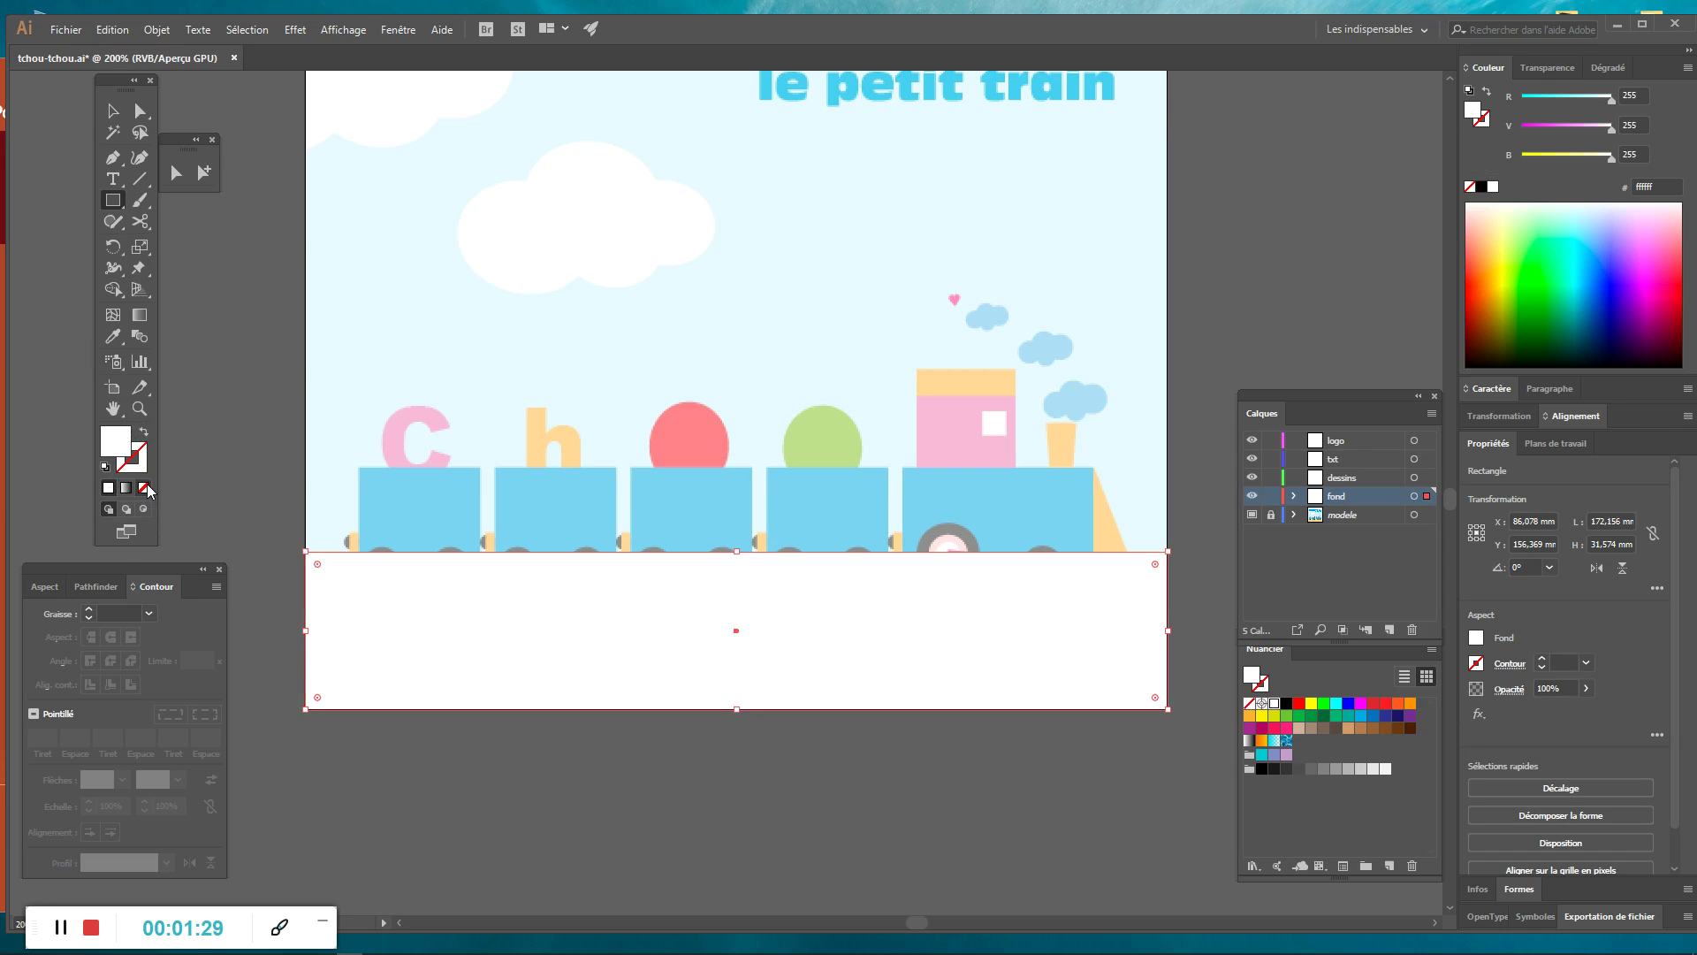
{"action": "left_click", "coordinate": [144, 488]}
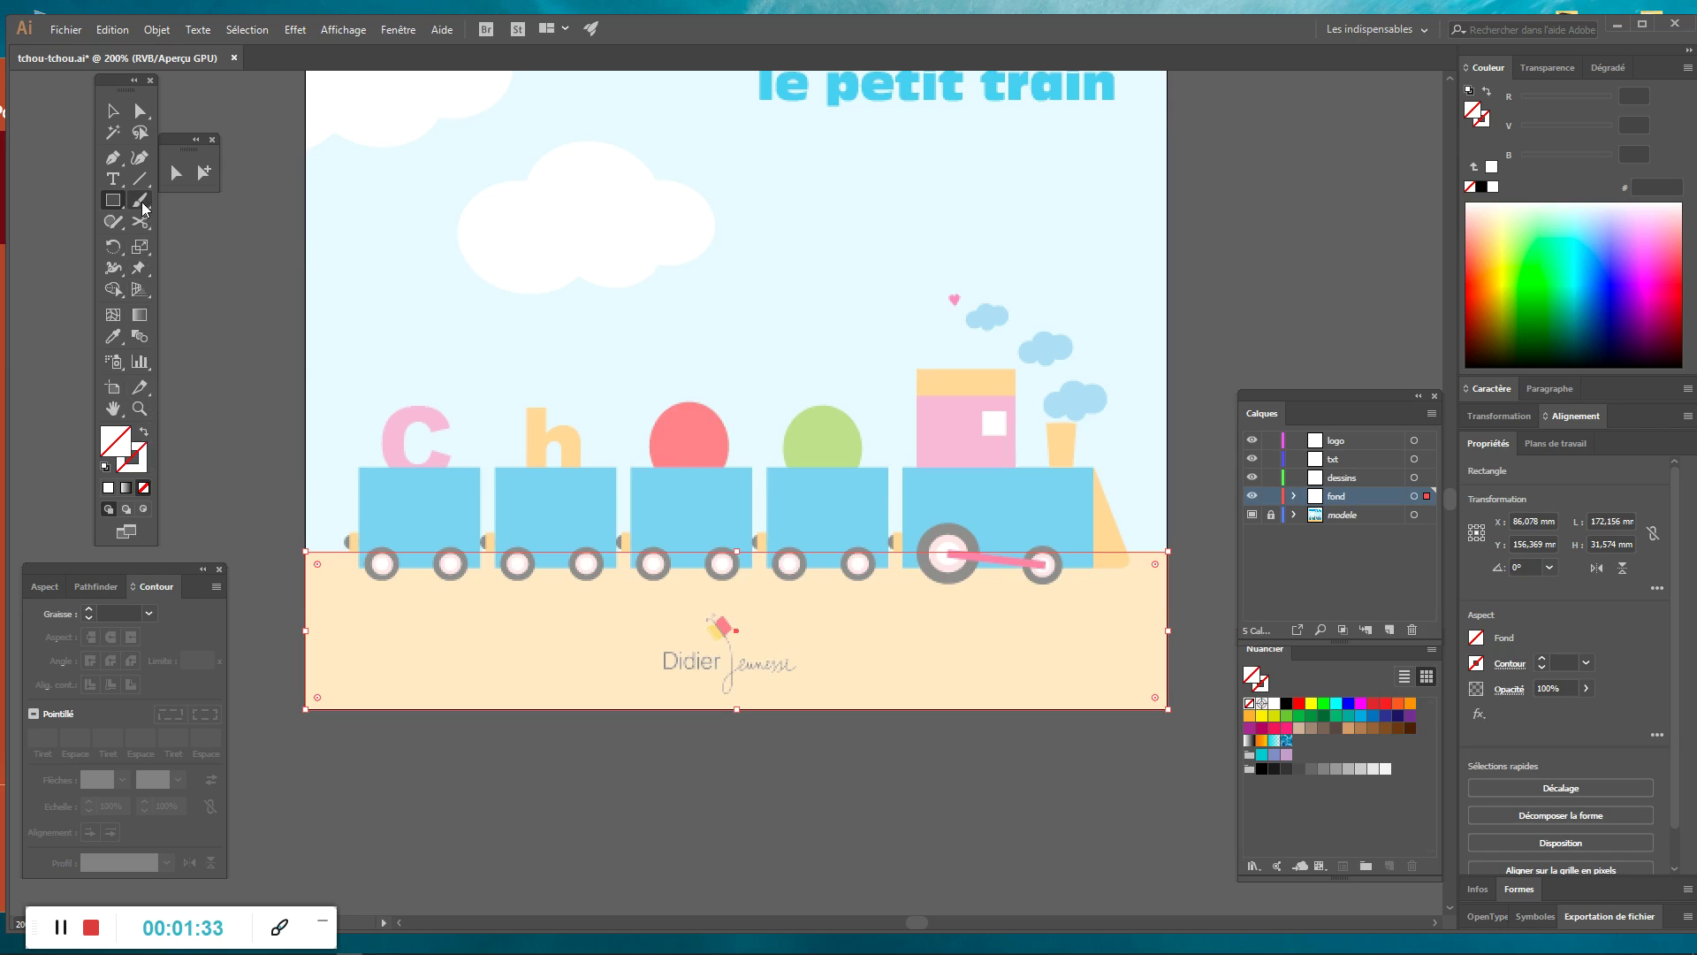
{"action": "left_click", "coordinate": [117, 336]}
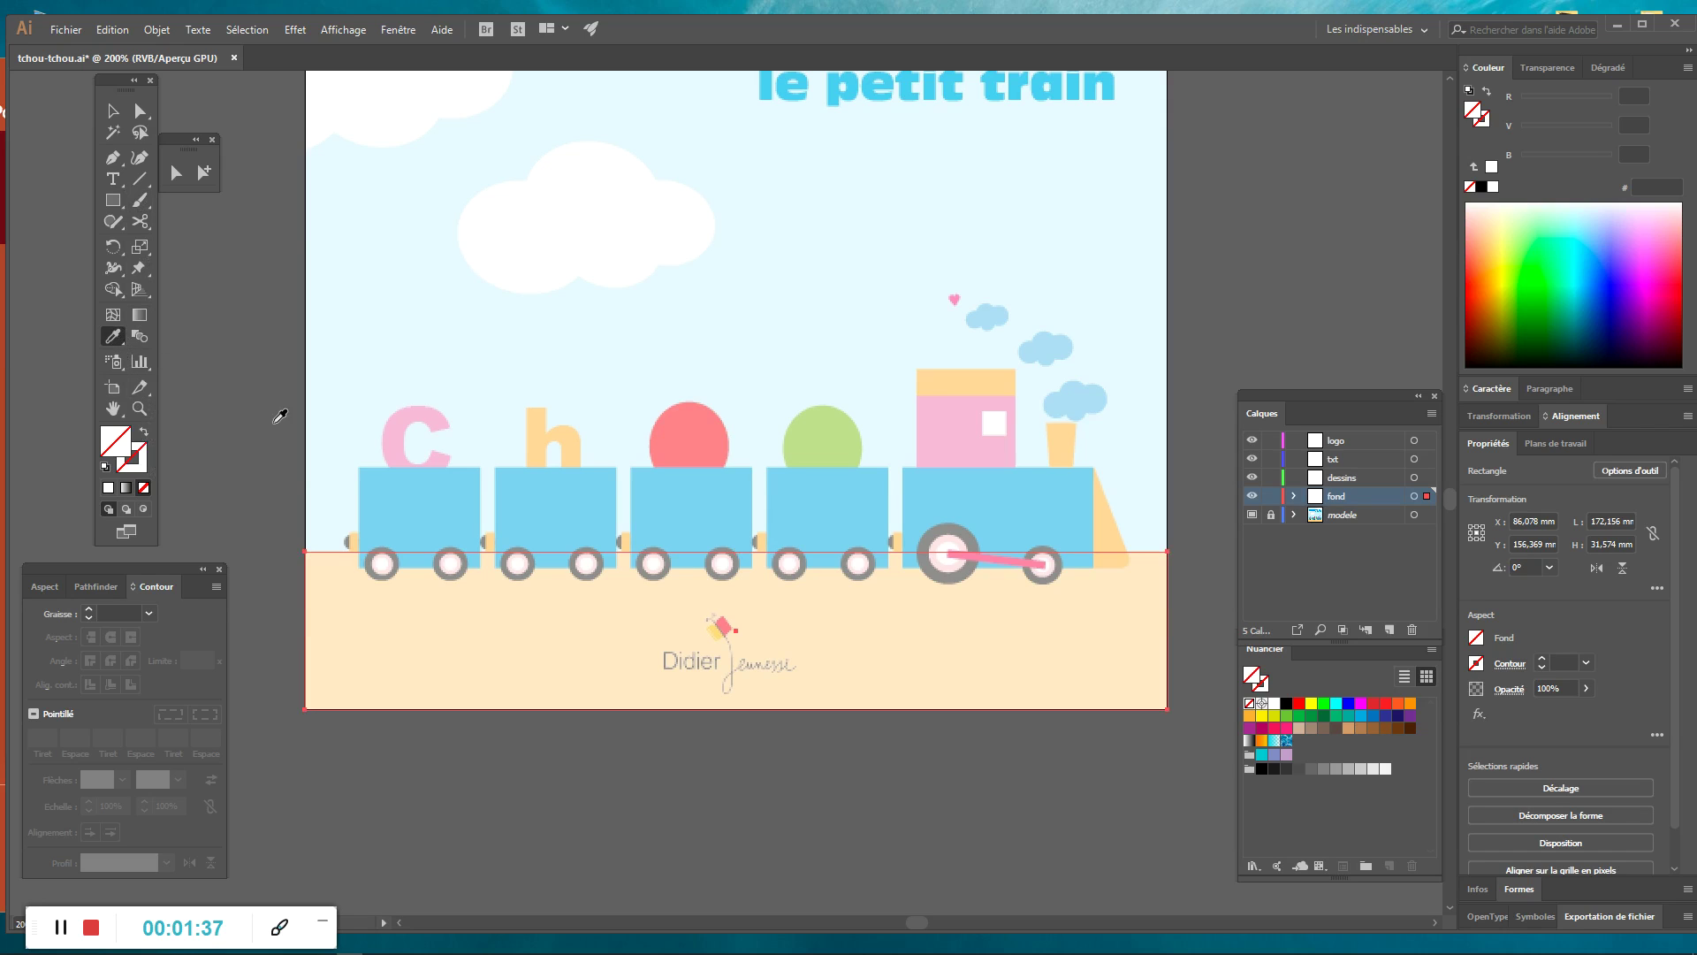
{"action": "left_click", "coordinate": [533, 633]}
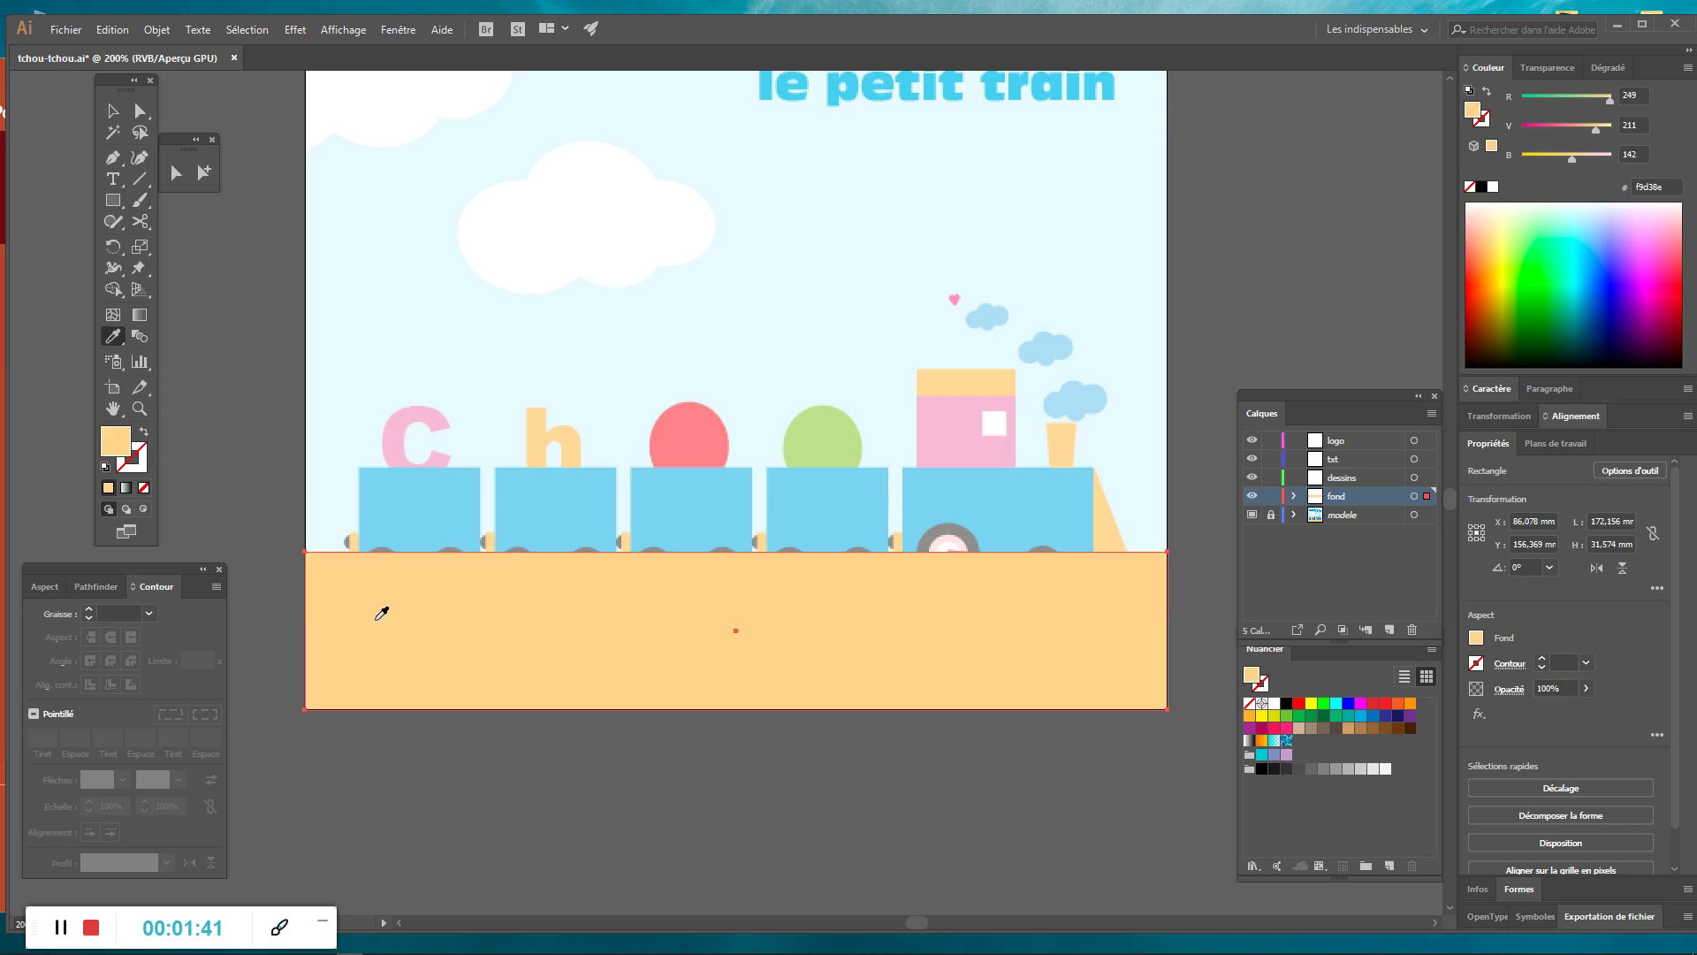
Duplicate the ground rectangle directly above itself and stretch the copy up to the artboard's top edge, about 140.6 mm high.
{"action": "scroll", "coordinate": [1135, 630], "scroll_direction": "up", "scroll_amount": 2}
{"action": "scroll", "coordinate": [925, 660], "scroll_direction": "up", "scroll_amount": 3}
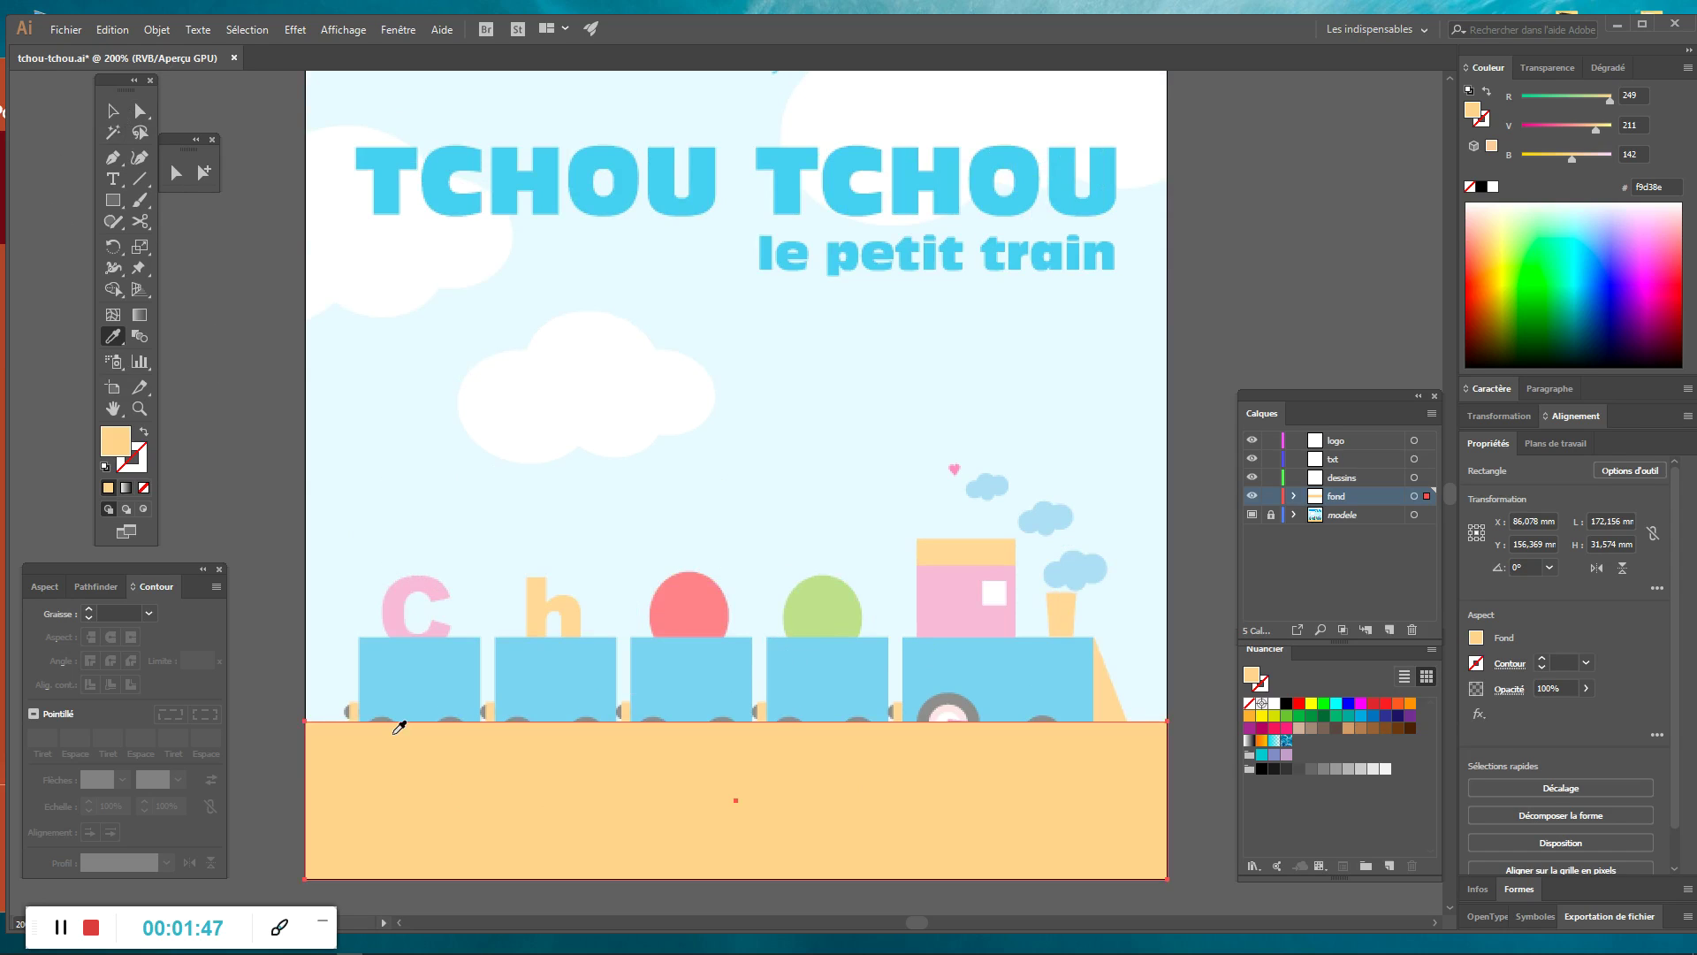
{"action": "left_click", "coordinate": [112, 111]}
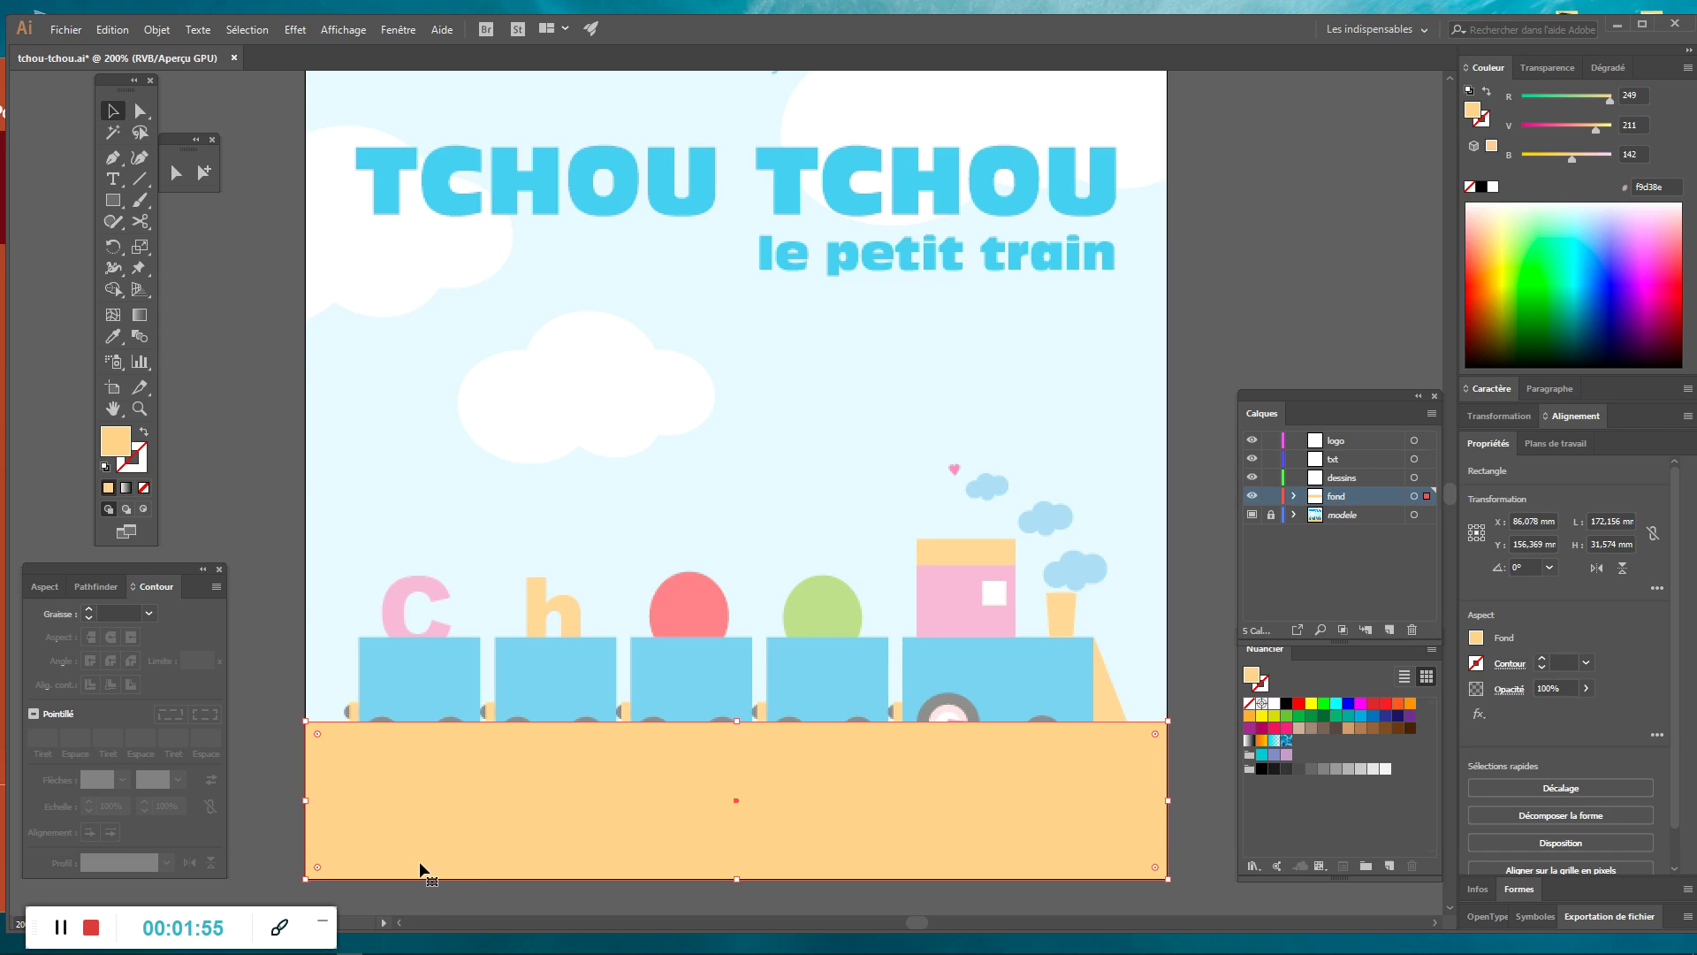
{"action": "key", "text": "alt"}
{"action": "left_click_drag", "start_coordinate": [824, 810], "coordinate": [824, 655]}
{"action": "scroll", "coordinate": [757, 544], "scroll_direction": "up", "scroll_amount": 2}
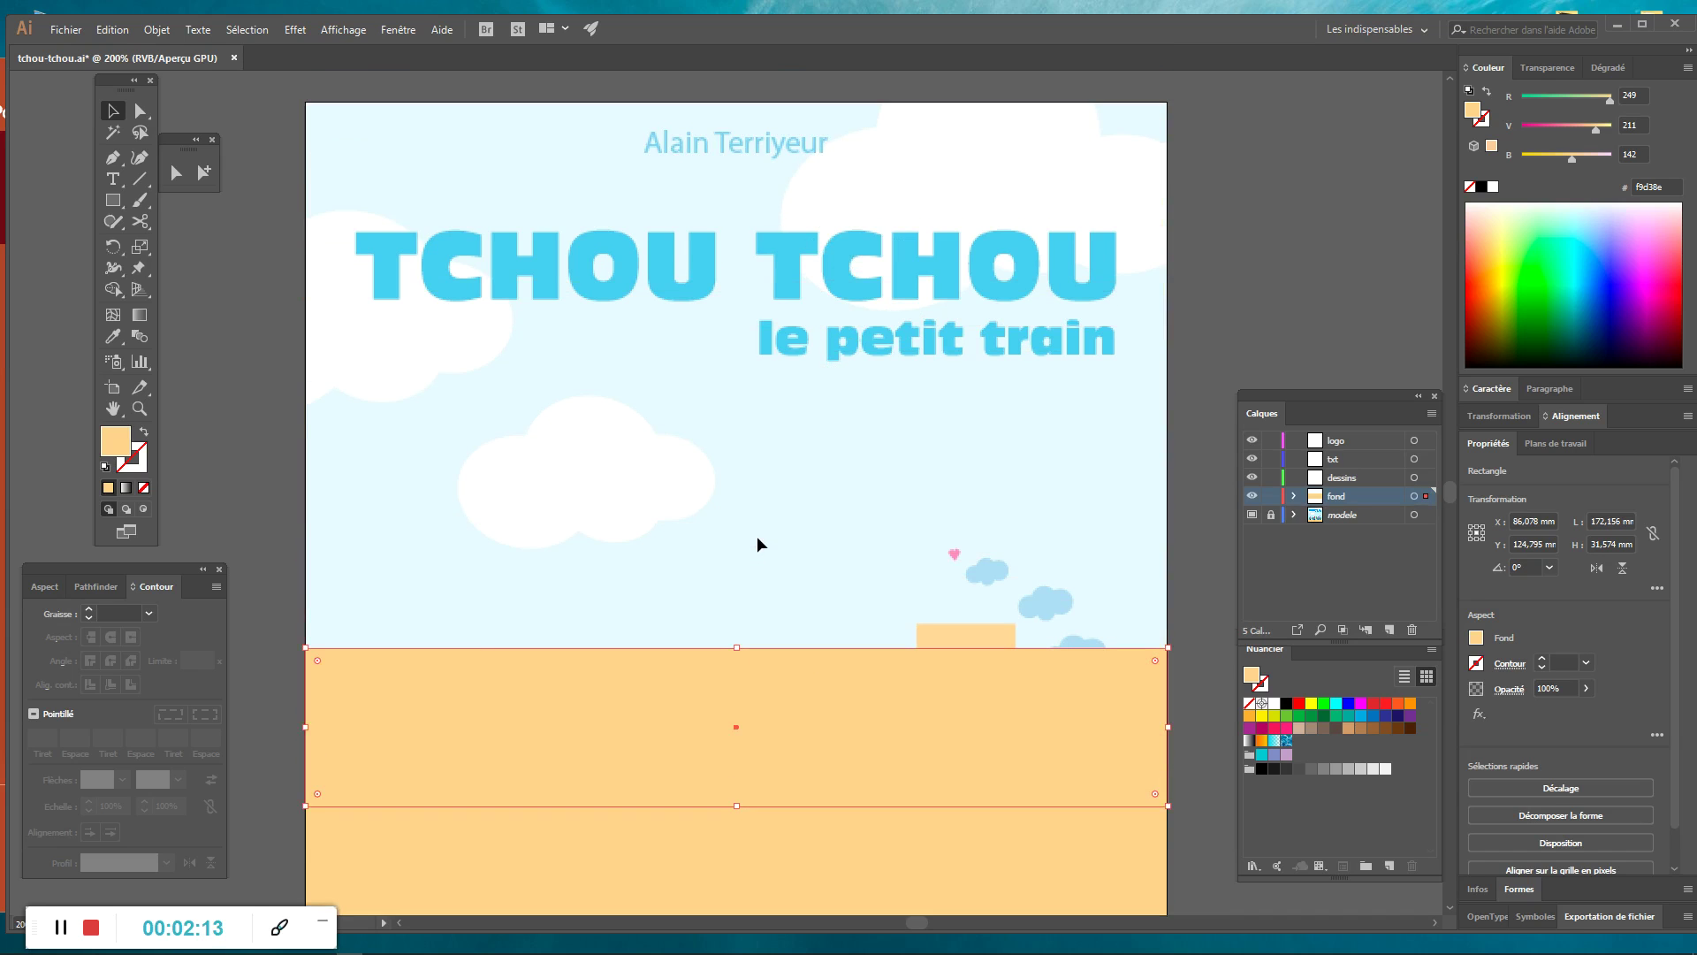
{"action": "left_click_drag", "start_coordinate": [741, 650], "coordinate": [767, 103]}
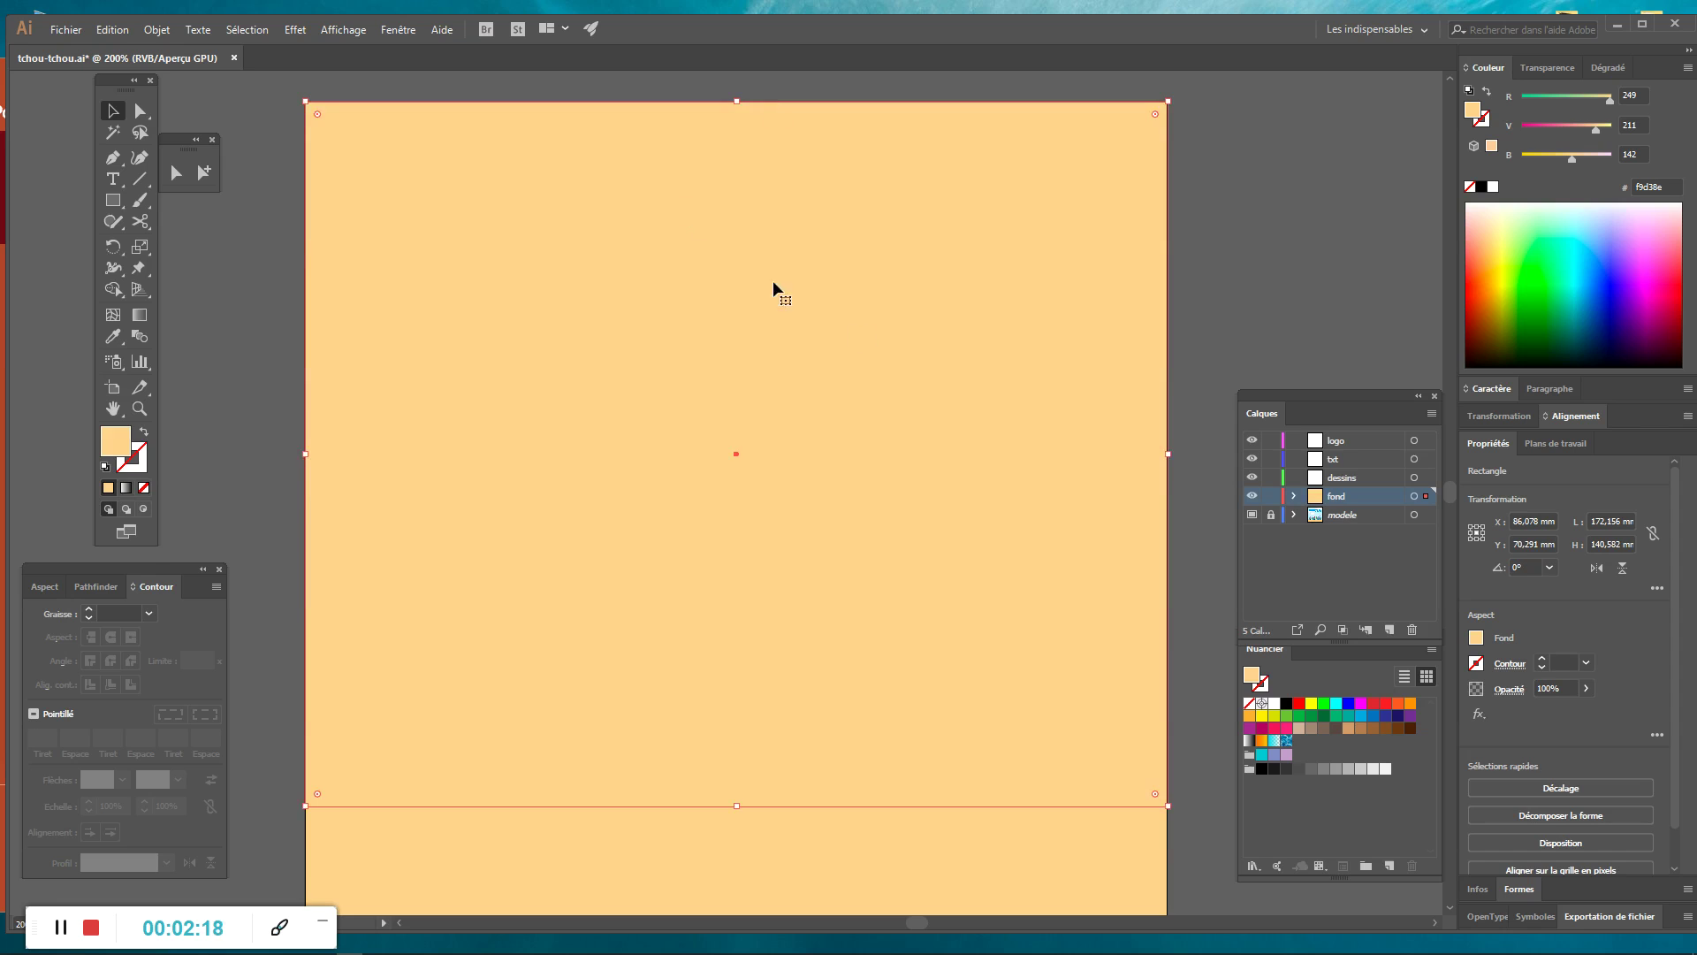
Swap the upper rectangle's fill and stroke, sample the model's sky blue #d8f3ff as its fill, and deselect it.
{"action": "left_click", "coordinate": [143, 434]}
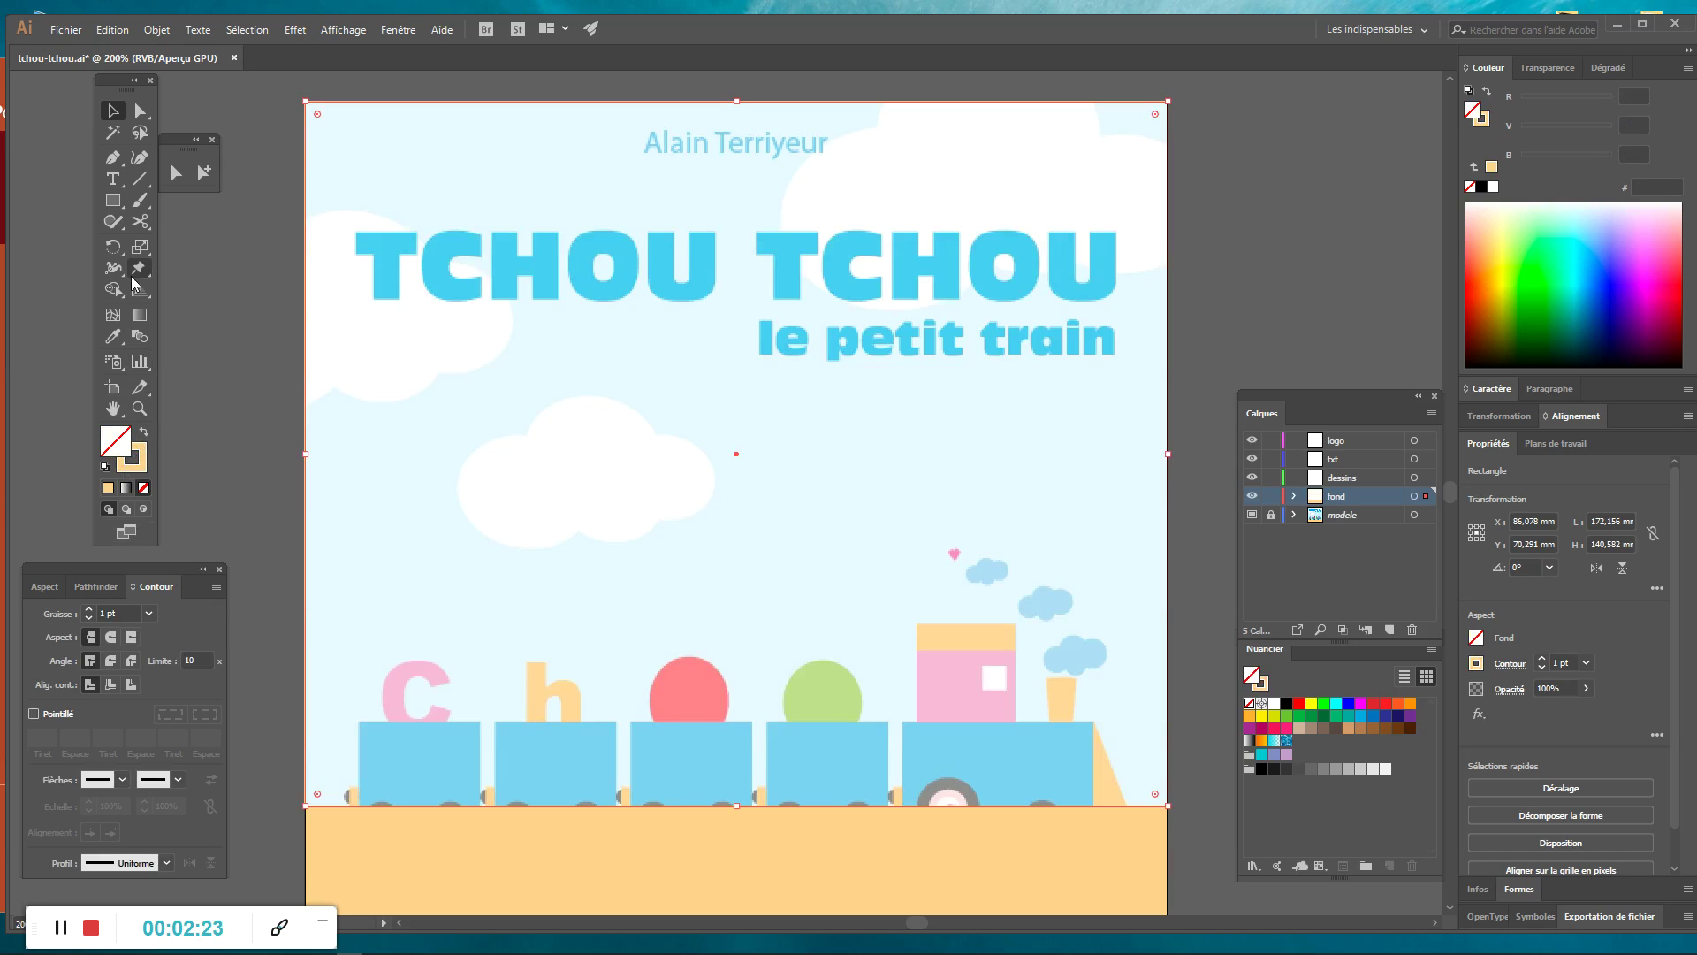
{"action": "left_click", "coordinate": [113, 337]}
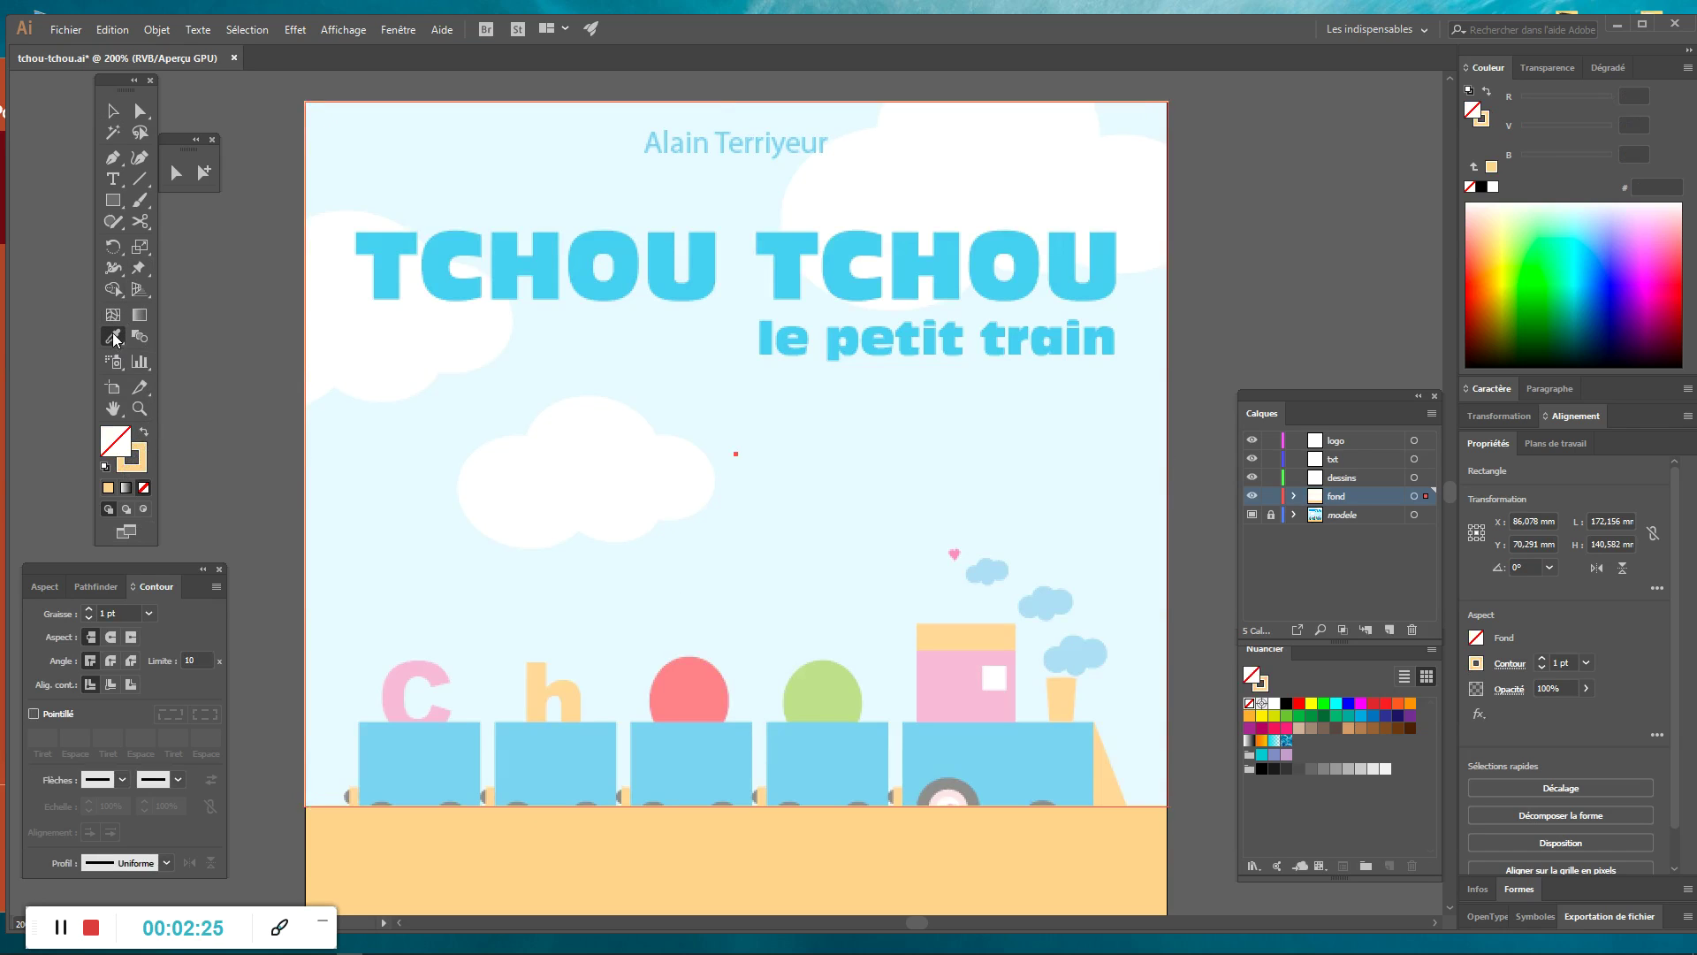
{"action": "left_click", "coordinate": [686, 338]}
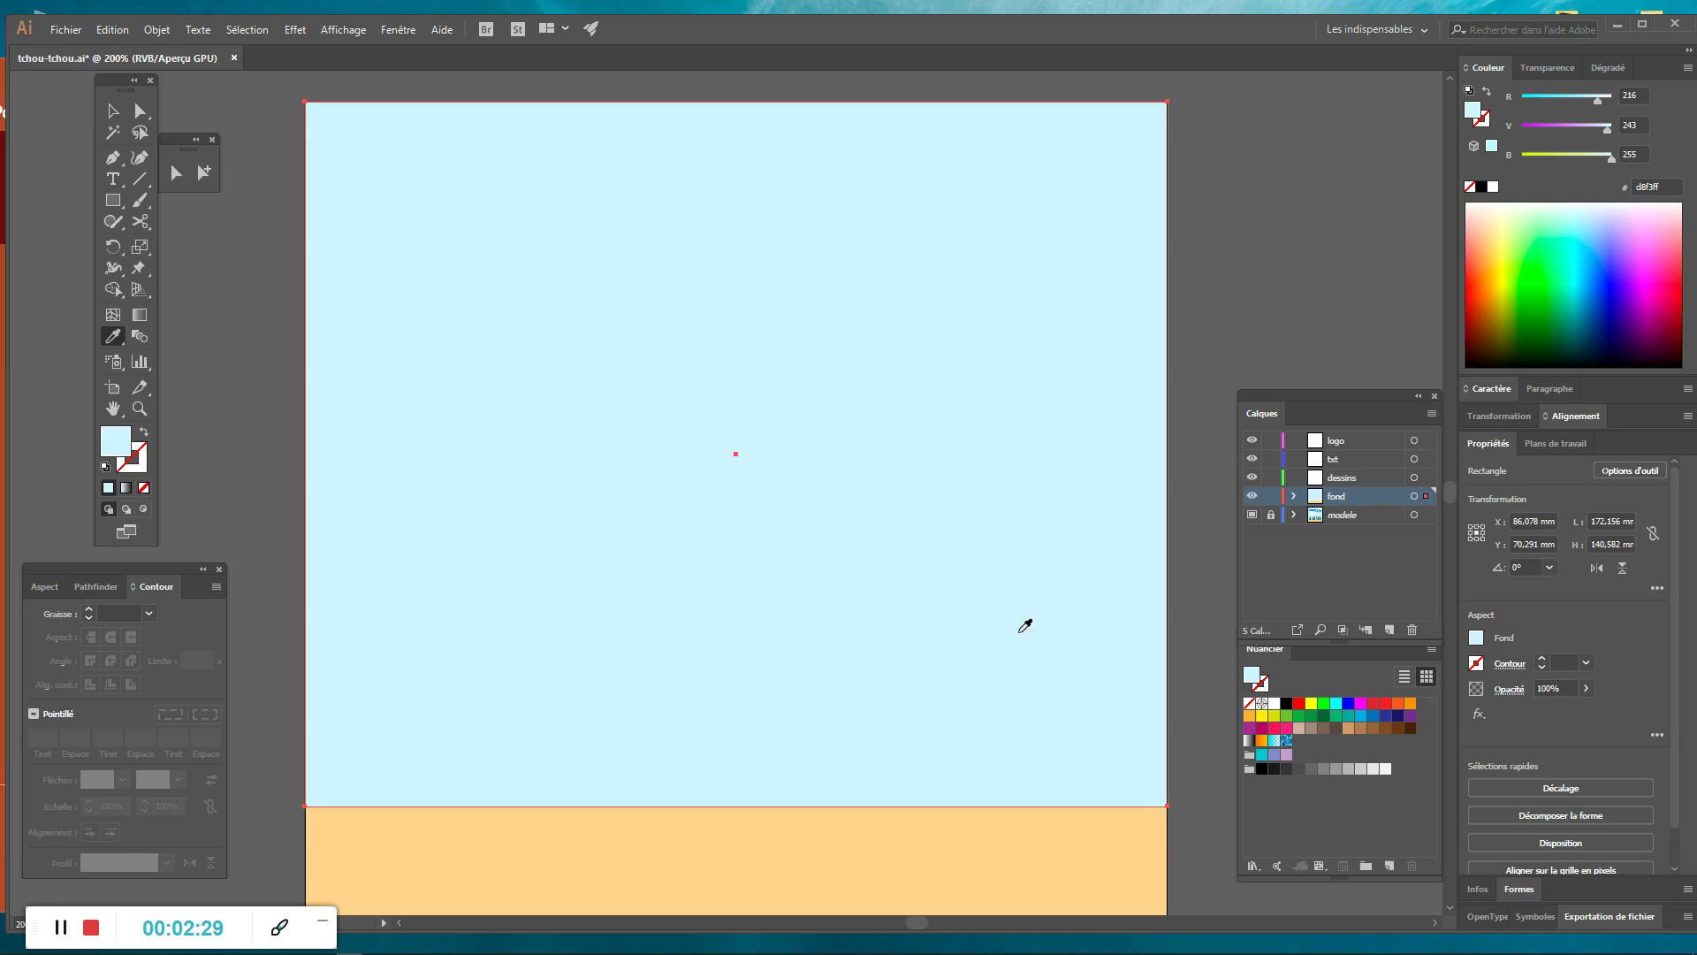
{"action": "left_click", "coordinate": [113, 110]}
{"action": "left_click", "coordinate": [1185, 771]}
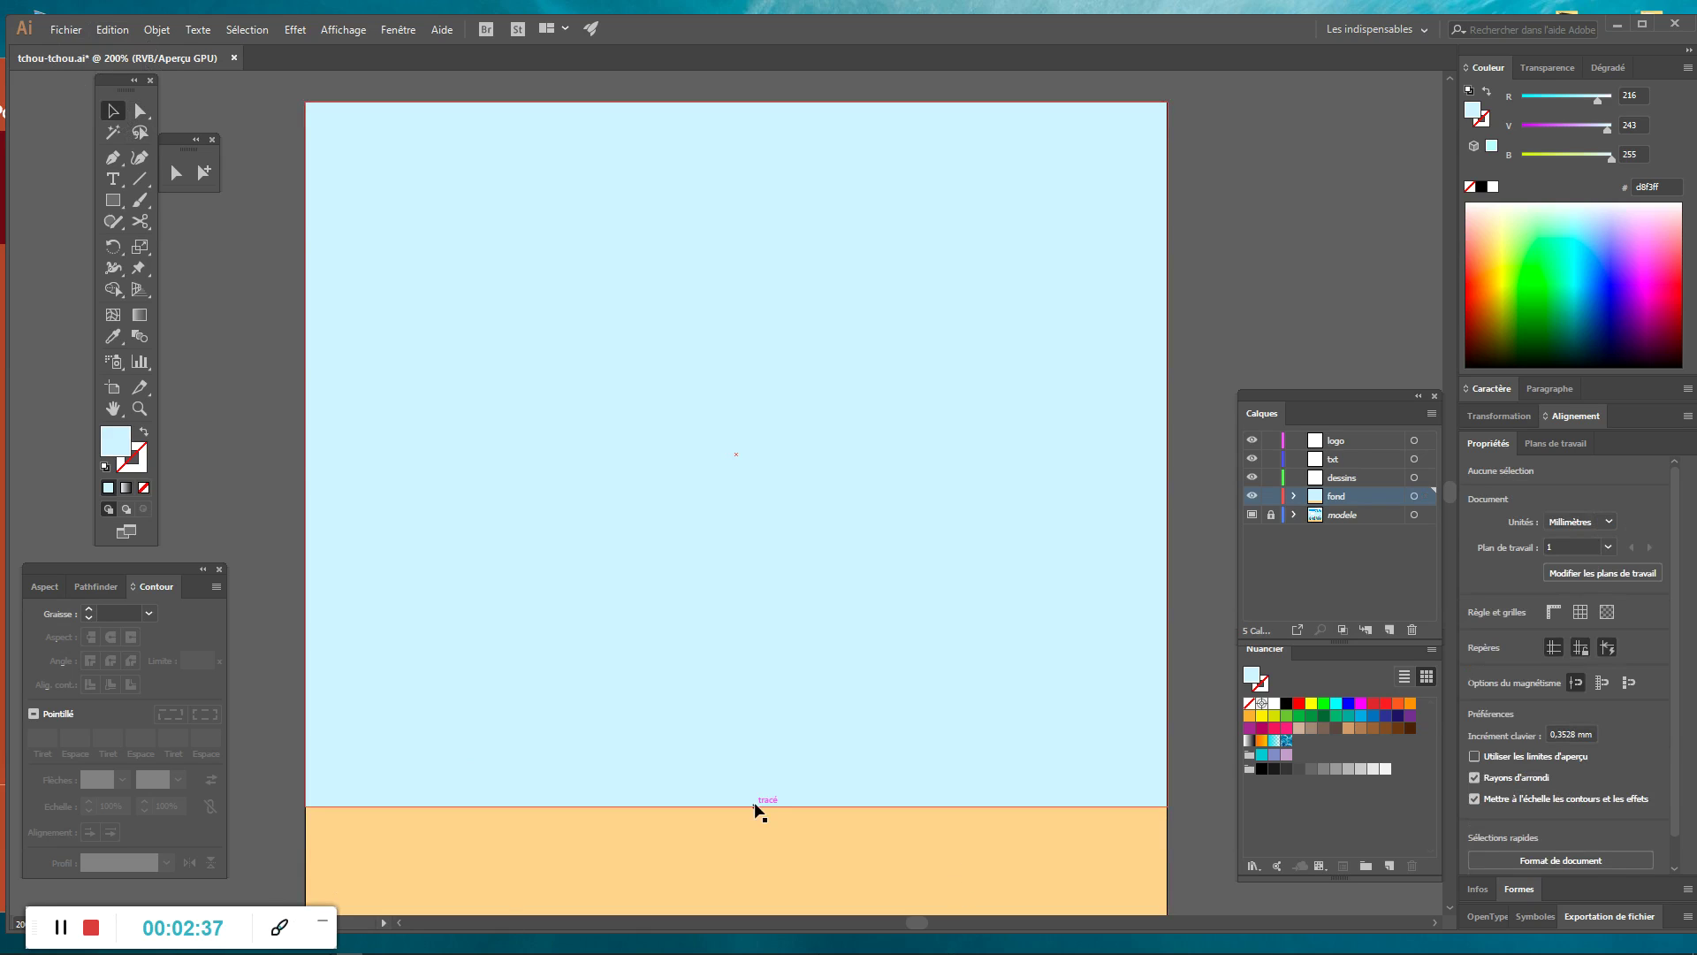
Examine the seam between the sky and ground rectangles up close, including at the artboard's side edge.
{"action": "key", "text": "z"}
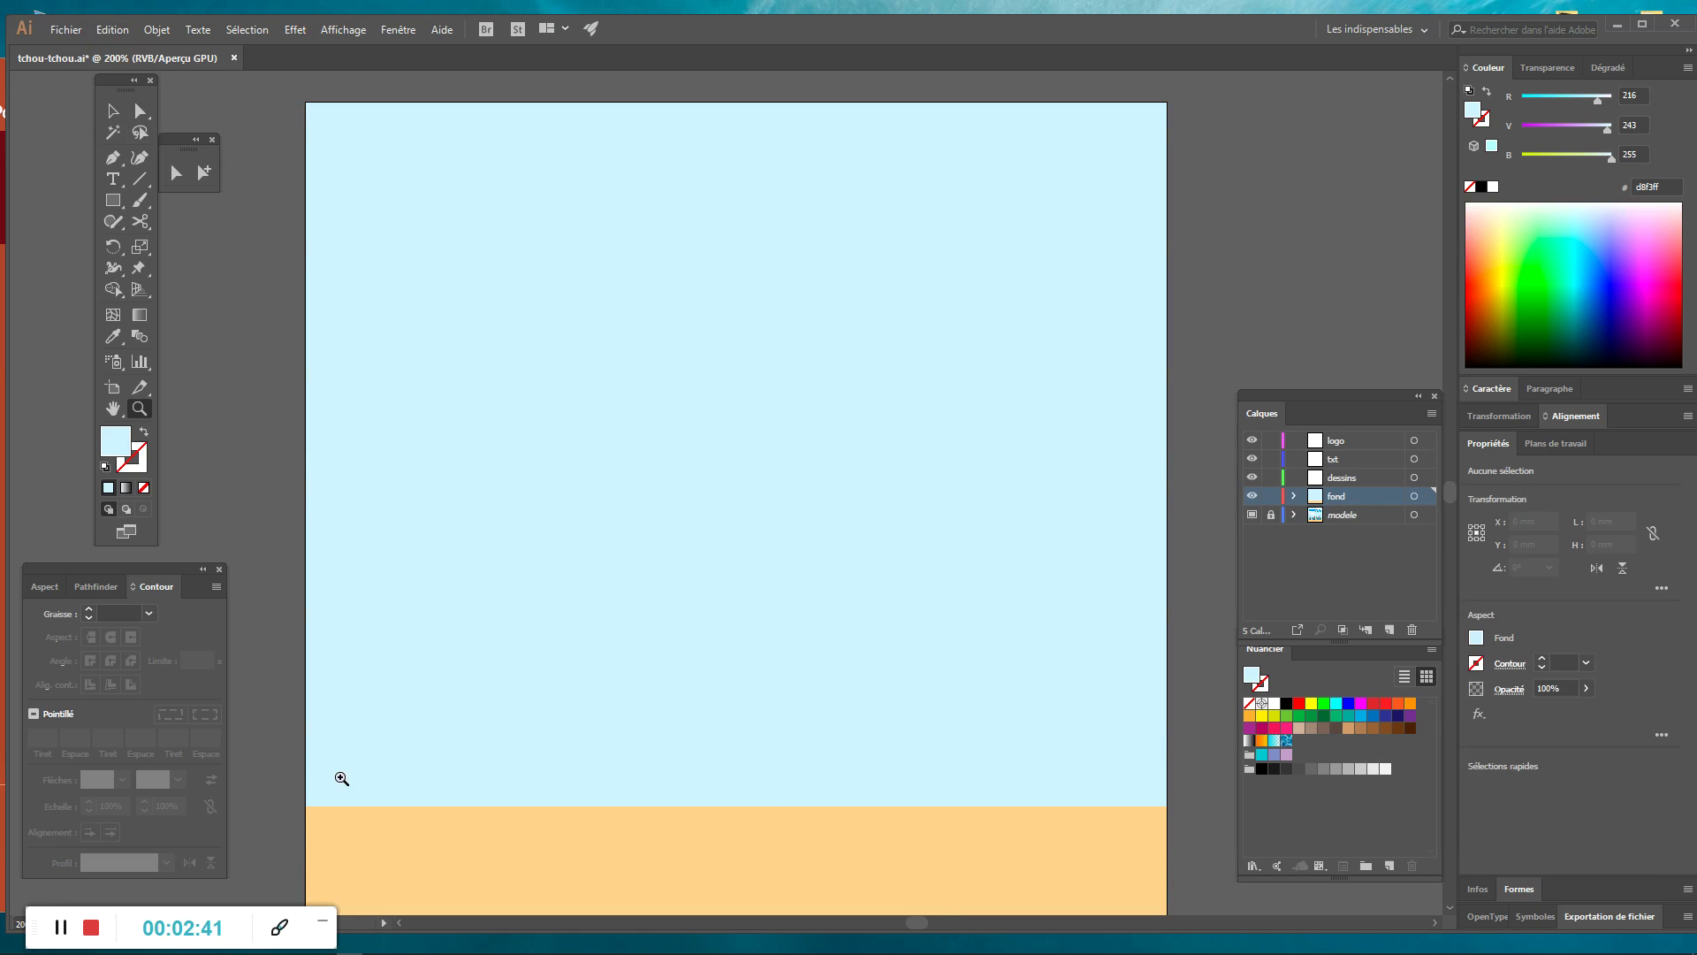
{"action": "left_click_drag", "start_coordinate": [342, 771], "coordinate": [886, 803]}
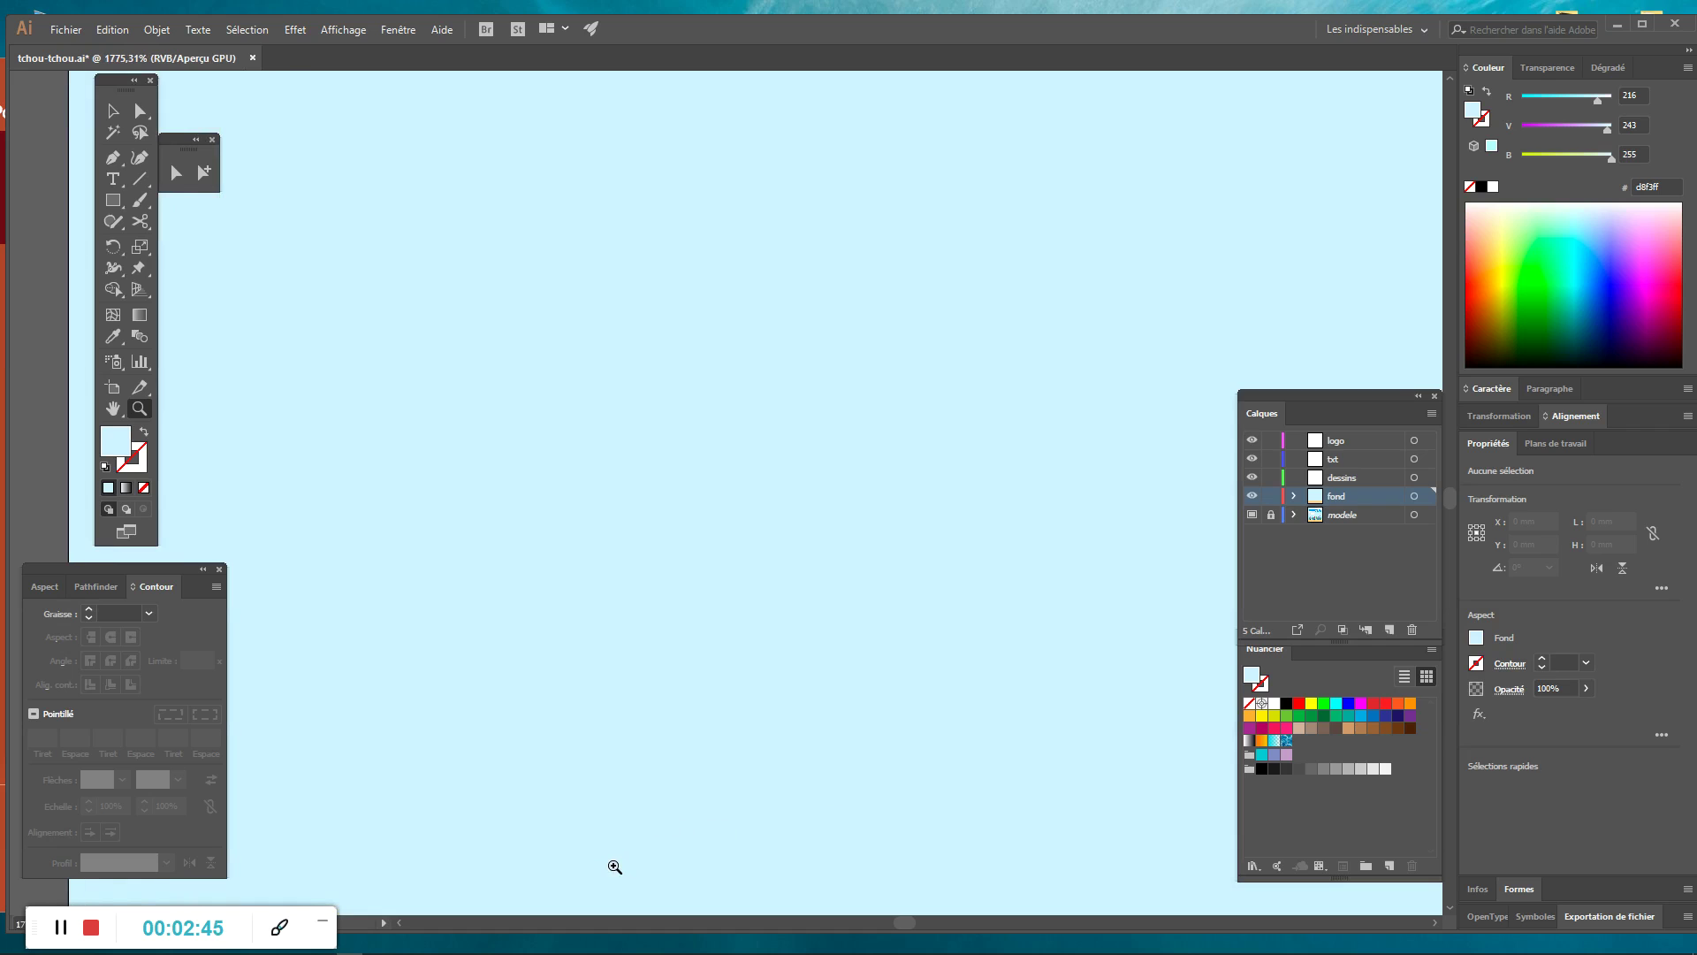
{"action": "left_click_drag", "start_coordinate": [602, 865], "coordinate": [704, 339]}
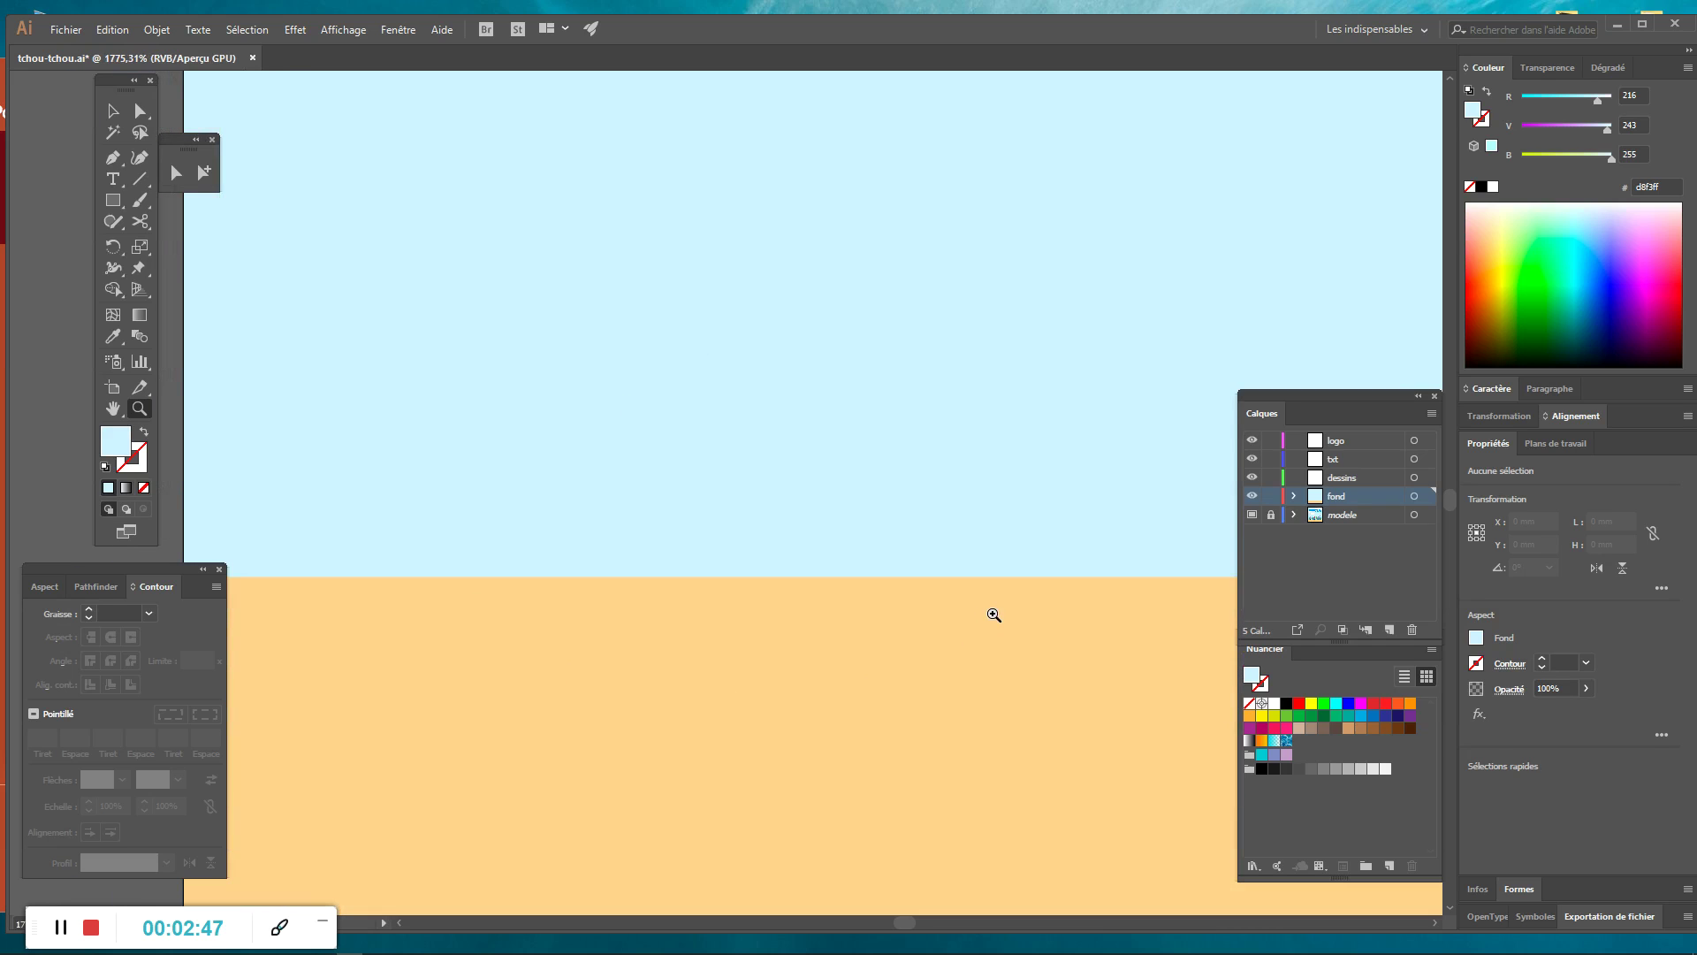
{"action": "left_click_drag", "start_coordinate": [1043, 610], "coordinate": [814, 633]}
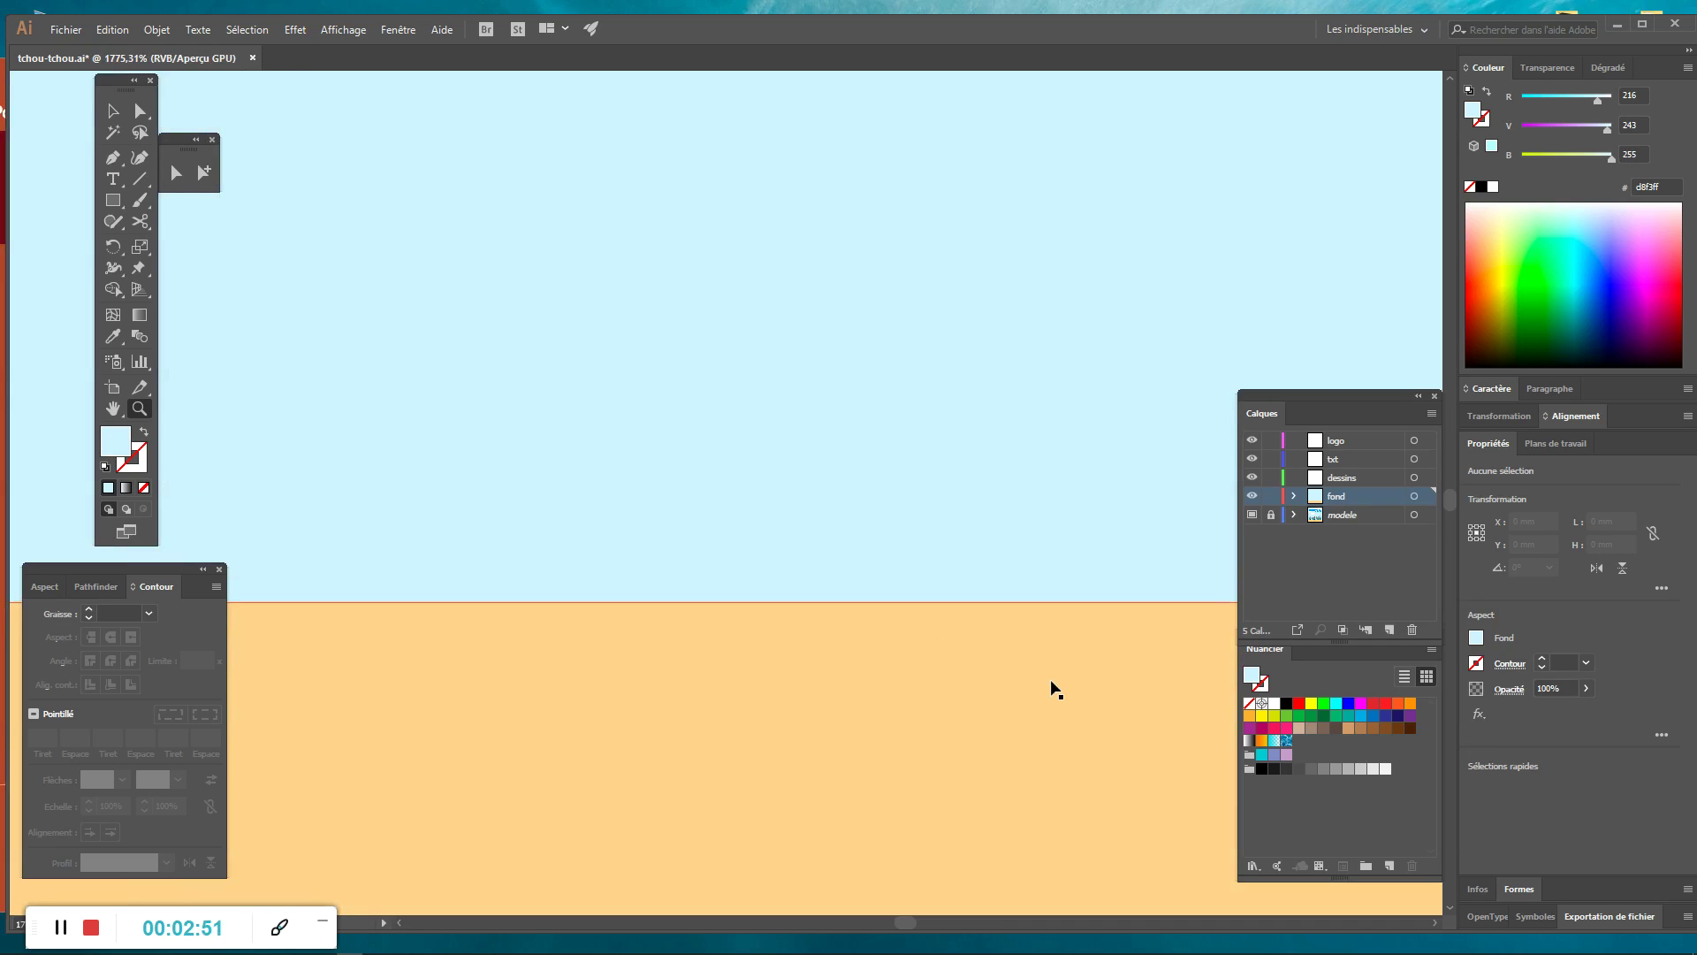
{"action": "key", "text": "ctrl+0"}
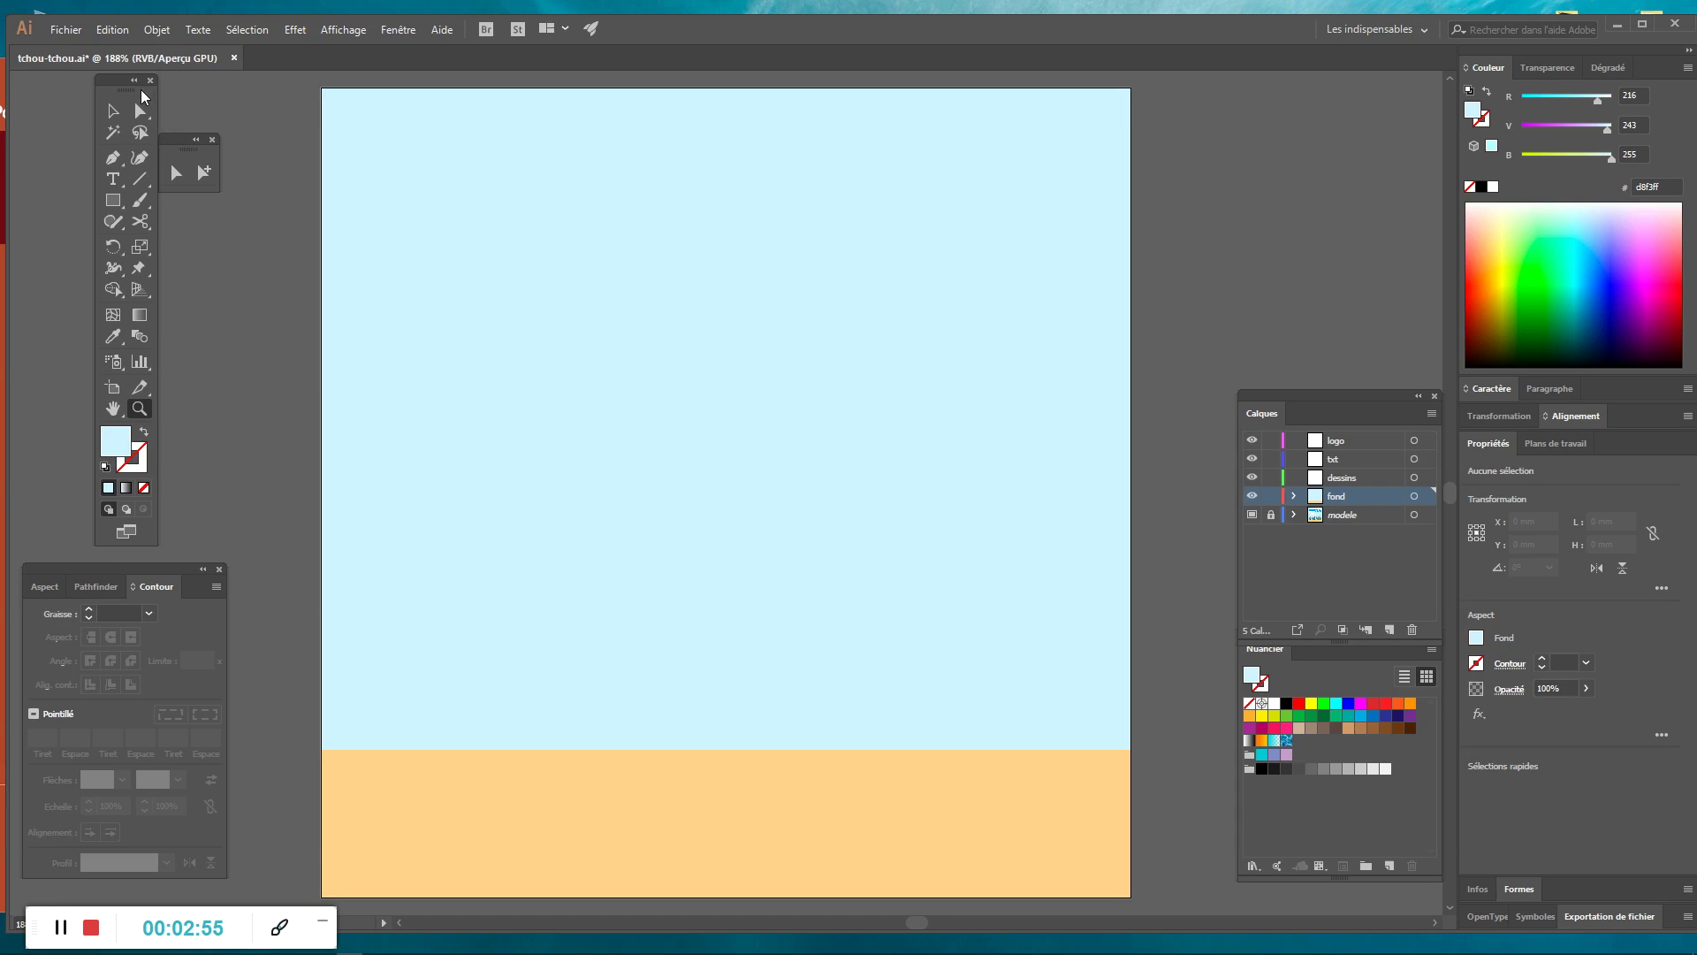
Lock and hide the "fond" layer, and make the "dessins" layer active.
{"action": "left_click", "coordinate": [113, 111]}
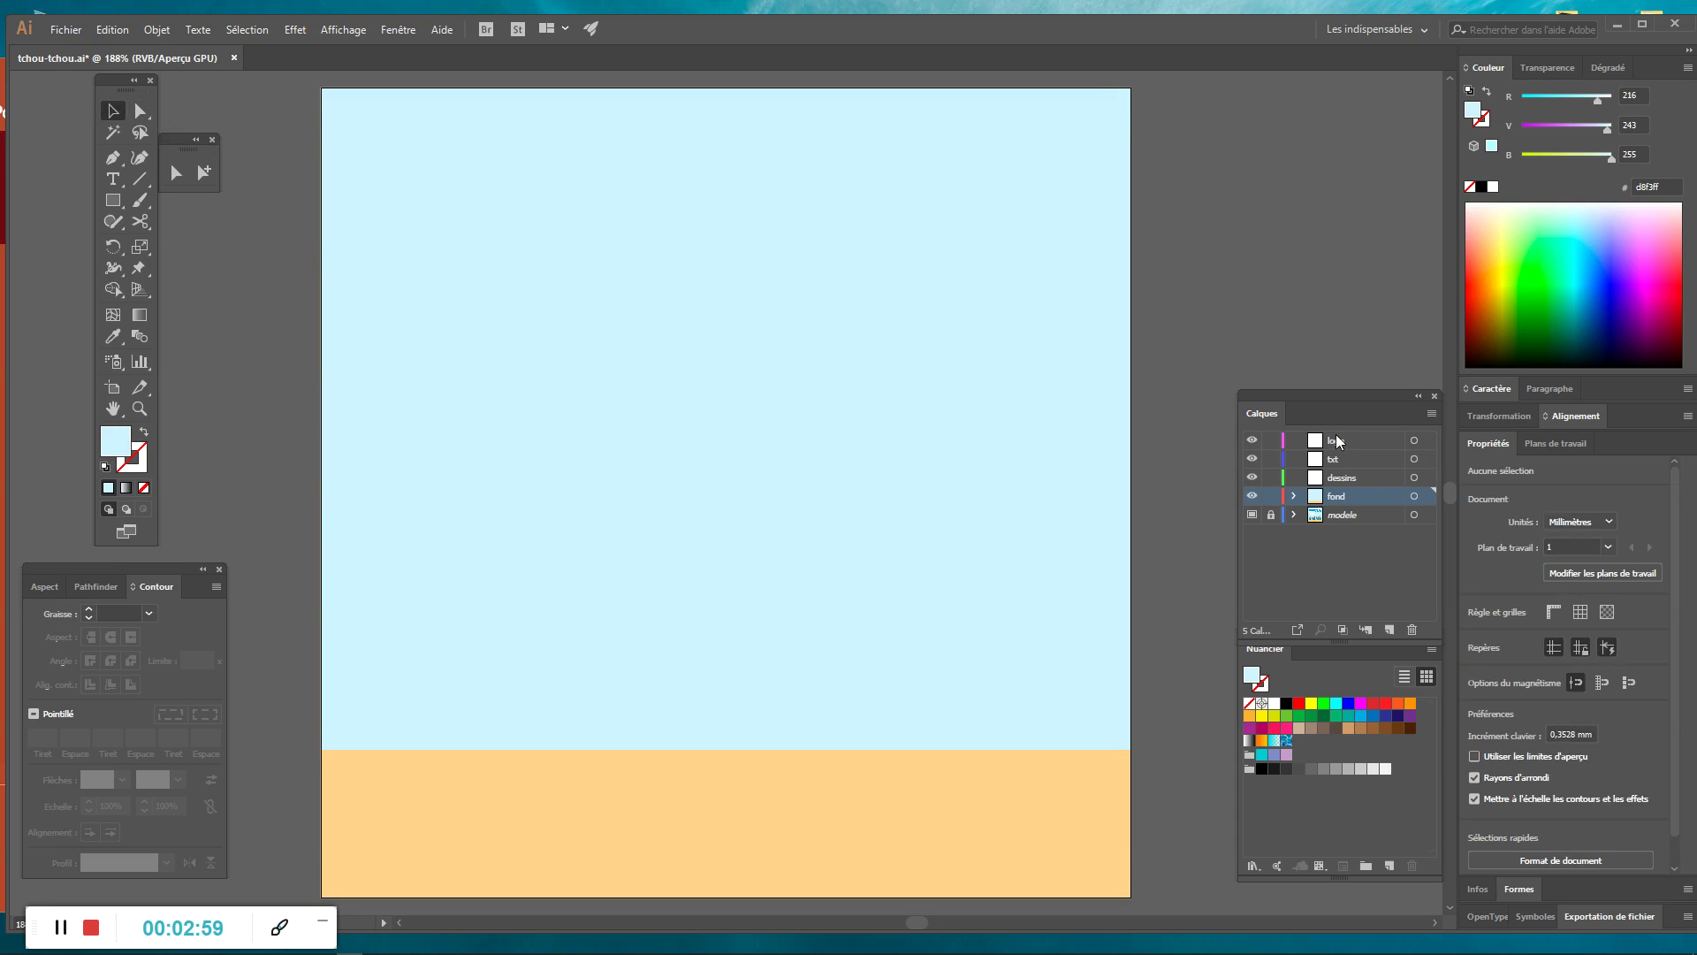
{"action": "left_click", "coordinate": [1272, 498]}
{"action": "left_click", "coordinate": [1253, 495]}
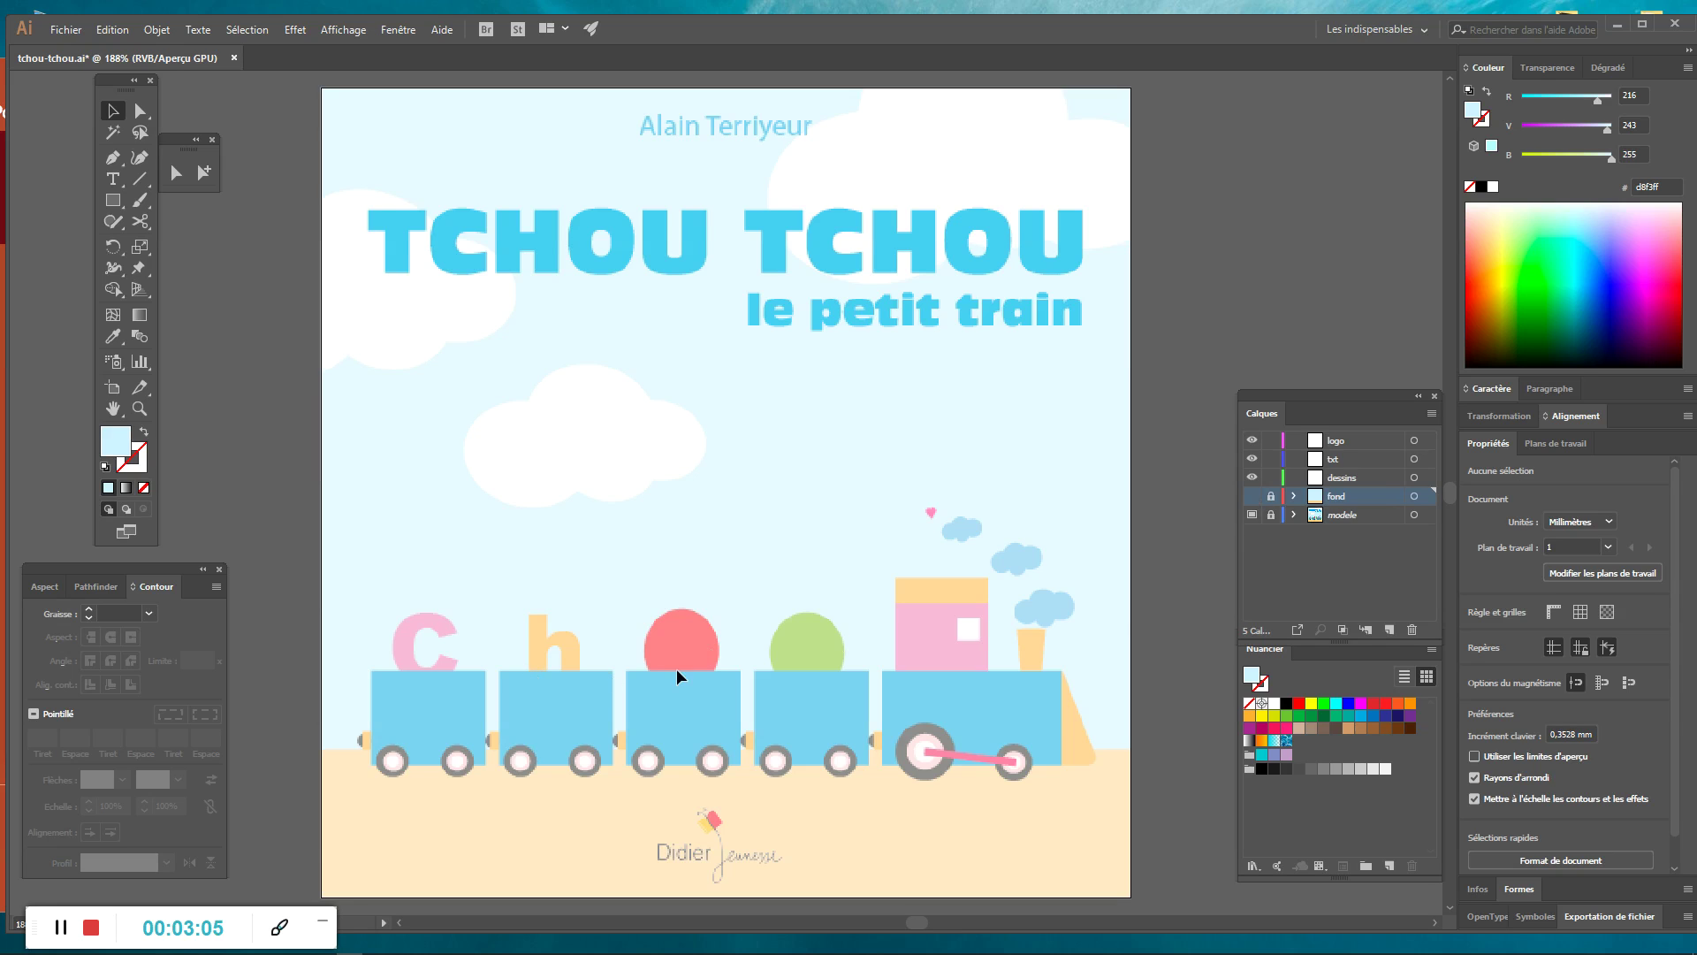
{"action": "left_click", "coordinate": [1344, 469]}
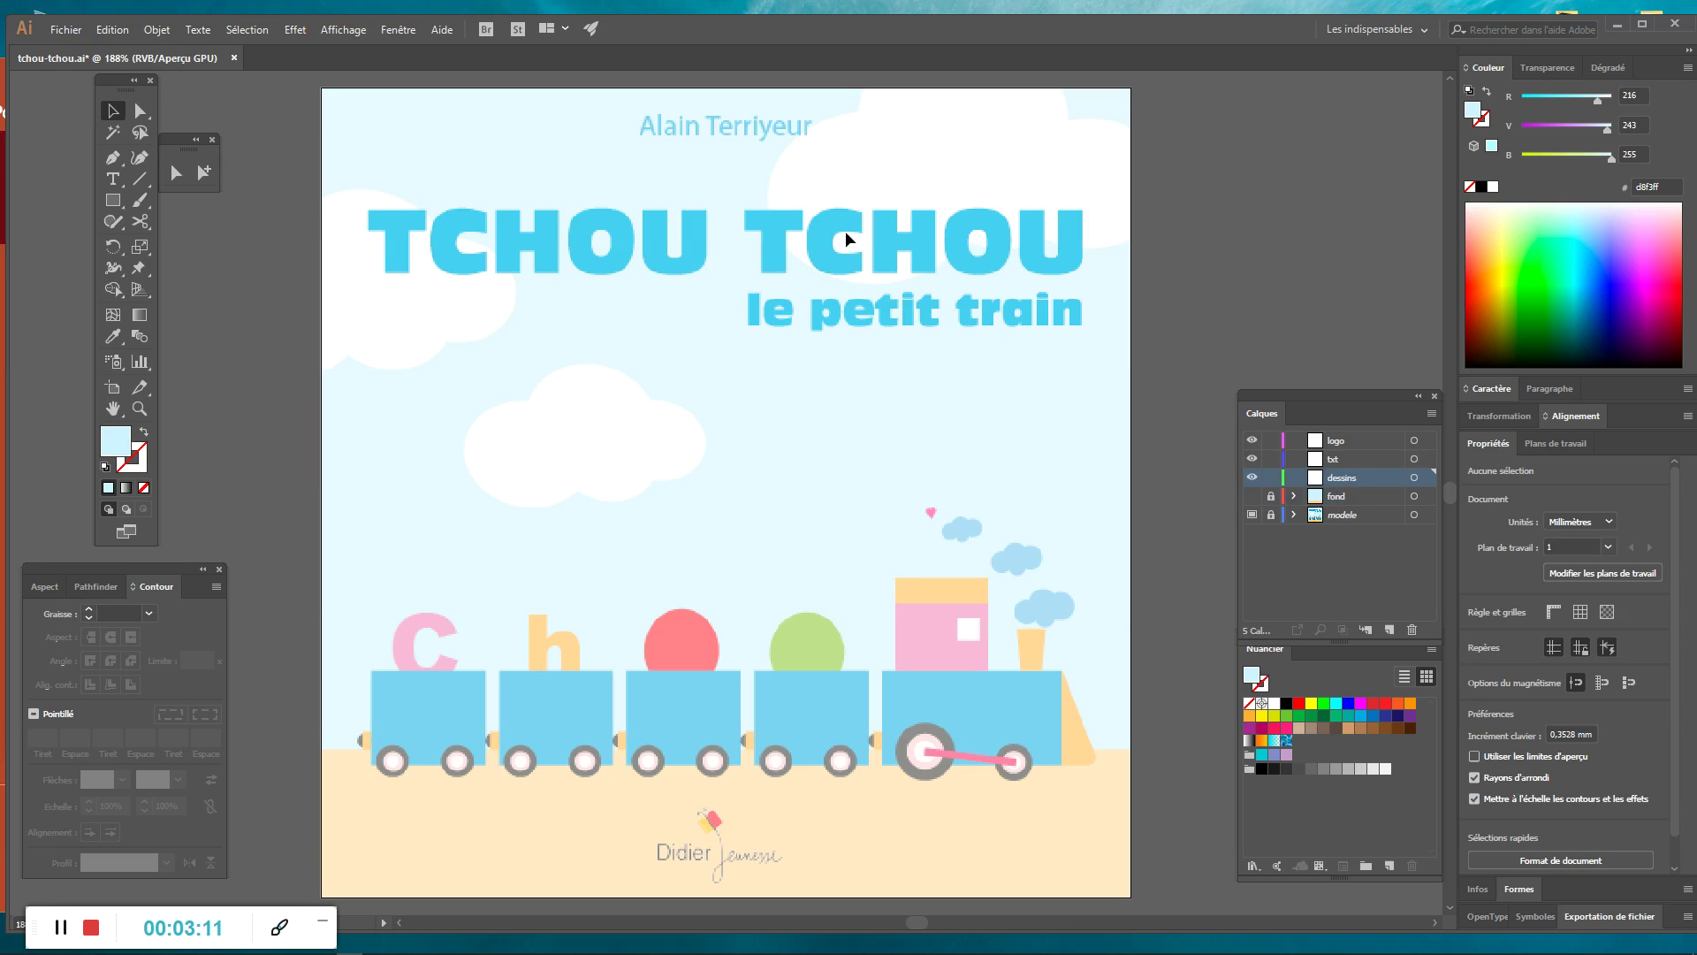
Draw an ellipse about 27.3 × 26.2 mm over the central cloud's top lobe and swap its fill and stroke.
{"action": "left_click_drag", "start_coordinate": [842, 221], "coordinate": [867, 306]}
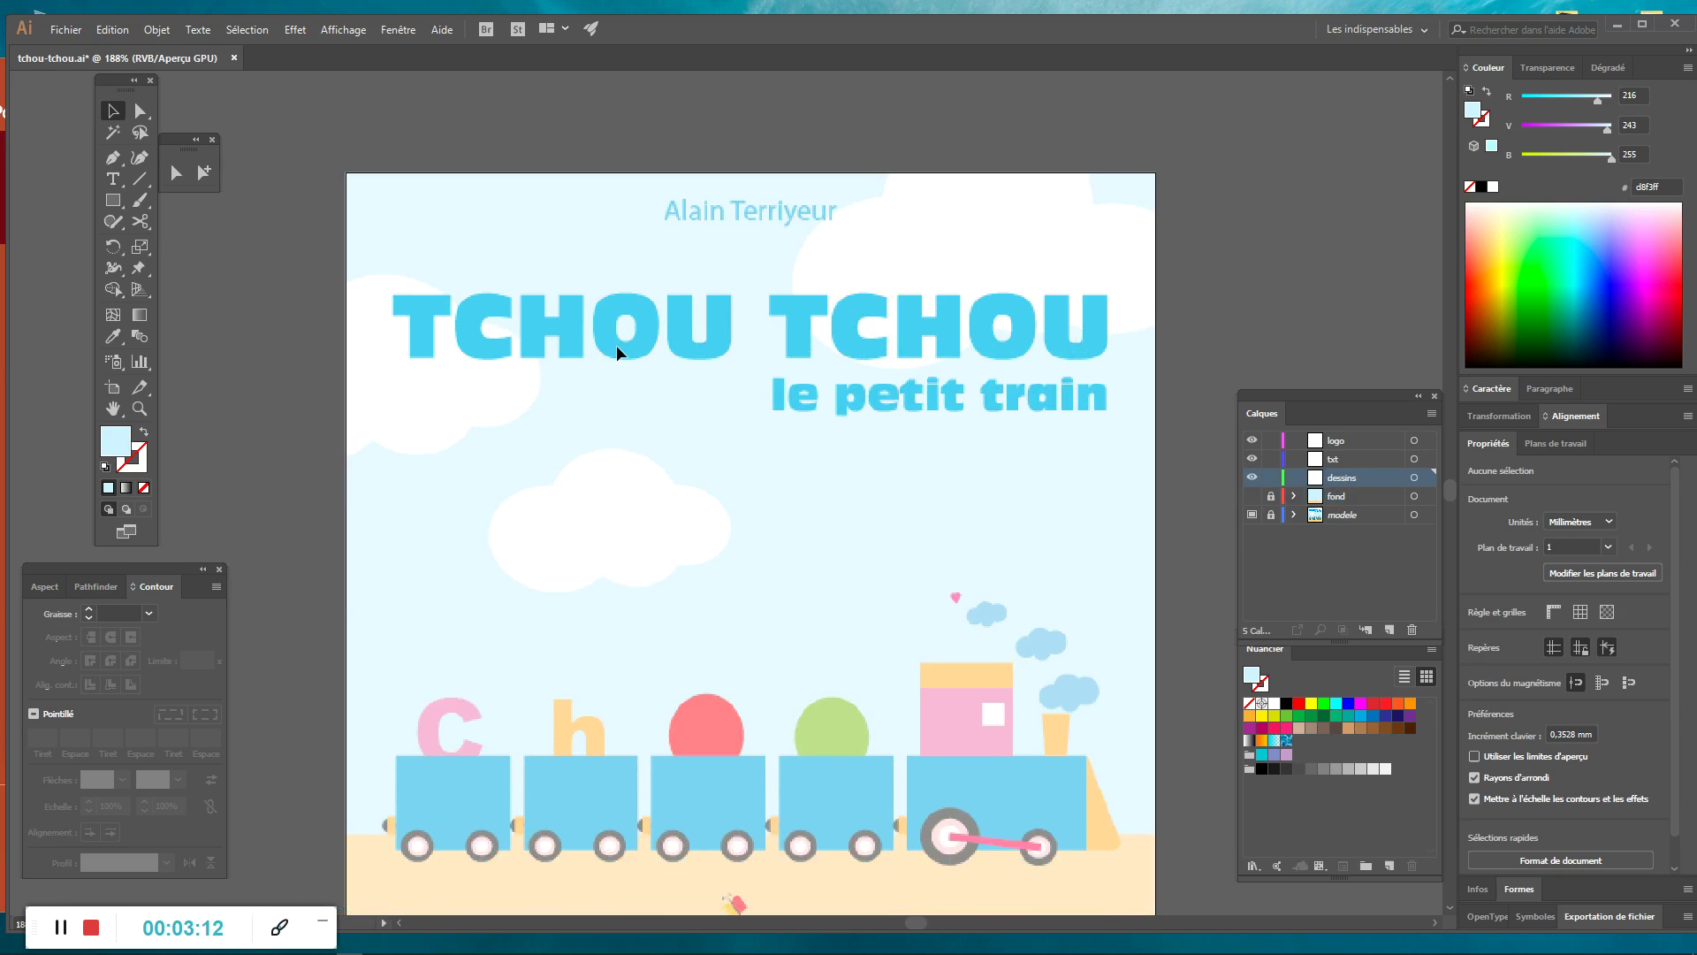
{"action": "left_click", "coordinate": [118, 201]}
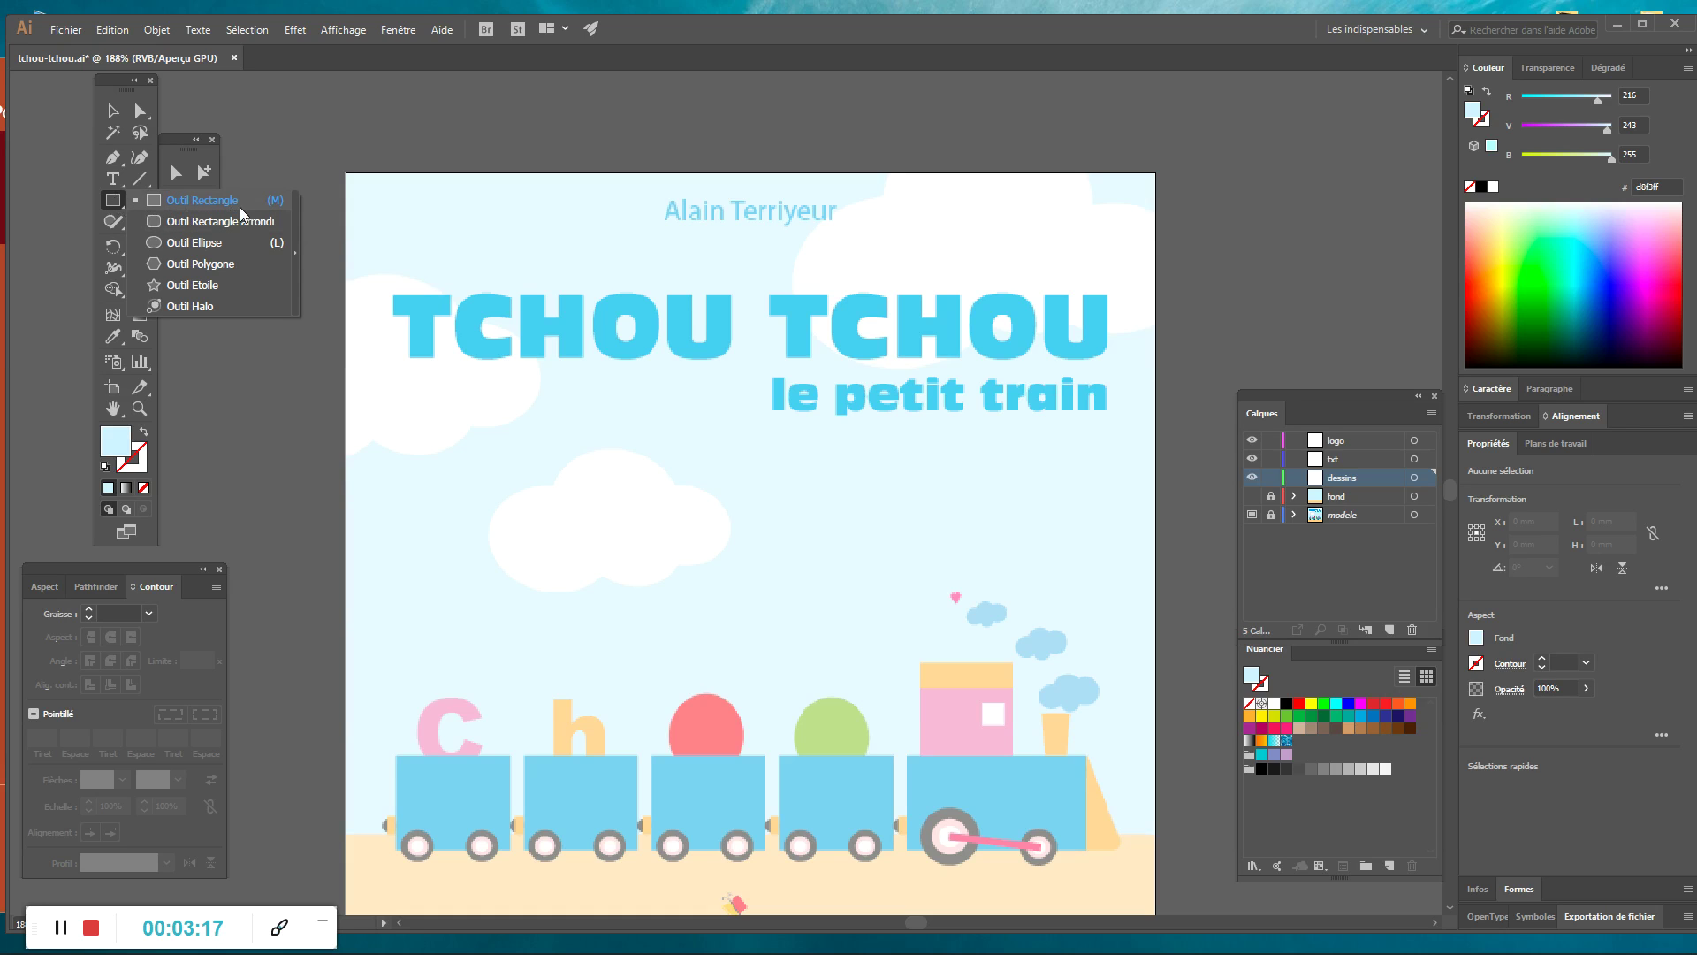
{"action": "left_click", "coordinate": [191, 244]}
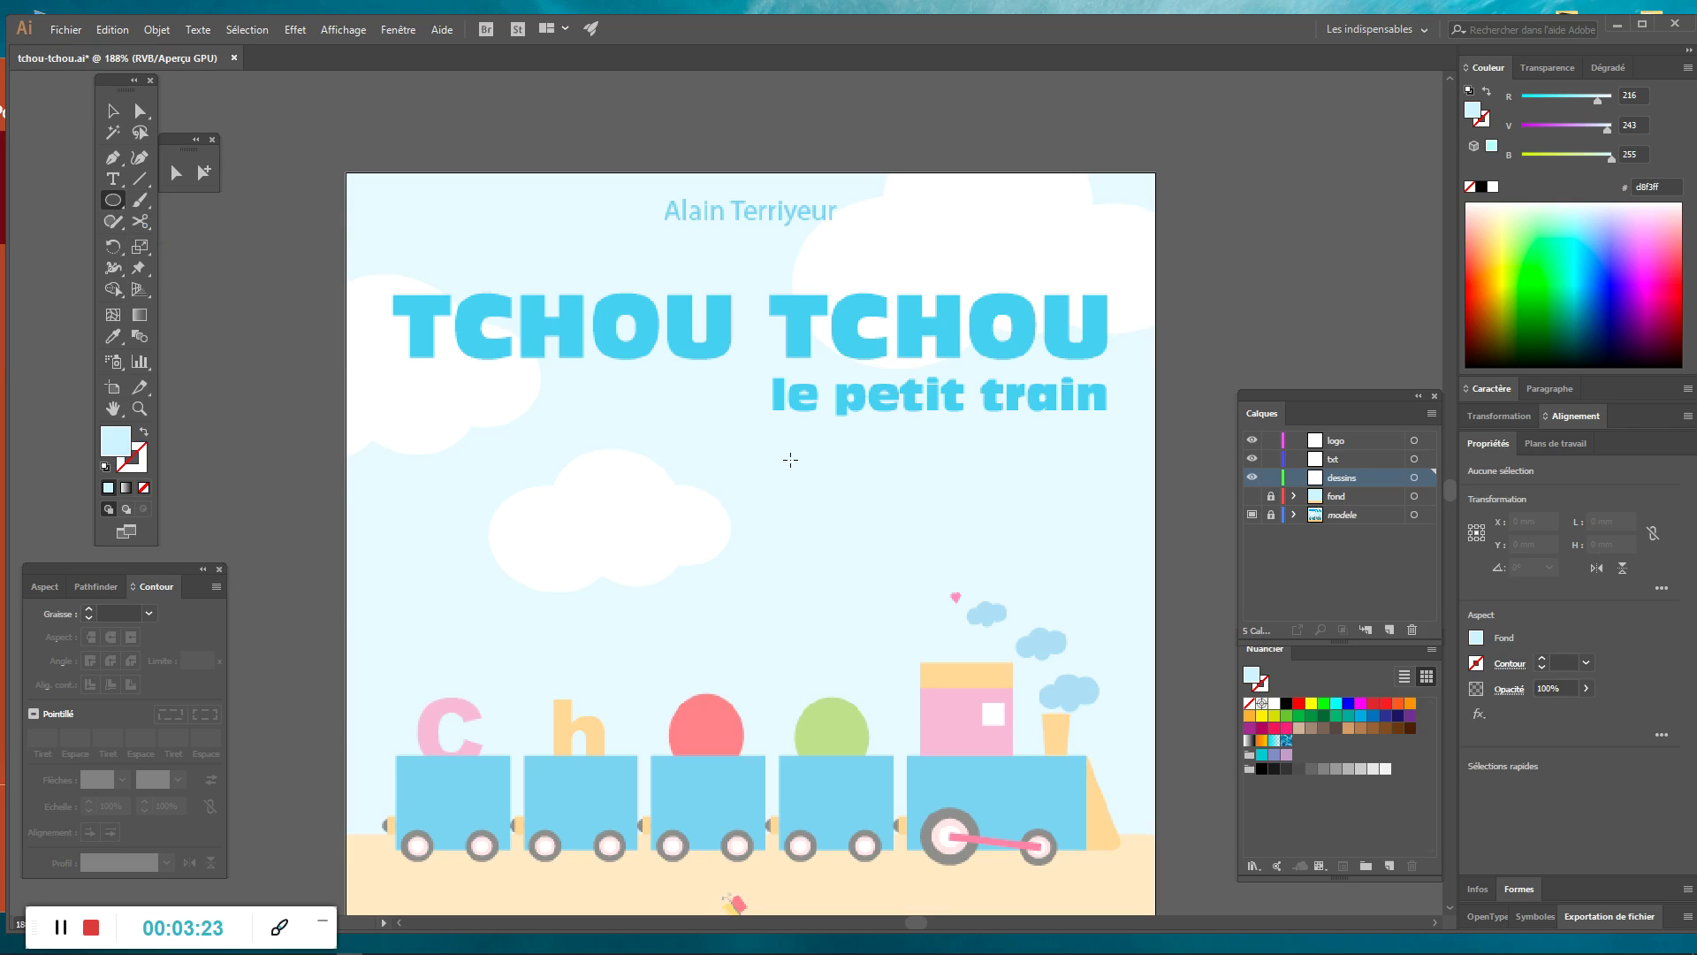
{"action": "left_click_drag", "start_coordinate": [552, 443], "coordinate": [665, 561]}
{"action": "mouse_move", "coordinate": [665, 561]}
{"action": "left_mouse_down"}
{"action": "mouse_move", "coordinate": [678, 568]}
{"action": "mouse_move", "coordinate": [641, 566]}
{"action": "mouse_move", "coordinate": [677, 571]}
{"action": "left_mouse_up"}
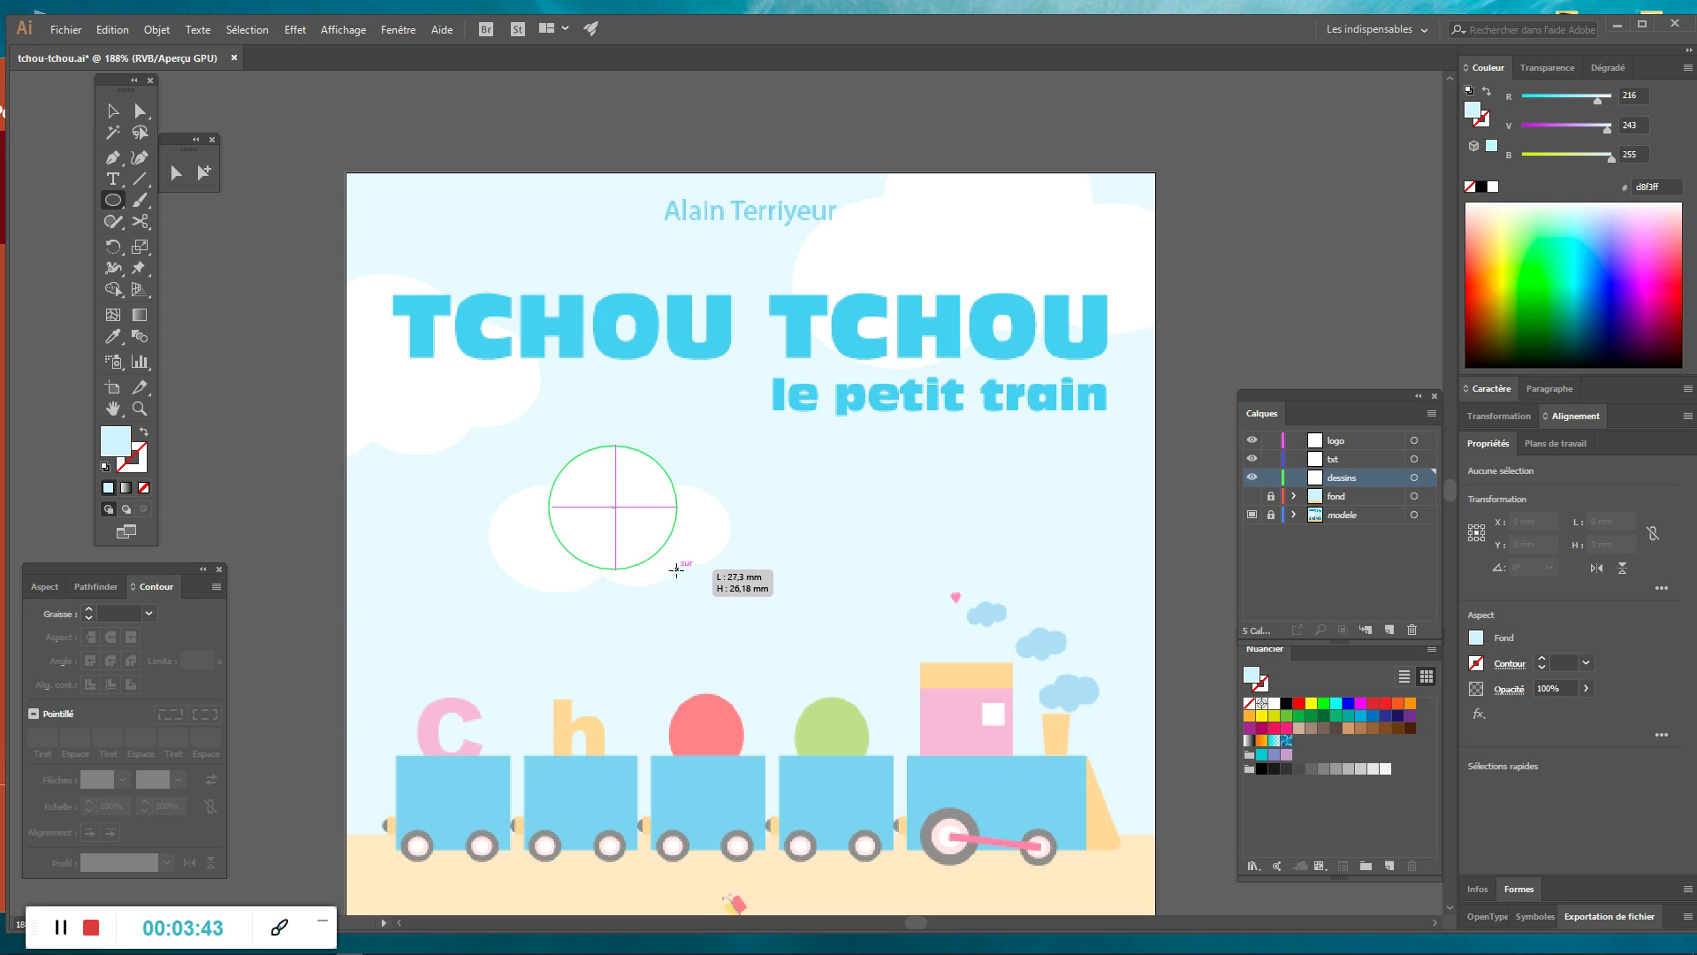
{"action": "left_click_drag", "start_coordinate": [676, 570], "coordinate": [677, 570]}
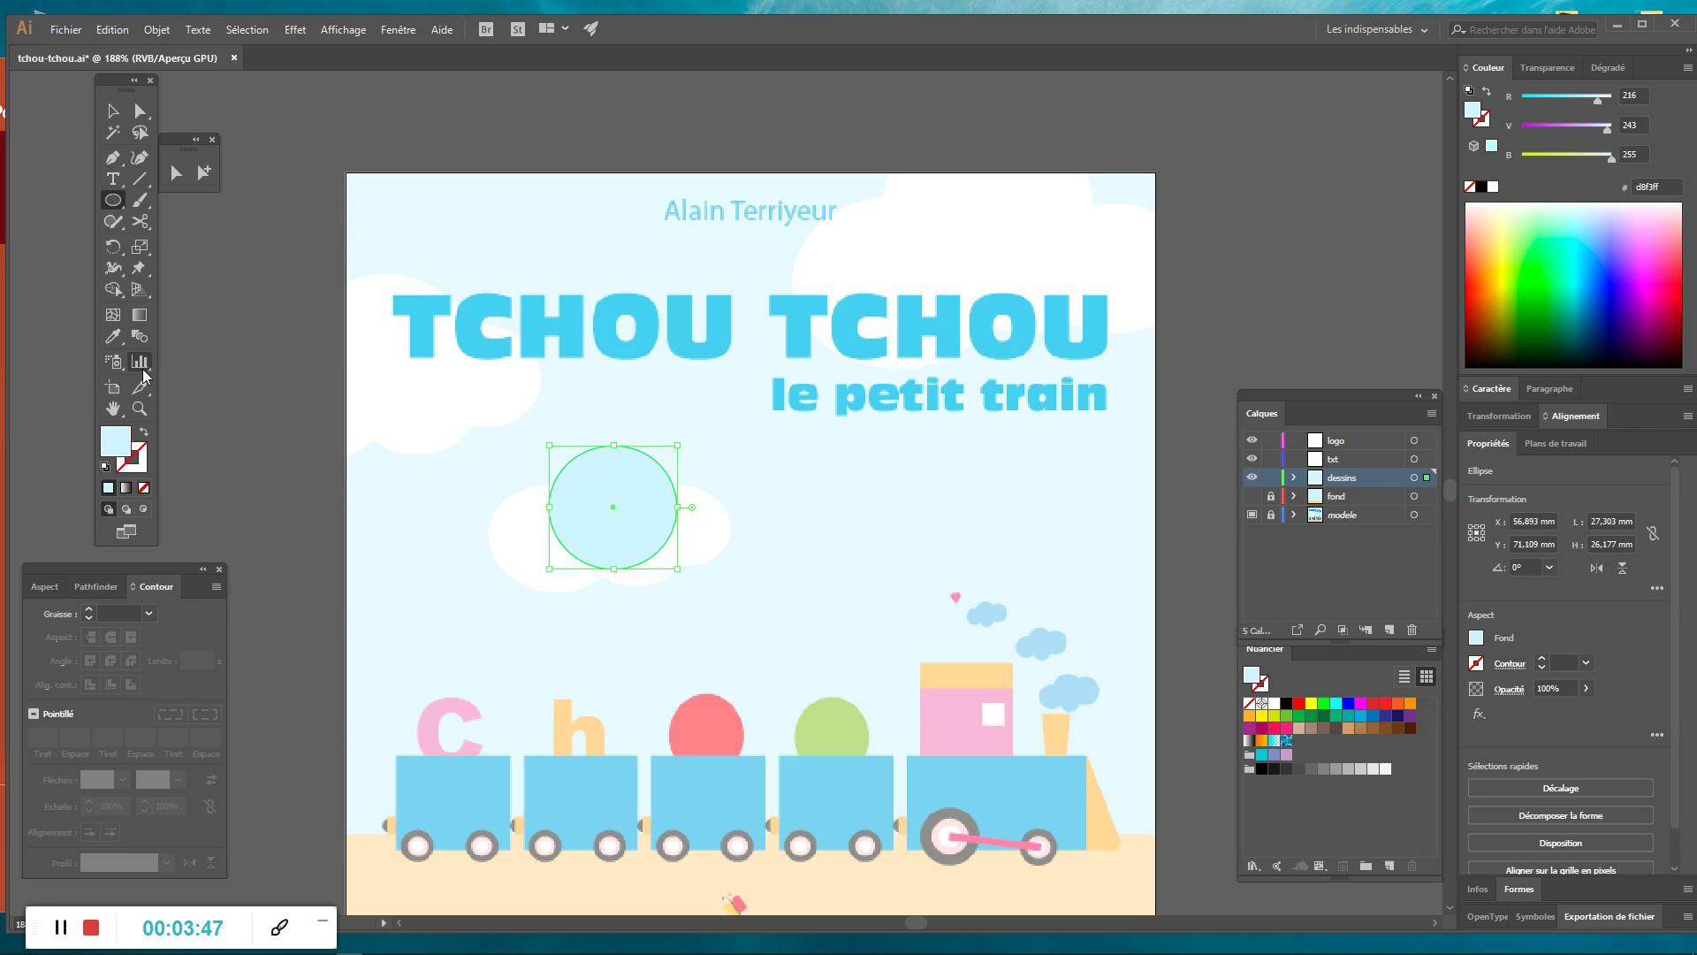
{"action": "left_click", "coordinate": [145, 433]}
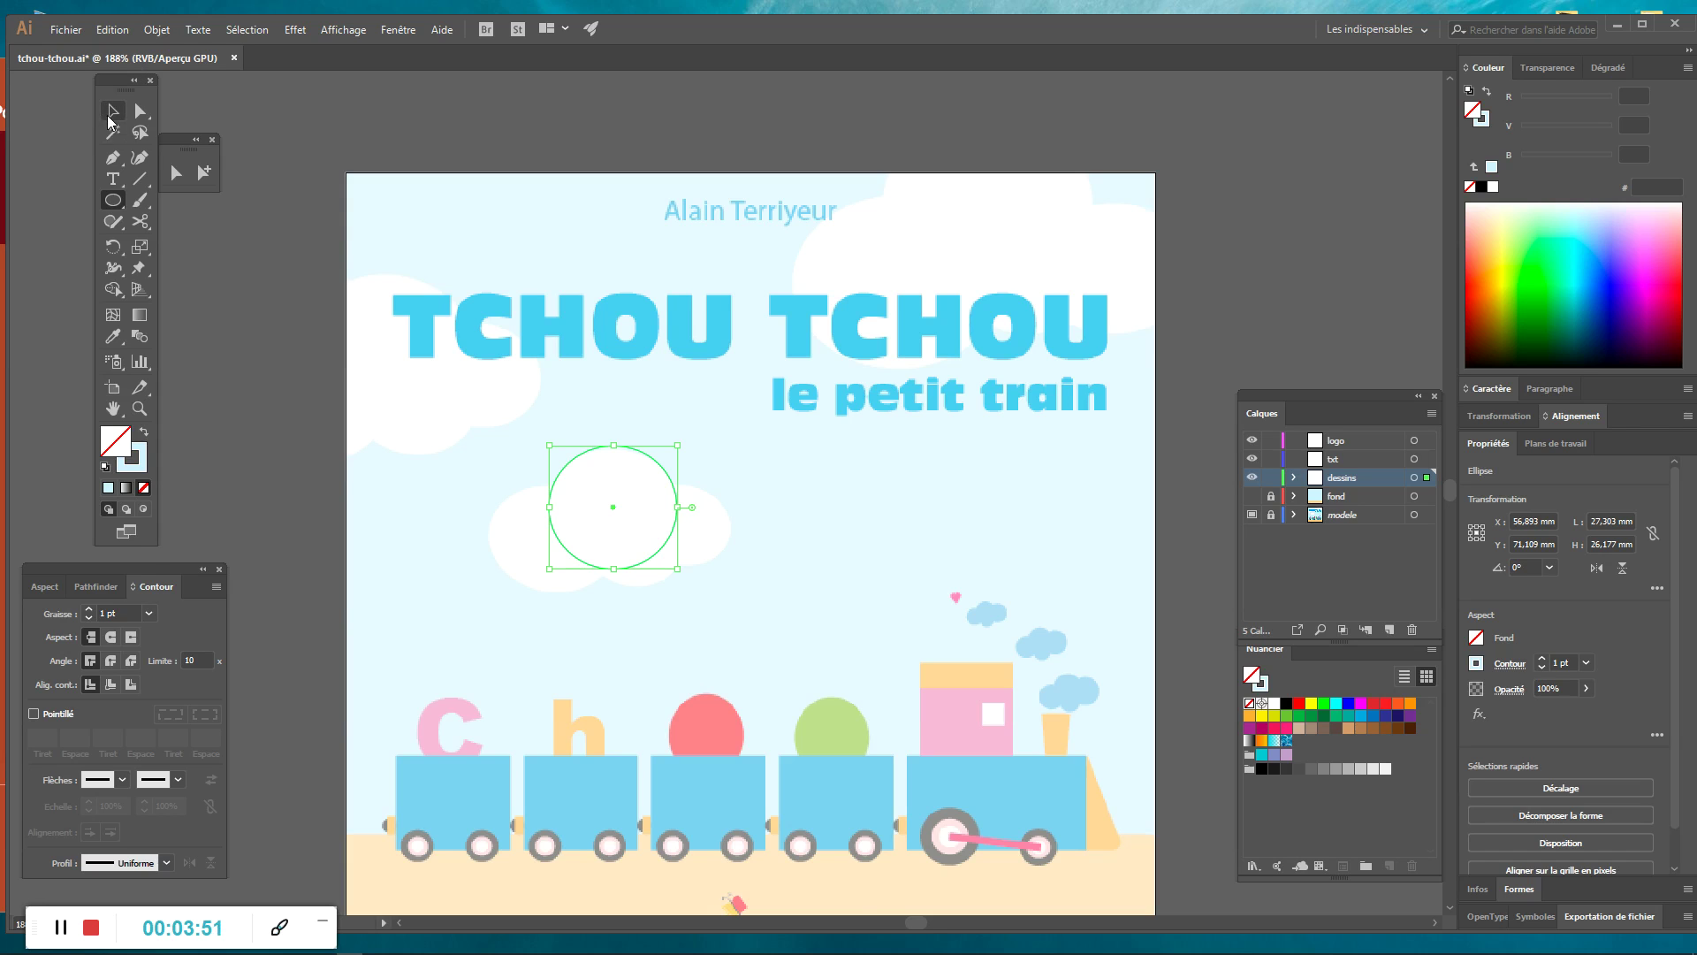
Duplicate the ellipse onto the central cloud's left lobe and resize the copy to about 27.9 × 22.8 mm.
{"action": "key", "text": "ctrl+plus"}
{"action": "key", "text": "ctrl+plus"}
{"action": "key", "text": "ctrl+plus"}
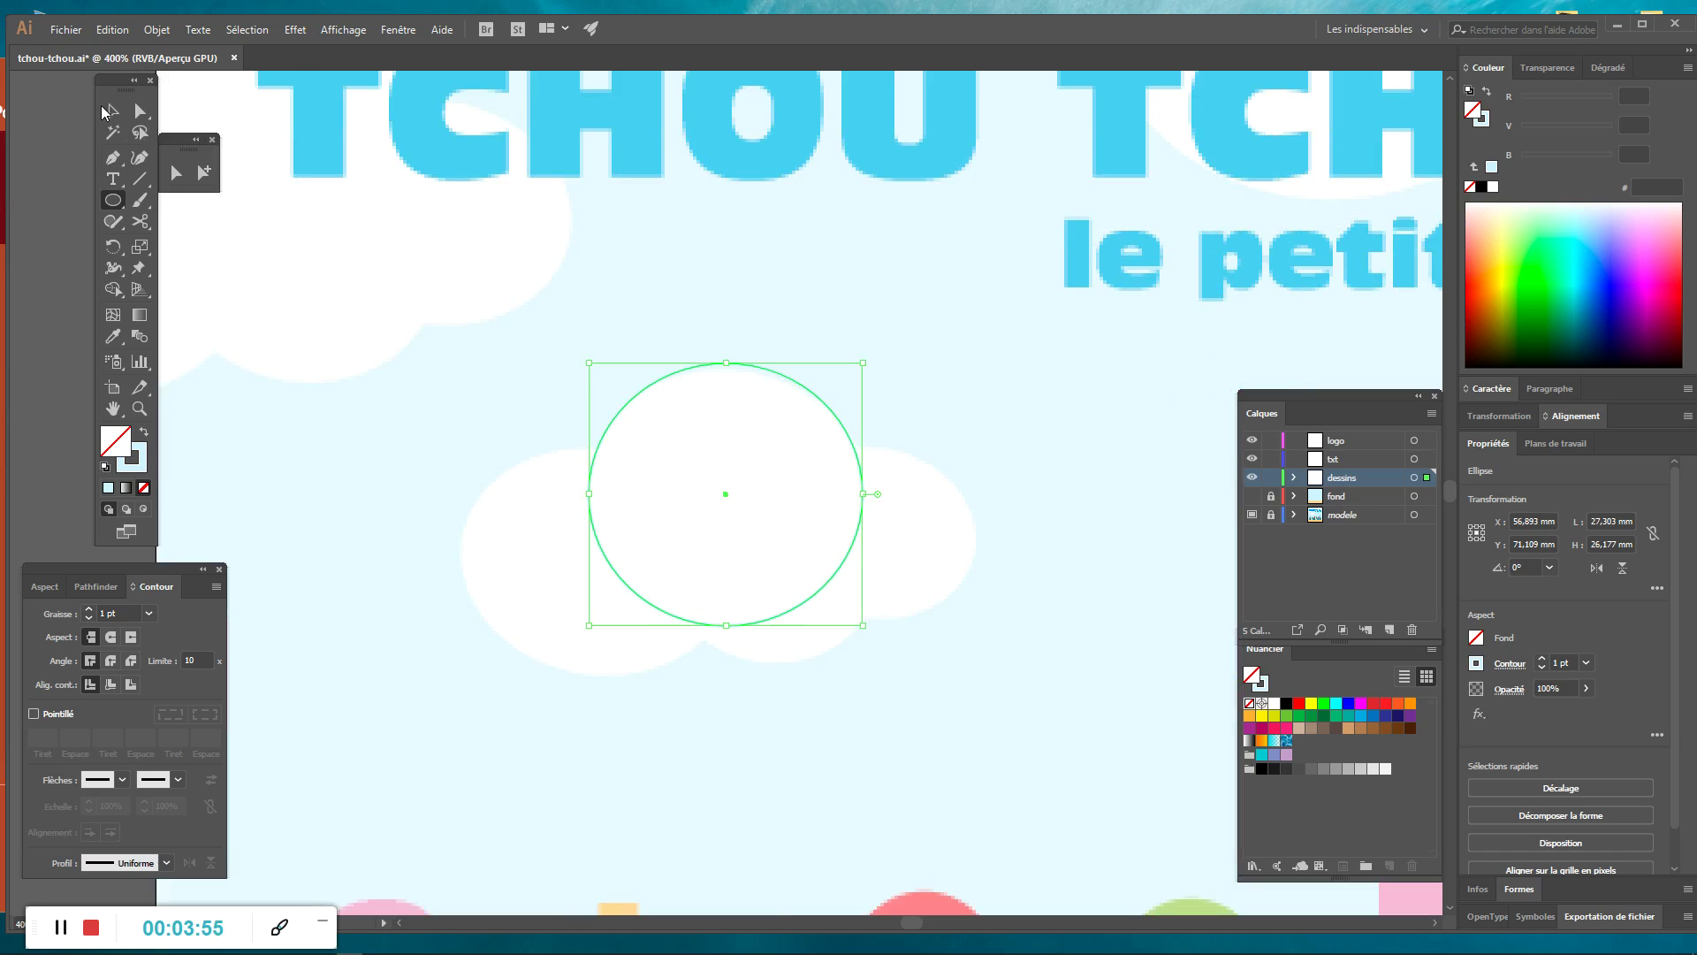
{"action": "left_click", "coordinate": [112, 110]}
{"action": "left_click_drag", "start_coordinate": [832, 581], "coordinate": [691, 669]}
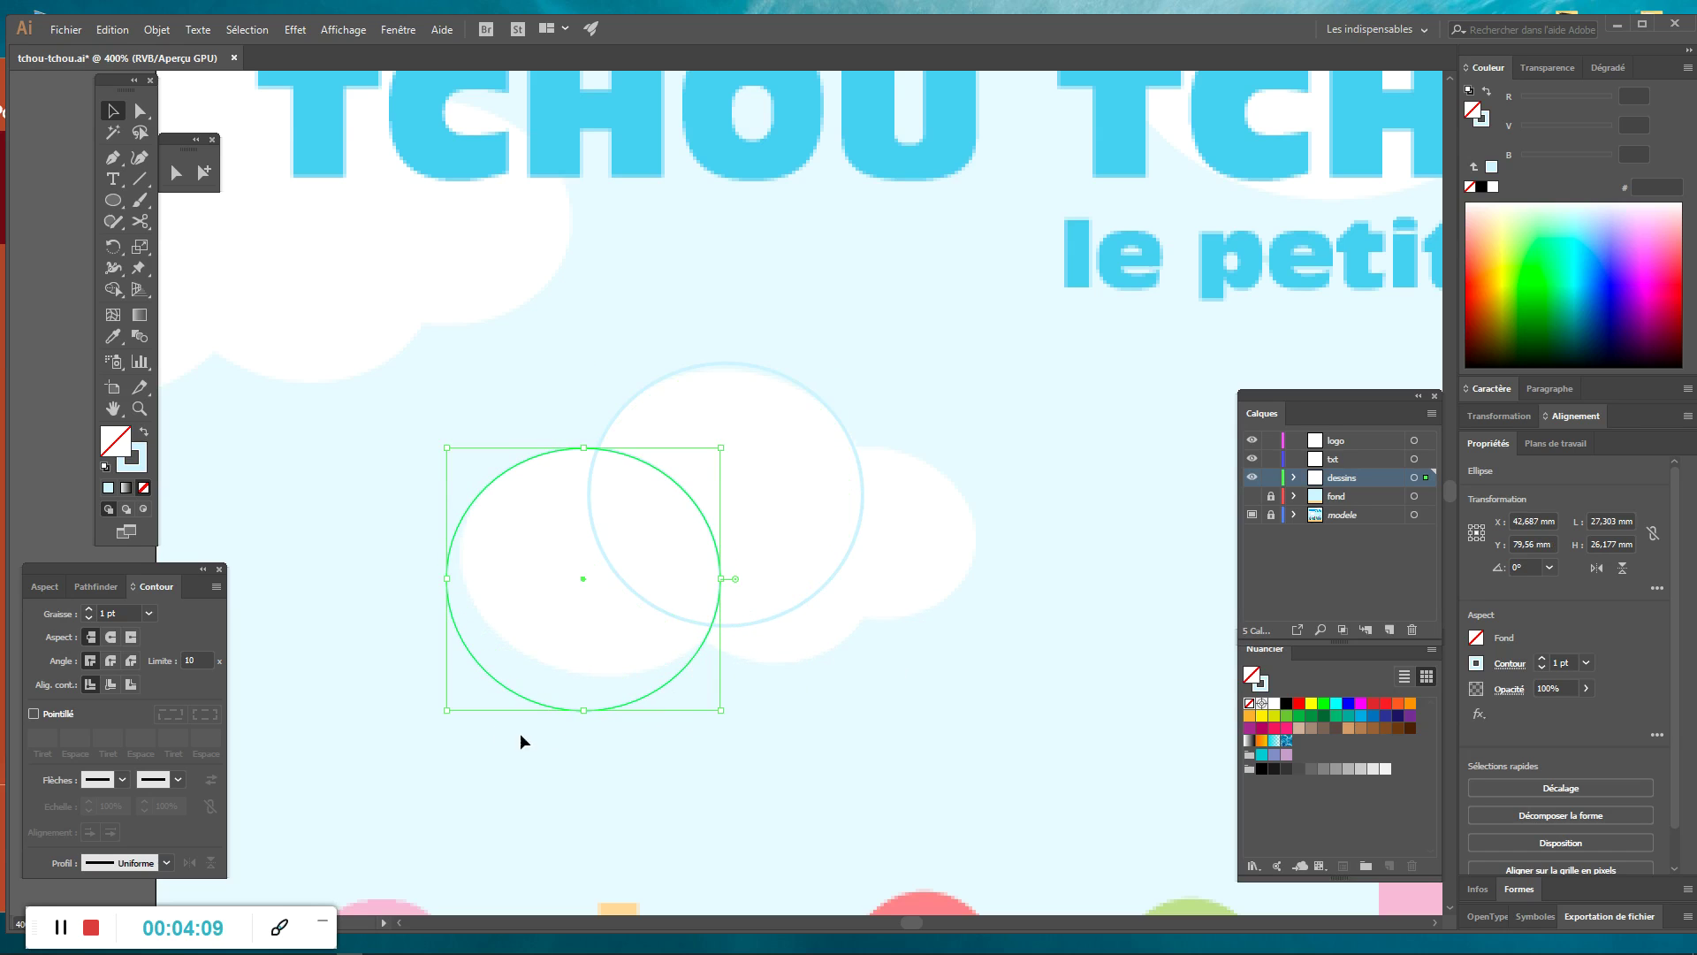
{"action": "left_click_drag", "start_coordinate": [449, 713], "coordinate": [458, 674]}
{"action": "left_click_drag", "start_coordinate": [720, 671], "coordinate": [737, 676]}
{"action": "left_click_drag", "start_coordinate": [456, 560], "coordinate": [456, 560]}
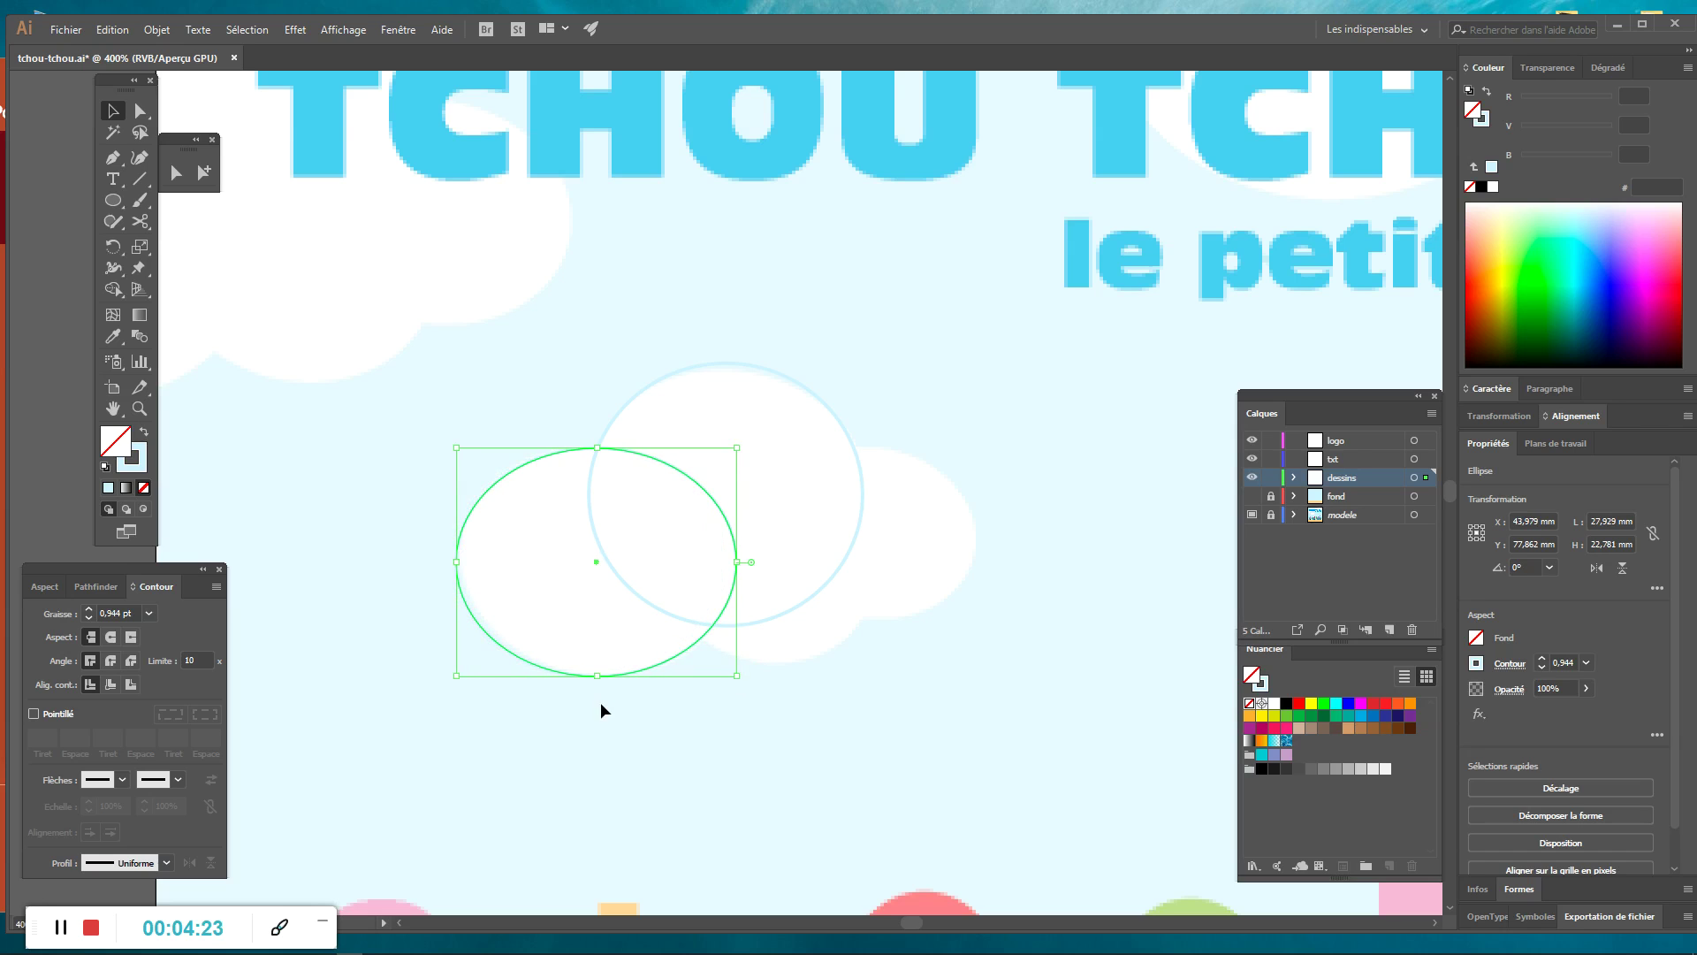
Refine the ellipse on the central cloud's left lobe to about 27.6 × 23.3 mm so it matches the lobe's outline.
{"action": "left_click", "coordinate": [601, 702]}
{"action": "left_click", "coordinate": [599, 676]}
{"action": "left_click_drag", "start_coordinate": [600, 679], "coordinate": [602, 679]}
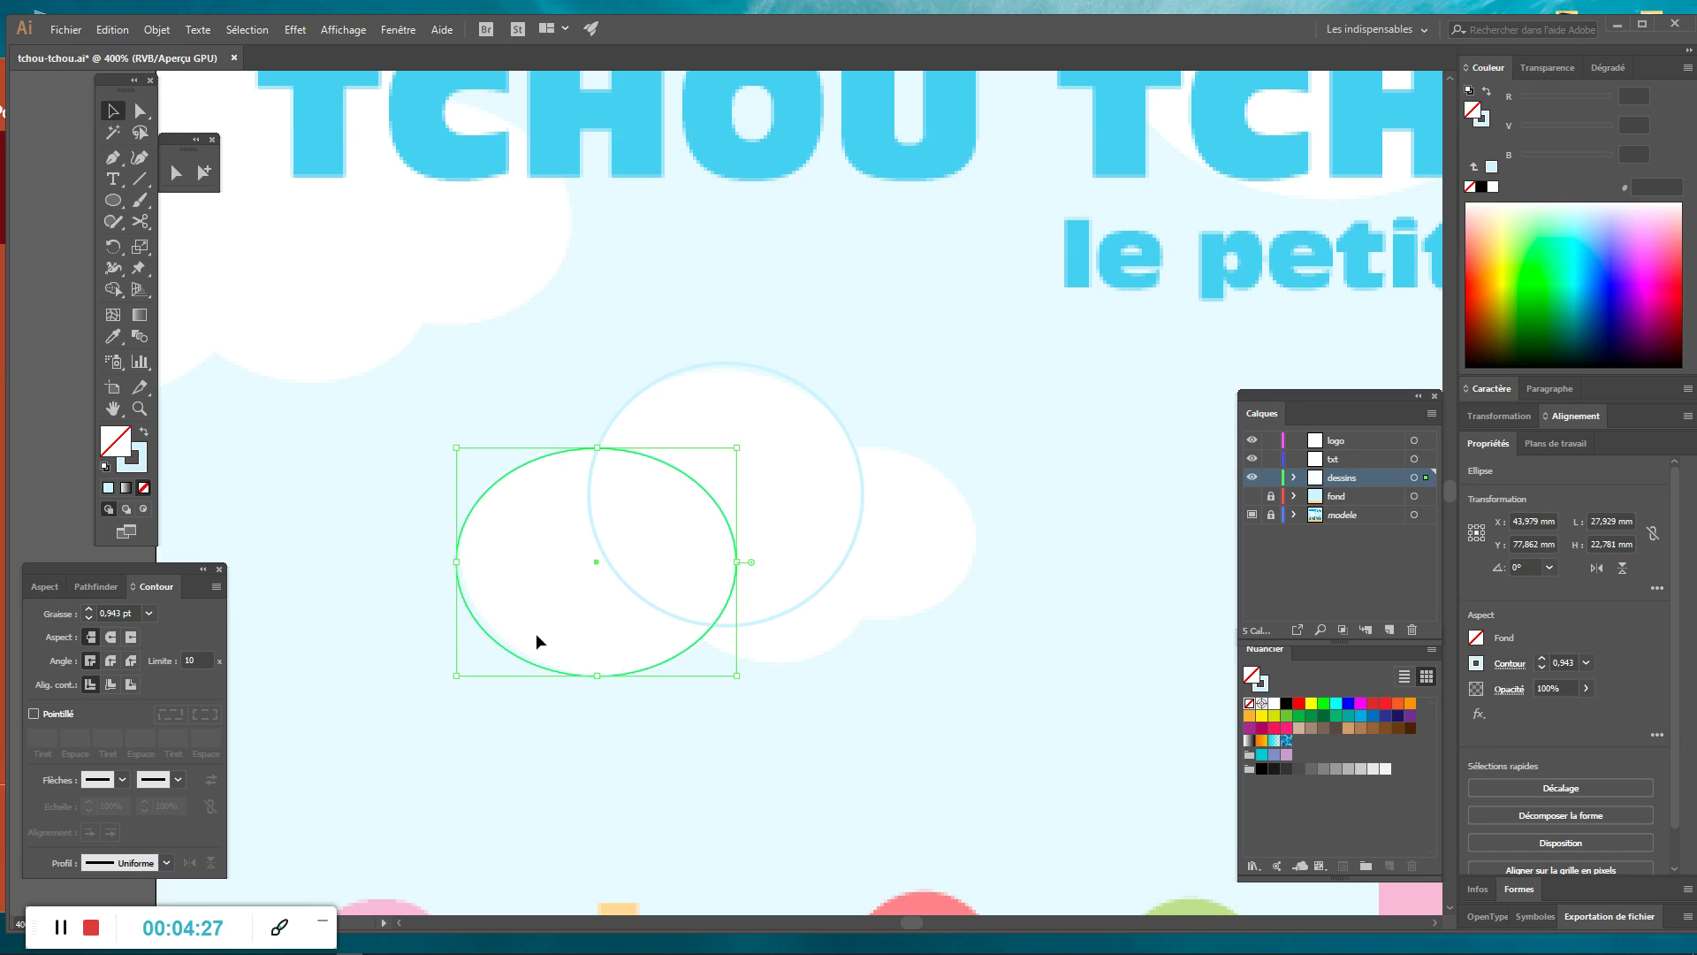
{"action": "left_click_drag", "start_coordinate": [456, 561], "coordinate": [465, 561]}
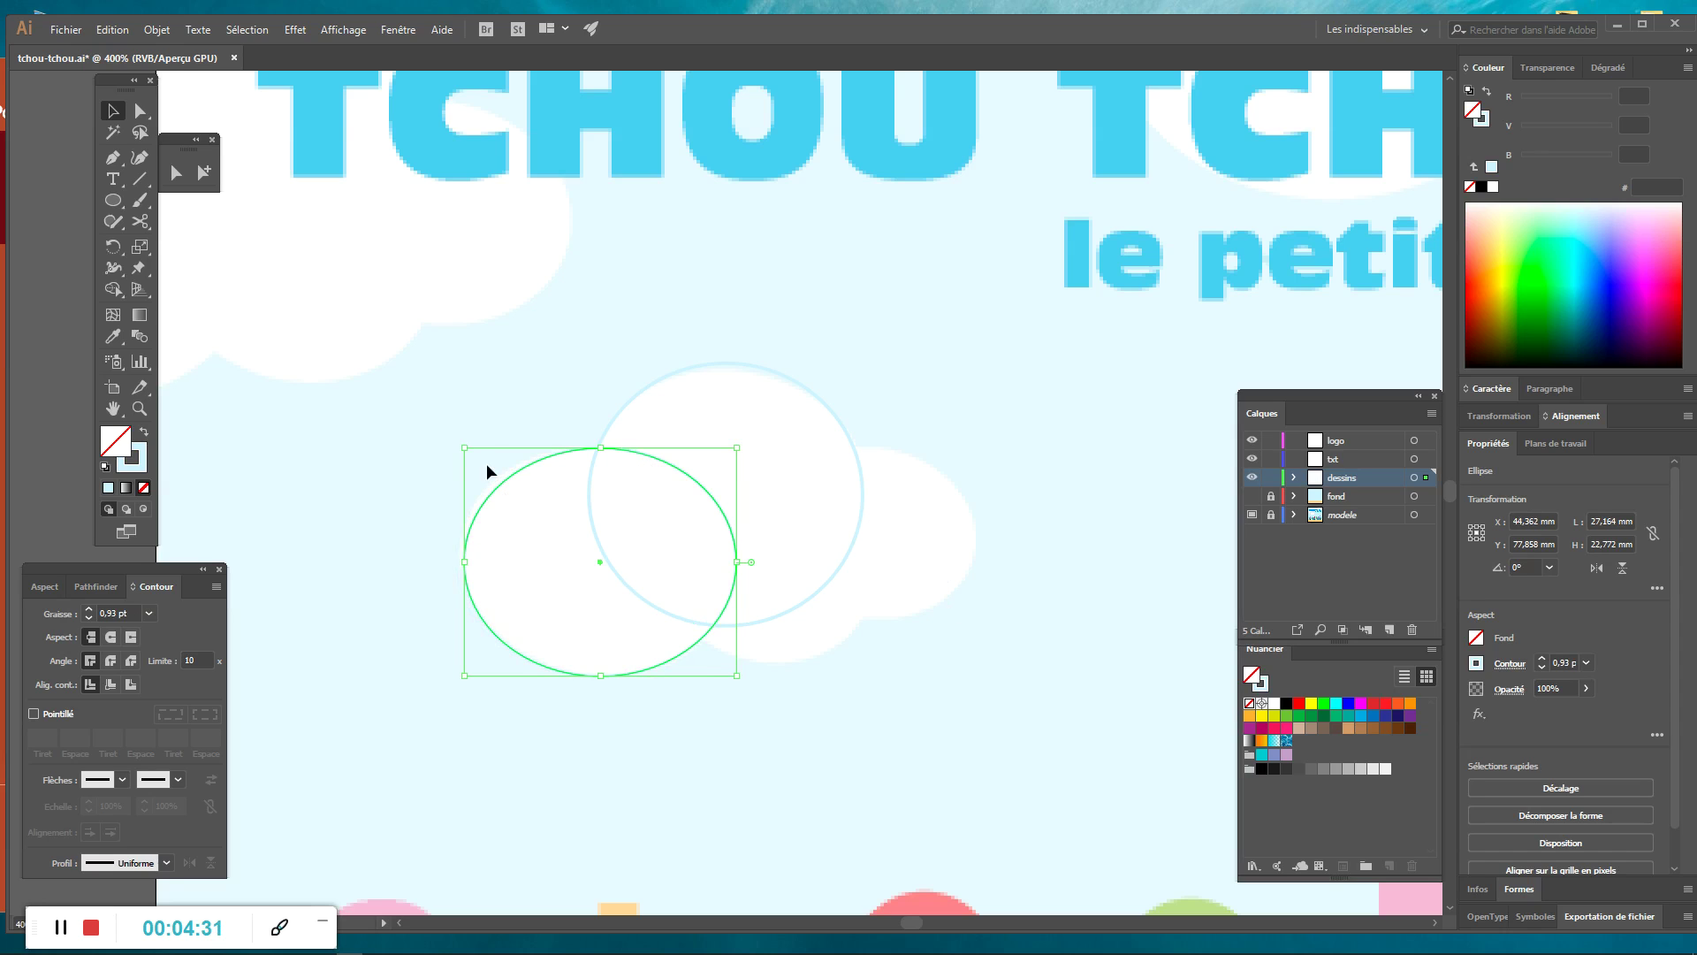
{"action": "left_click_drag", "start_coordinate": [464, 446], "coordinate": [460, 442]}
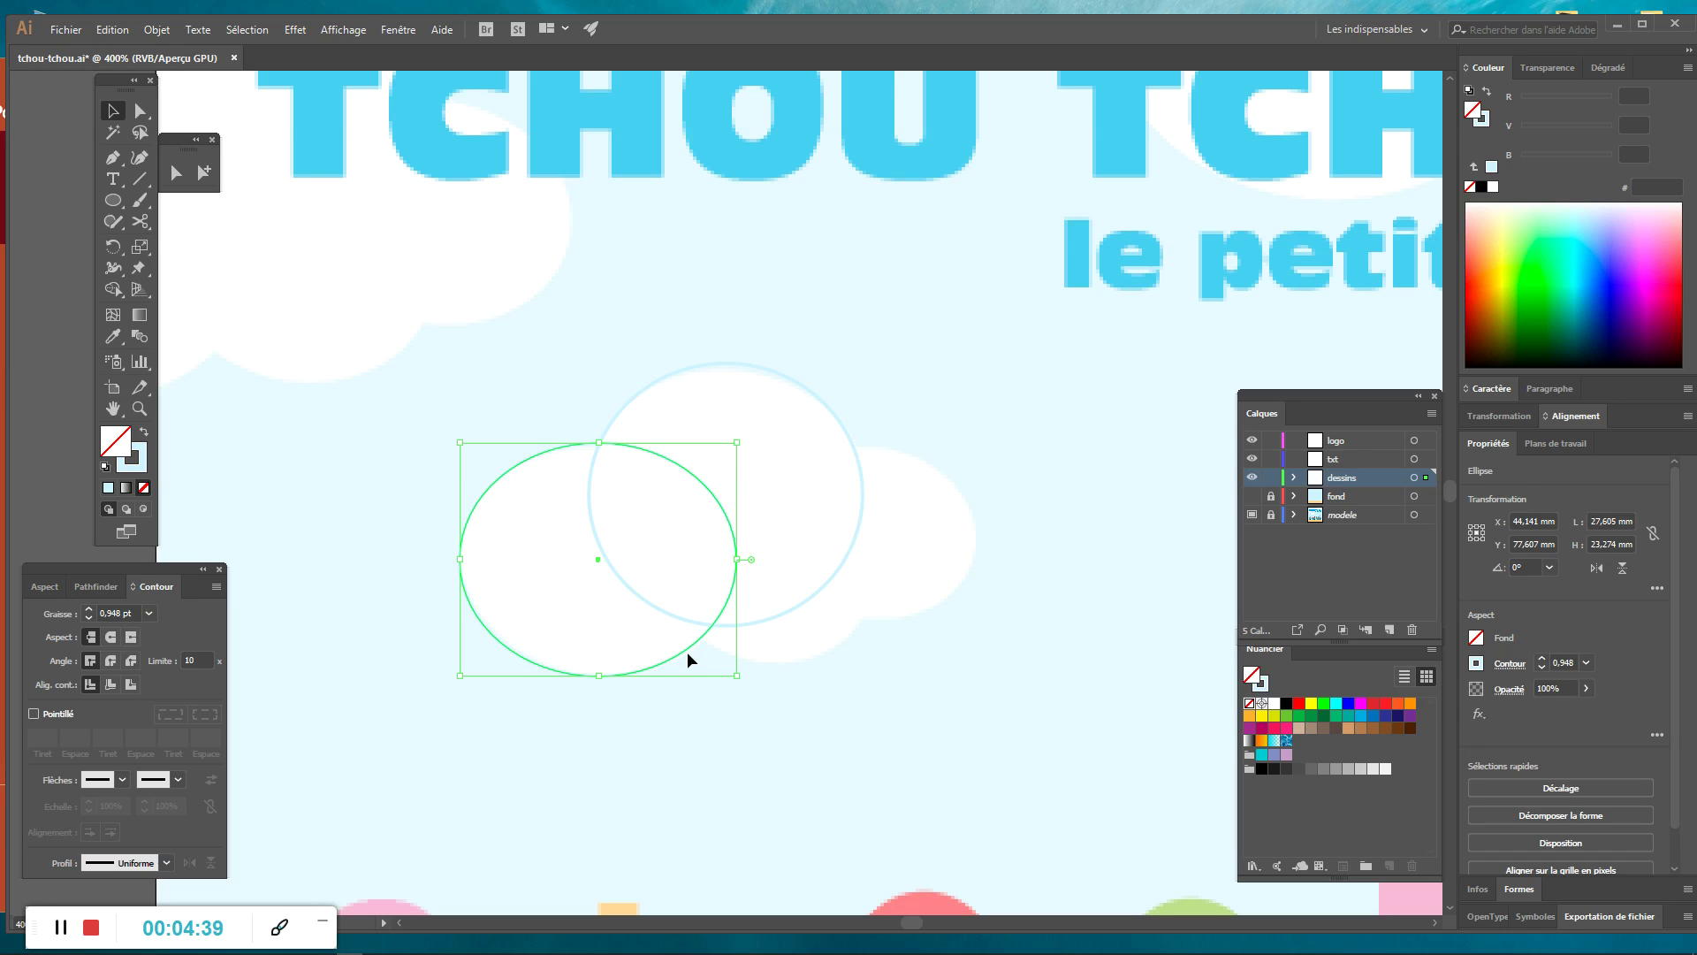
Duplicate the ellipse onto the central cloud's right lobe, resize it to about 19.1 × 16.6 mm, and copy it onto the bottom lobe.
{"action": "left_click_drag", "start_coordinate": [687, 645], "coordinate": [932, 635]}
{"action": "left_click_drag", "start_coordinate": [704, 657], "coordinate": [786, 616]}
{"action": "left_click_drag", "start_coordinate": [884, 423], "coordinate": [882, 442]}
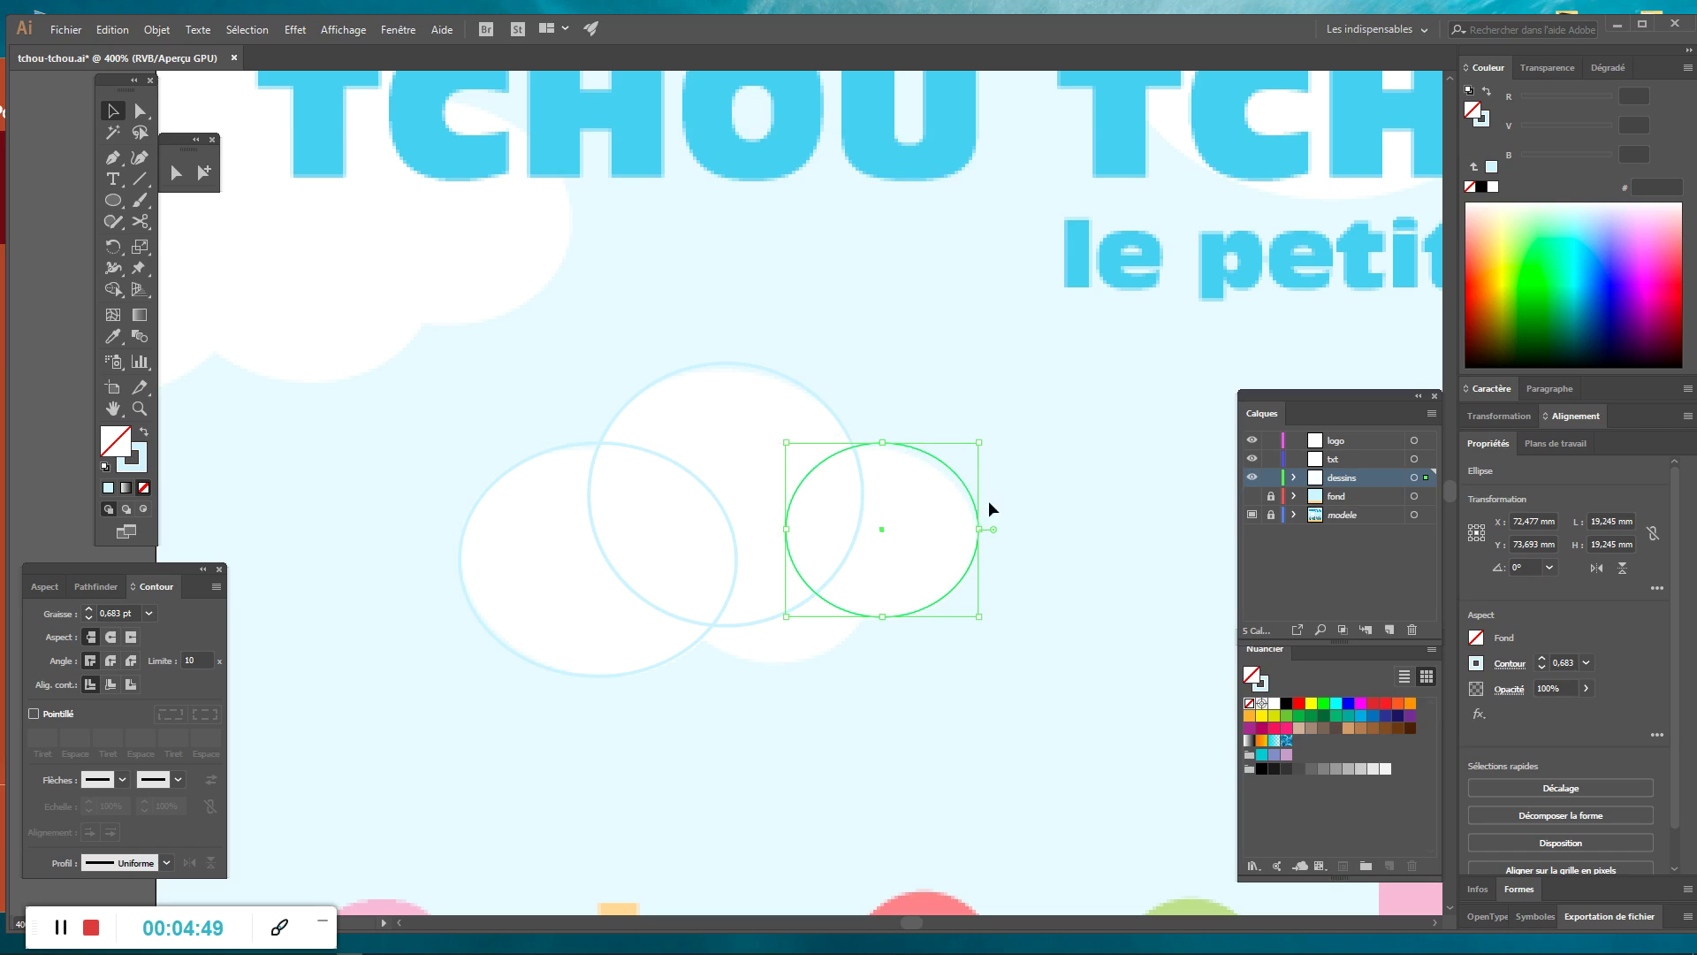
{"action": "left_click_drag", "start_coordinate": [977, 534], "coordinate": [970, 533]}
{"action": "left_click_drag", "start_coordinate": [879, 443], "coordinate": [877, 450]}
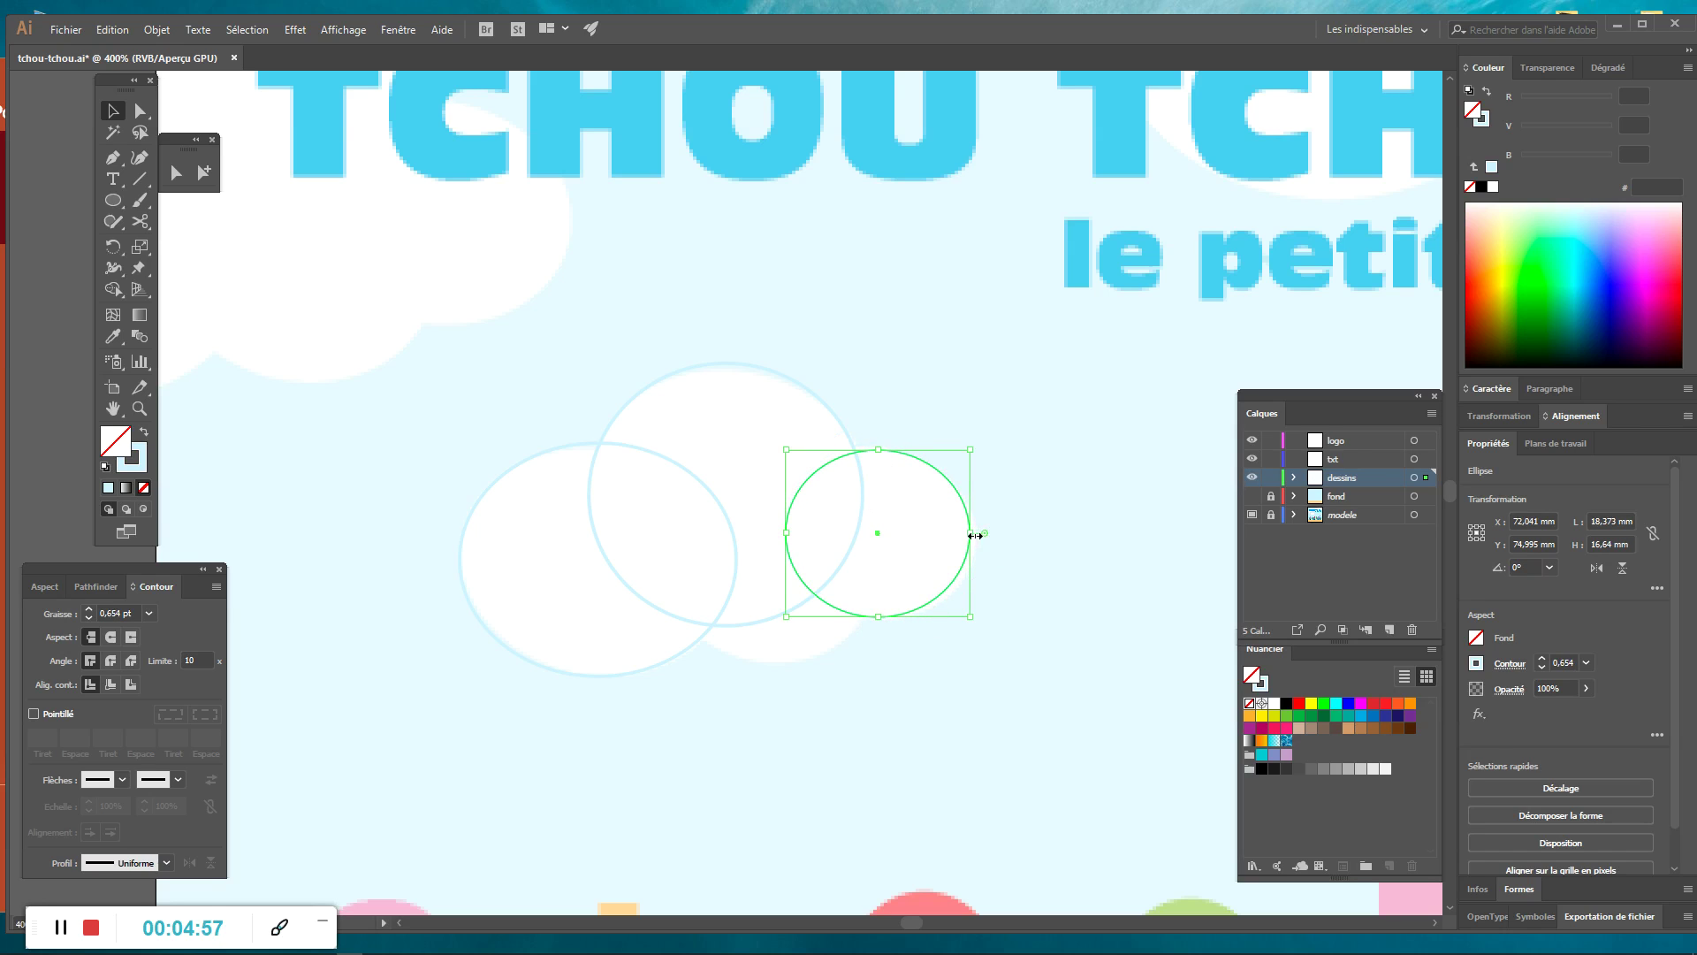
{"action": "left_click_drag", "start_coordinate": [975, 536], "coordinate": [978, 533]}
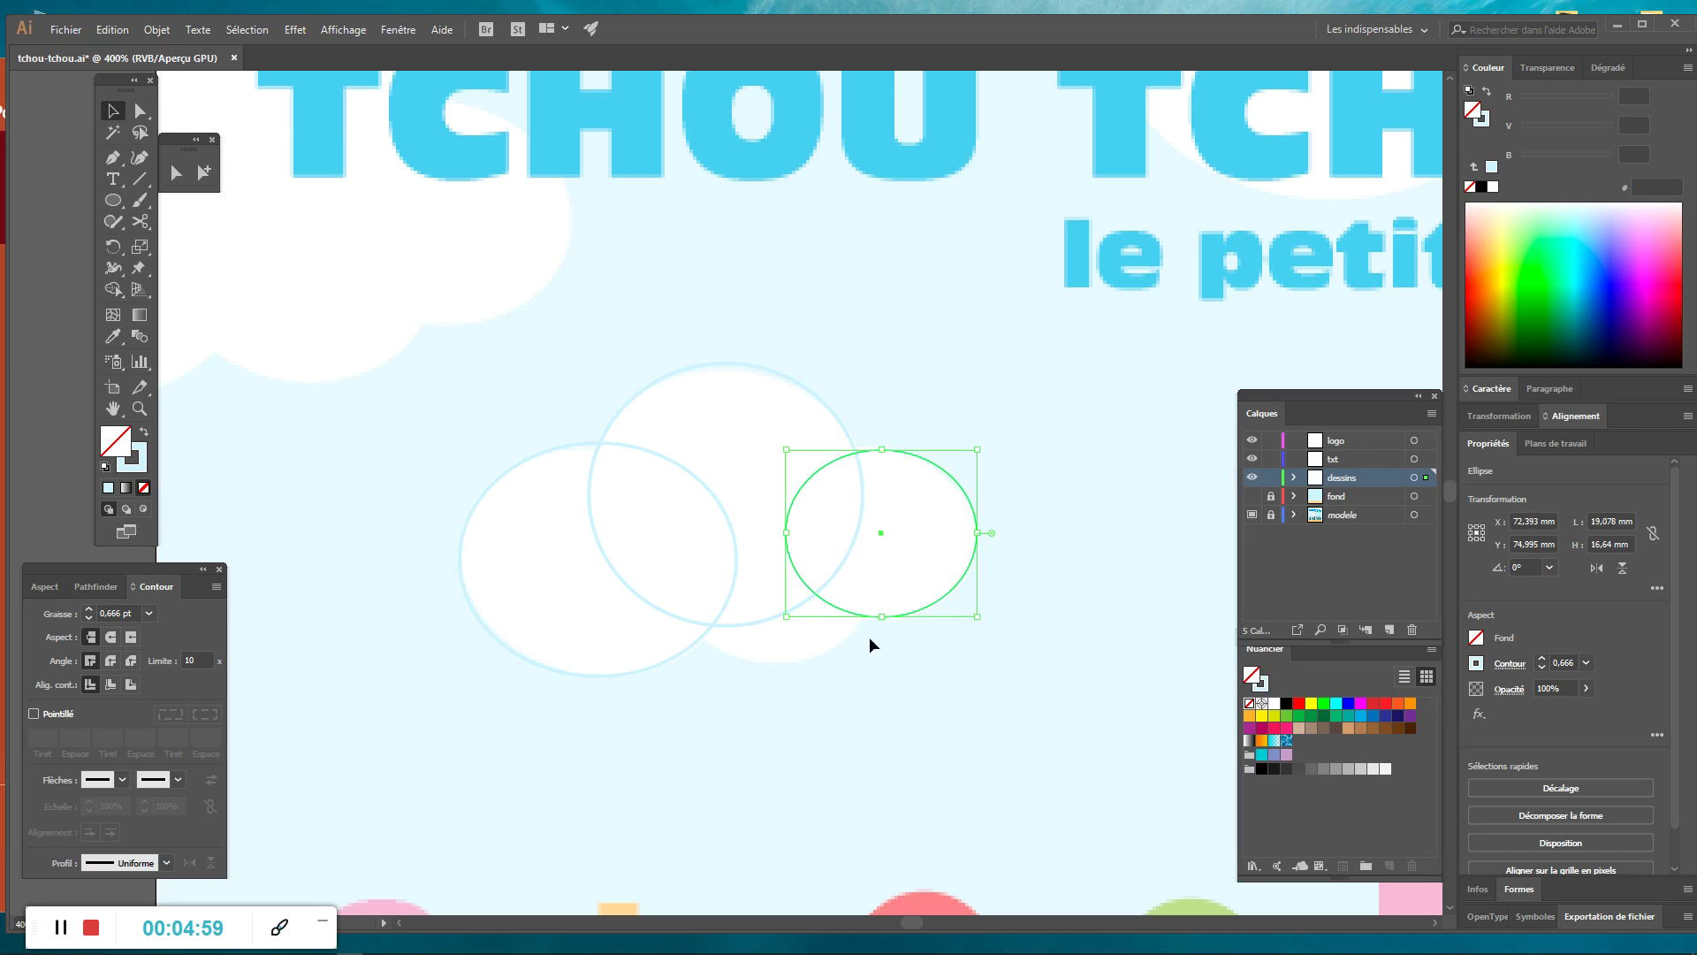
{"action": "left_click_drag", "start_coordinate": [930, 601], "coordinate": [827, 654]}
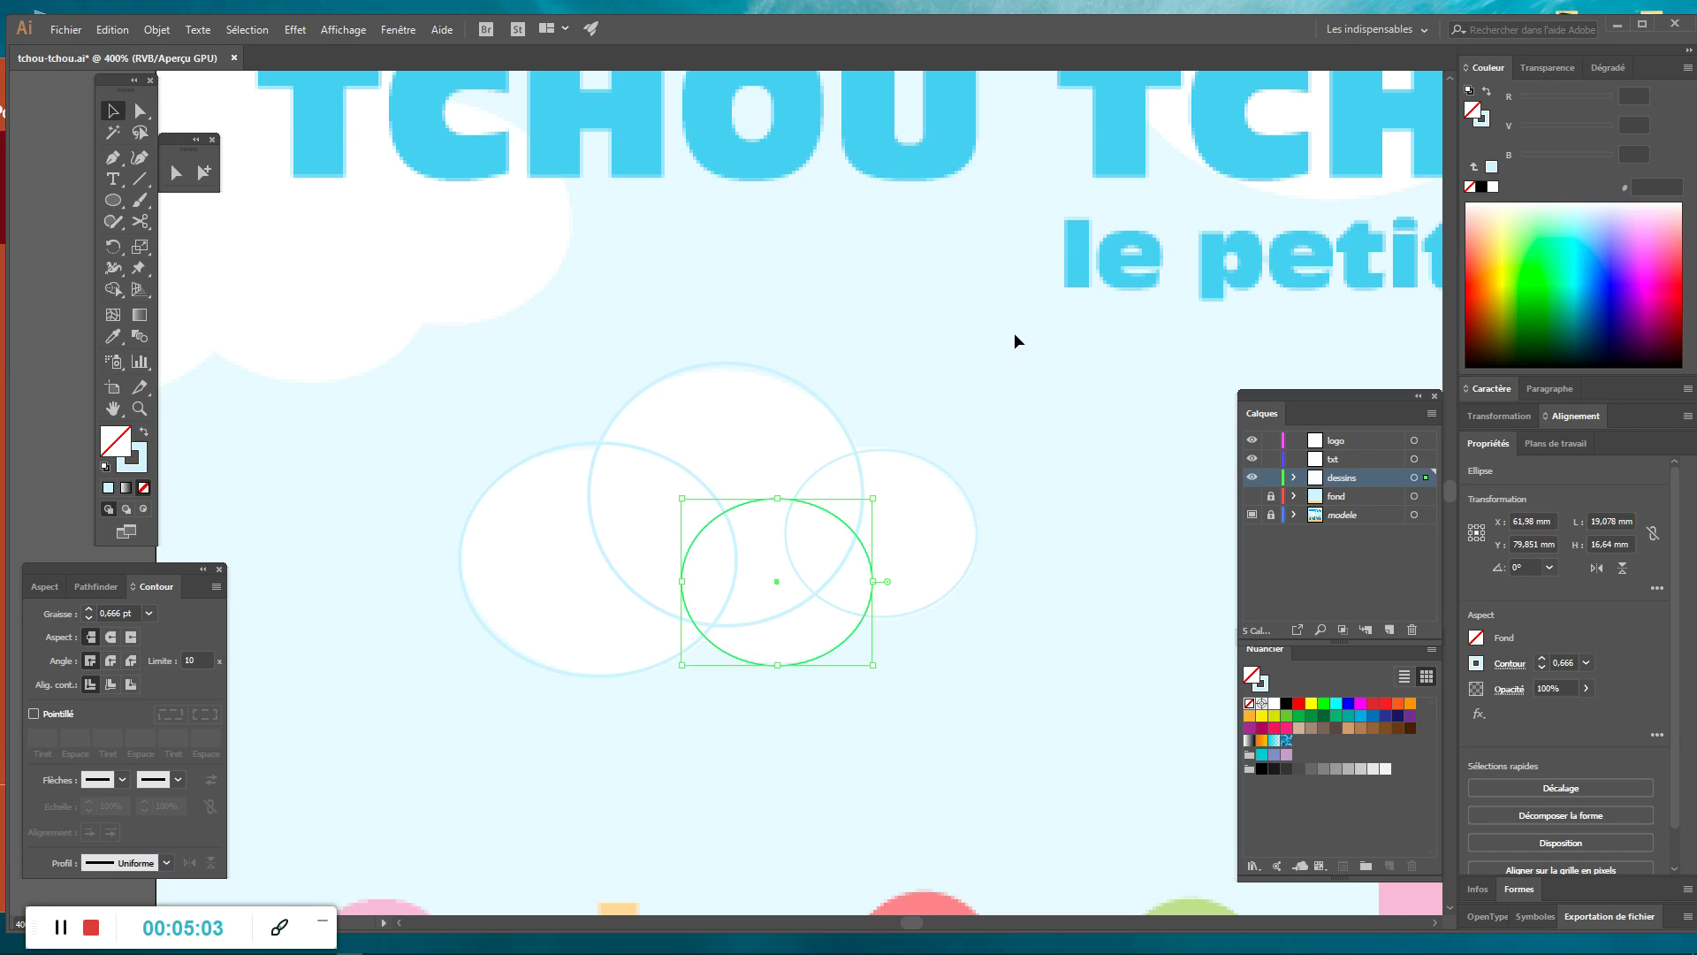
Select the four cloud ellipses and give them a white fill with no stroke.
{"action": "left_click_drag", "start_coordinate": [988, 335], "coordinate": [389, 716]}
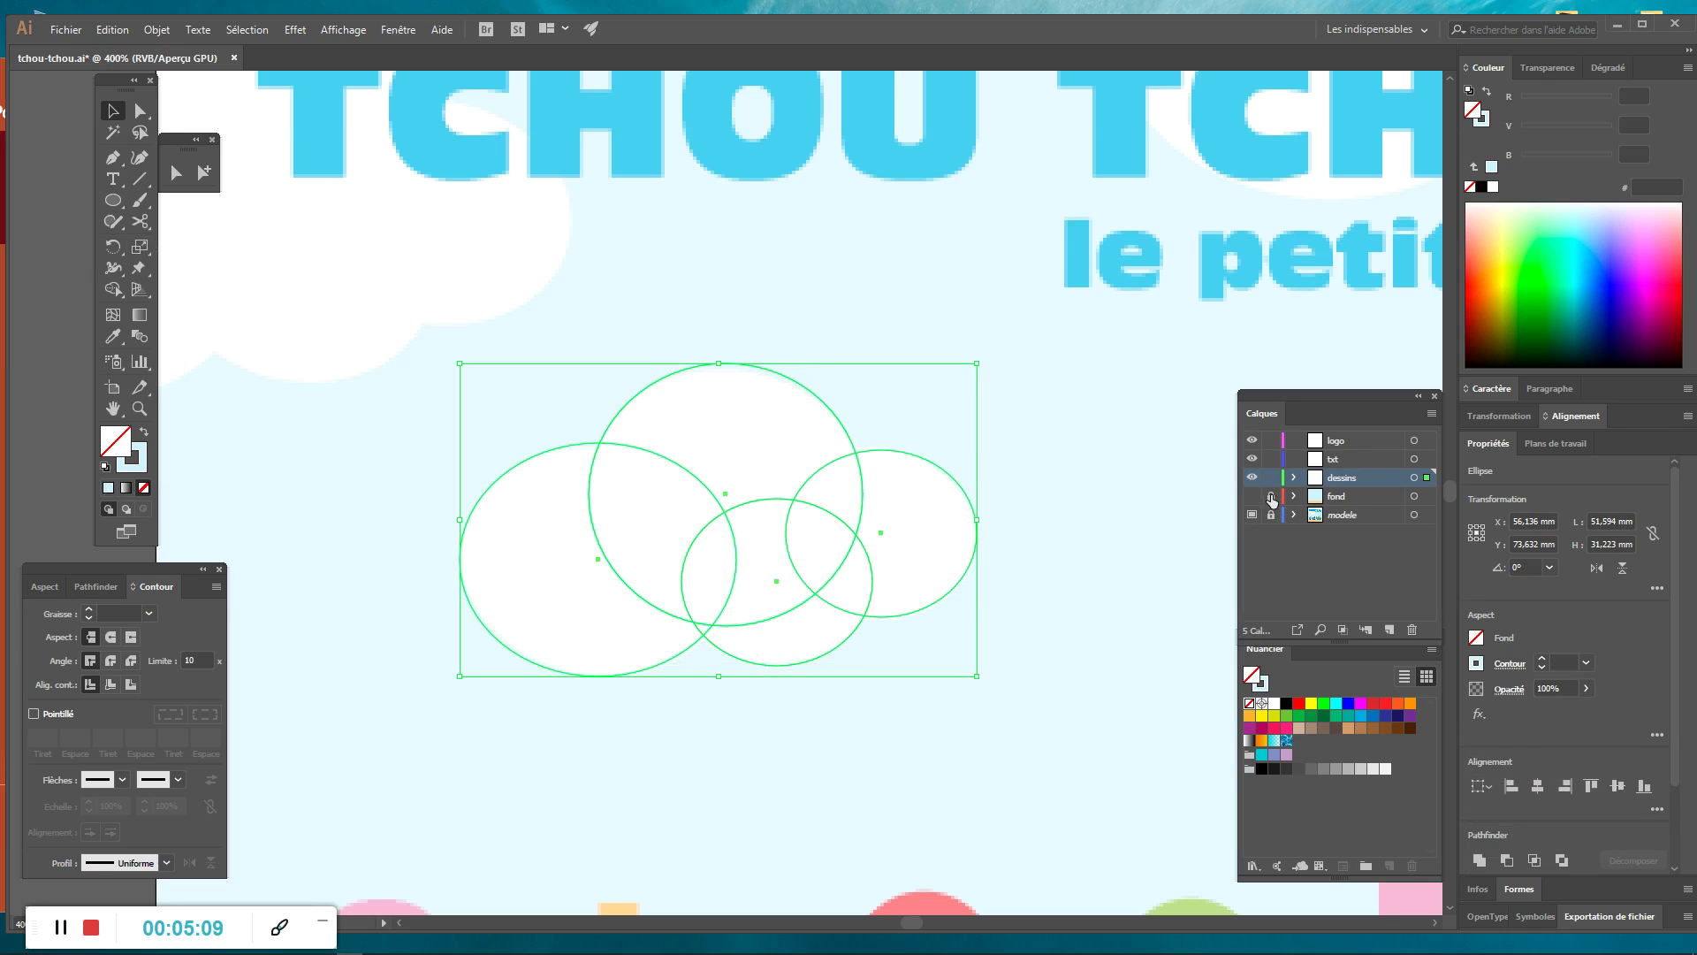
{"action": "left_click_drag", "start_coordinate": [1143, 308], "coordinate": [353, 732]}
{"action": "left_click", "coordinate": [143, 434]}
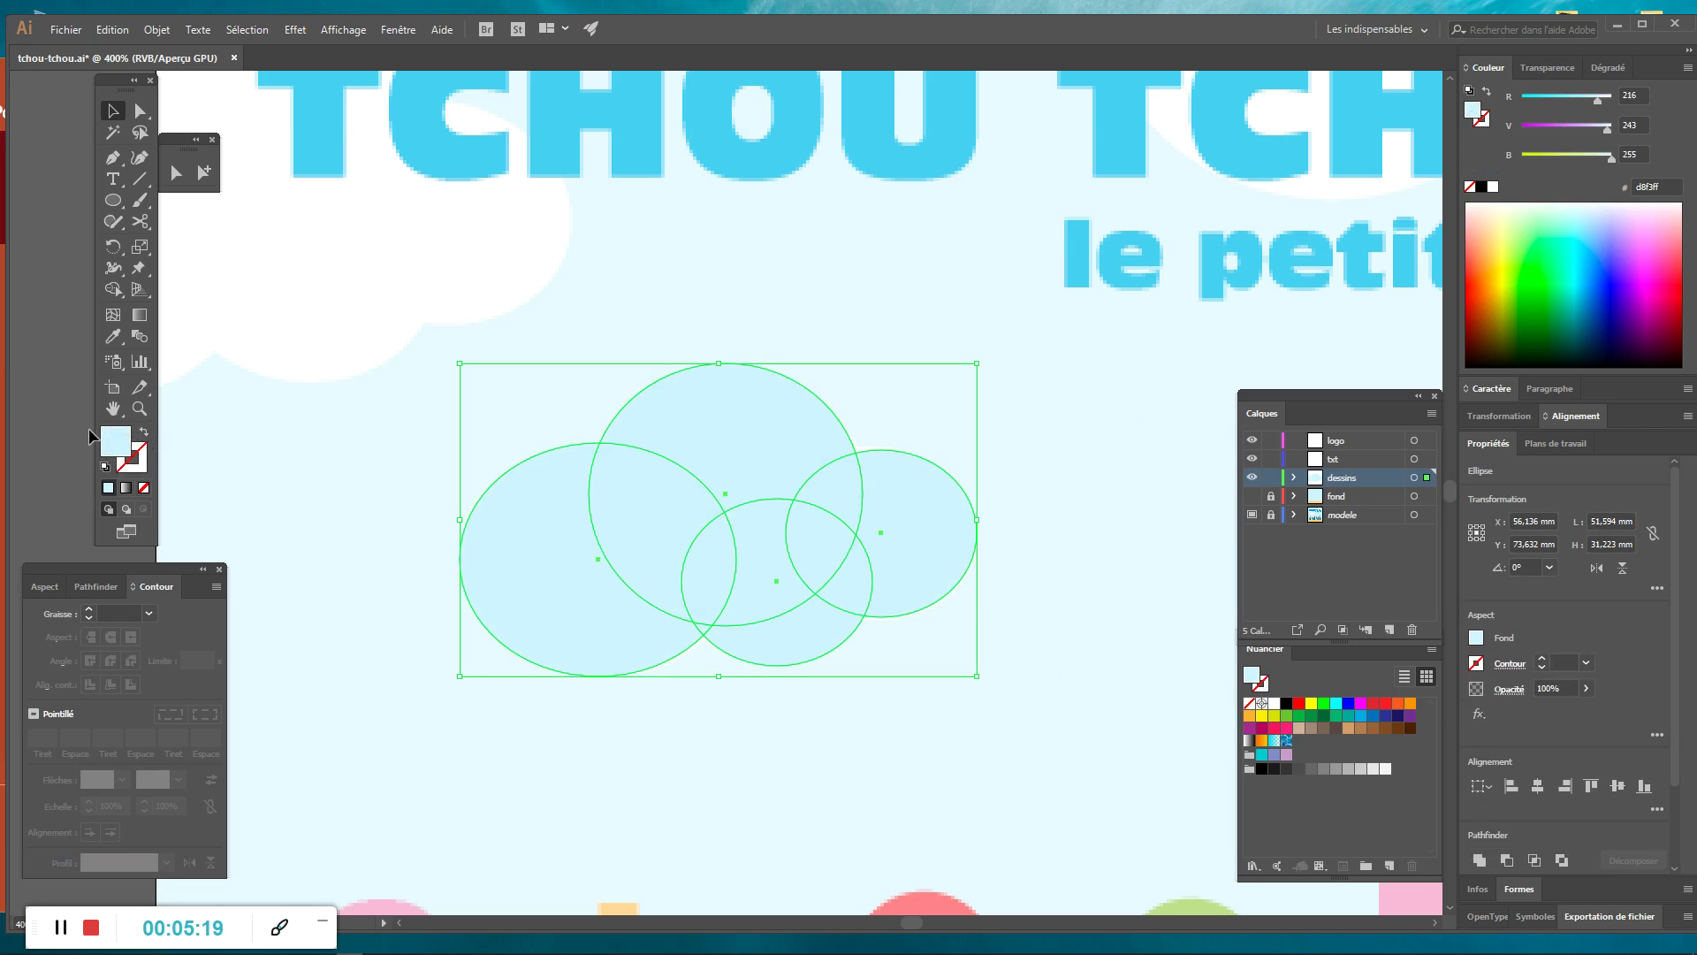
{"action": "left_click", "coordinate": [144, 466]}
{"action": "left_click", "coordinate": [1252, 651]}
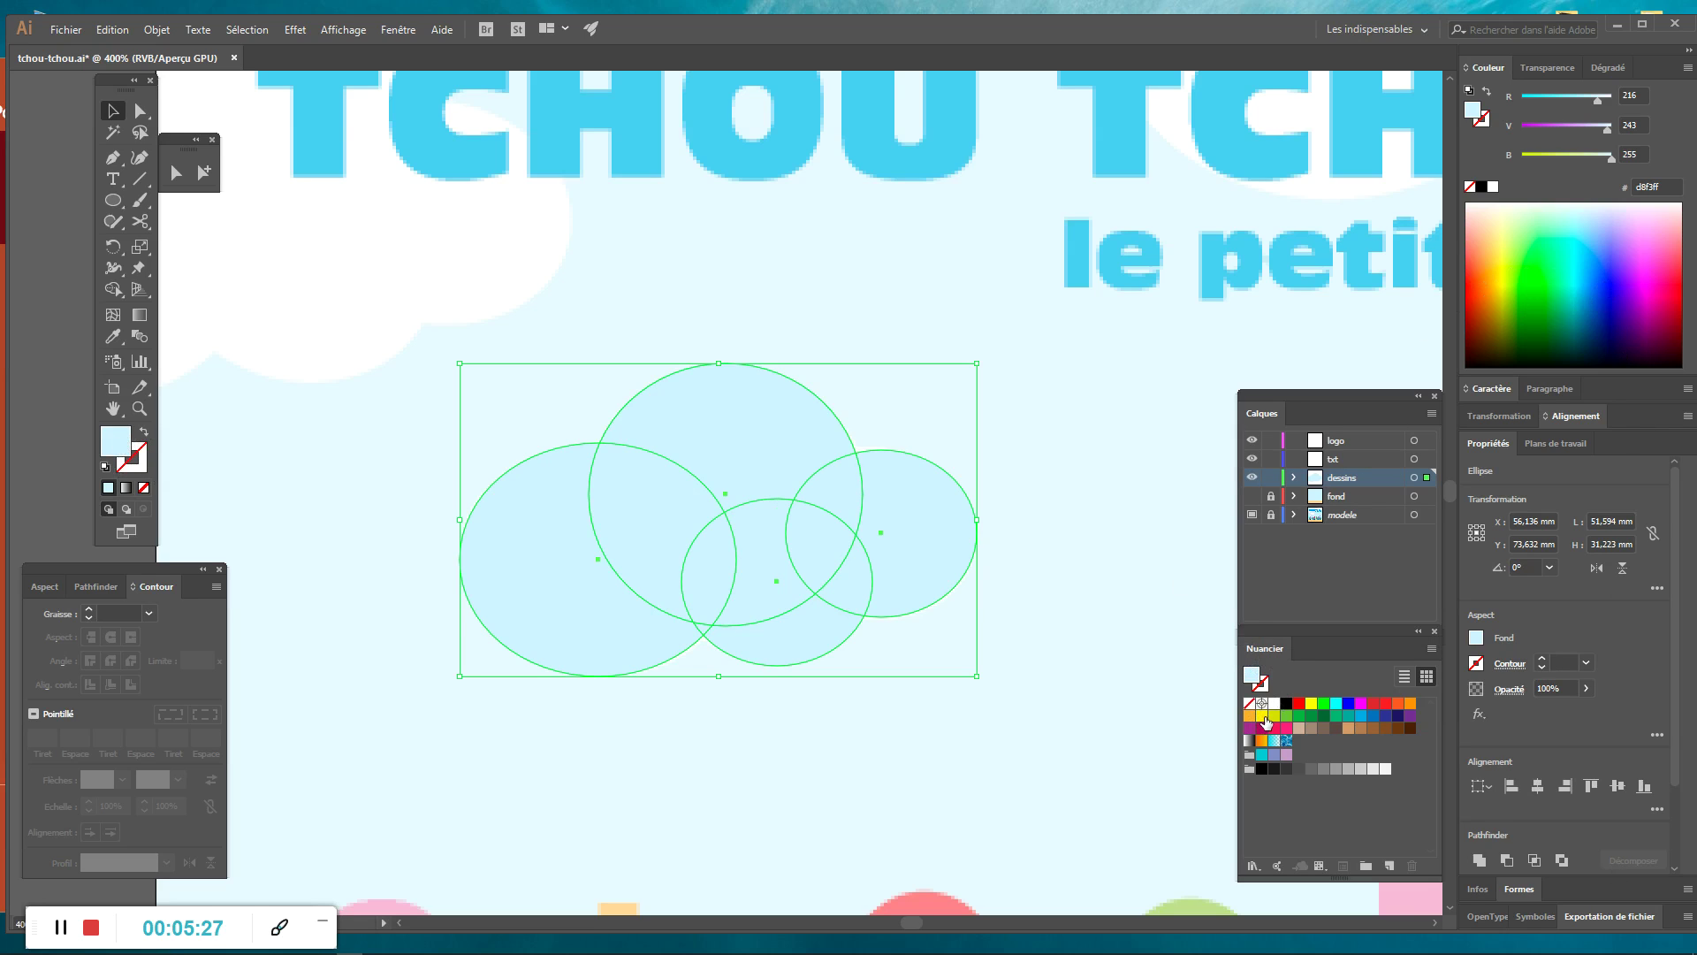
{"action": "left_click", "coordinate": [1273, 704]}
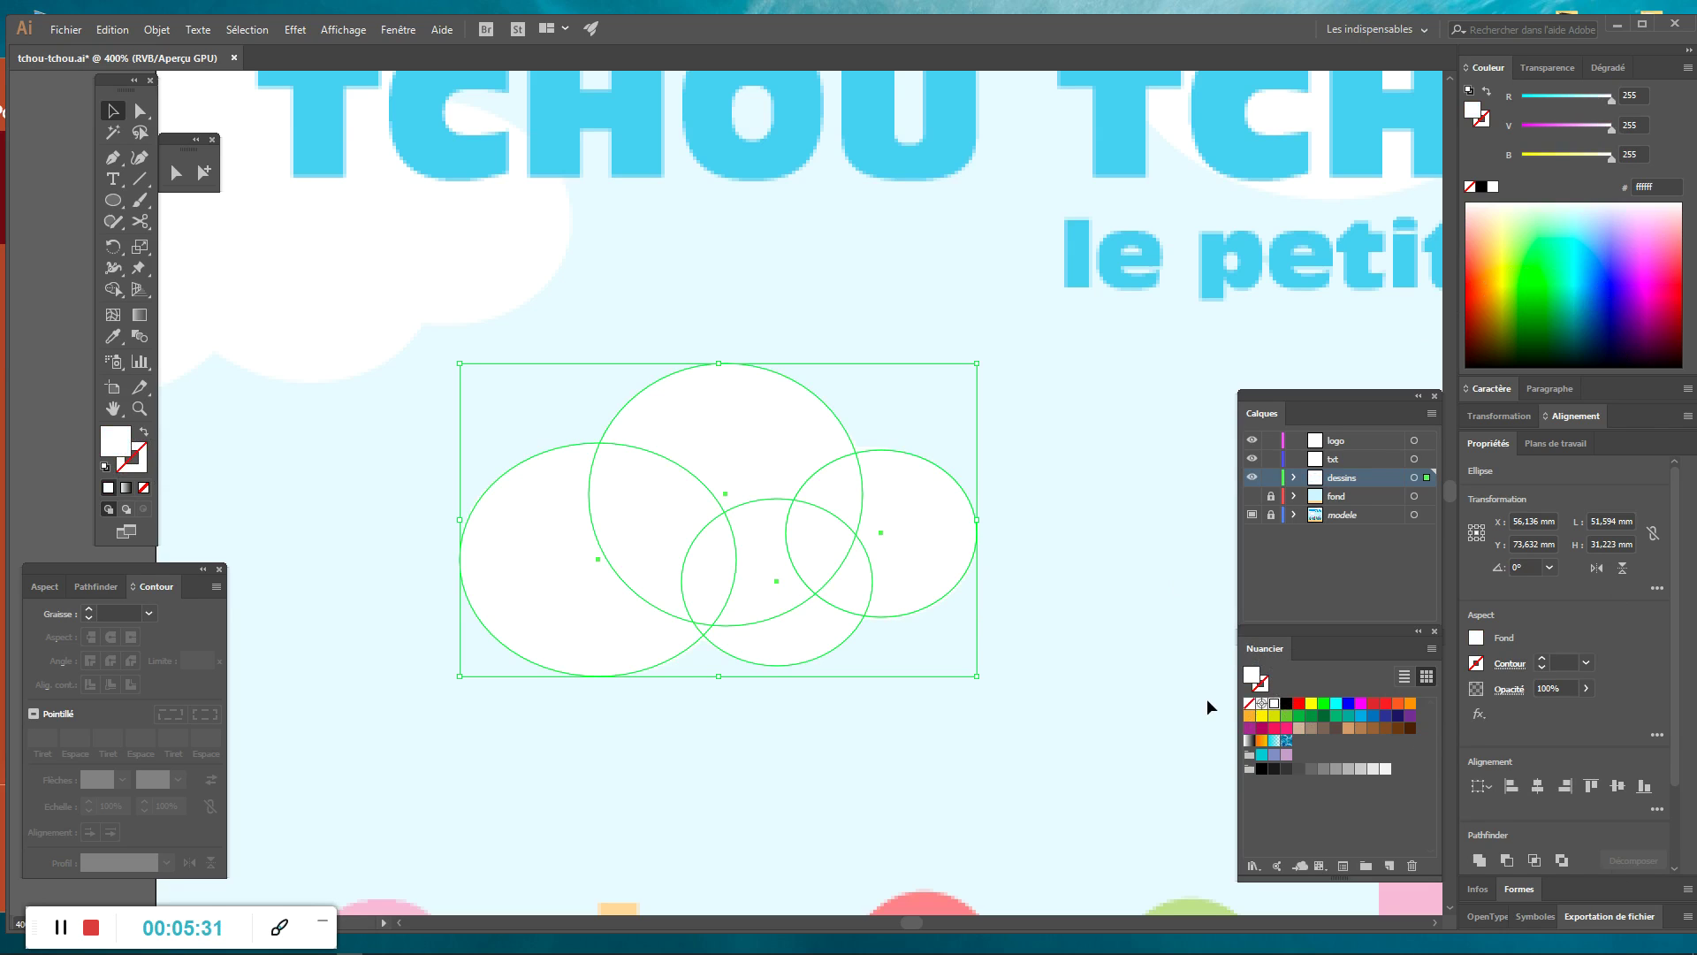
Hide the Nuancier swatches and display them again.
{"action": "left_click", "coordinate": [1435, 632]}
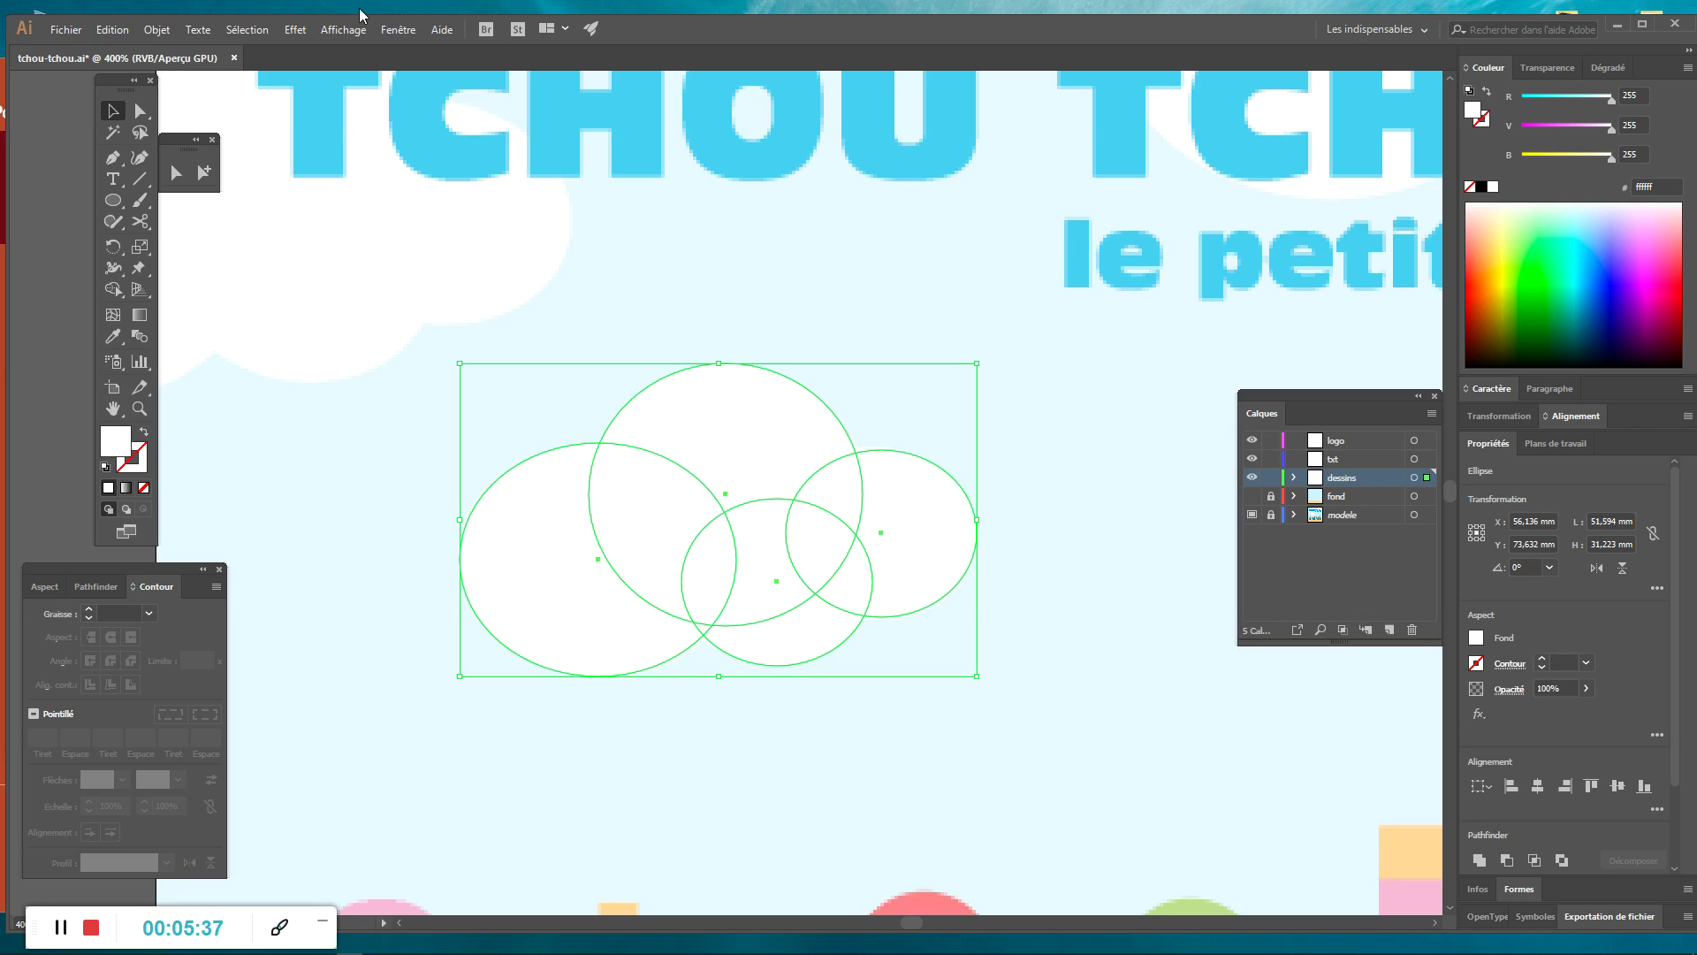
{"action": "left_click", "coordinate": [398, 30]}
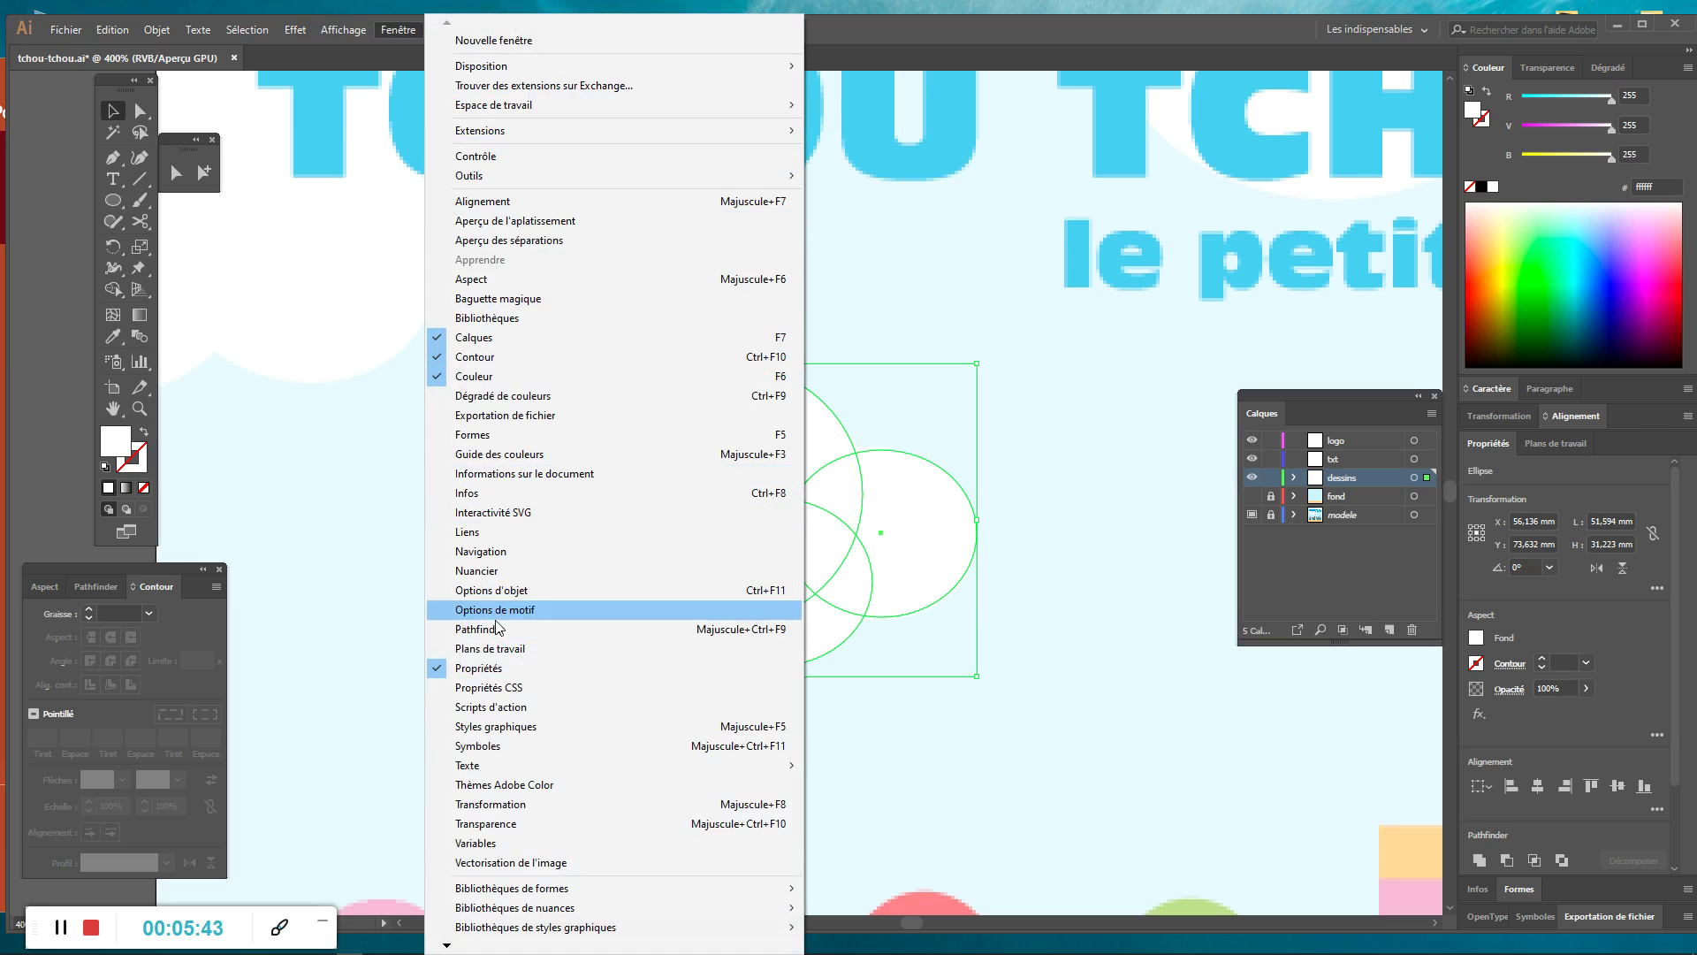
{"action": "left_click", "coordinate": [478, 571]}
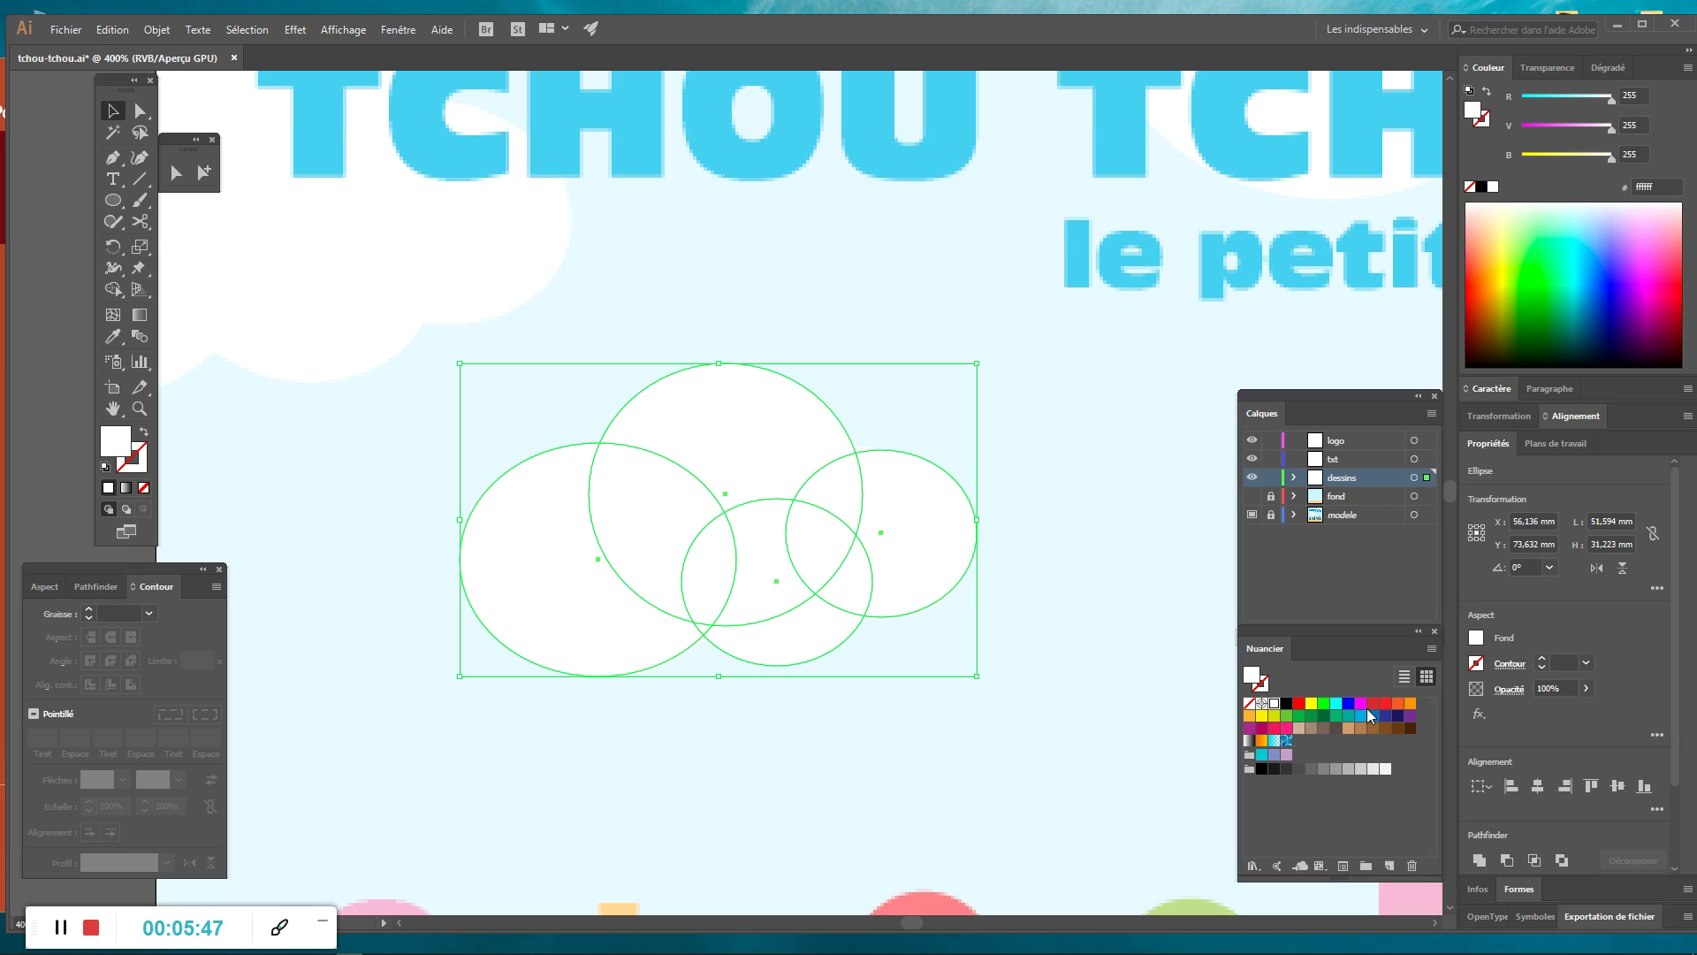
Examine the swatch libraries on offer, including the default swatch sets, without loading one.
{"action": "left_click", "coordinate": [1432, 651]}
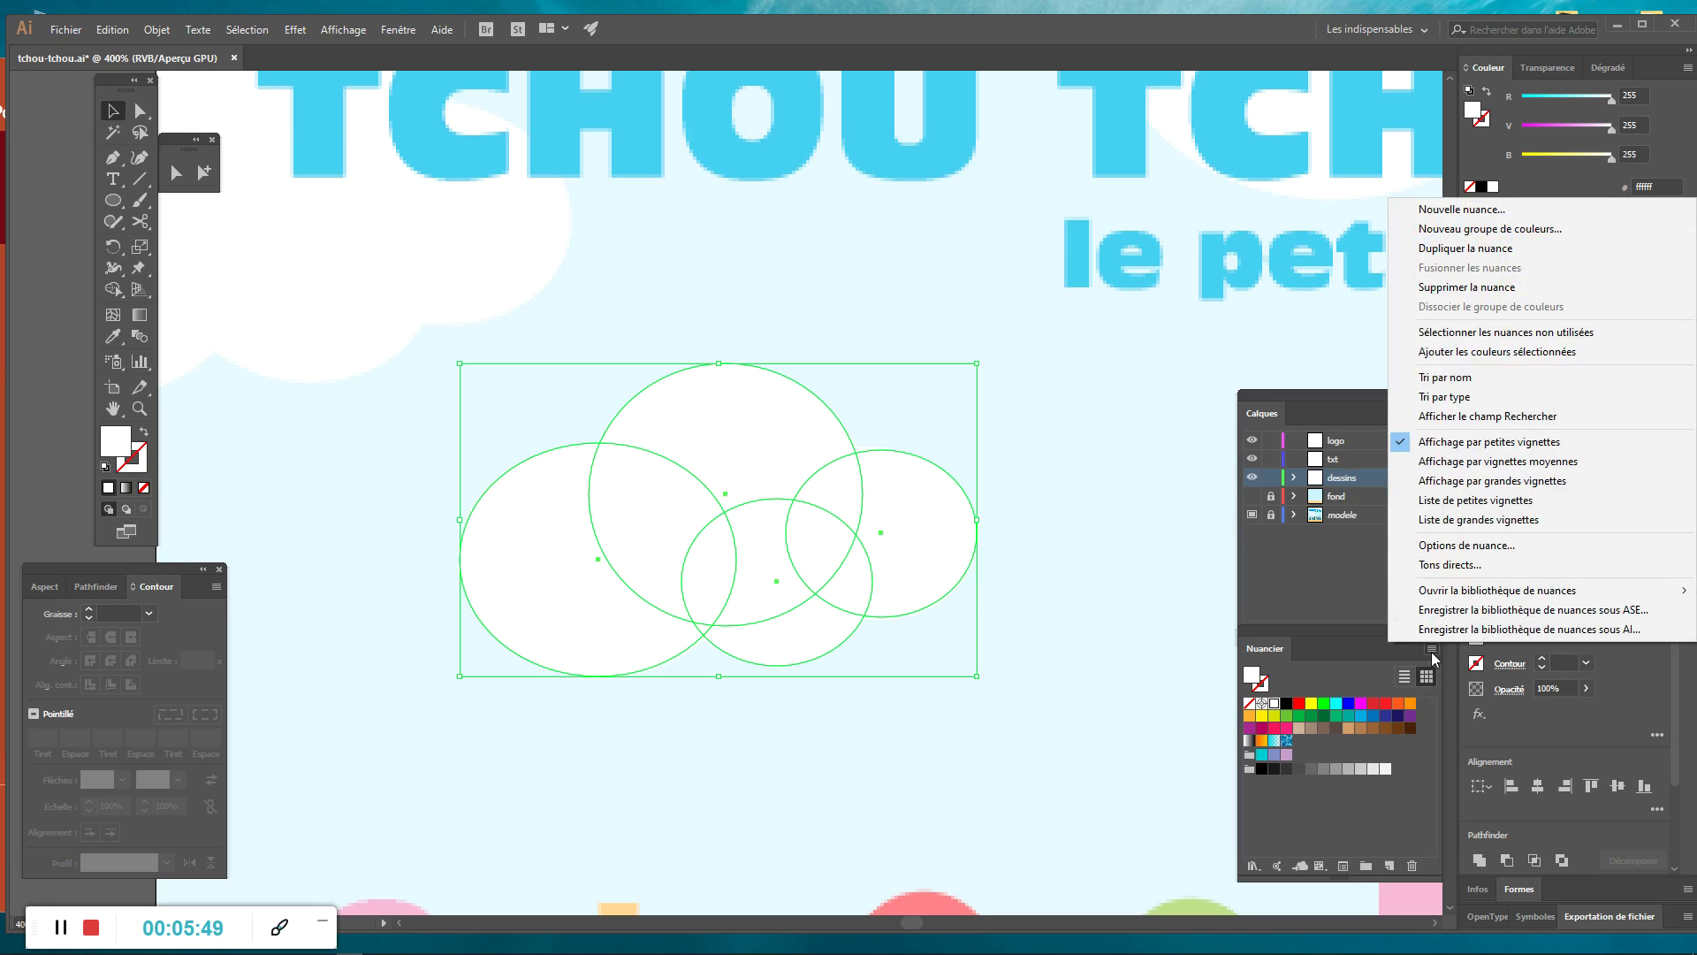
{"action": "mouse_move", "coordinate": [1452, 596]}
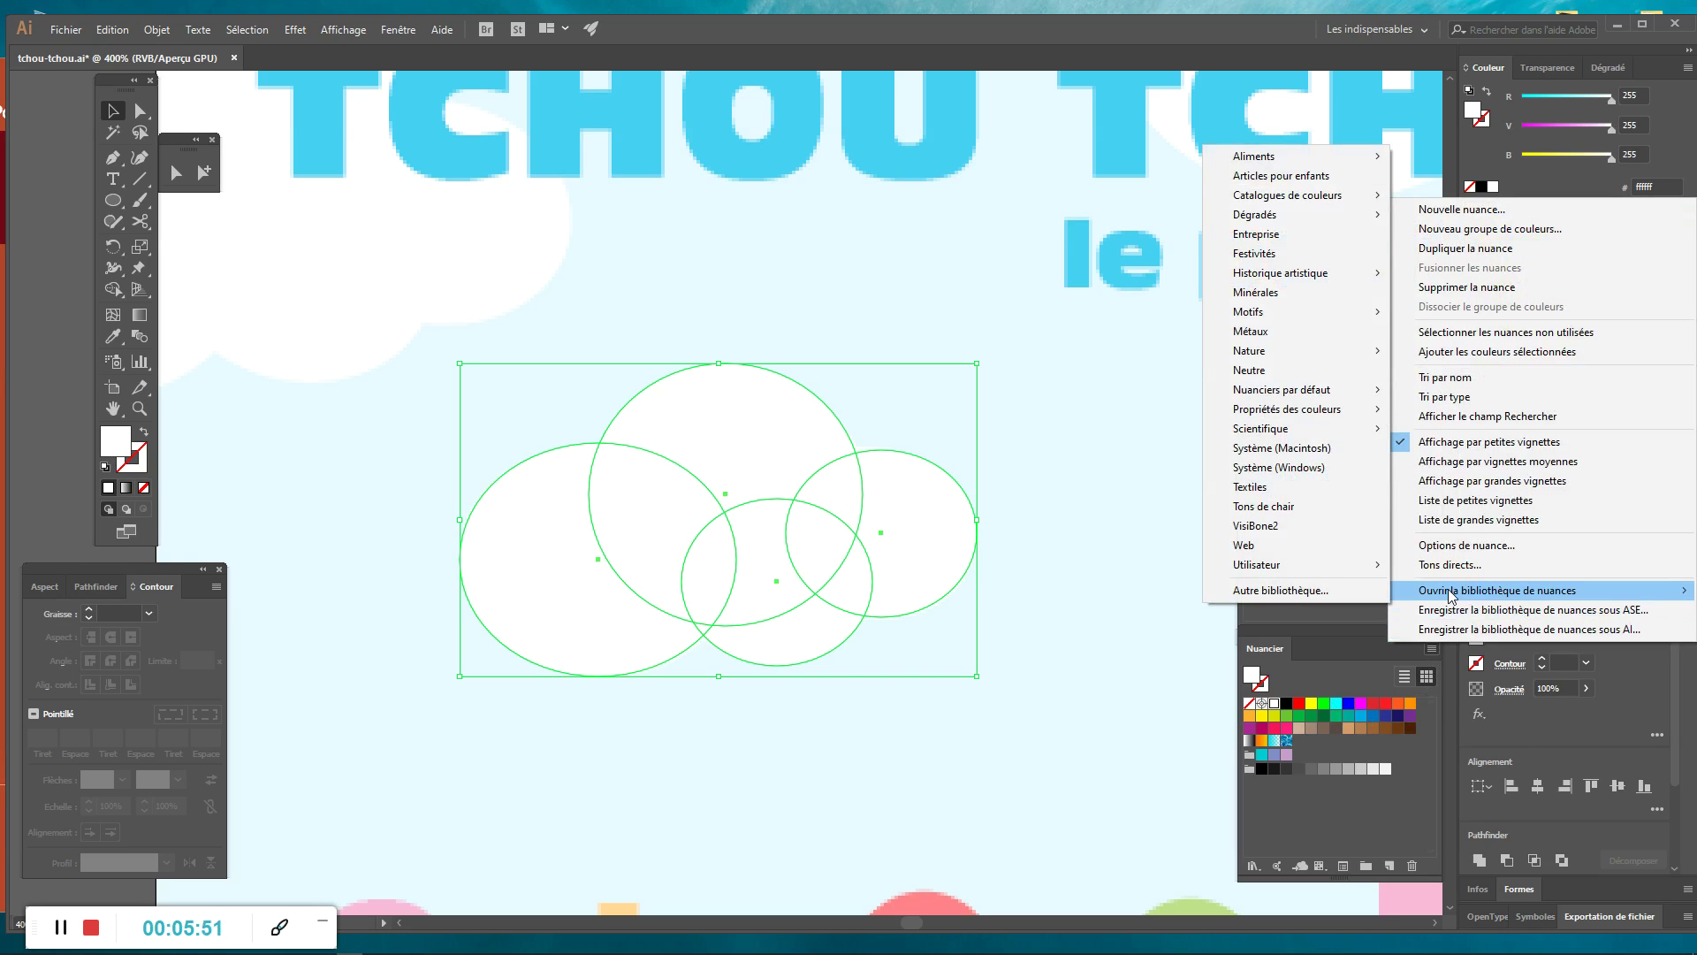
{"action": "mouse_move", "coordinate": [1330, 564]}
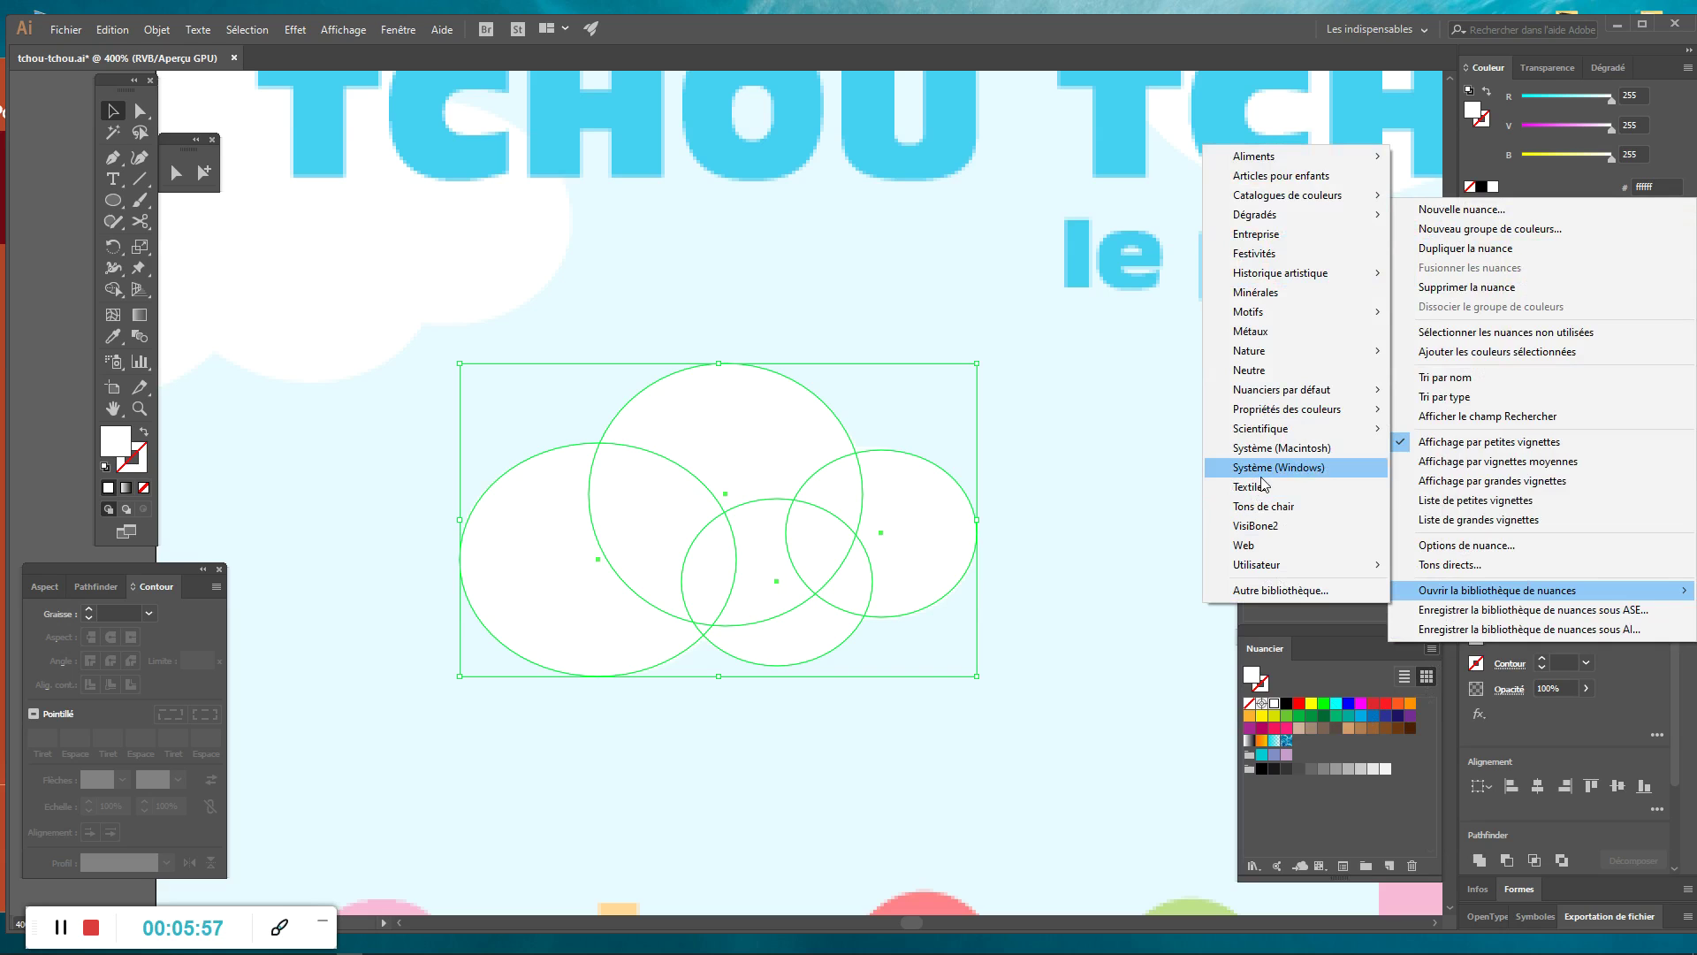
{"action": "mouse_move", "coordinate": [1280, 418]}
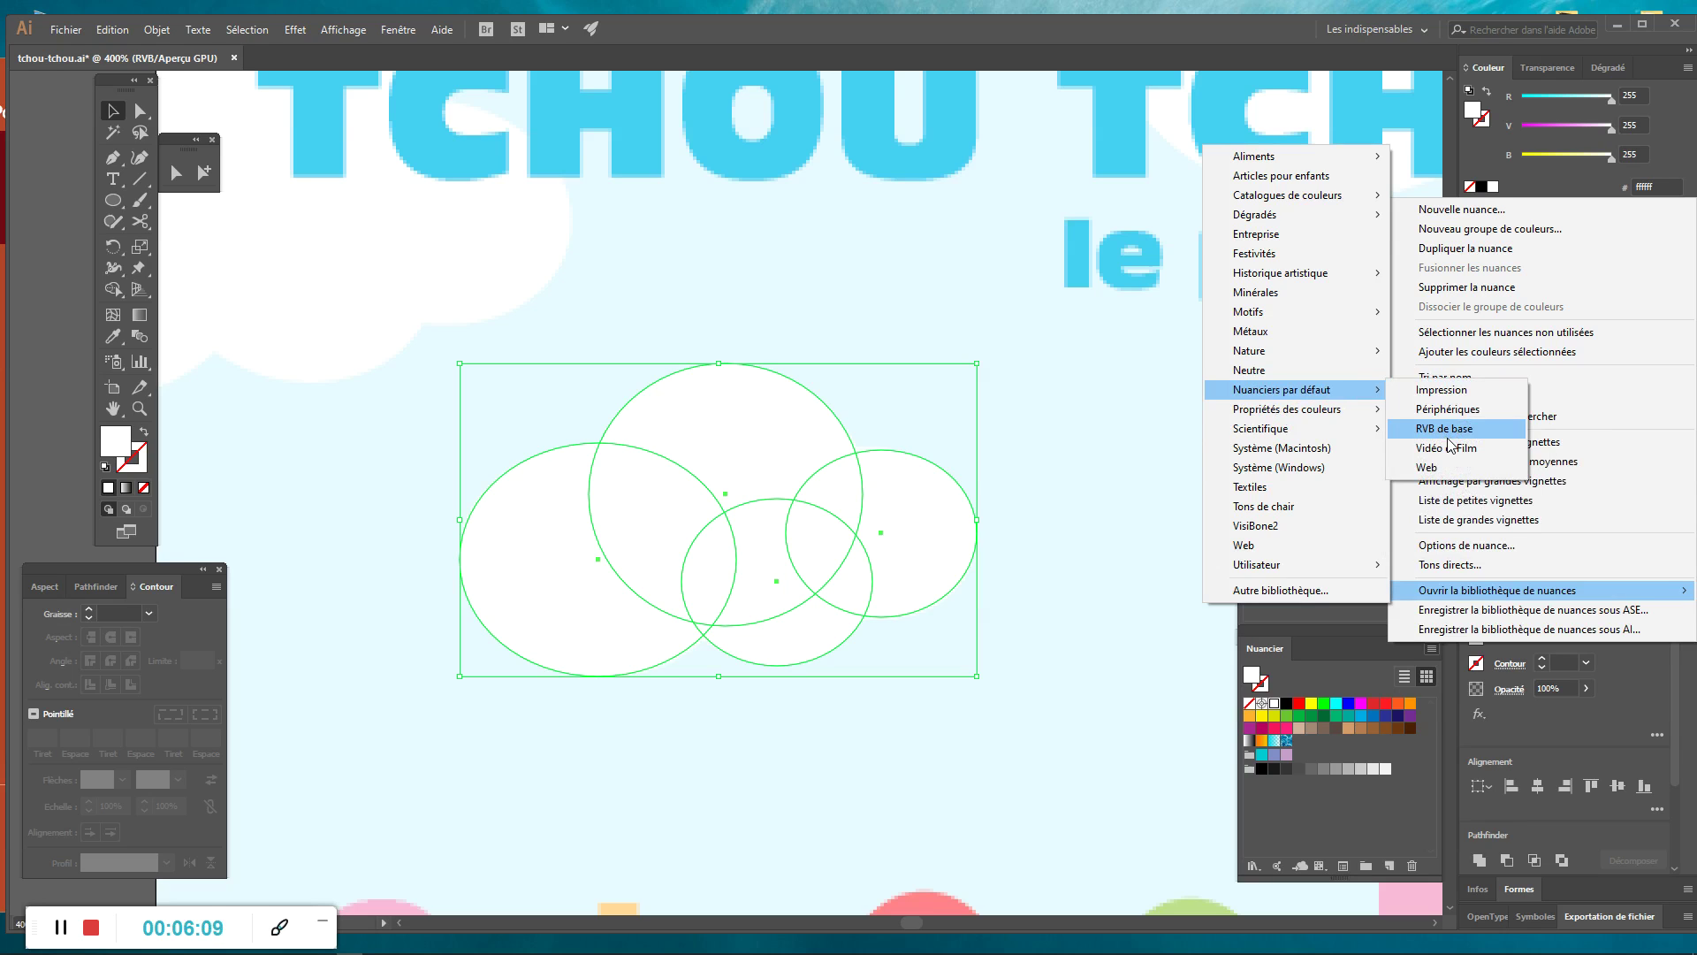
{"action": "left_click", "coordinate": [1361, 820]}
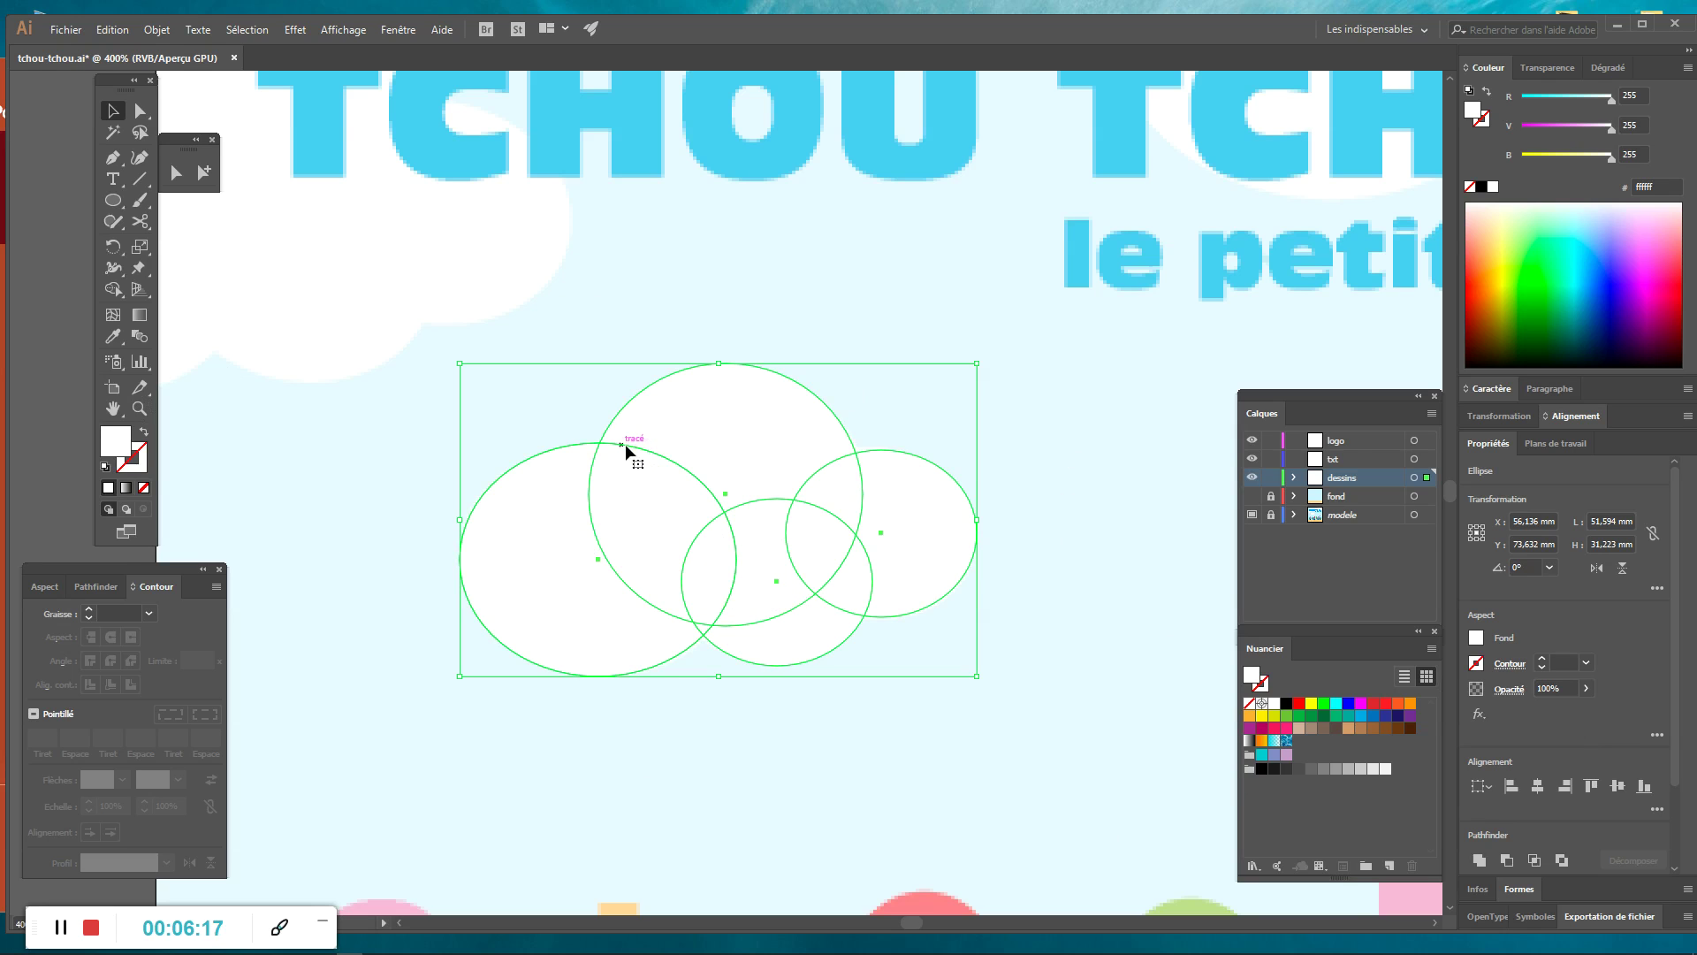
Group the four white ellipses of the central cloud and deselect the group.
{"action": "scroll", "coordinate": [708, 455], "scroll_direction": "up", "scroll_amount": 3}
{"action": "scroll", "coordinate": [911, 679], "scroll_direction": "down", "scroll_amount": 2}
{"action": "scroll", "coordinate": [911, 679], "scroll_direction": "right", "scroll_amount": 2}
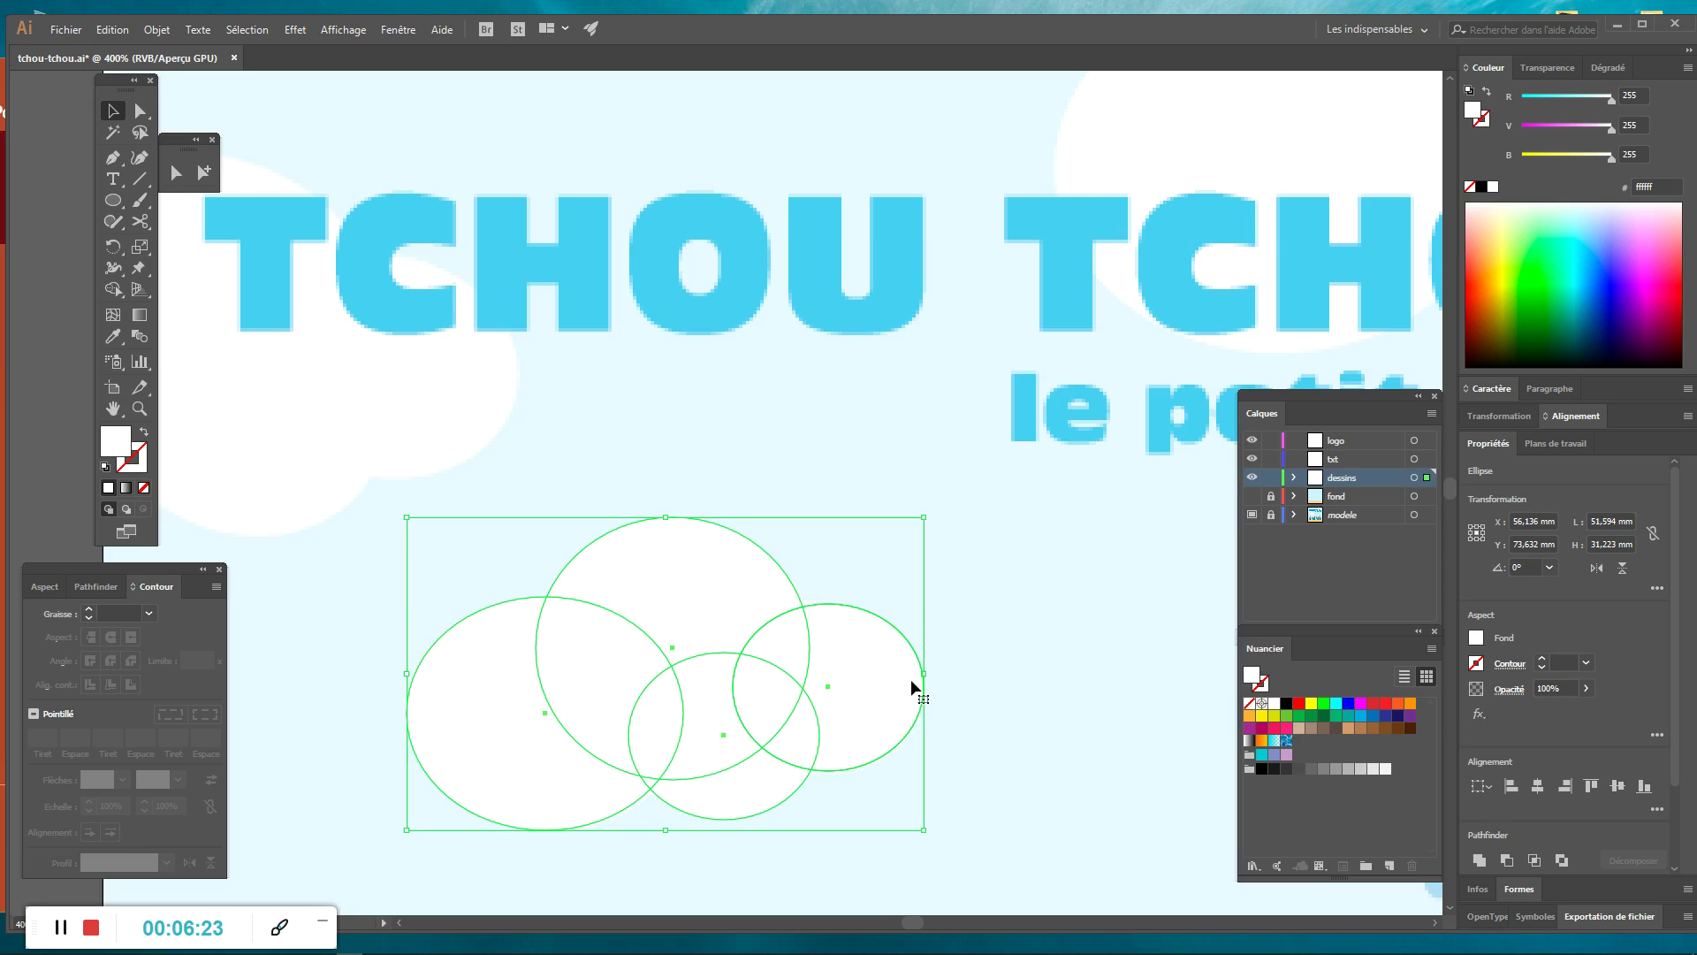
{"action": "key", "text": "a"}
{"action": "key", "text": "v"}
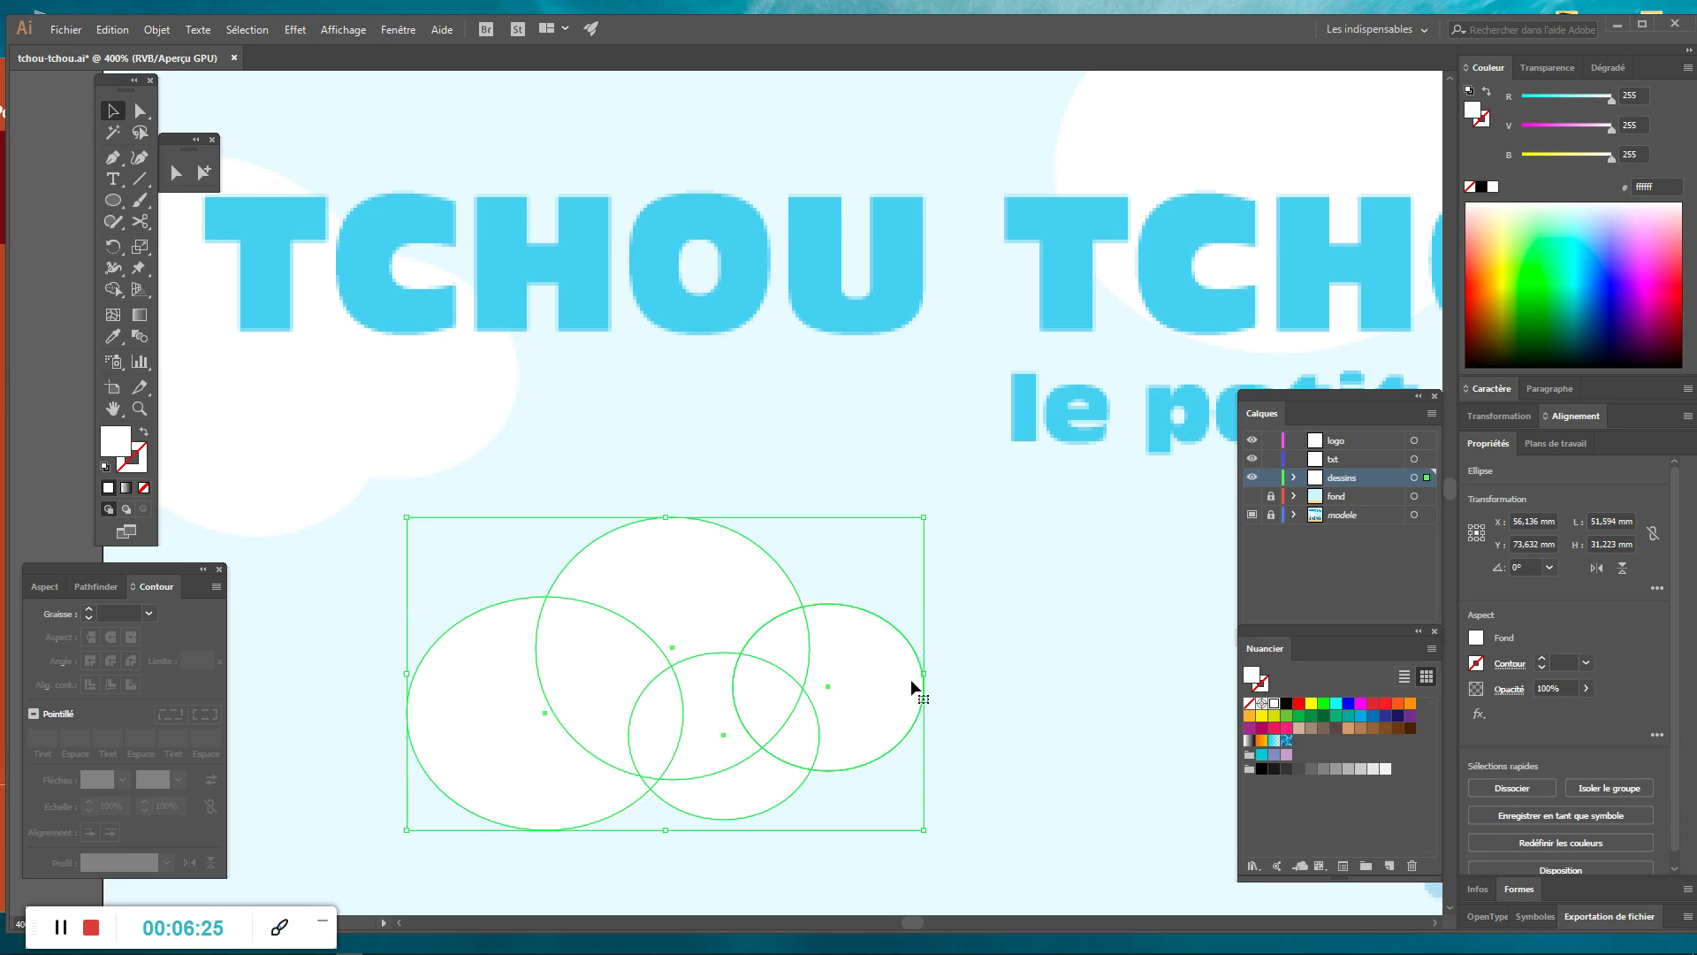
{"action": "left_click", "coordinate": [157, 30]}
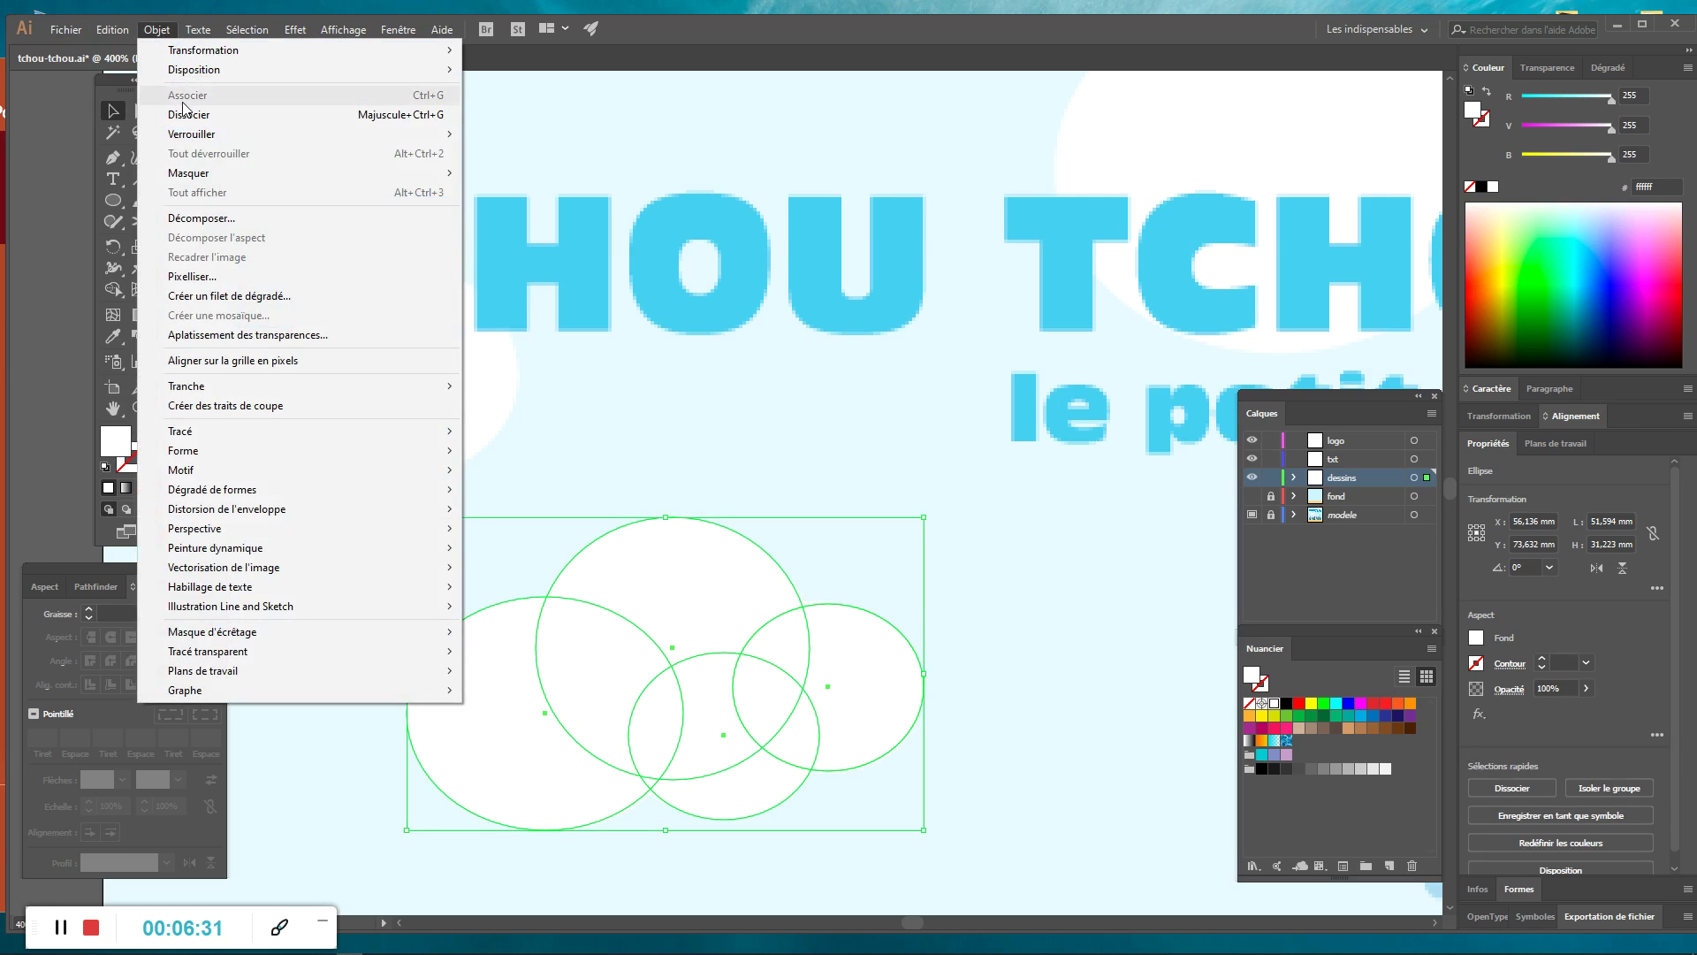
{"action": "left_click", "coordinate": [884, 494]}
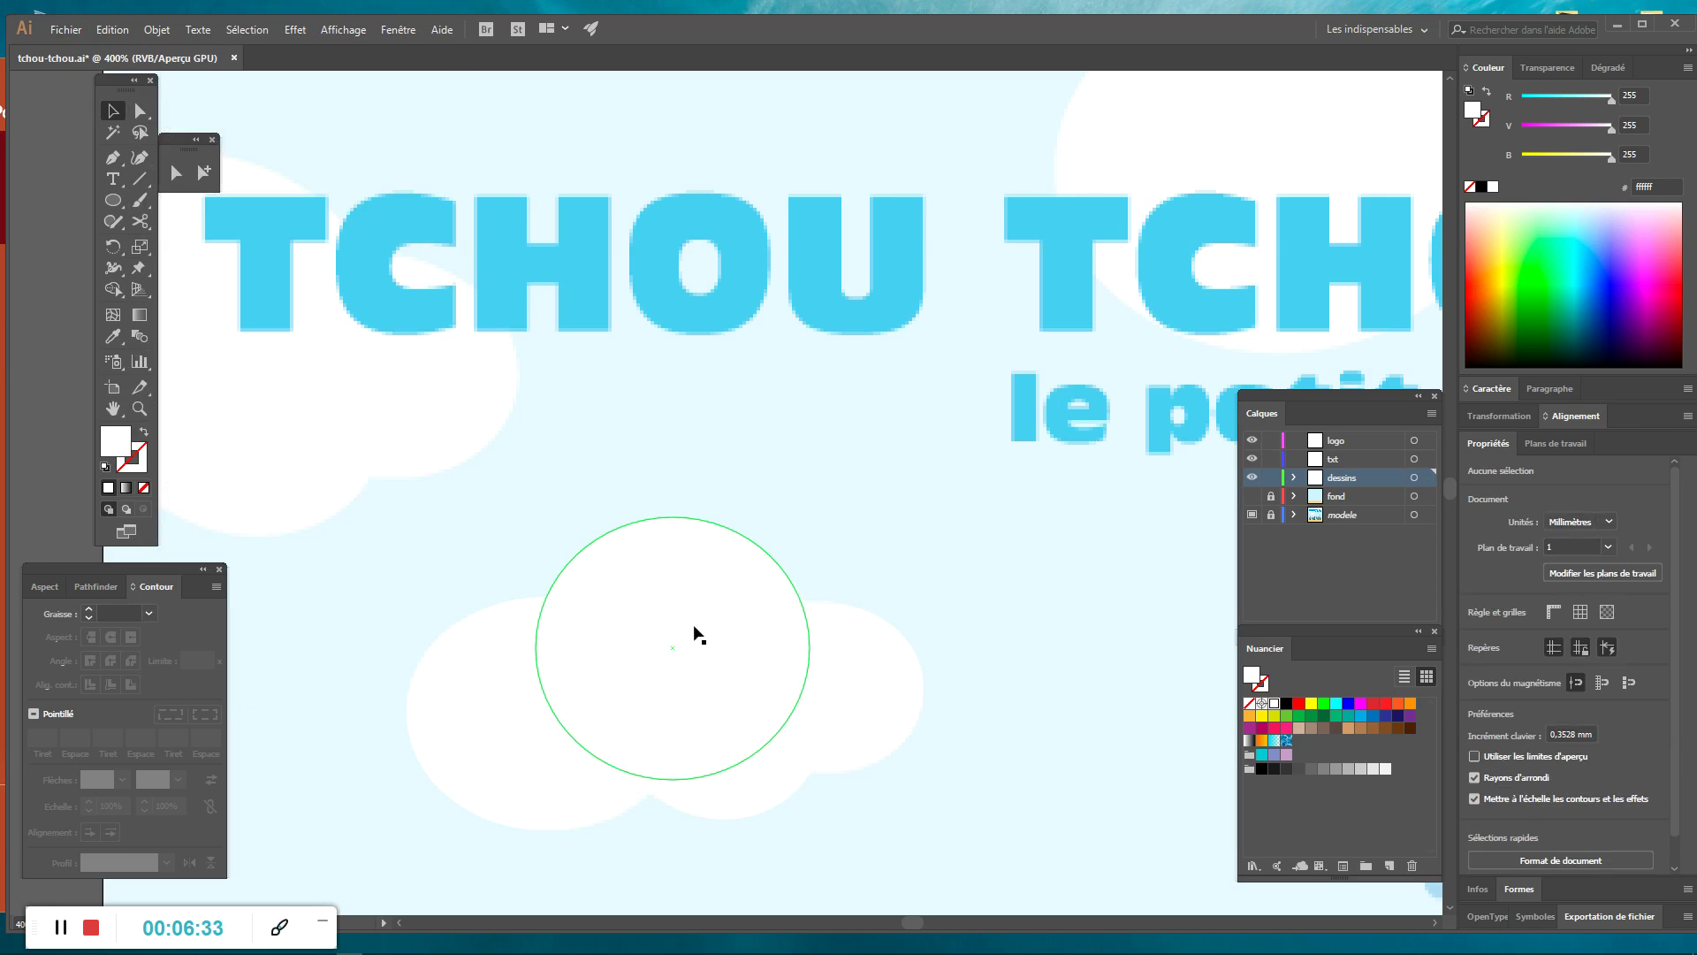
Try moving the grouped cloud as one object, and return it to its place over the central cloud.
{"action": "left_click", "coordinate": [758, 682]}
{"action": "left_click_drag", "start_coordinate": [640, 602], "coordinate": [775, 423]}
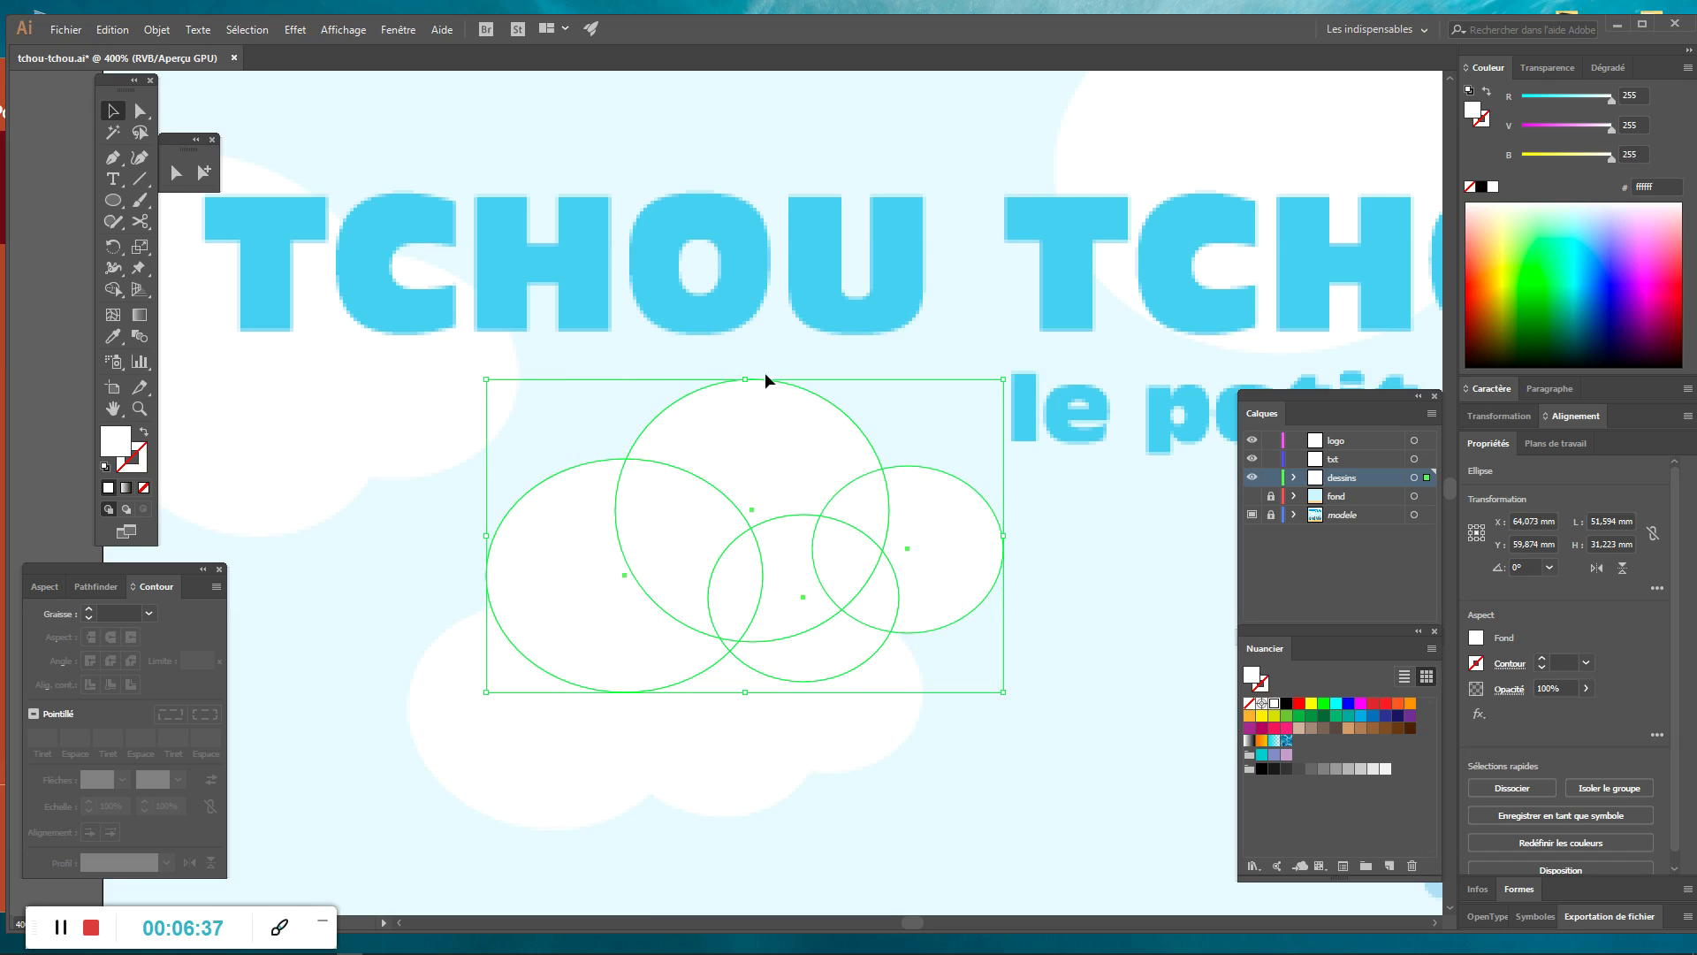
{"action": "left_click_drag", "start_coordinate": [949, 543], "coordinate": [874, 678]}
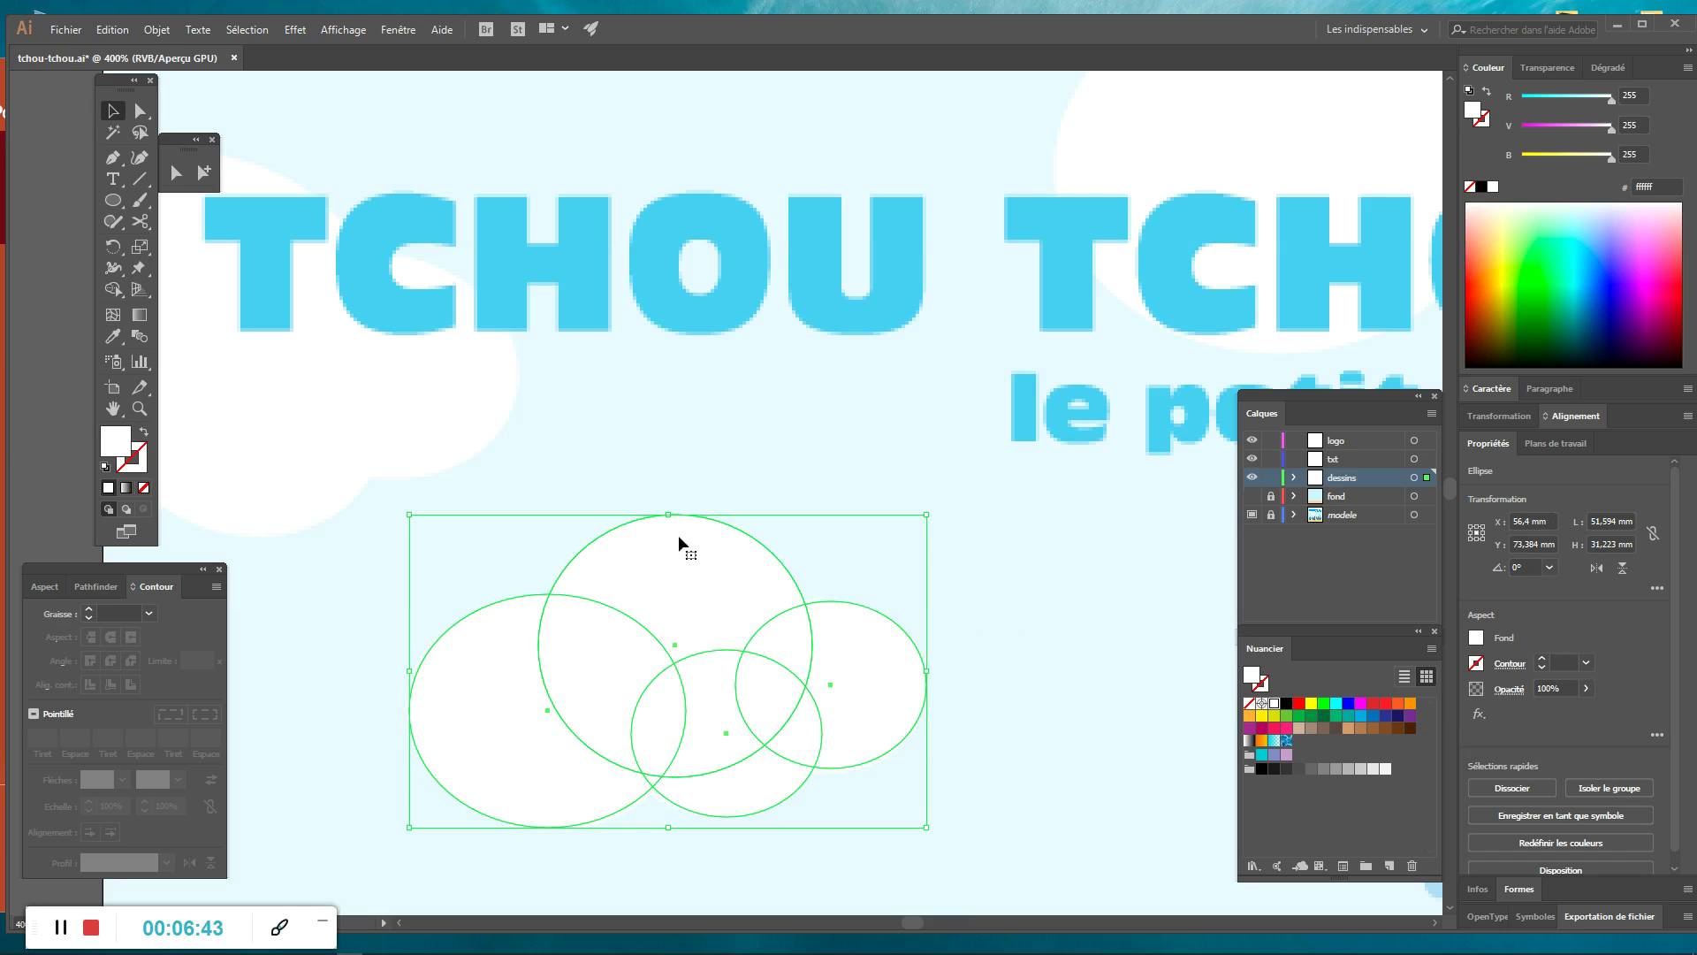
Duplicate the cloud group onto the model's upper-right cloud and enlarge the copy to about 98.6 × 59.6 mm.
{"action": "left_click_drag", "start_coordinate": [221, 454], "coordinate": [253, 635]}
{"action": "left_click_drag", "start_coordinate": [1049, 477], "coordinate": [921, 358]}
{"action": "key", "text": "ctrl+minus"}
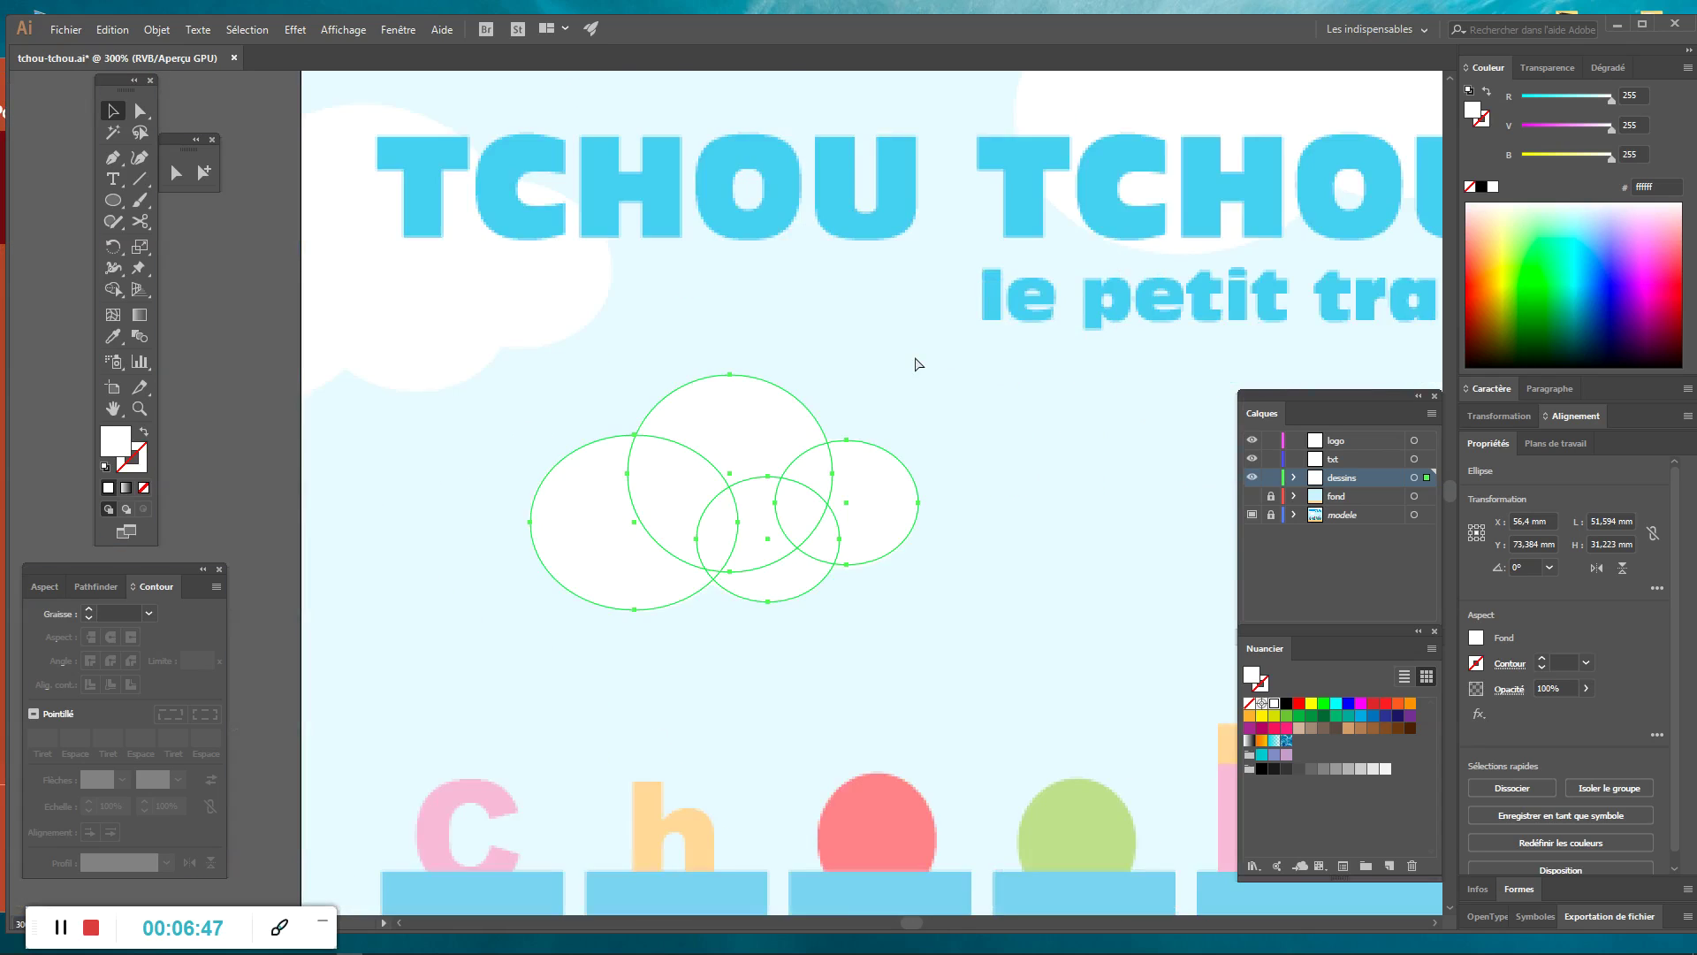
{"action": "key", "text": "ctrl+minus"}
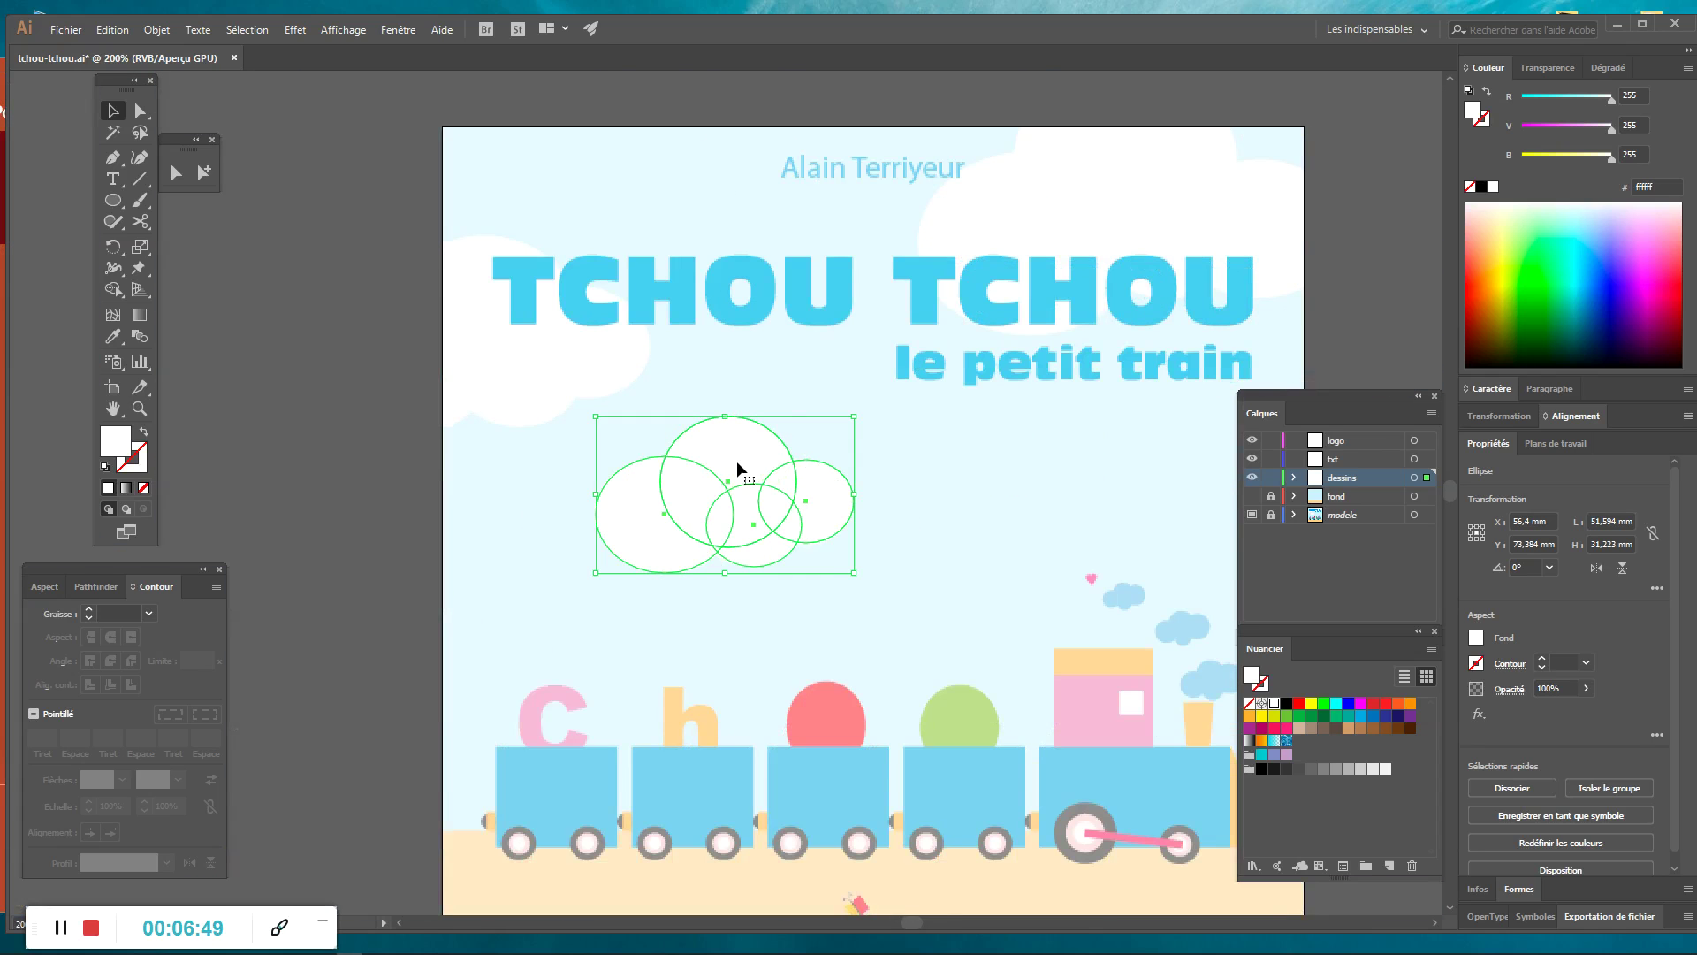
{"action": "left_click_drag", "start_coordinate": [955, 358], "coordinate": [1034, 197]}
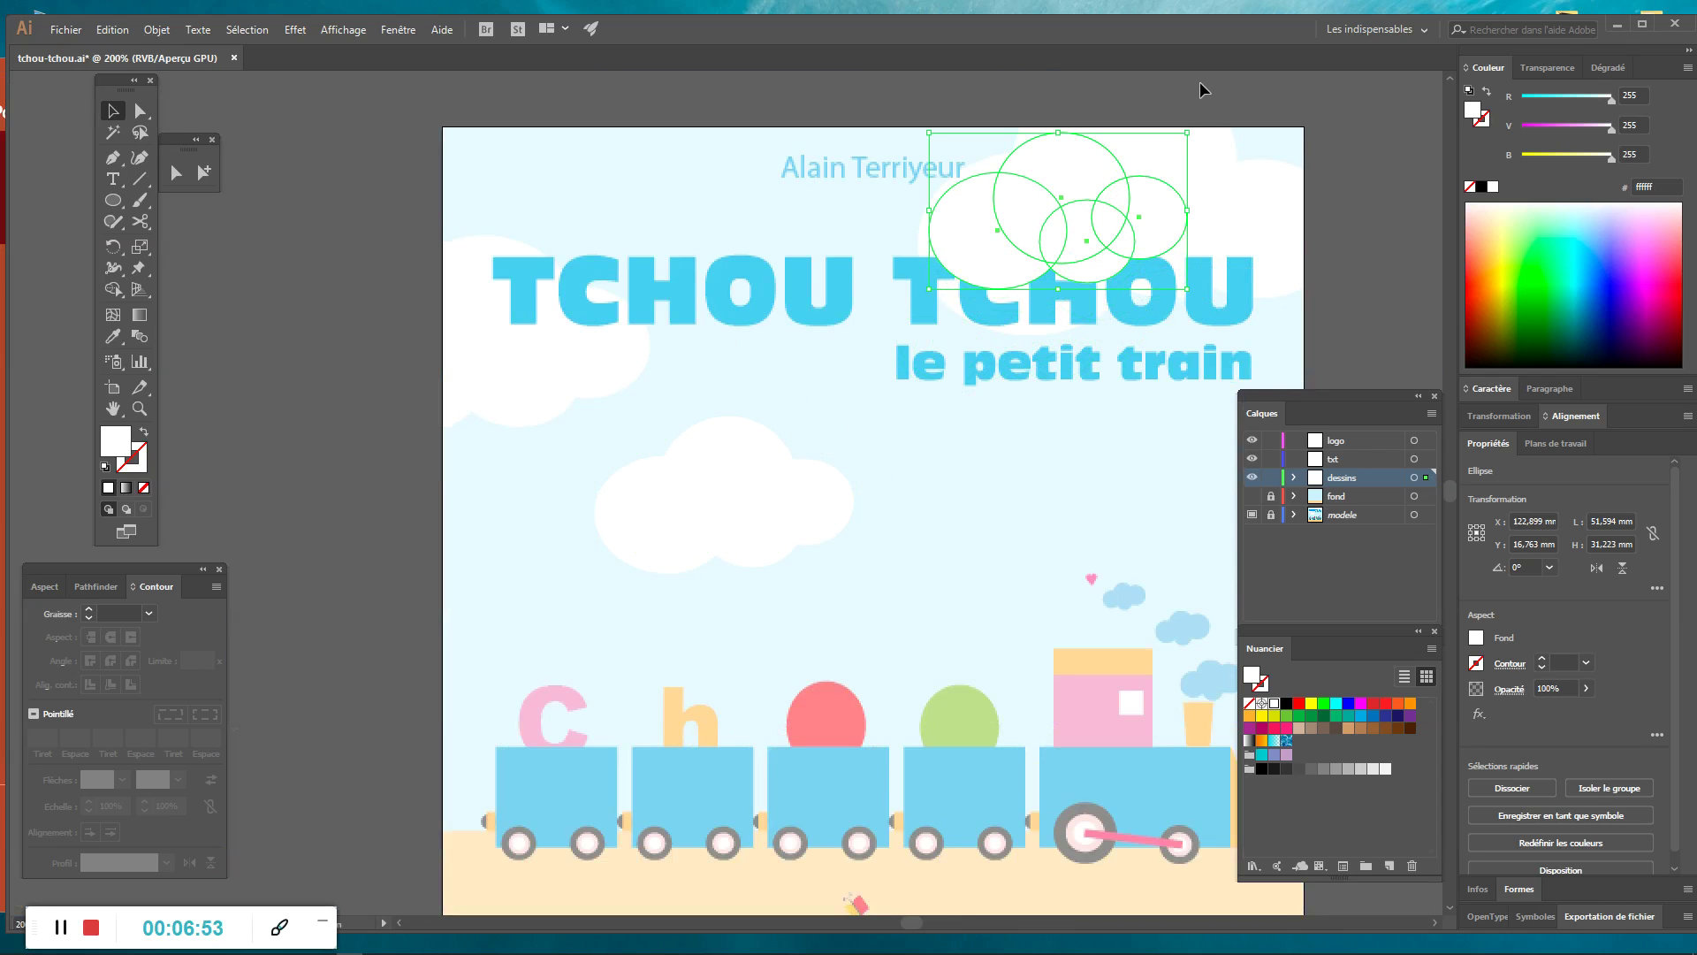
{"action": "left_click_drag", "start_coordinate": [1193, 130], "coordinate": [1196, 127]}
{"action": "scroll", "coordinate": [1194, 132], "scroll_direction": "up", "scroll_amount": 10}
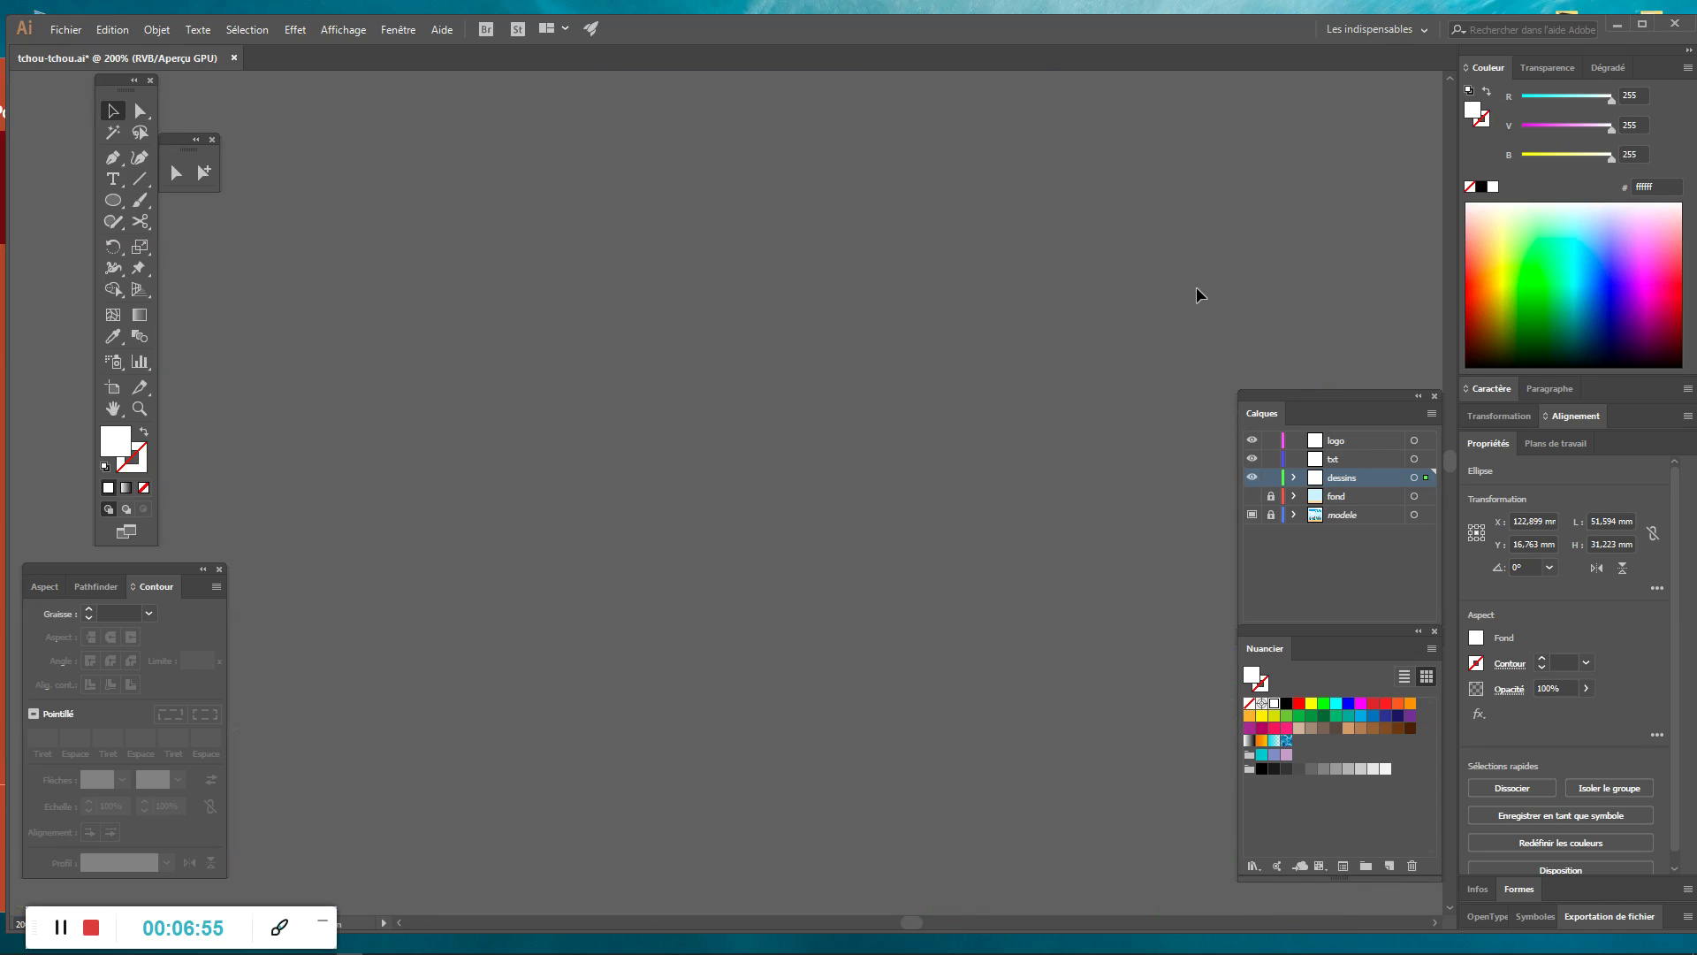
{"action": "scroll", "coordinate": [973, 755], "scroll_direction": "down", "scroll_amount": 10}
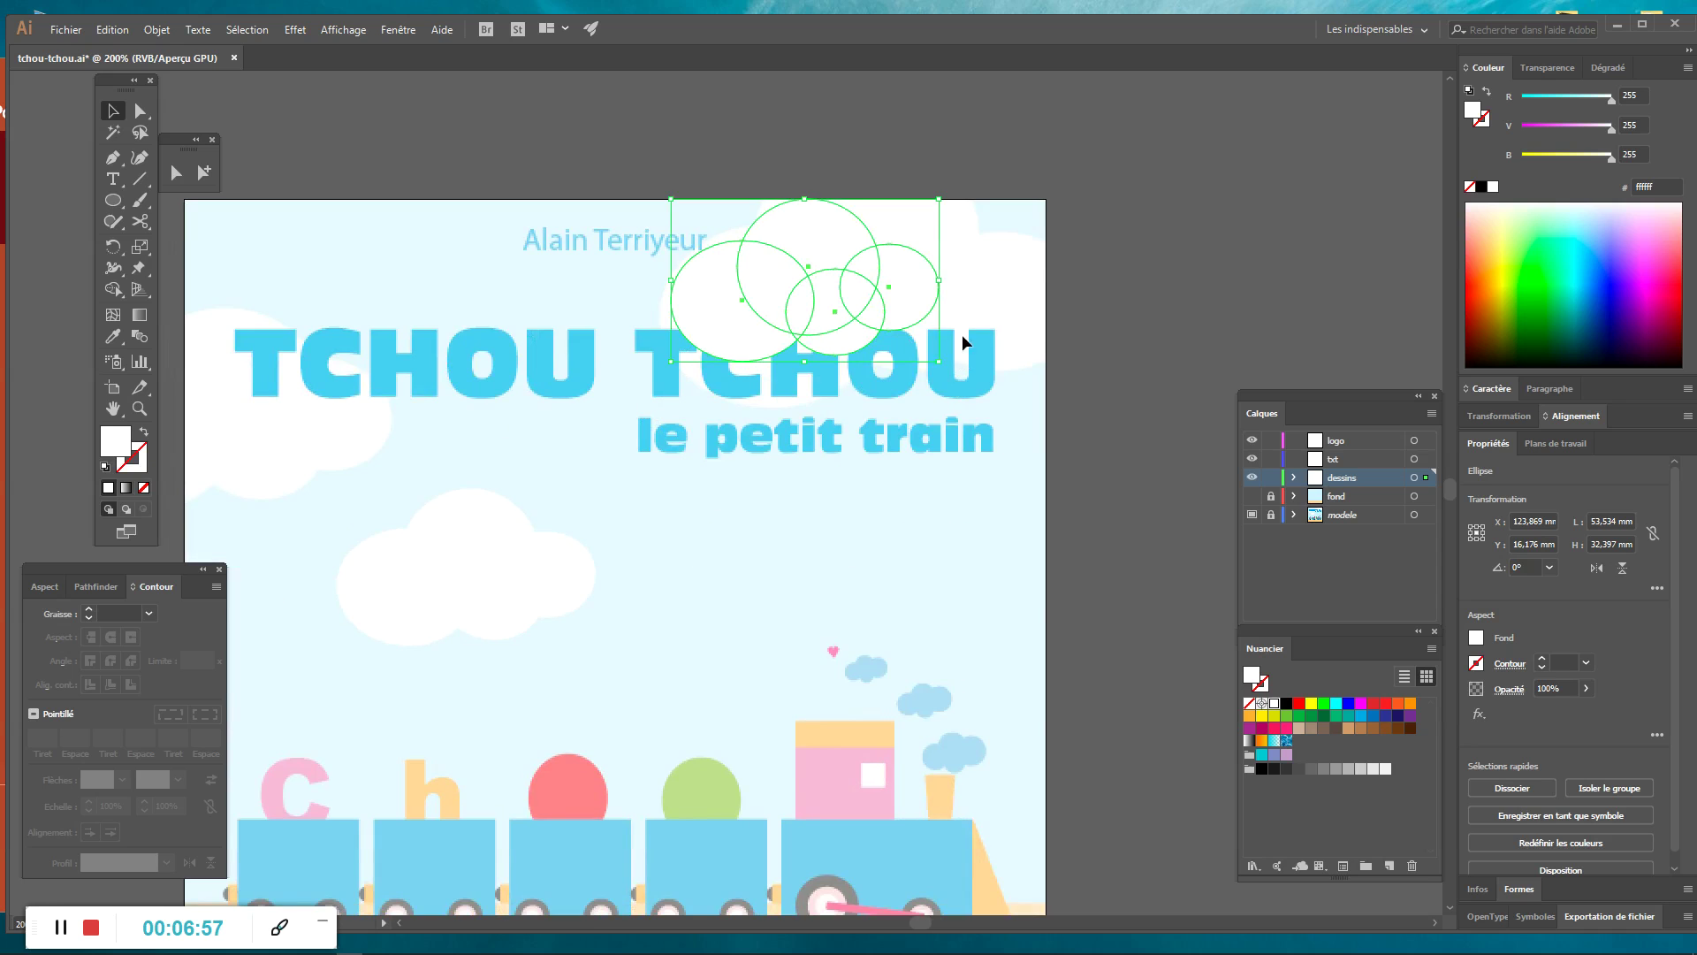
{"action": "left_click_drag", "start_coordinate": [942, 361], "coordinate": [1164, 497]}
{"action": "left_click_drag", "start_coordinate": [1030, 387], "coordinate": [882, 329]}
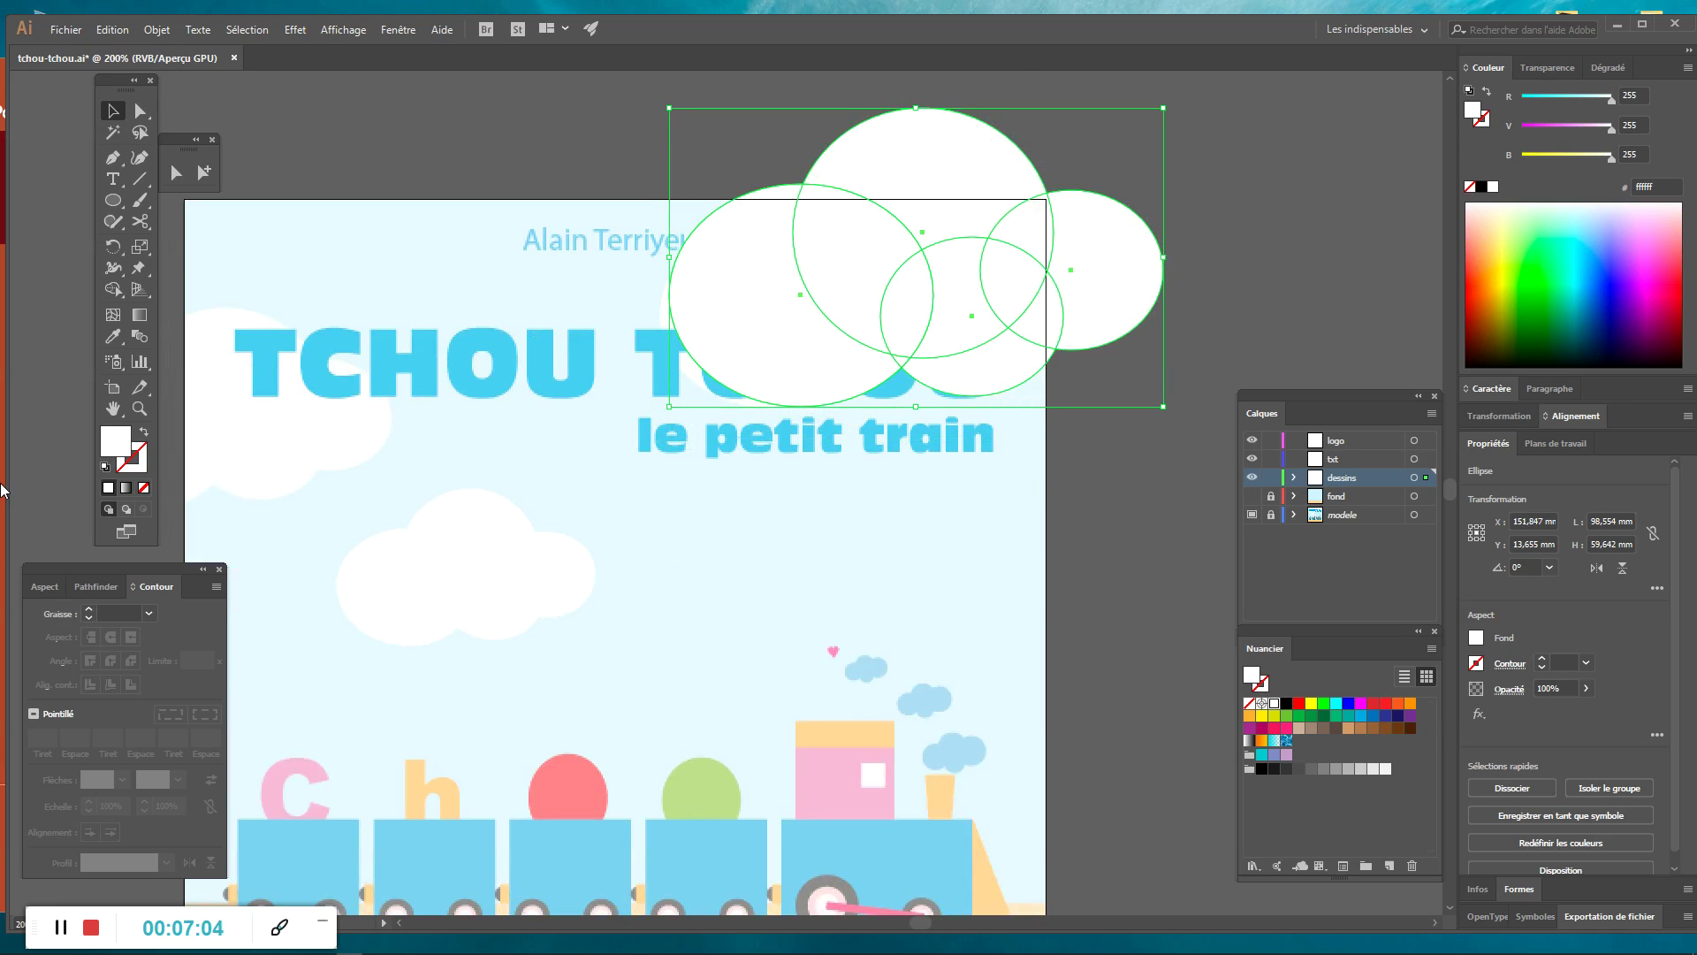
Swap the copied cloud's fill and stroke, scale it to about 73 × 44.2 mm and align its left lobe with the model.
{"action": "left_click", "coordinate": [145, 435]}
{"action": "mouse_move", "coordinate": [1163, 108]}
{"action": "left_mouse_down"}
{"action": "mouse_move", "coordinate": [1057, 146]}
{"action": "mouse_move", "coordinate": [1035, 185]}
{"action": "left_mouse_up"}
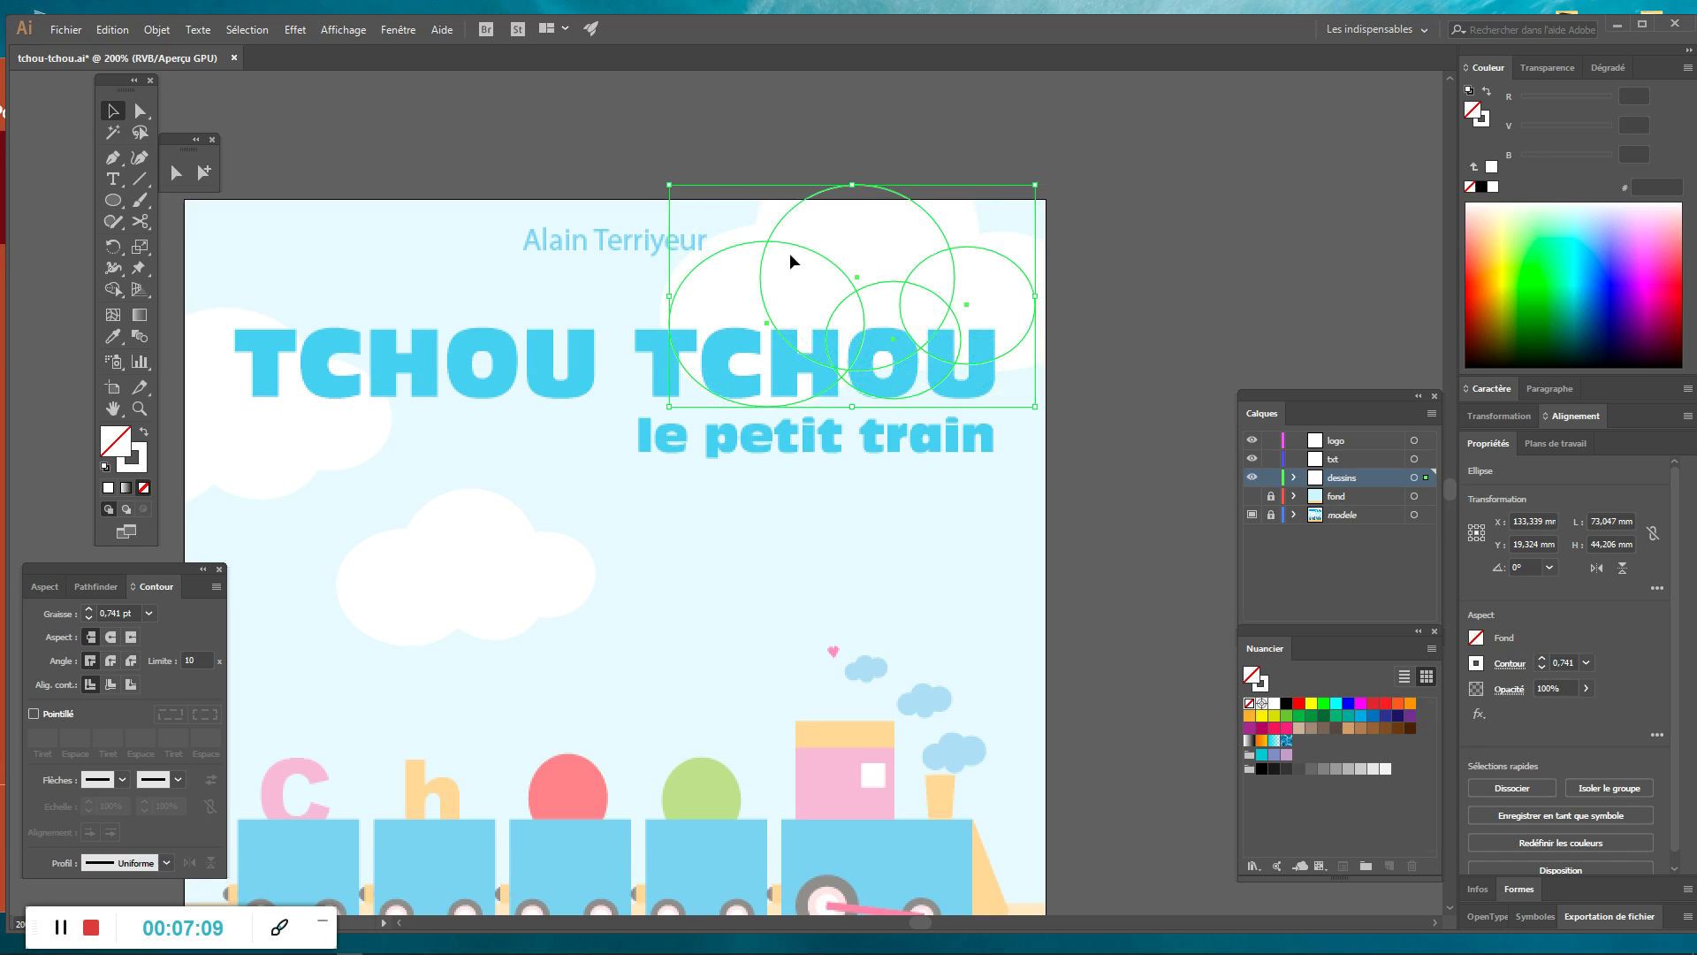
{"action": "left_click_drag", "start_coordinate": [798, 246], "coordinate": [790, 231]}
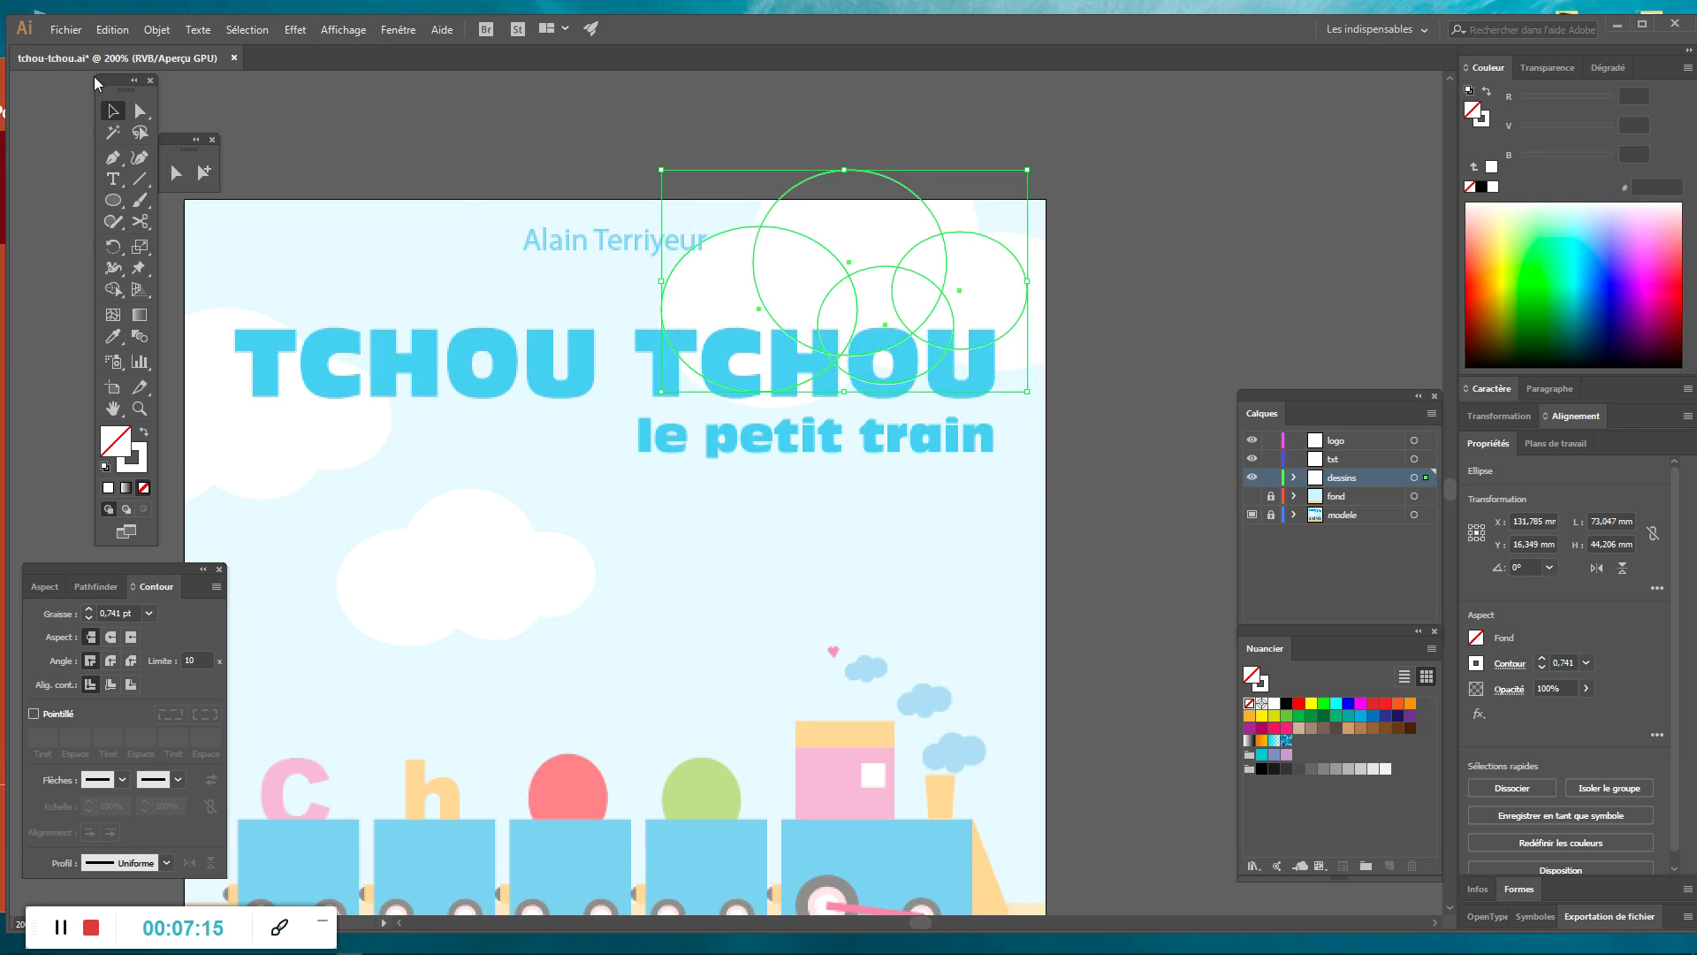
Ungroup the ellipses of the upper-right cloud copy and deselect them.
{"action": "left_click", "coordinate": [142, 30]}
{"action": "left_click", "coordinate": [176, 107]}
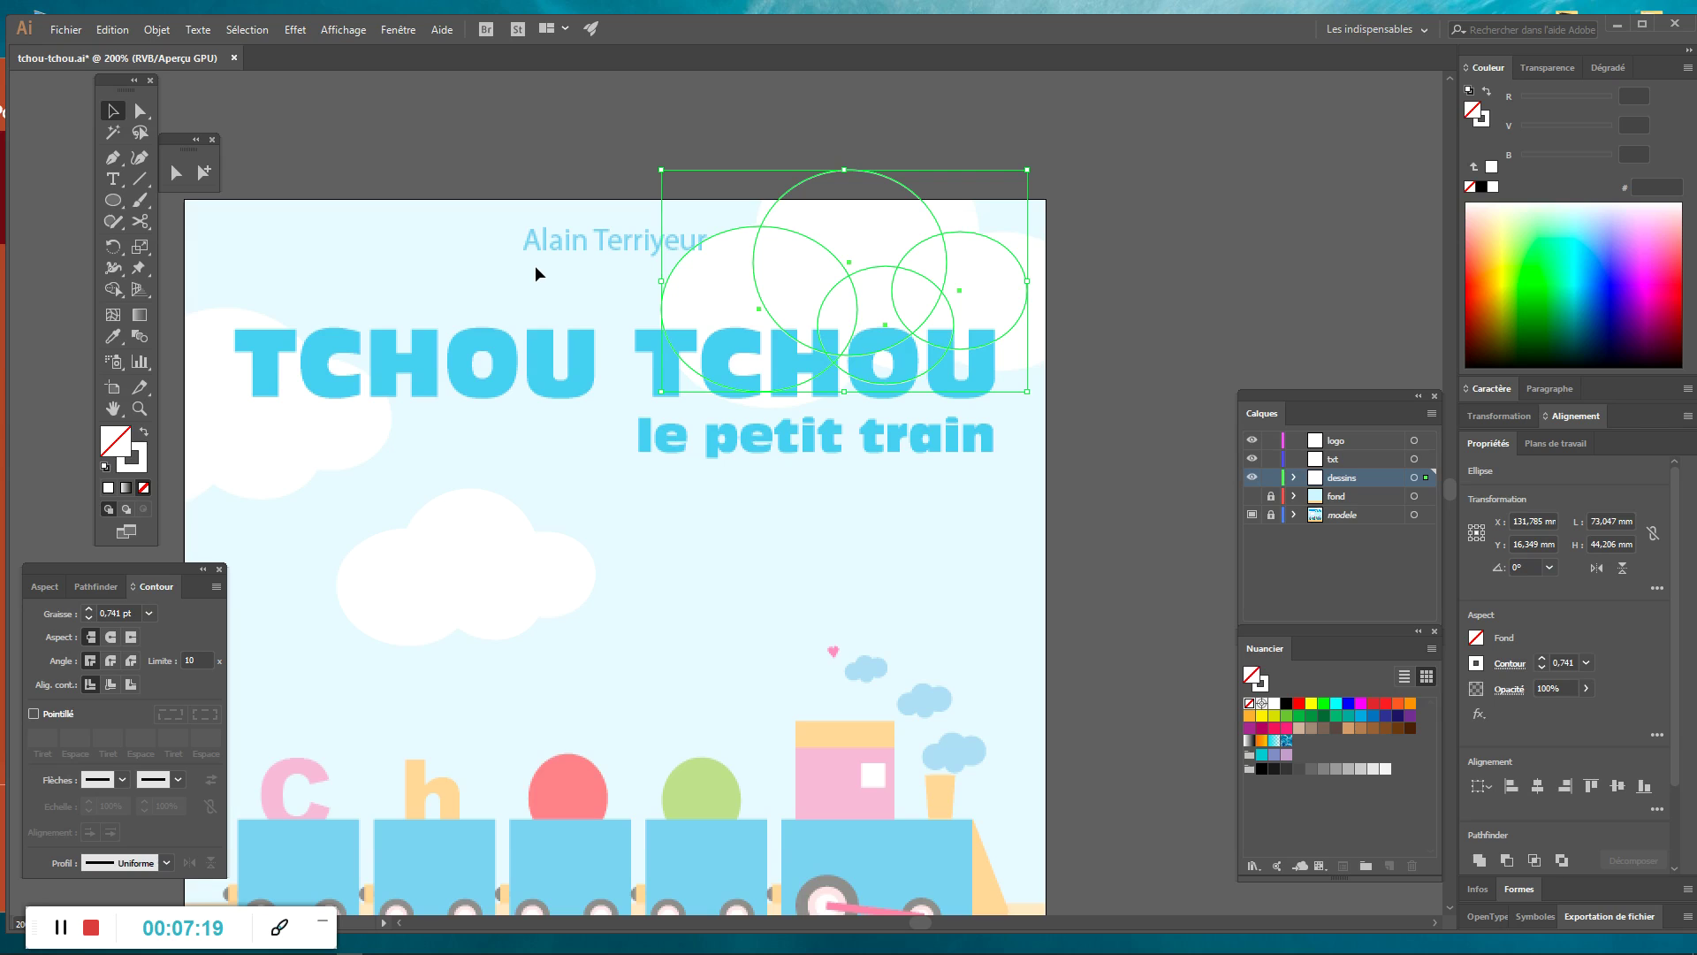
{"action": "left_click", "coordinate": [922, 212]}
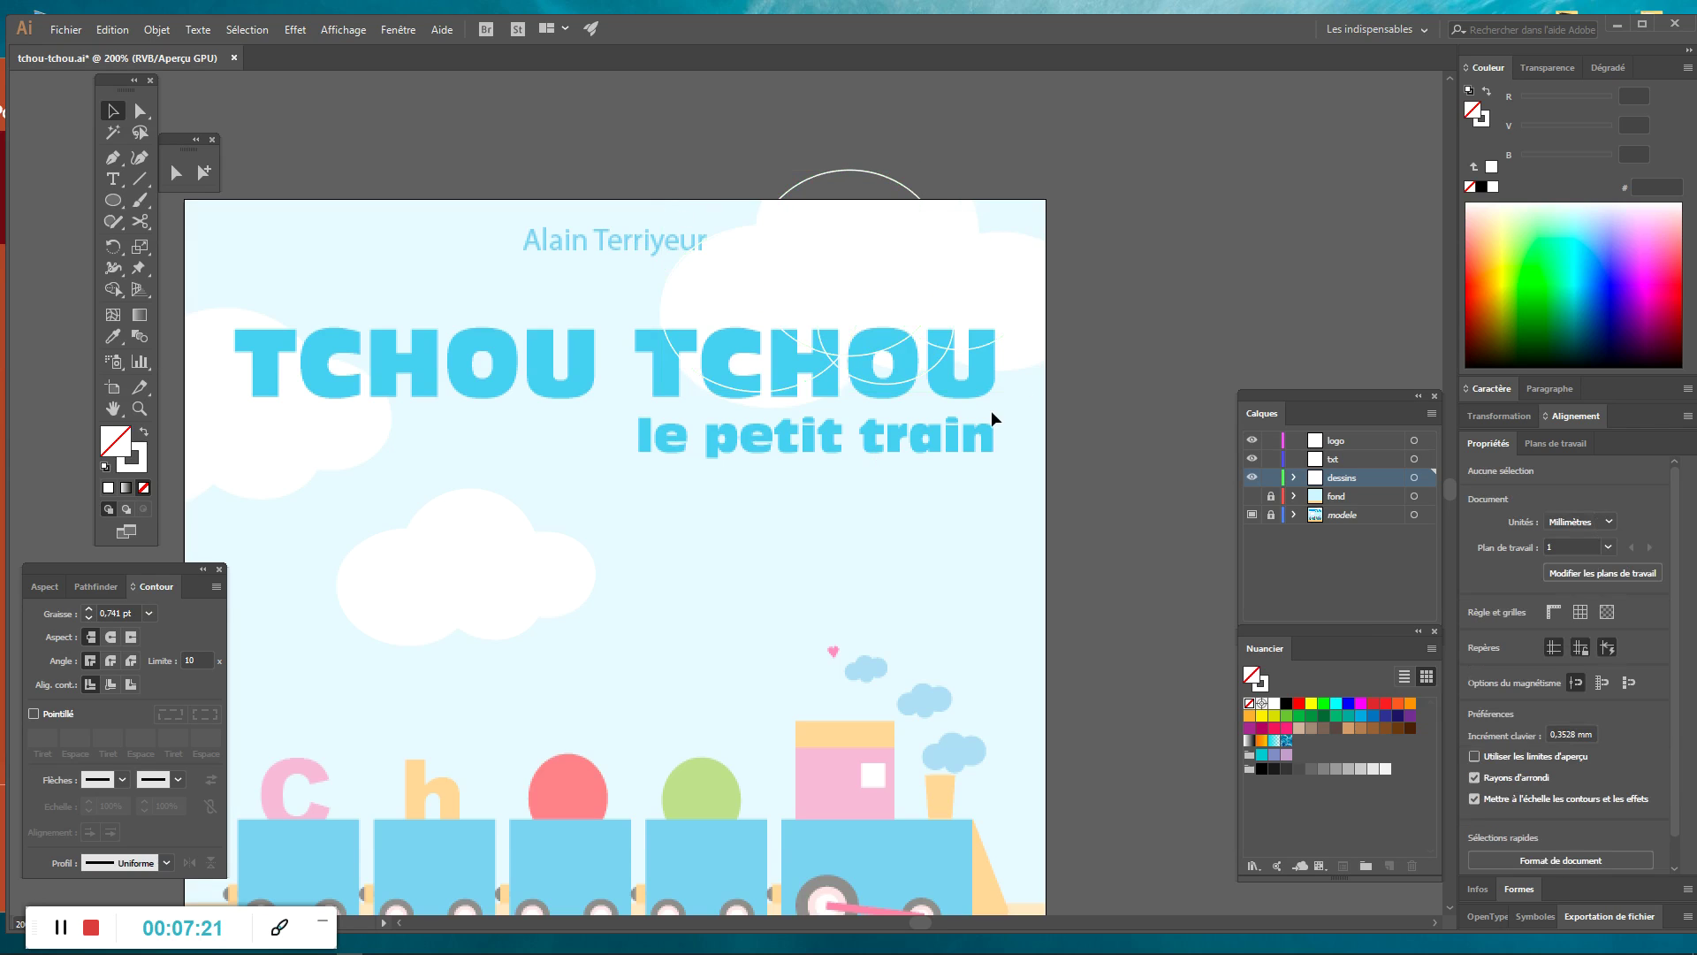
Give the four ellipses of the upper-right cloud copy a magenta (ff00ff) outline with no fill, and deselect them.
{"action": "left_click_drag", "start_coordinate": [1134, 119], "coordinate": [544, 448]}
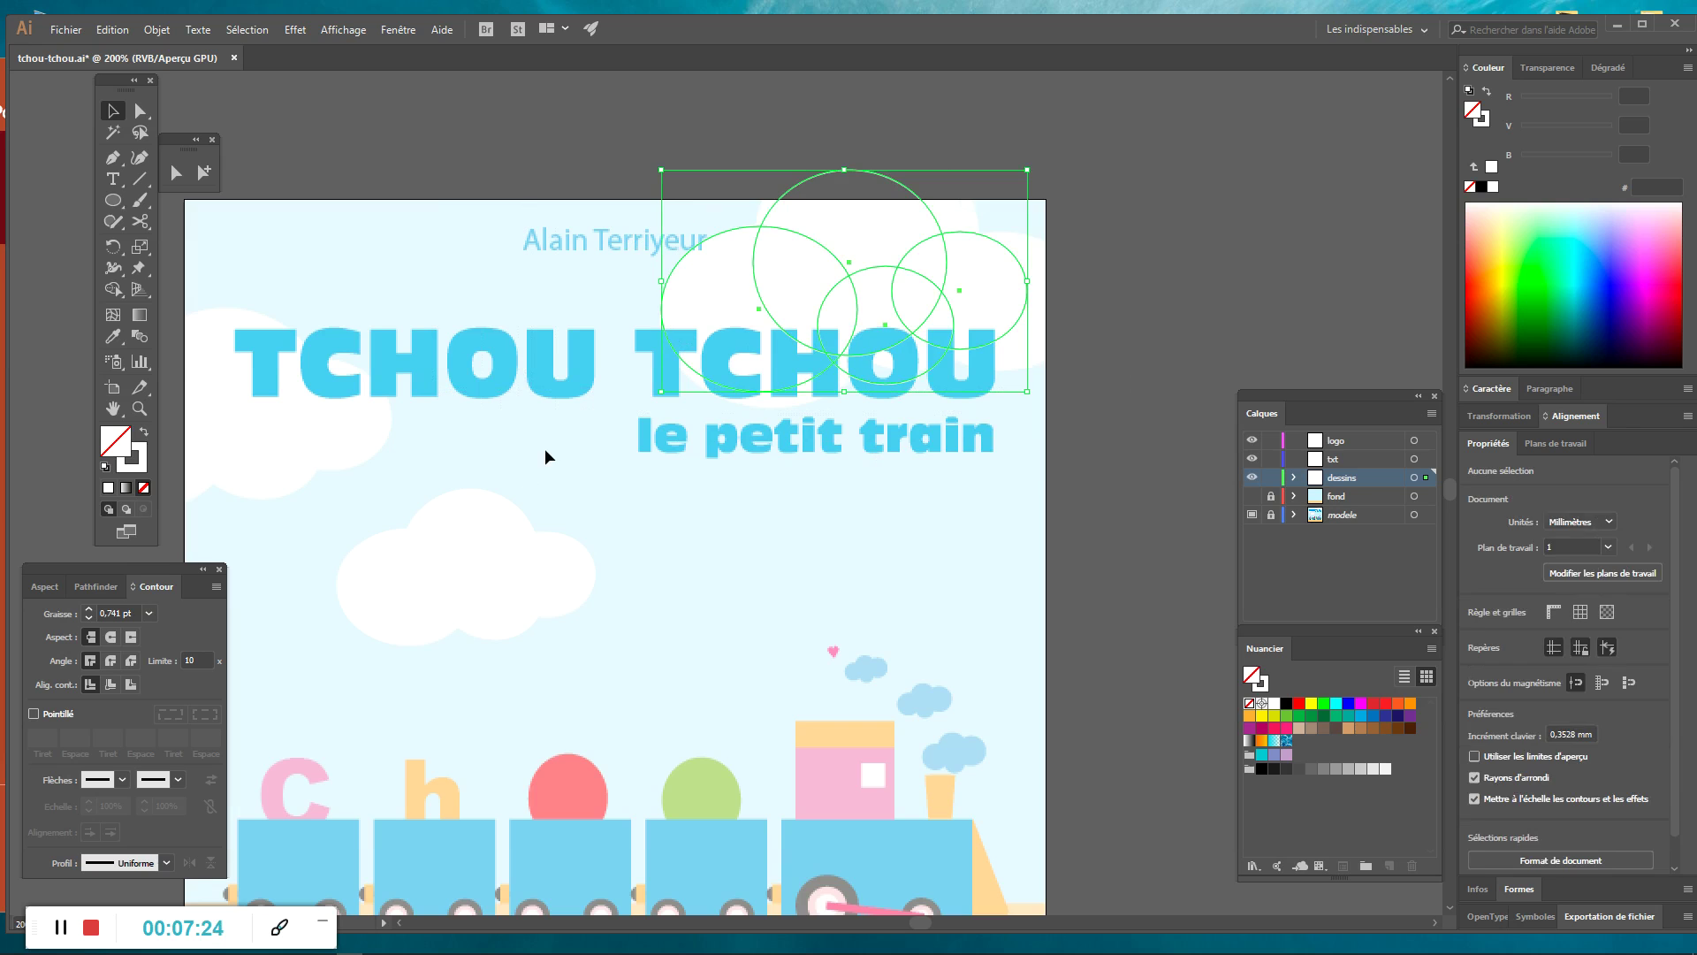
{"action": "left_click", "coordinate": [1360, 704]}
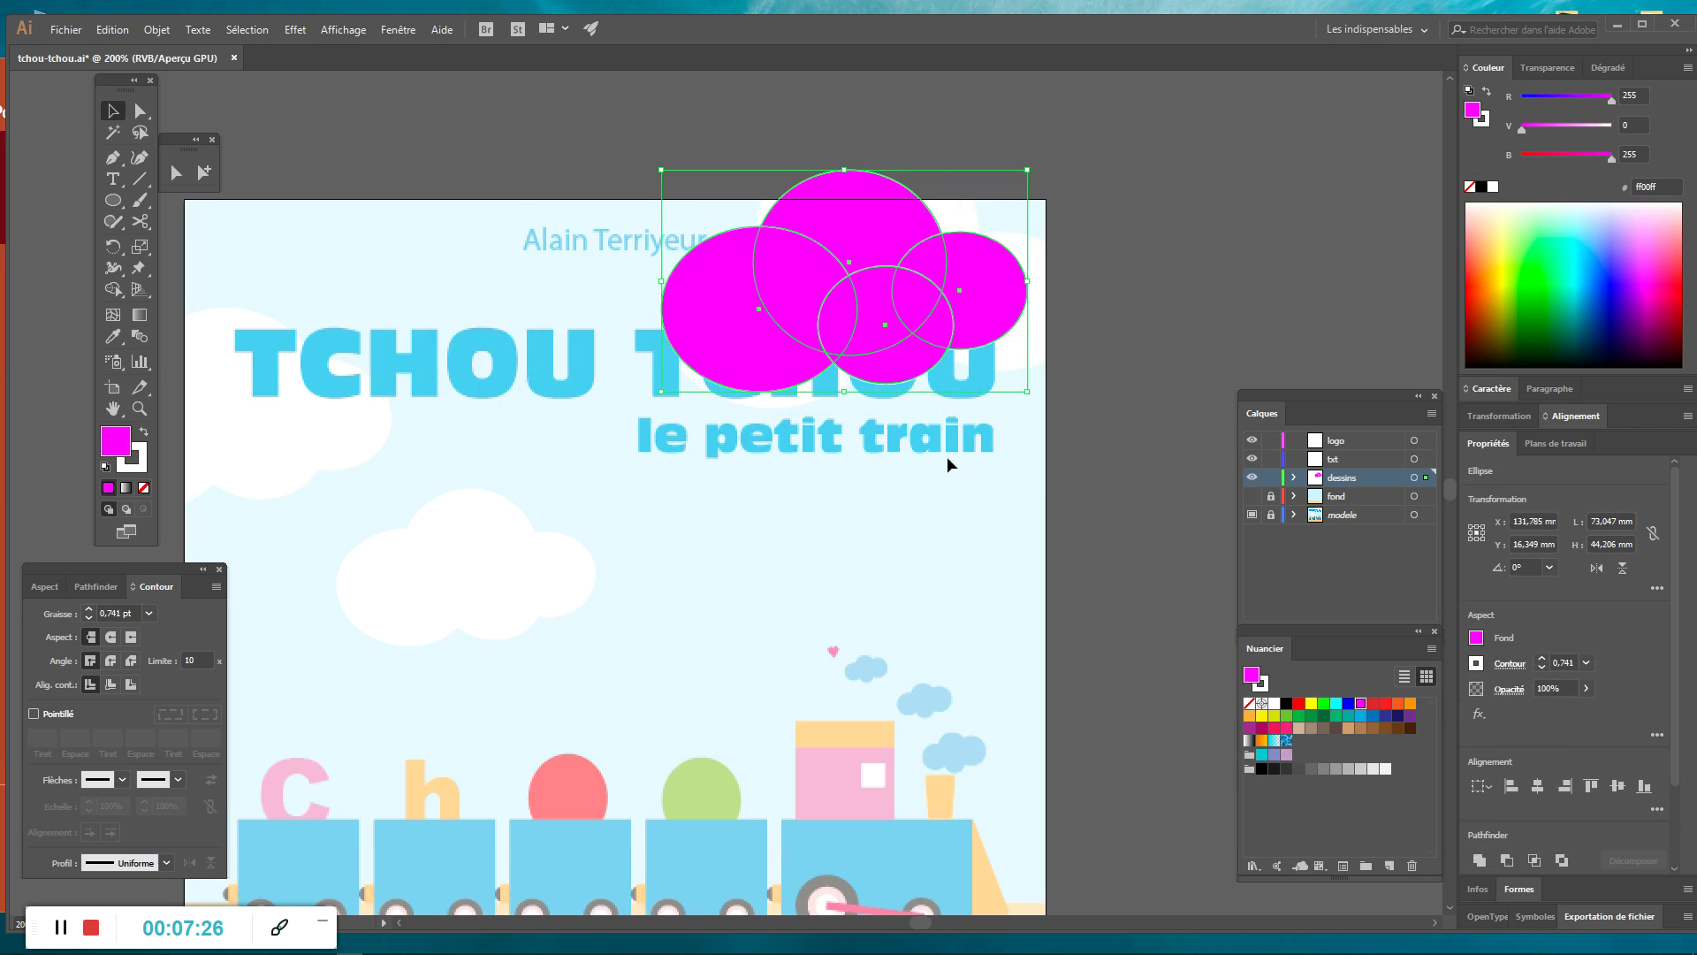
{"action": "left_click", "coordinate": [145, 433]}
{"action": "left_click", "coordinate": [144, 487]}
{"action": "left_click", "coordinate": [850, 318]}
Move the left ellipse of the upper-right cloud to match the model and enlarge it to about 40.9 × 36 mm.
{"action": "left_click_drag", "start_coordinate": [1186, 117], "coordinate": [1062, 237]}
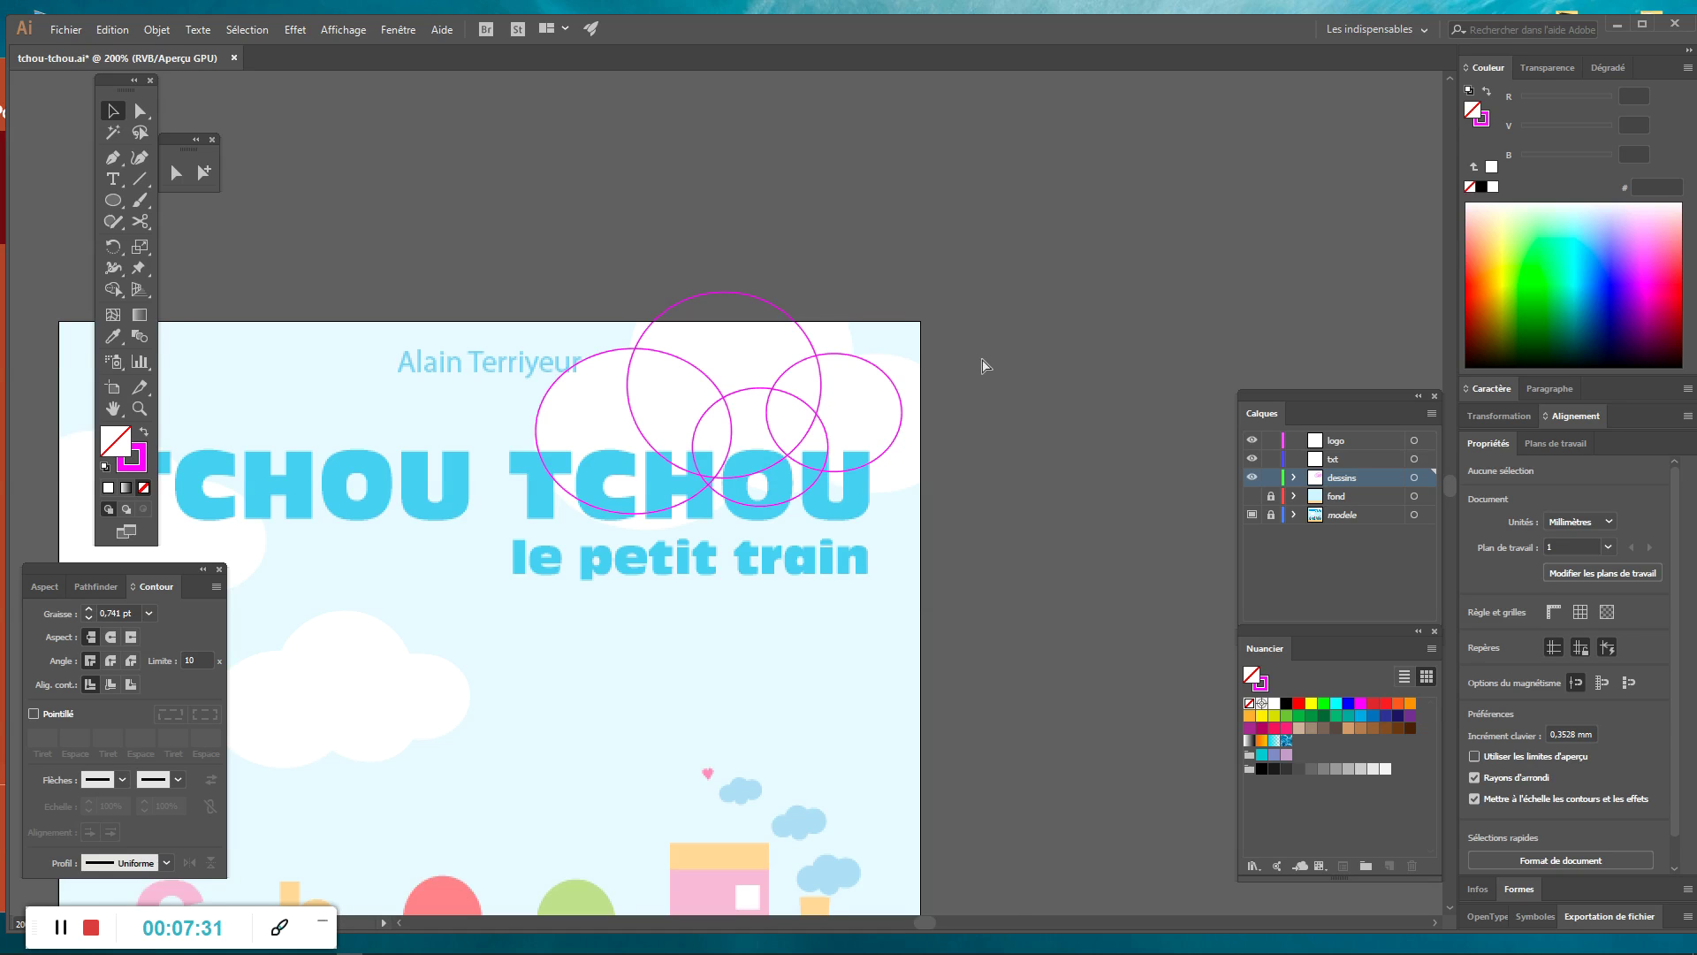
{"action": "key", "text": "ctrl+plus"}
{"action": "left_click_drag", "start_coordinate": [899, 288], "coordinate": [947, 362]}
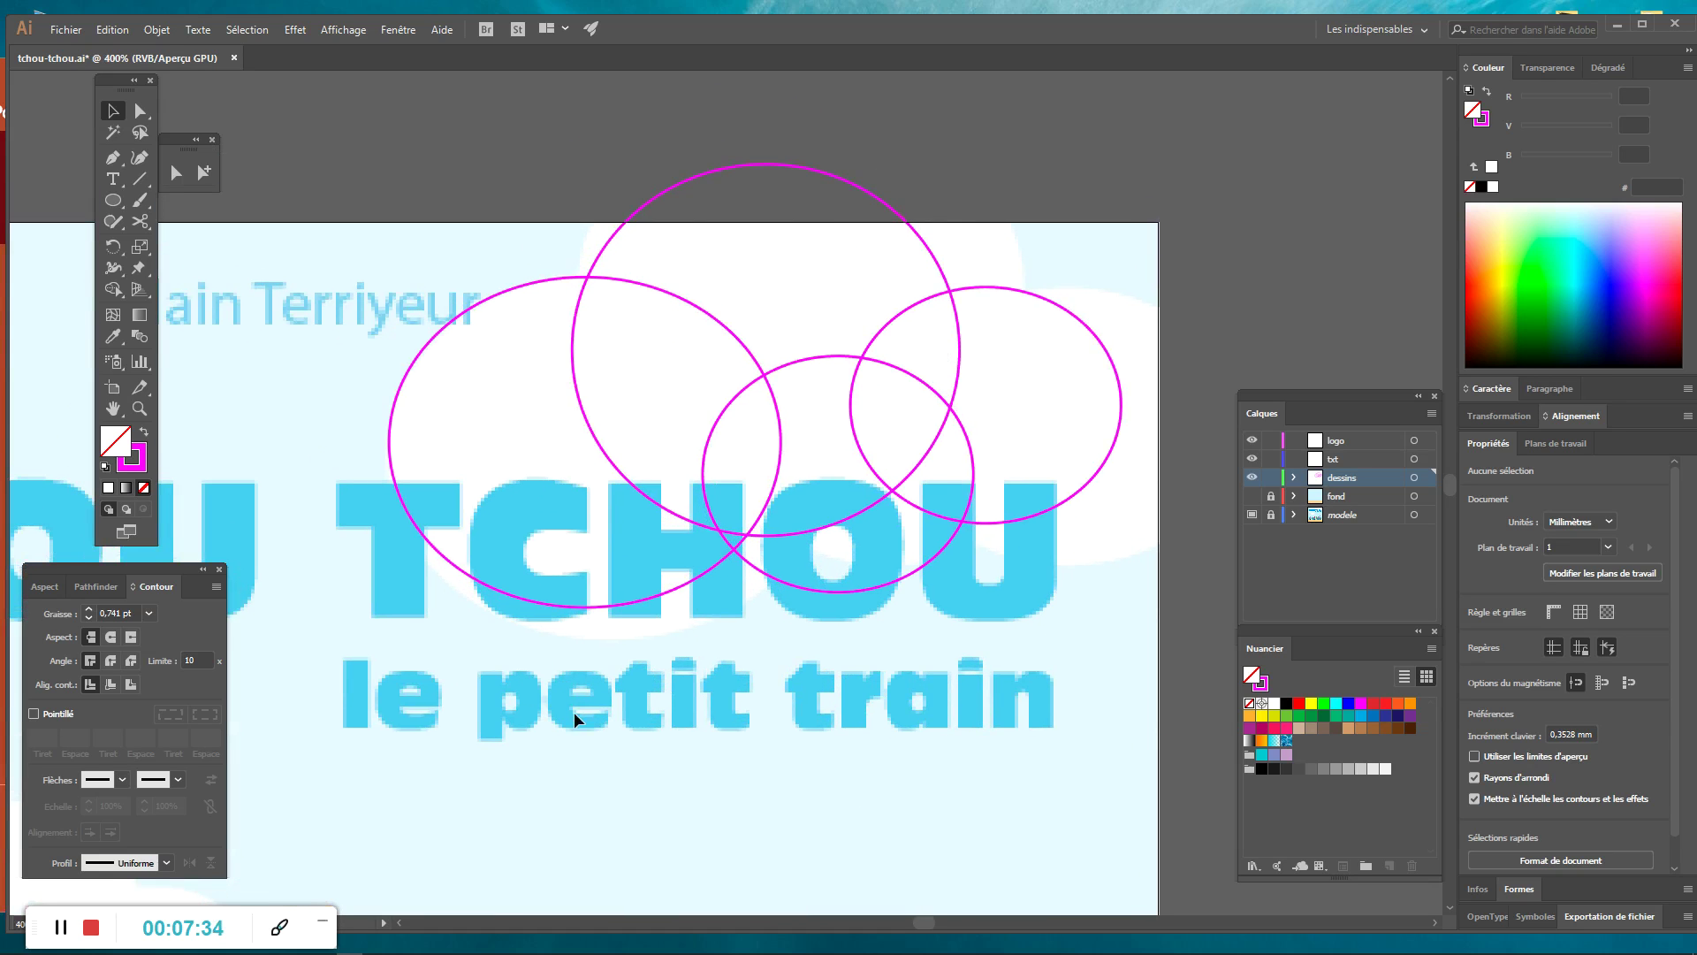
{"action": "left_click", "coordinate": [633, 600]}
{"action": "left_click_drag", "start_coordinate": [633, 600], "coordinate": [645, 628]}
{"action": "left_click_drag", "start_coordinate": [599, 305], "coordinate": [598, 273]}
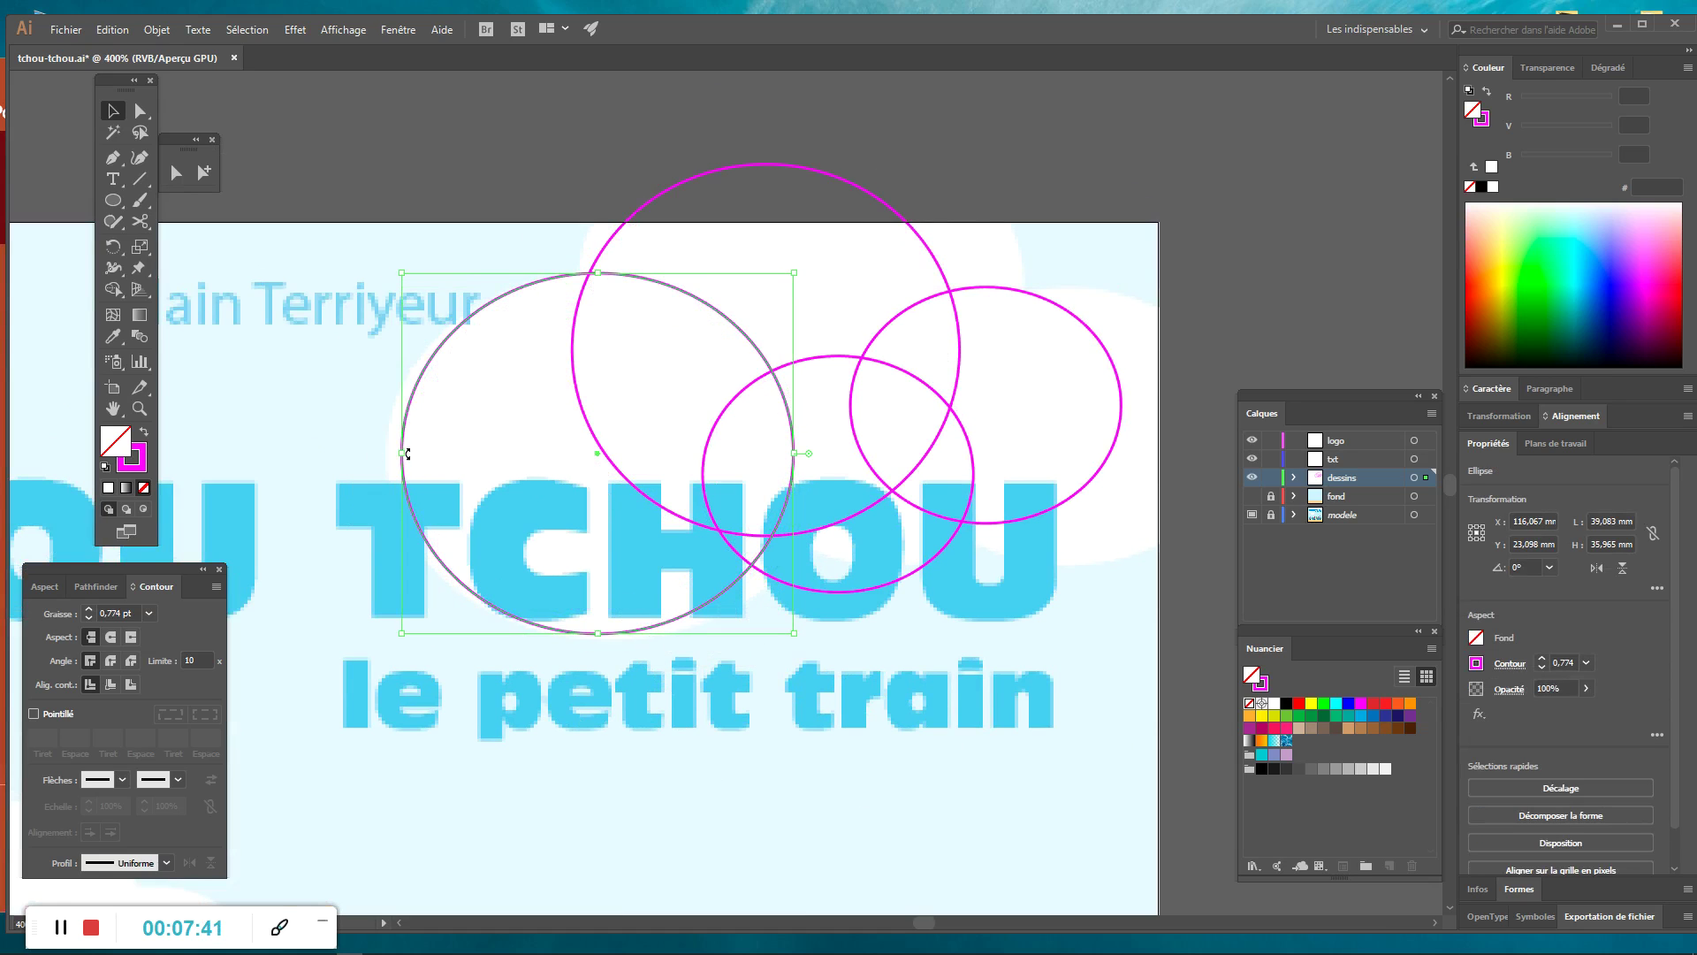
{"action": "left_click_drag", "start_coordinate": [403, 456], "coordinate": [385, 456]}
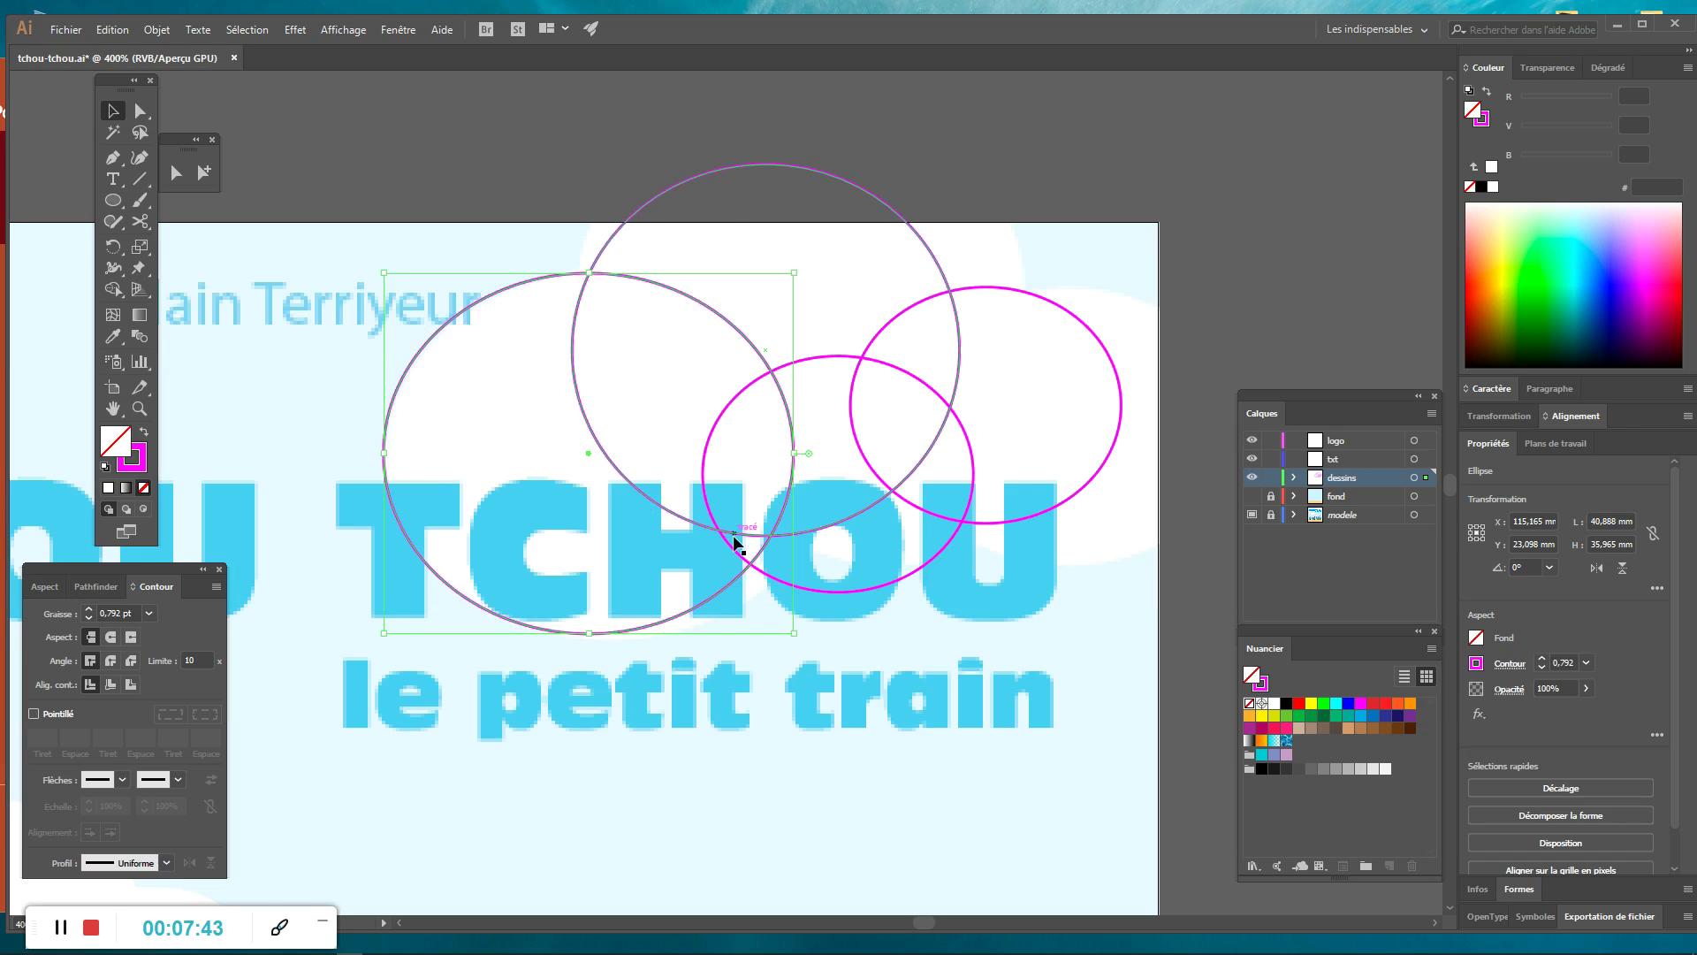
Shift the top ellipse of the upper-right cloud upward and enlarge it to about 45.8 × 39.5 mm.
{"action": "left_click_drag", "start_coordinate": [666, 194], "coordinate": [659, 154]}
{"action": "left_click_drag", "start_coordinate": [960, 314], "coordinate": [1031, 315]}
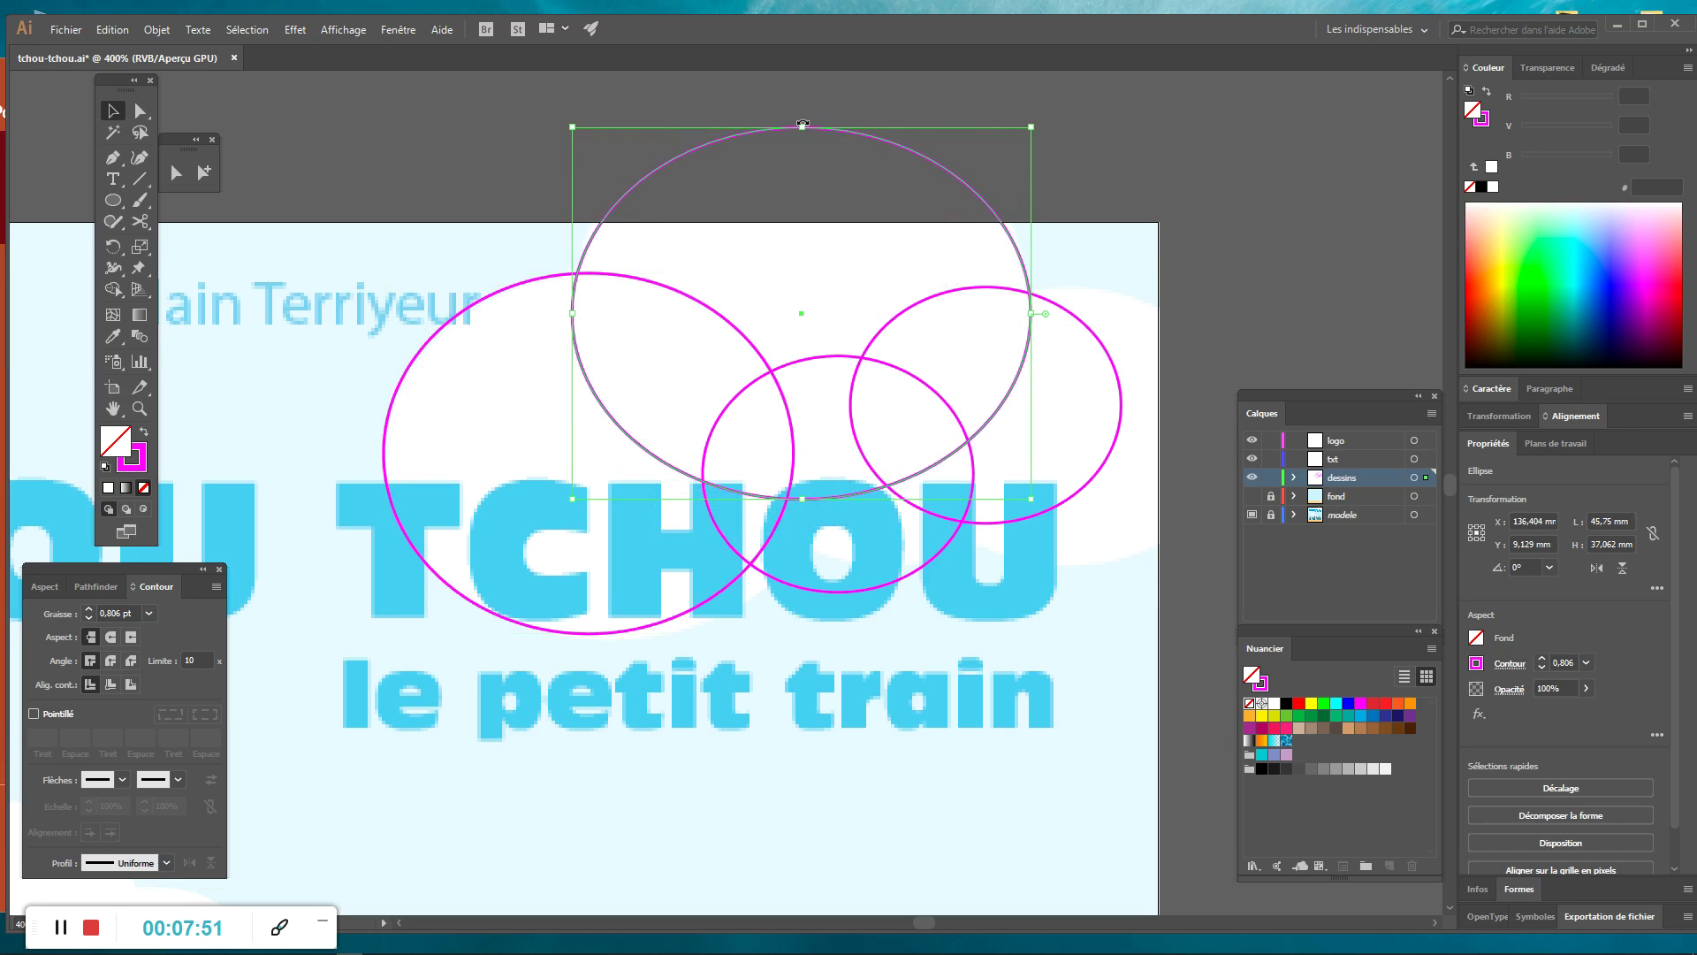
{"action": "left_click_drag", "start_coordinate": [804, 129], "coordinate": [803, 103]}
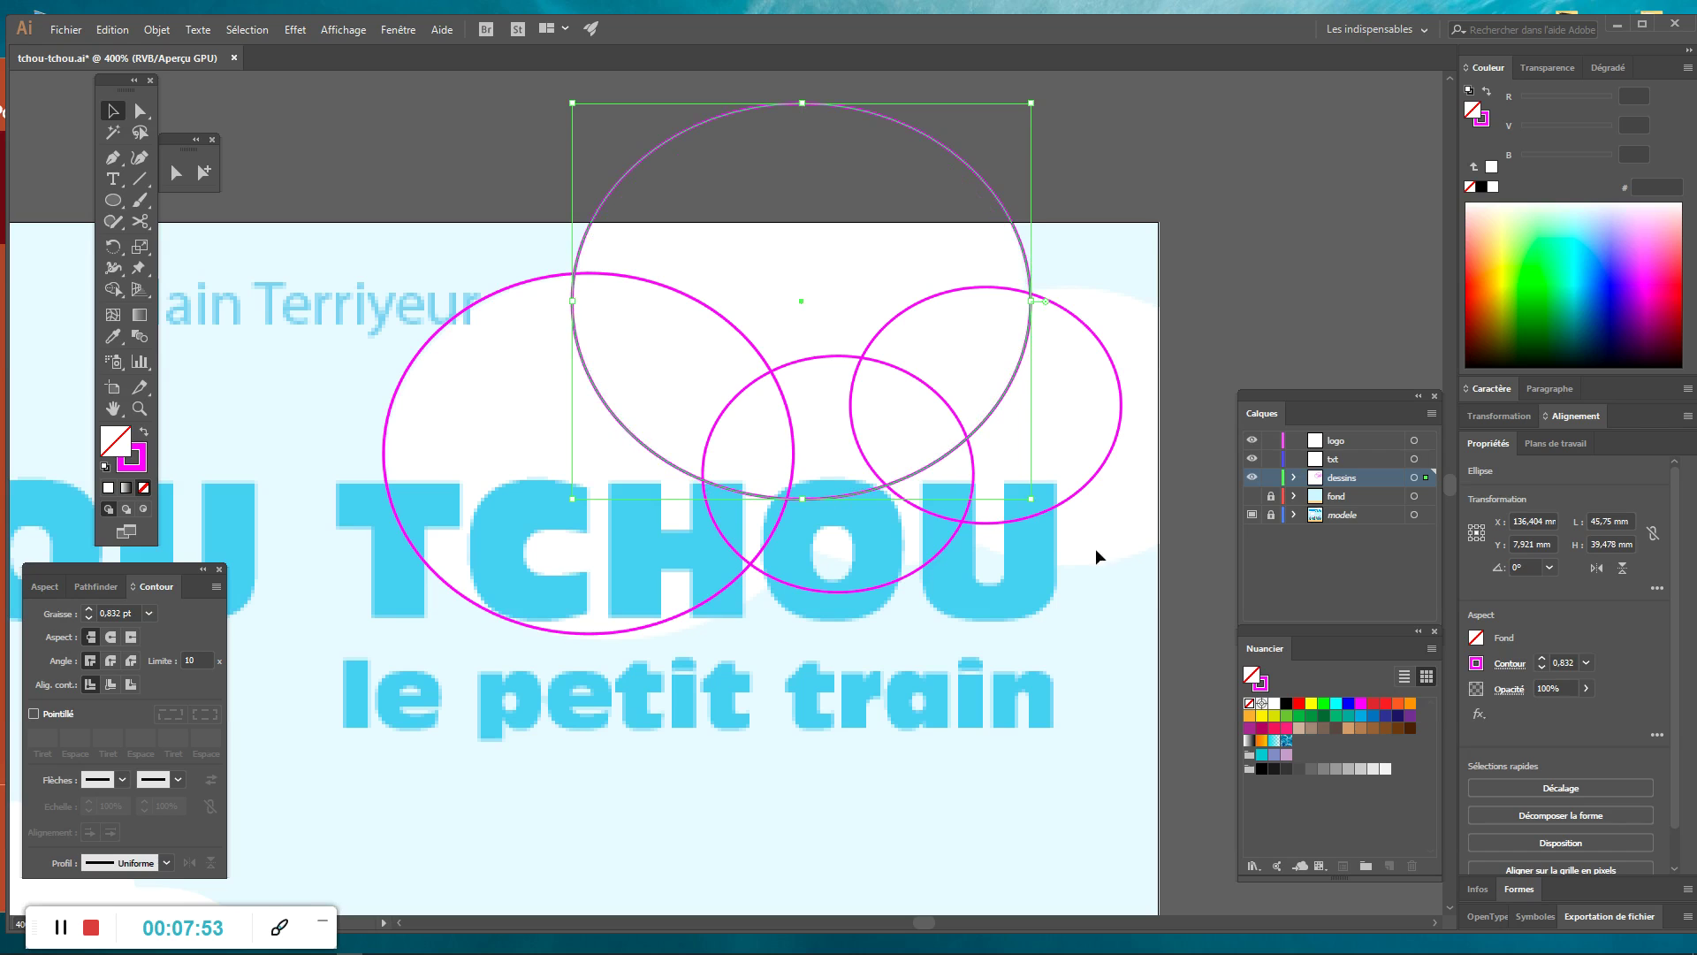
Widen the right ellipse of the upper-right cloud to about 40.6 mm, past the artboard edge, and move the small bottom ellipse up and right.
{"action": "left_click", "coordinate": [1067, 500]}
{"action": "left_click_drag", "start_coordinate": [1121, 522], "coordinate": [1189, 576]}
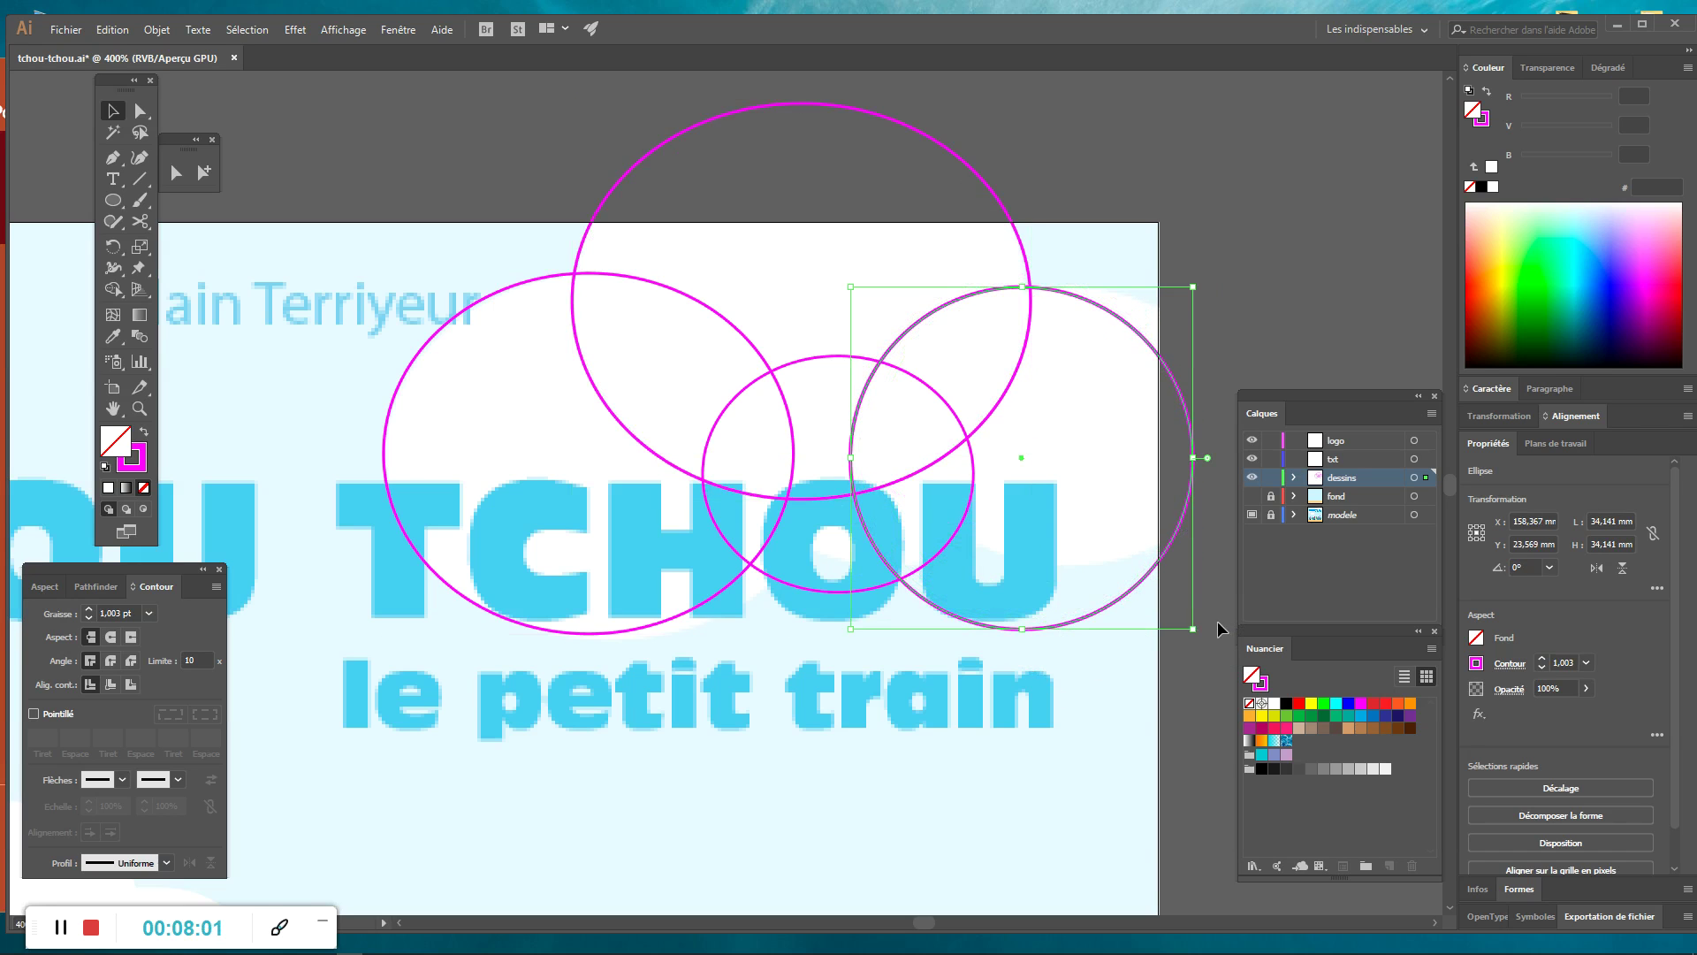
{"action": "left_click_drag", "start_coordinate": [1194, 628], "coordinate": [1259, 560]}
{"action": "left_click_drag", "start_coordinate": [895, 581], "coordinate": [926, 552]}
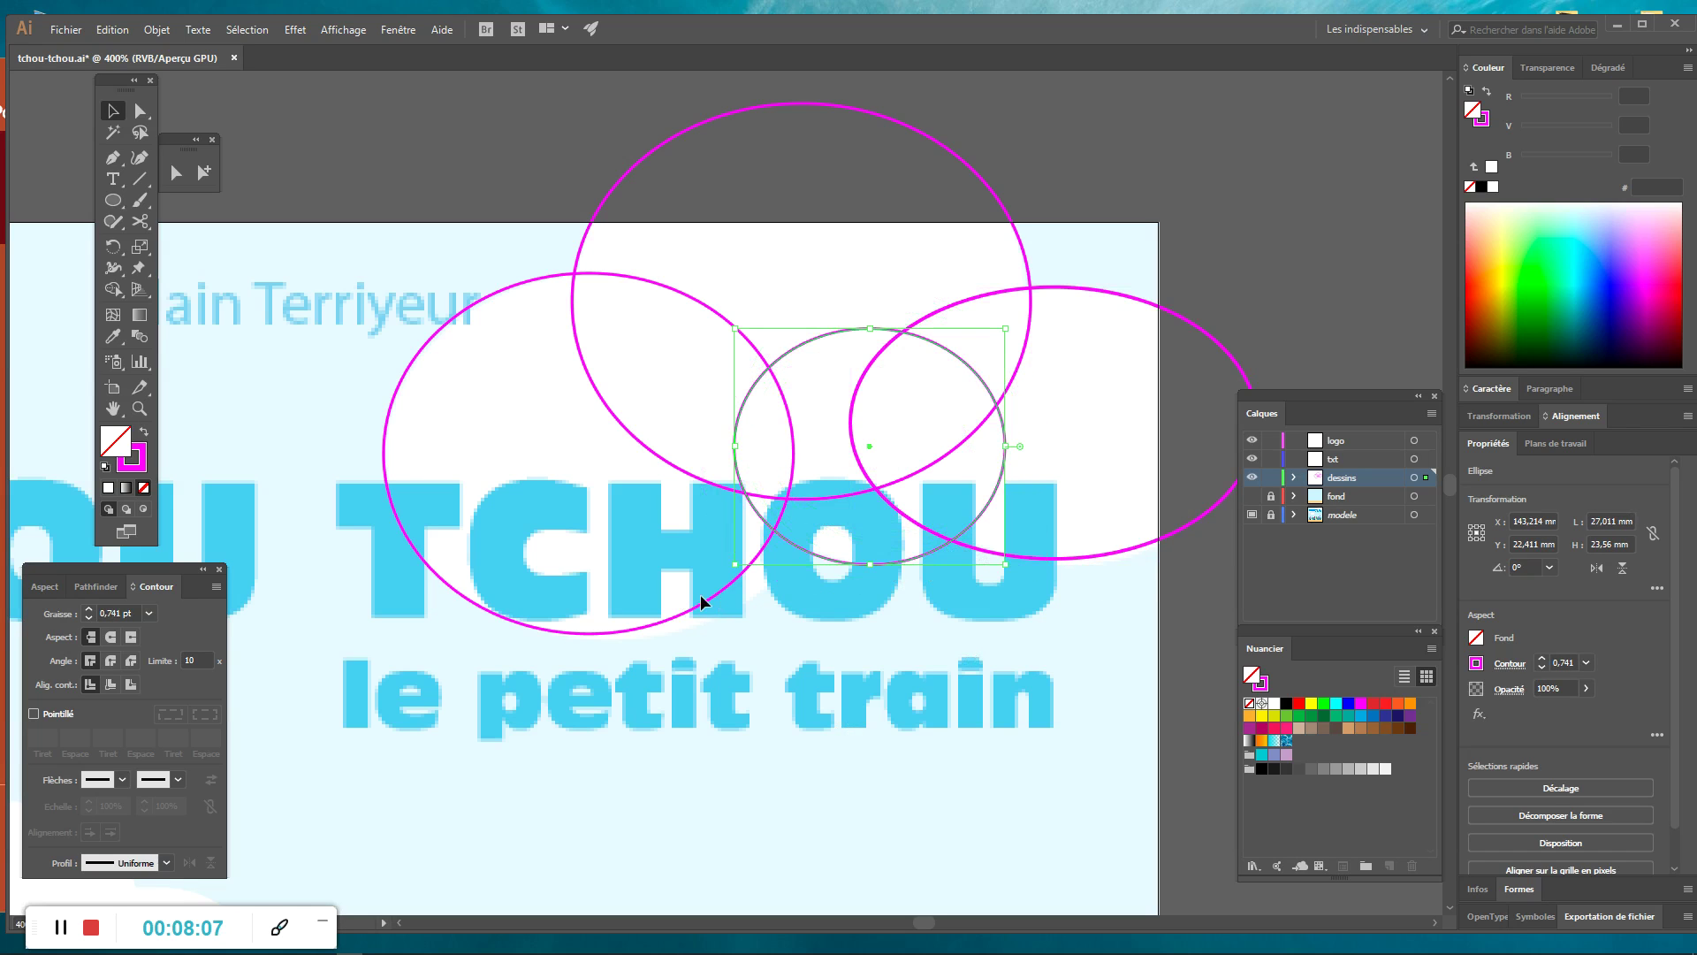
Enlarge the left ellipse of the upper-right cloud to about 45.7 × 36.6 mm and stretch the right one to about 27.7 mm high.
{"action": "left_click", "coordinate": [724, 586]}
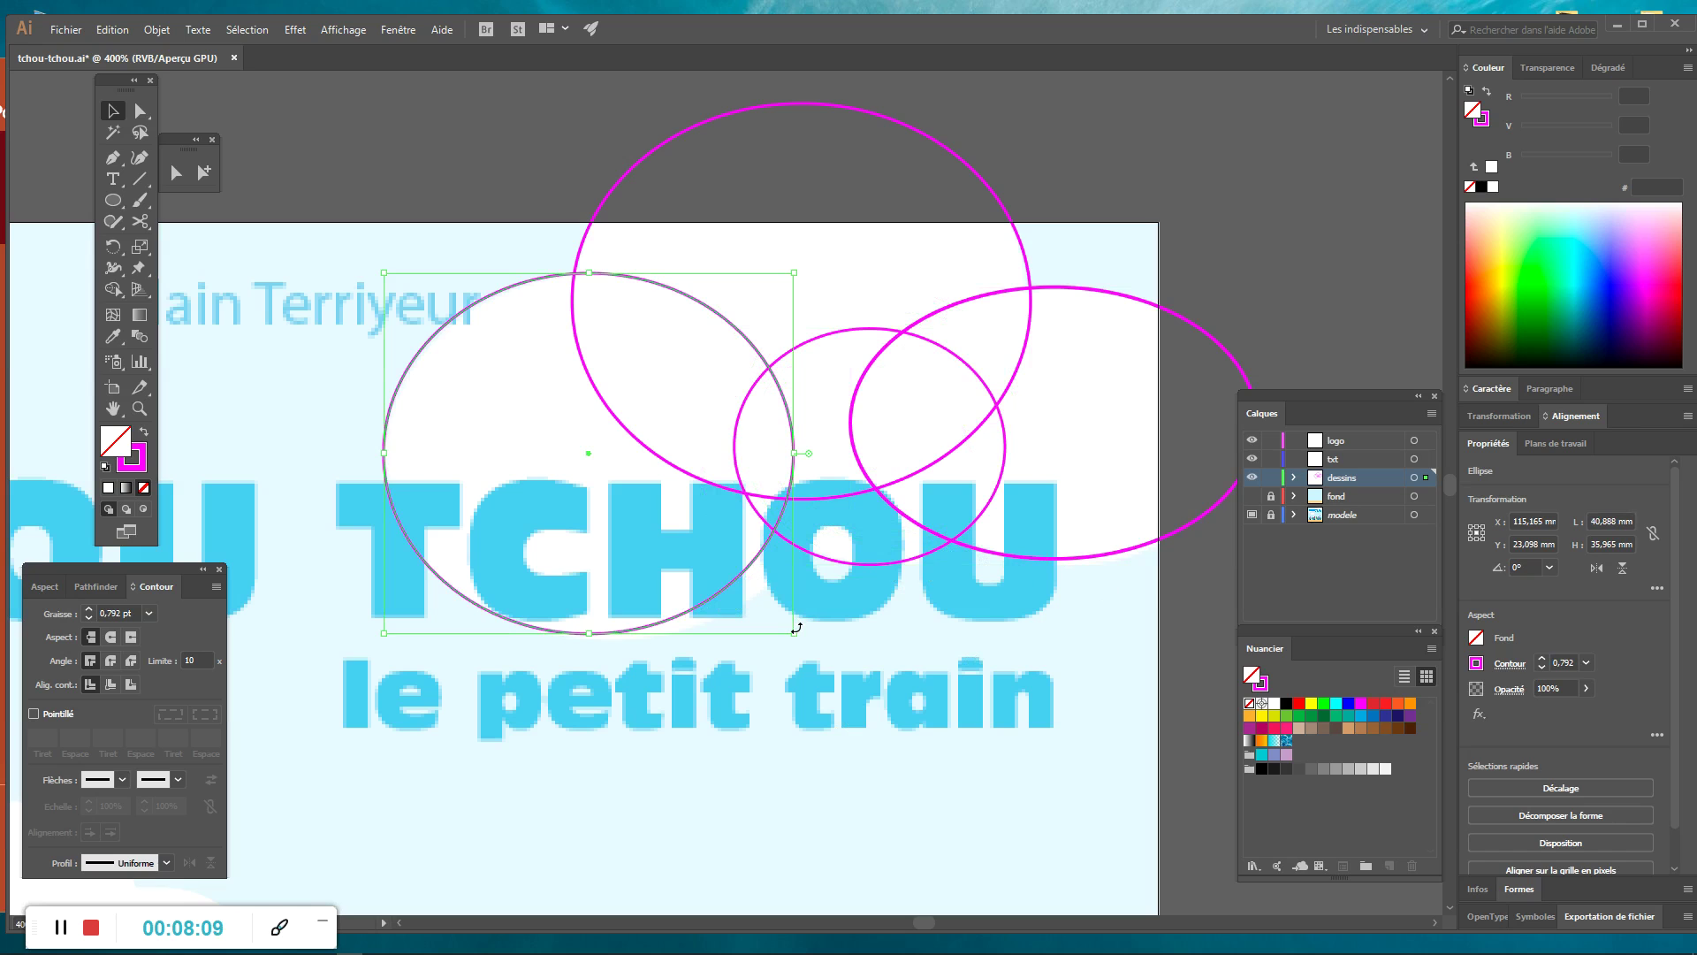
{"action": "mouse_move", "coordinate": [799, 636]}
{"action": "left_mouse_down"}
{"action": "mouse_move", "coordinate": [856, 642]}
{"action": "mouse_move", "coordinate": [841, 638]}
{"action": "left_mouse_up"}
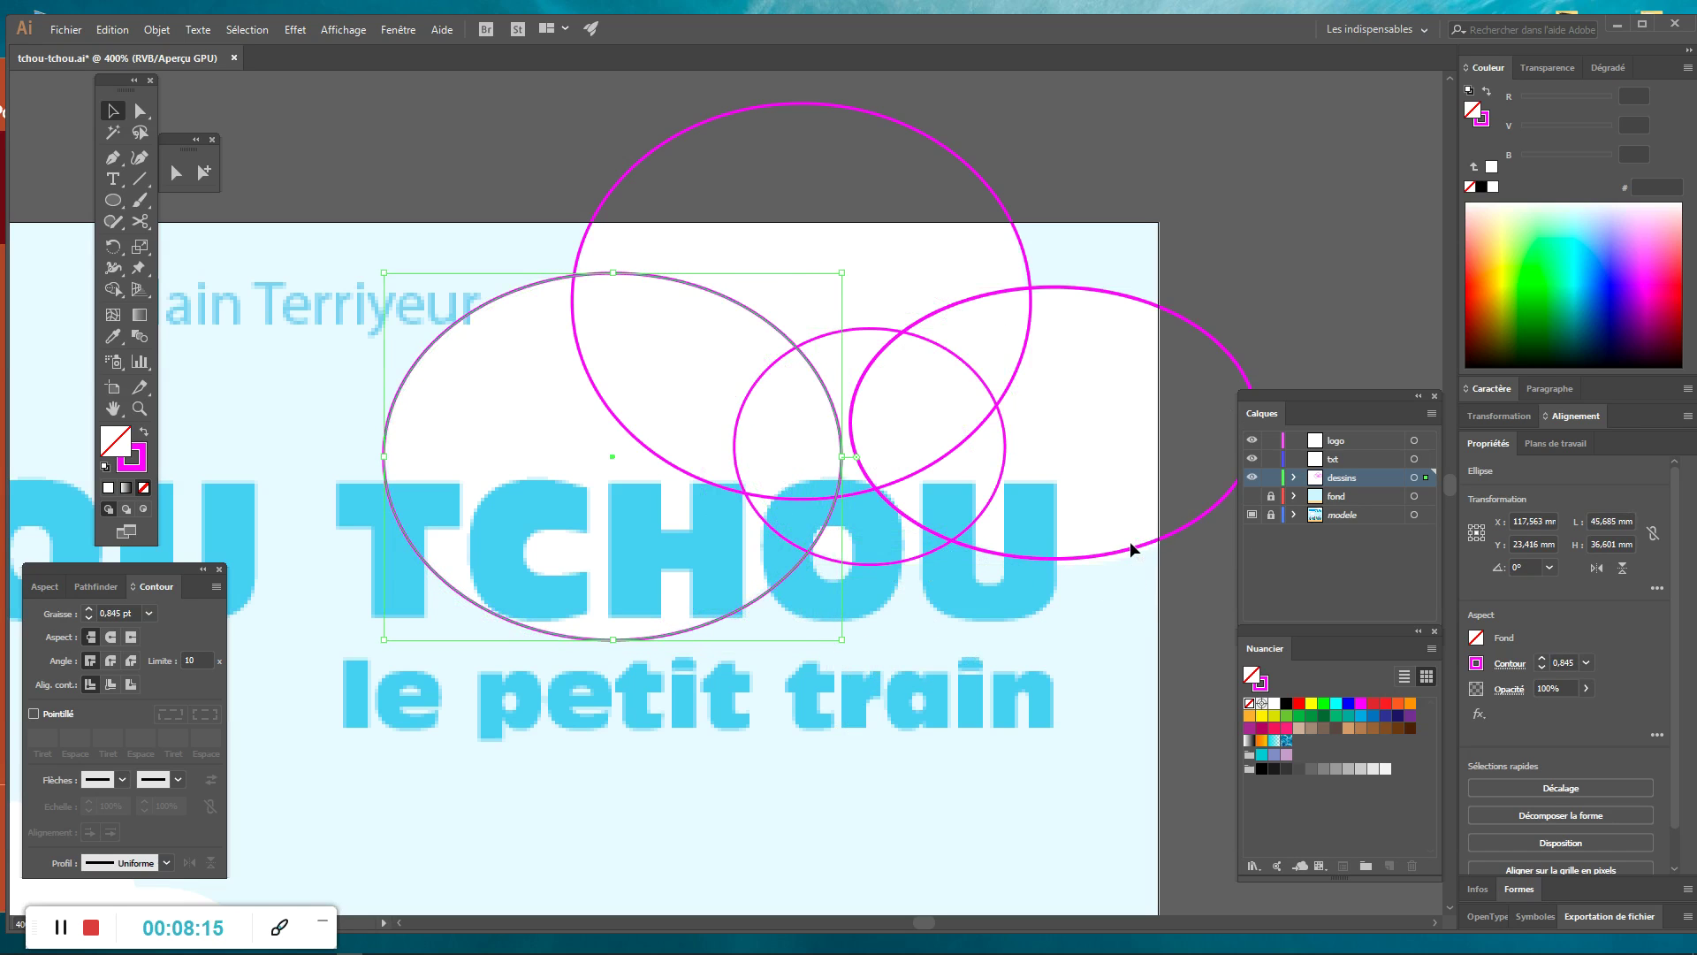
{"action": "left_click", "coordinate": [1105, 557]}
{"action": "left_click_drag", "start_coordinate": [1060, 563], "coordinate": [1060, 569]}
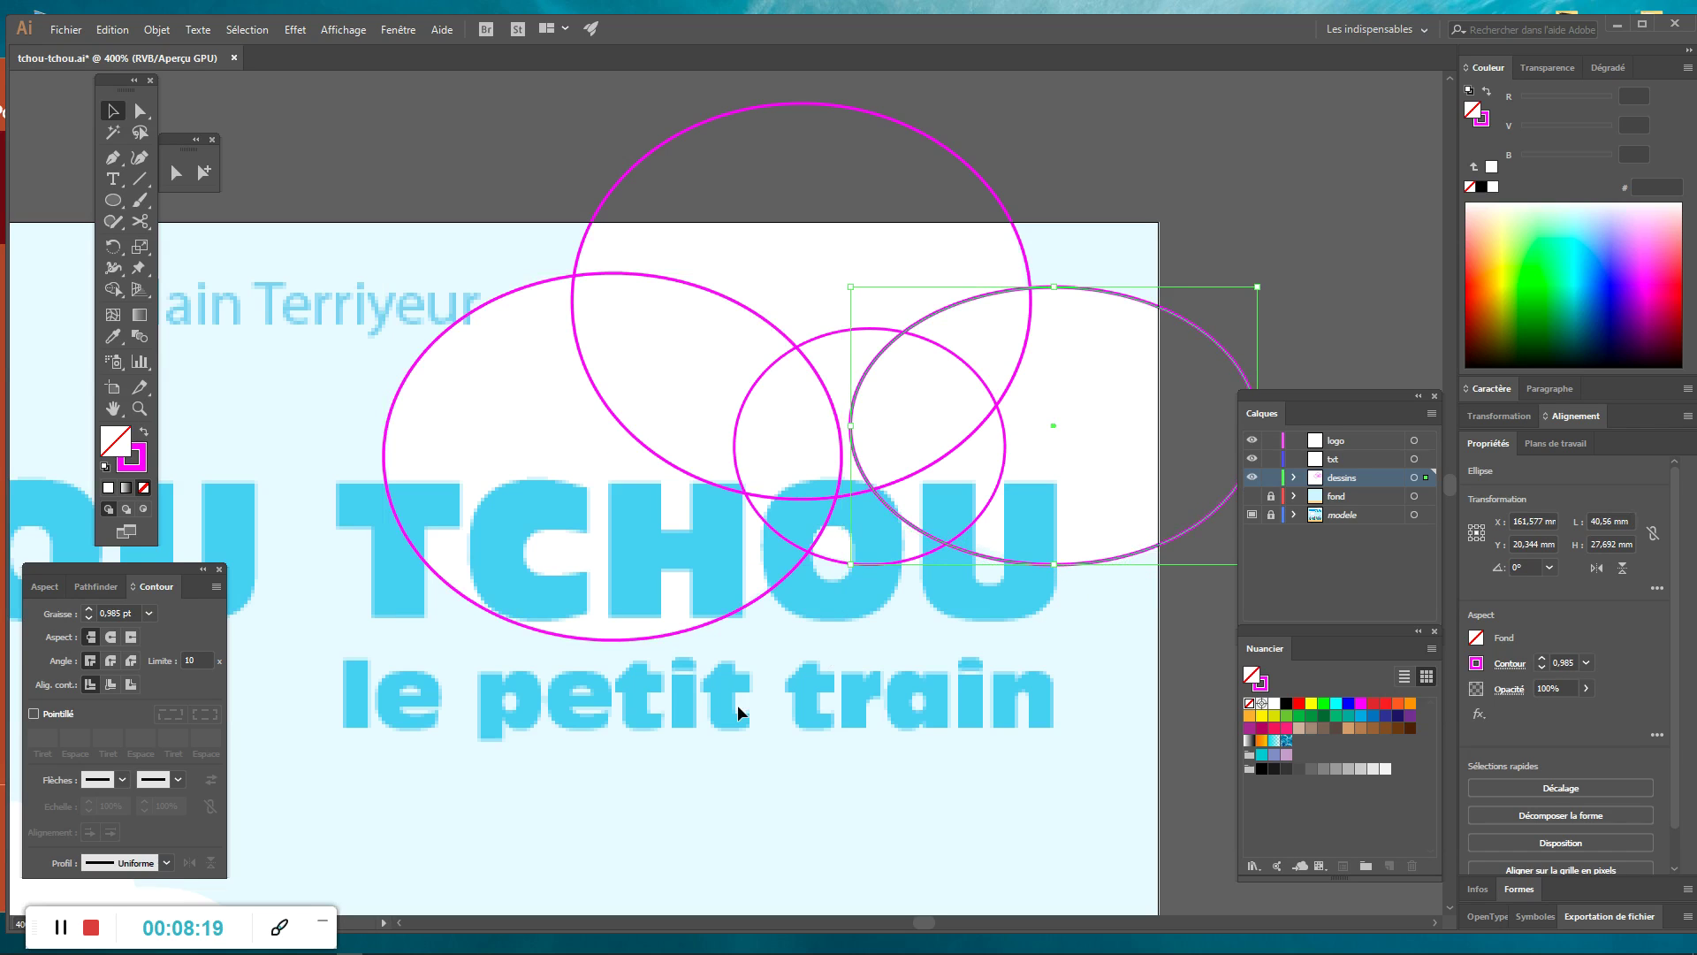
Fill the four ellipses of the upper-right cloud with white, without an outline, and group them.
{"action": "key", "text": "ctrl+minus"}
{"action": "key", "text": "ctrl+minus"}
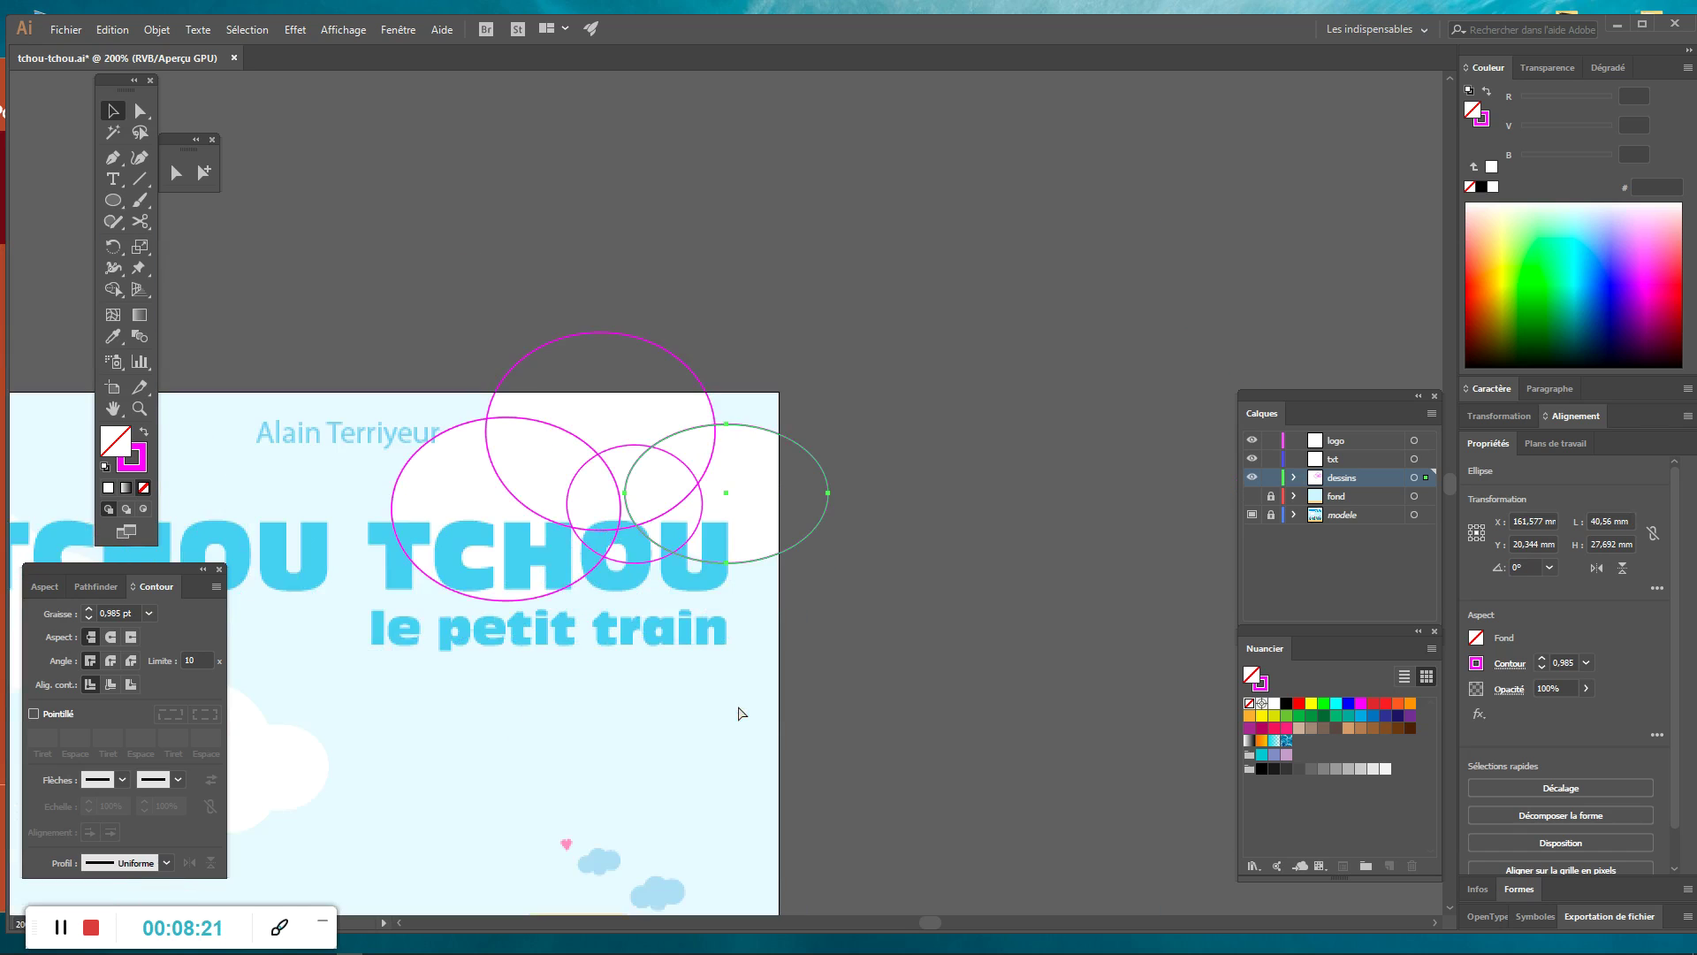
{"action": "left_click_drag", "start_coordinate": [860, 250], "coordinate": [317, 652]}
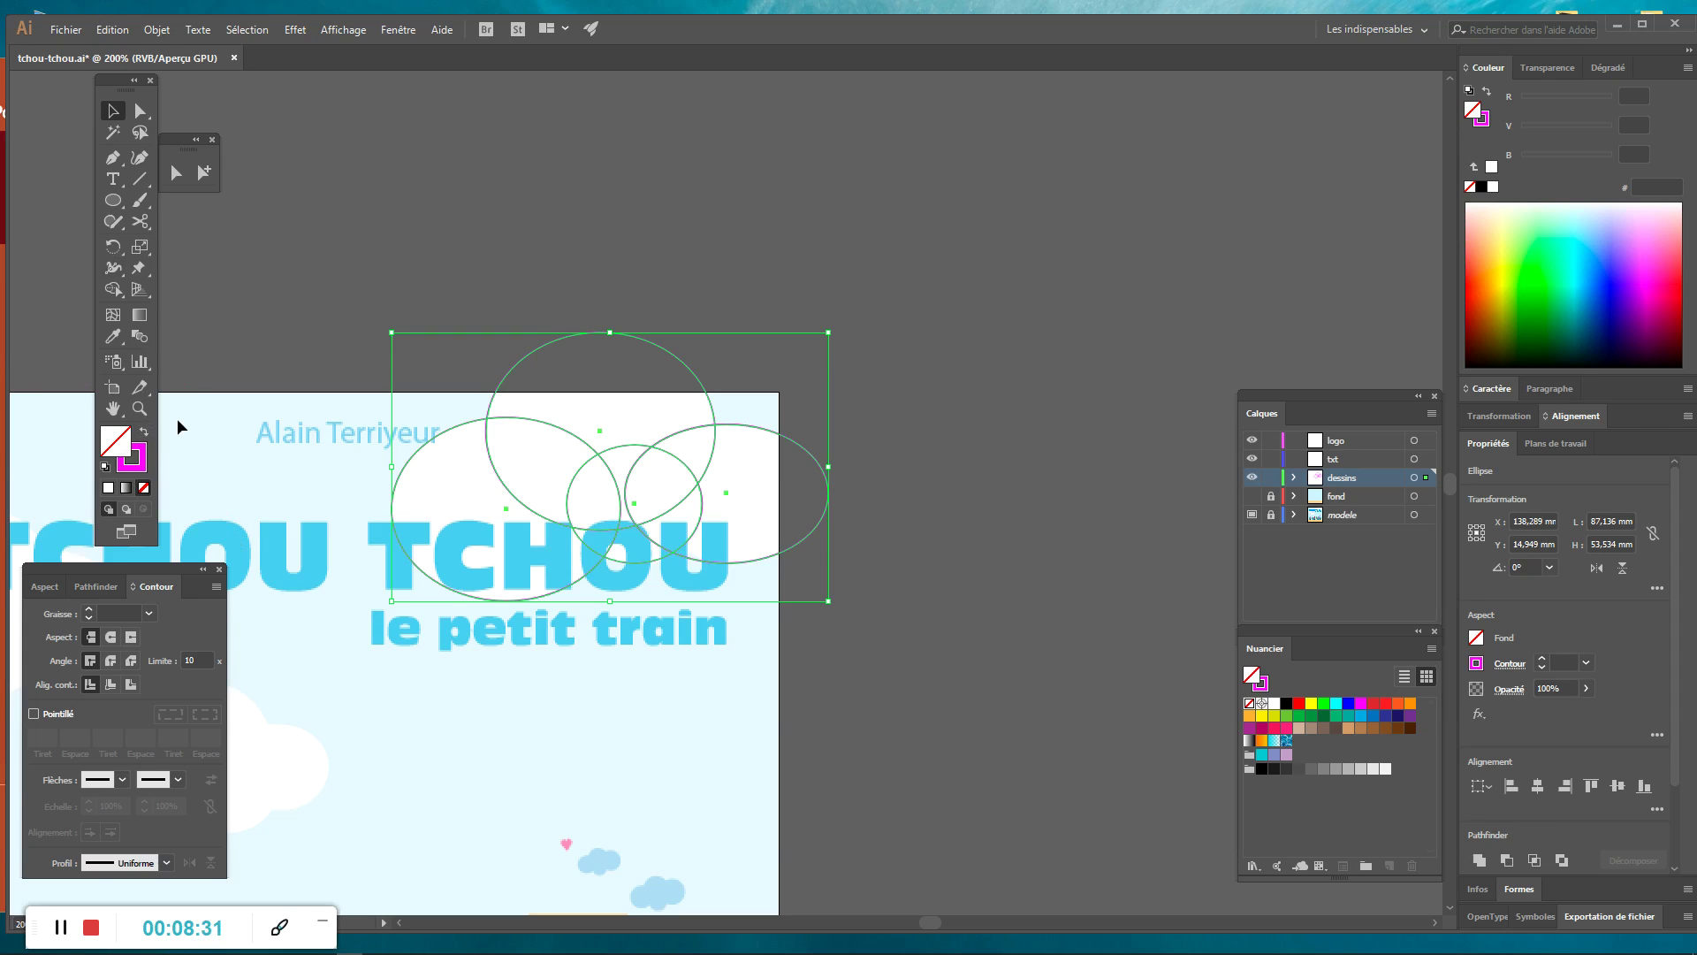
{"action": "left_click", "coordinate": [144, 433]}
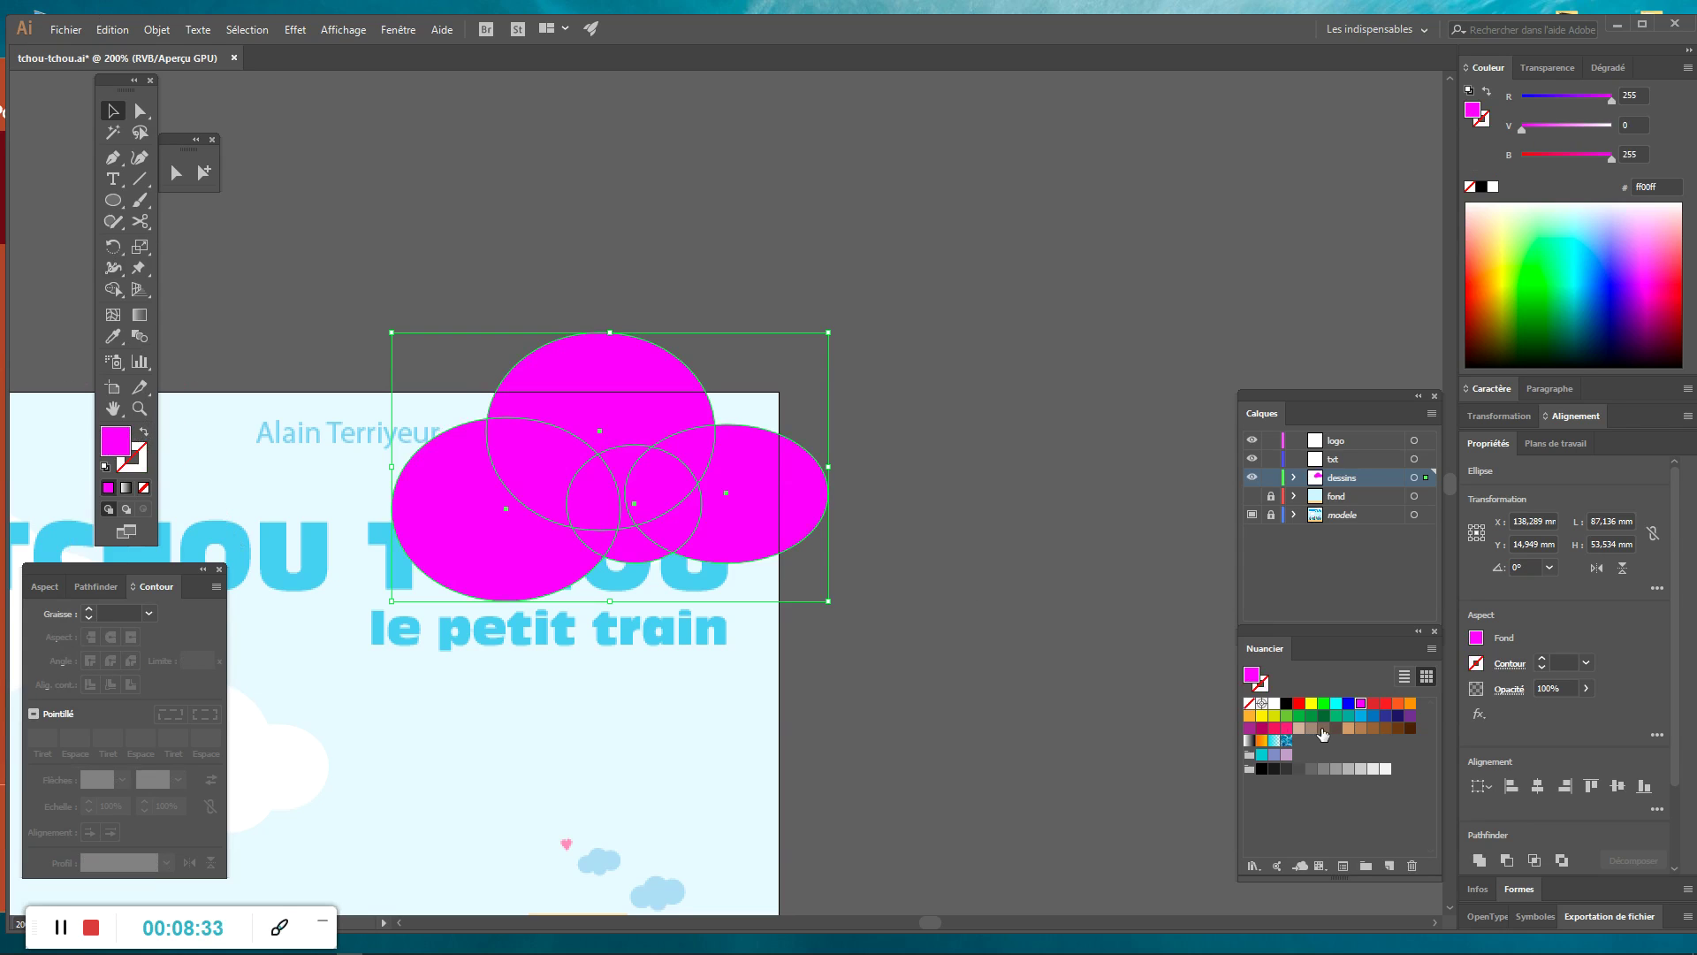
{"action": "left_click", "coordinate": [1273, 704]}
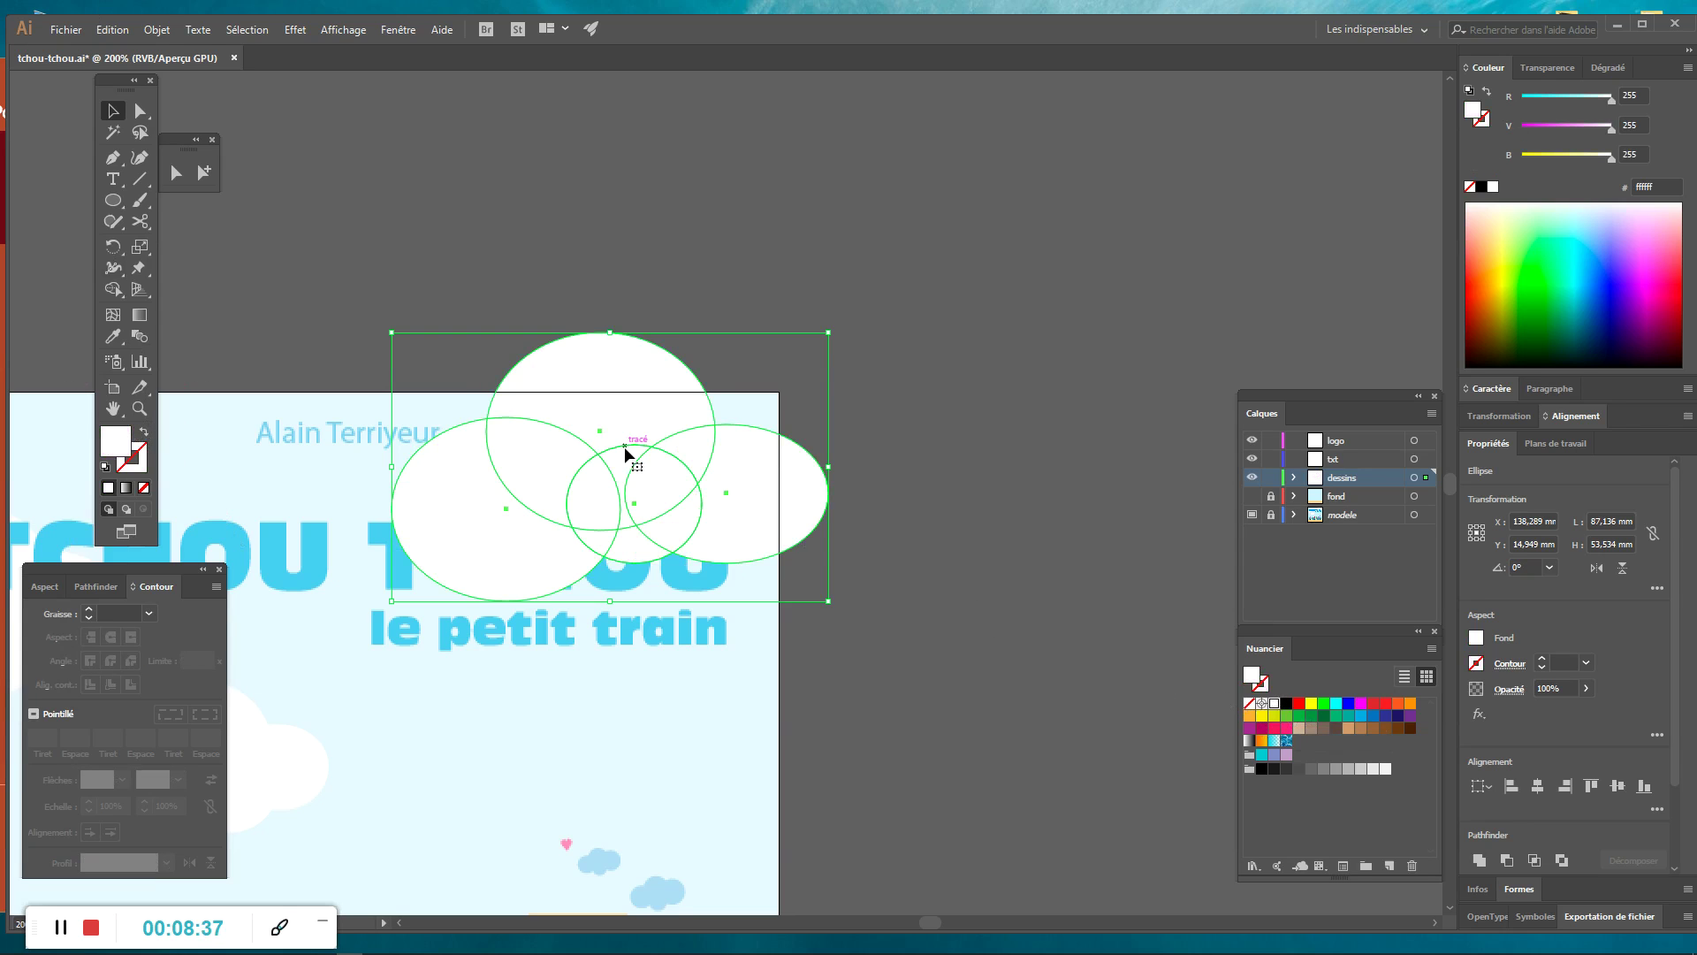
{"action": "left_click_drag", "start_coordinate": [587, 655], "coordinate": [864, 504]}
{"action": "key", "text": "ctrl+g"}
{"action": "left_click", "coordinate": [1013, 460]}
Duplicate the central cloud group onto the model's upper-left cloud and ungroup the copy's ellipses.
{"action": "left_click", "coordinate": [601, 540]}
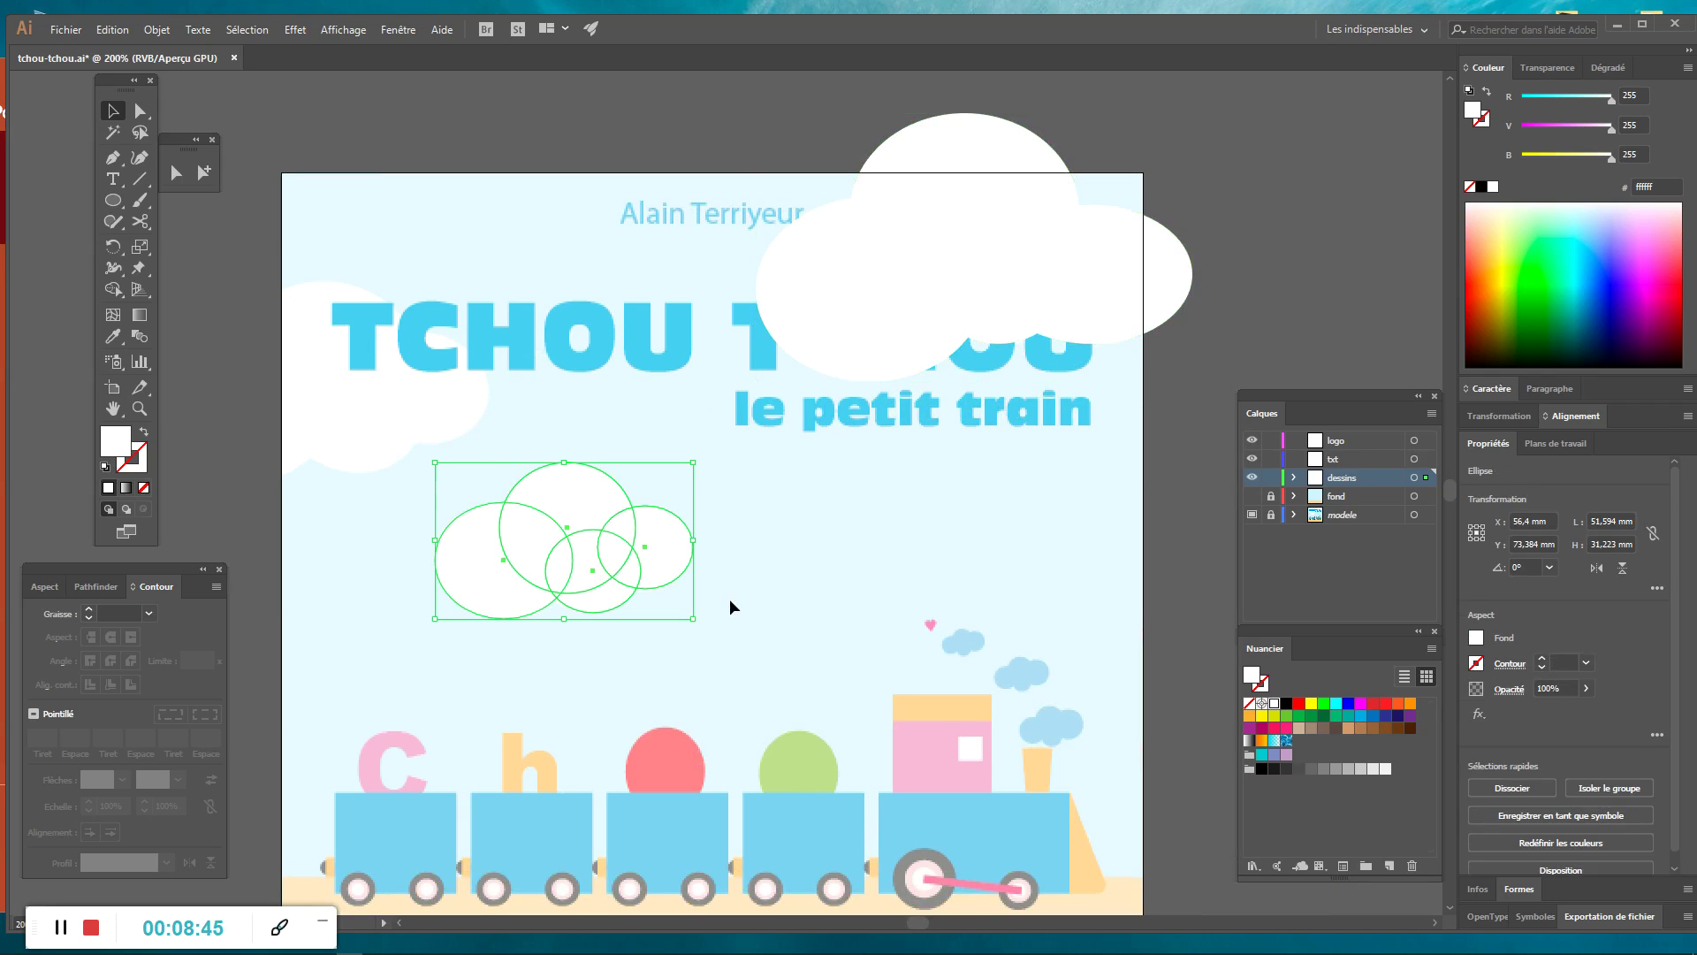
{"action": "left_click_drag", "start_coordinate": [578, 522], "coordinate": [377, 373]}
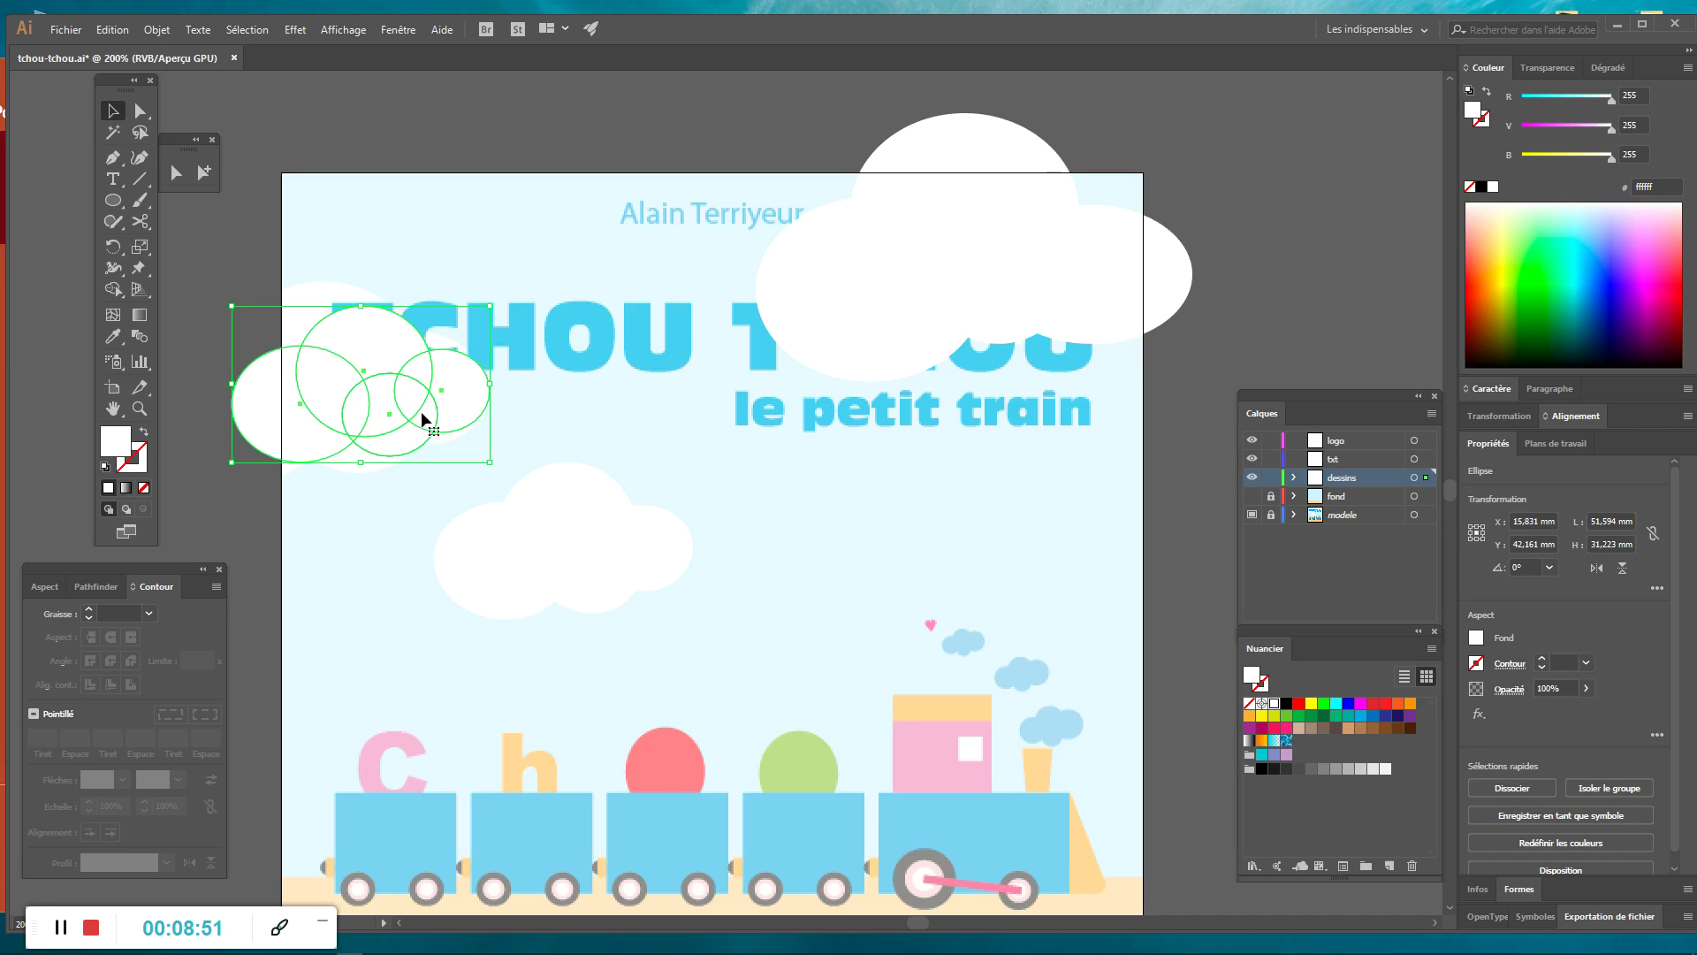
{"action": "key", "text": "ctrl+plus"}
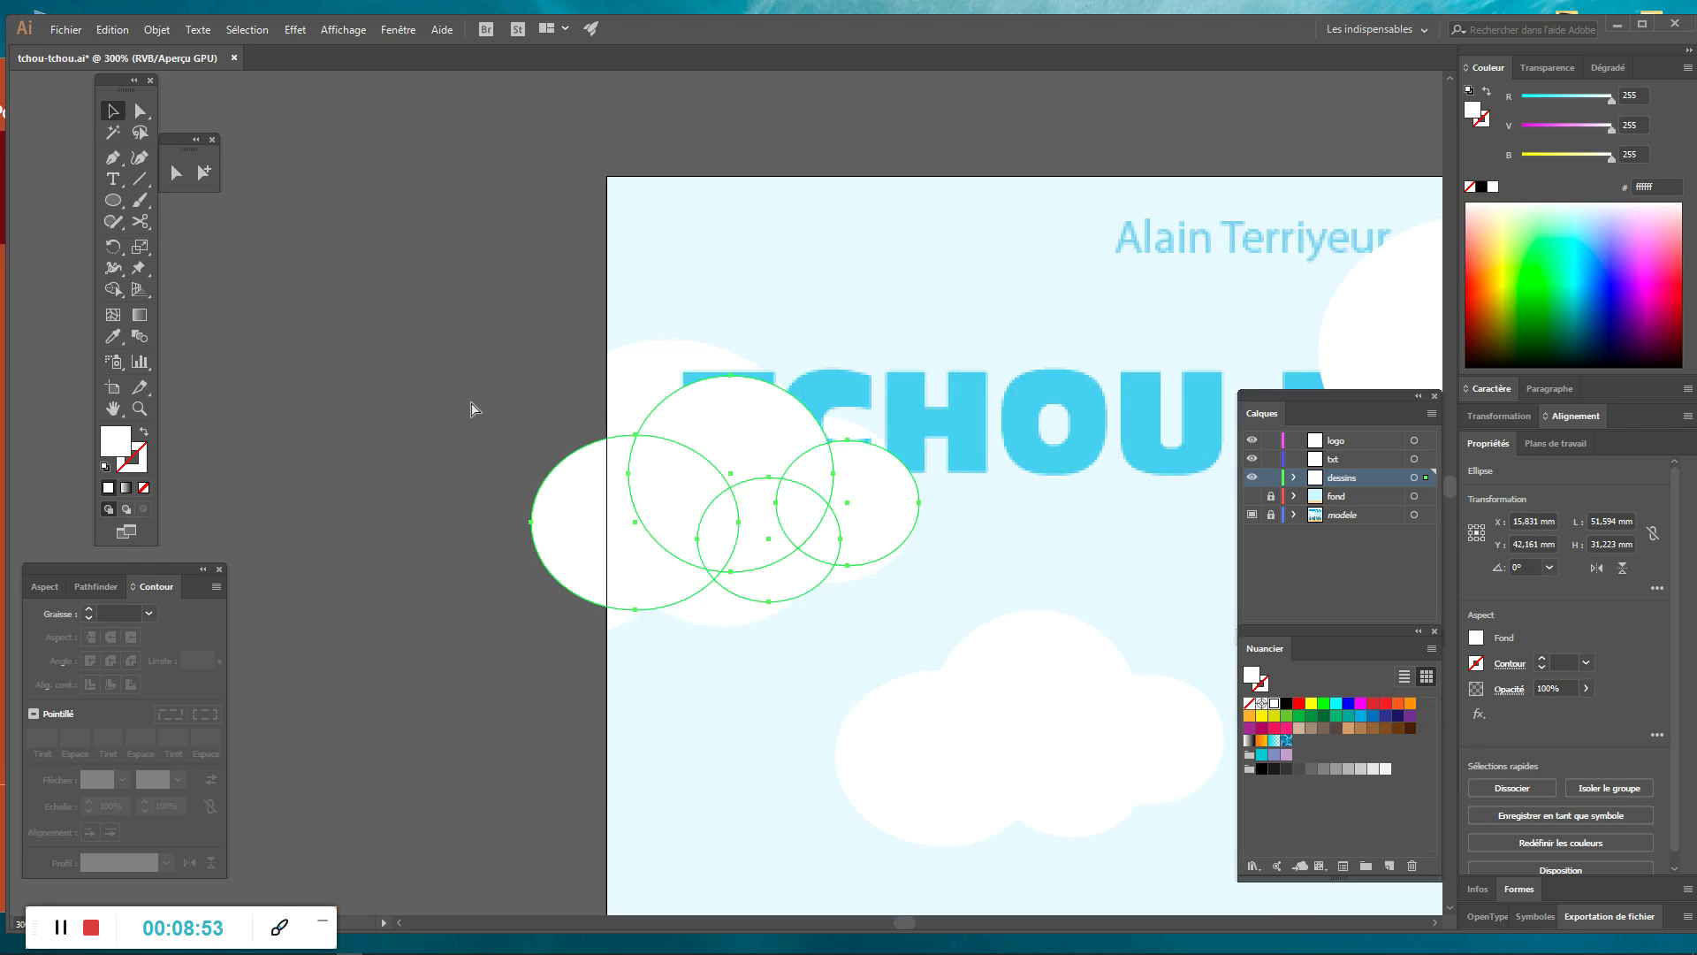
{"action": "left_click_drag", "start_coordinate": [822, 485], "coordinate": [757, 416]}
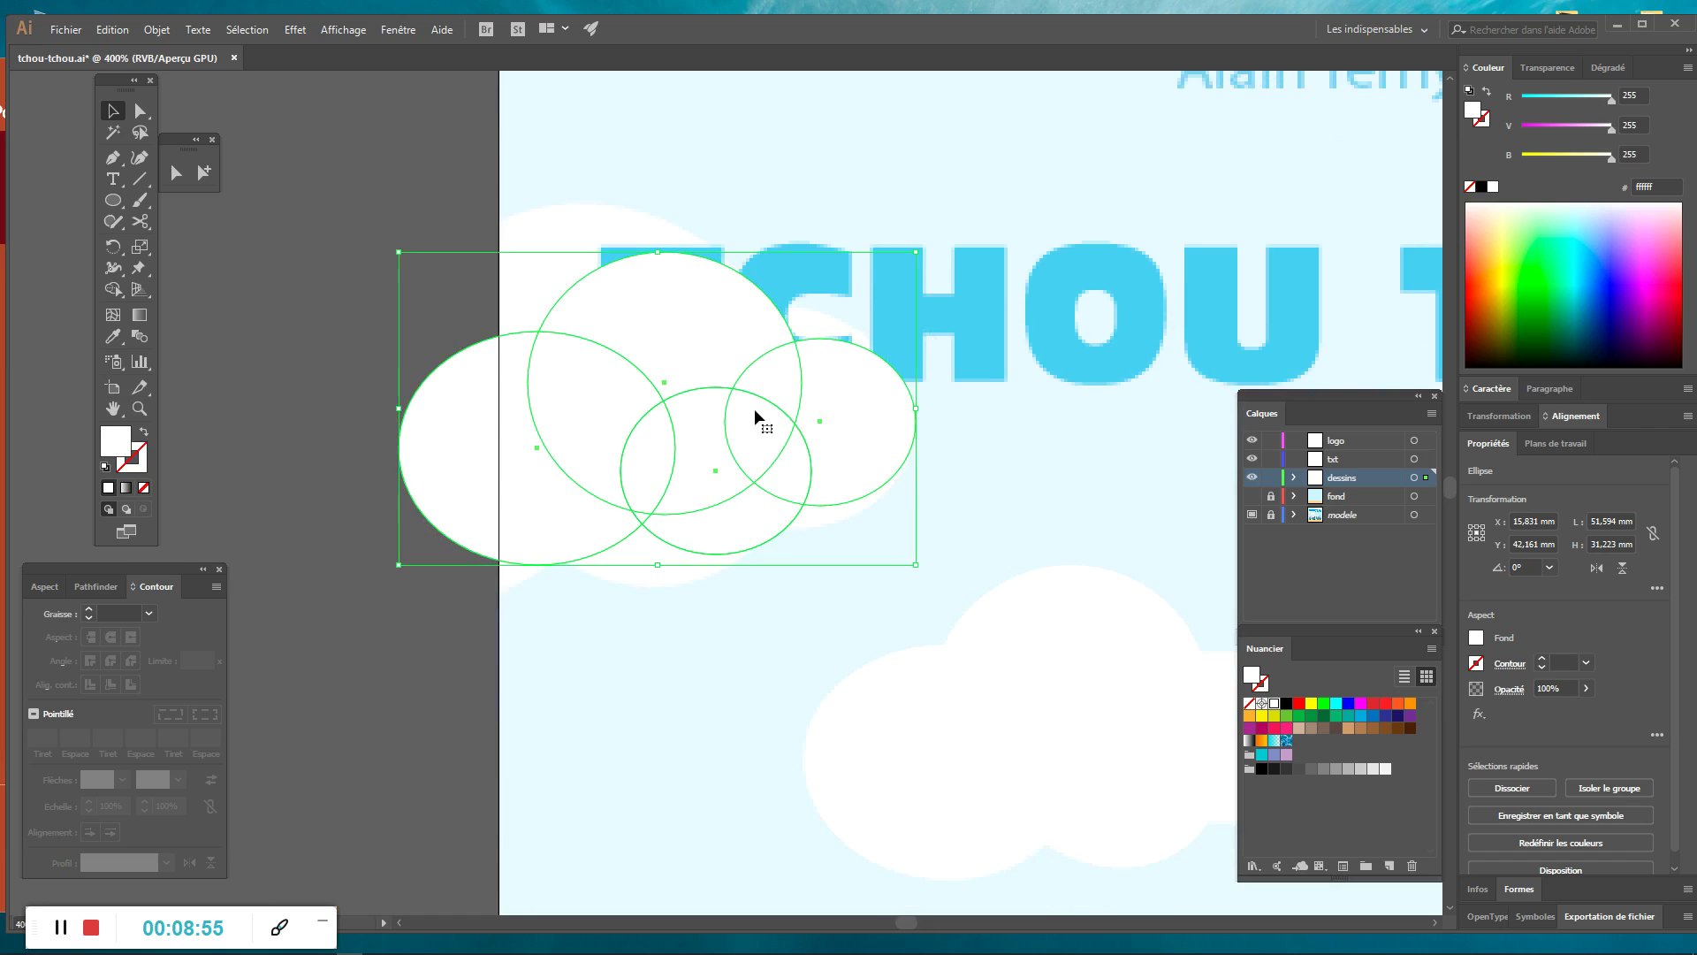
{"action": "left_click", "coordinate": [163, 29]}
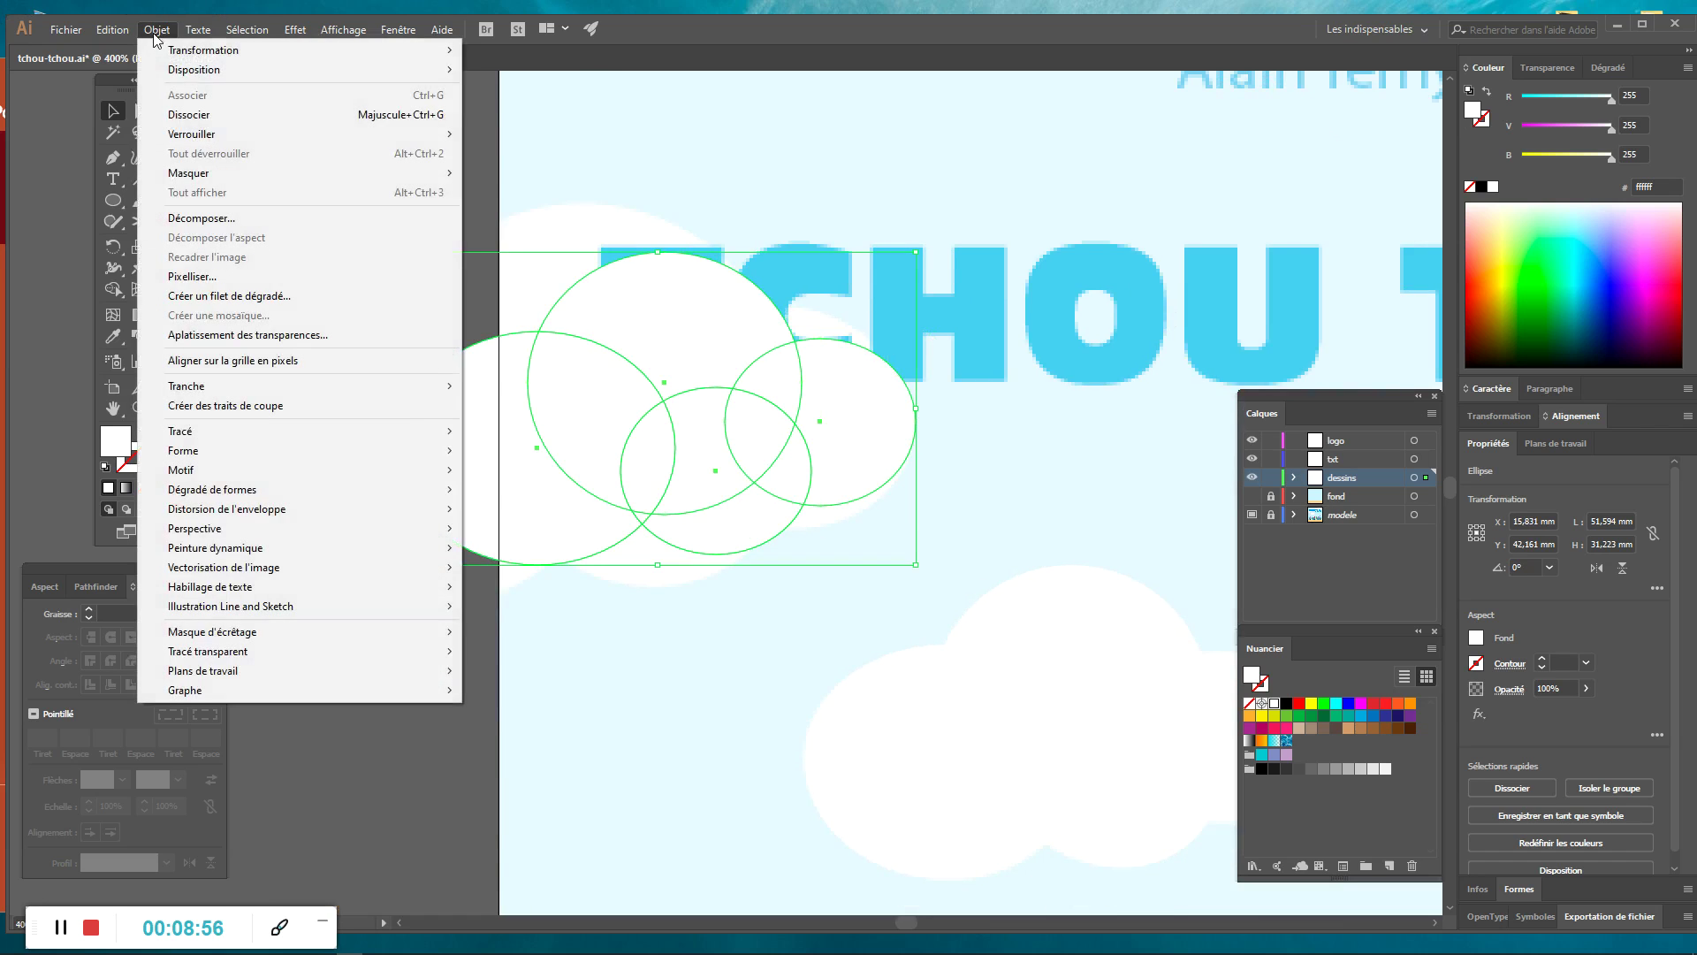
{"action": "left_click", "coordinate": [186, 114]}
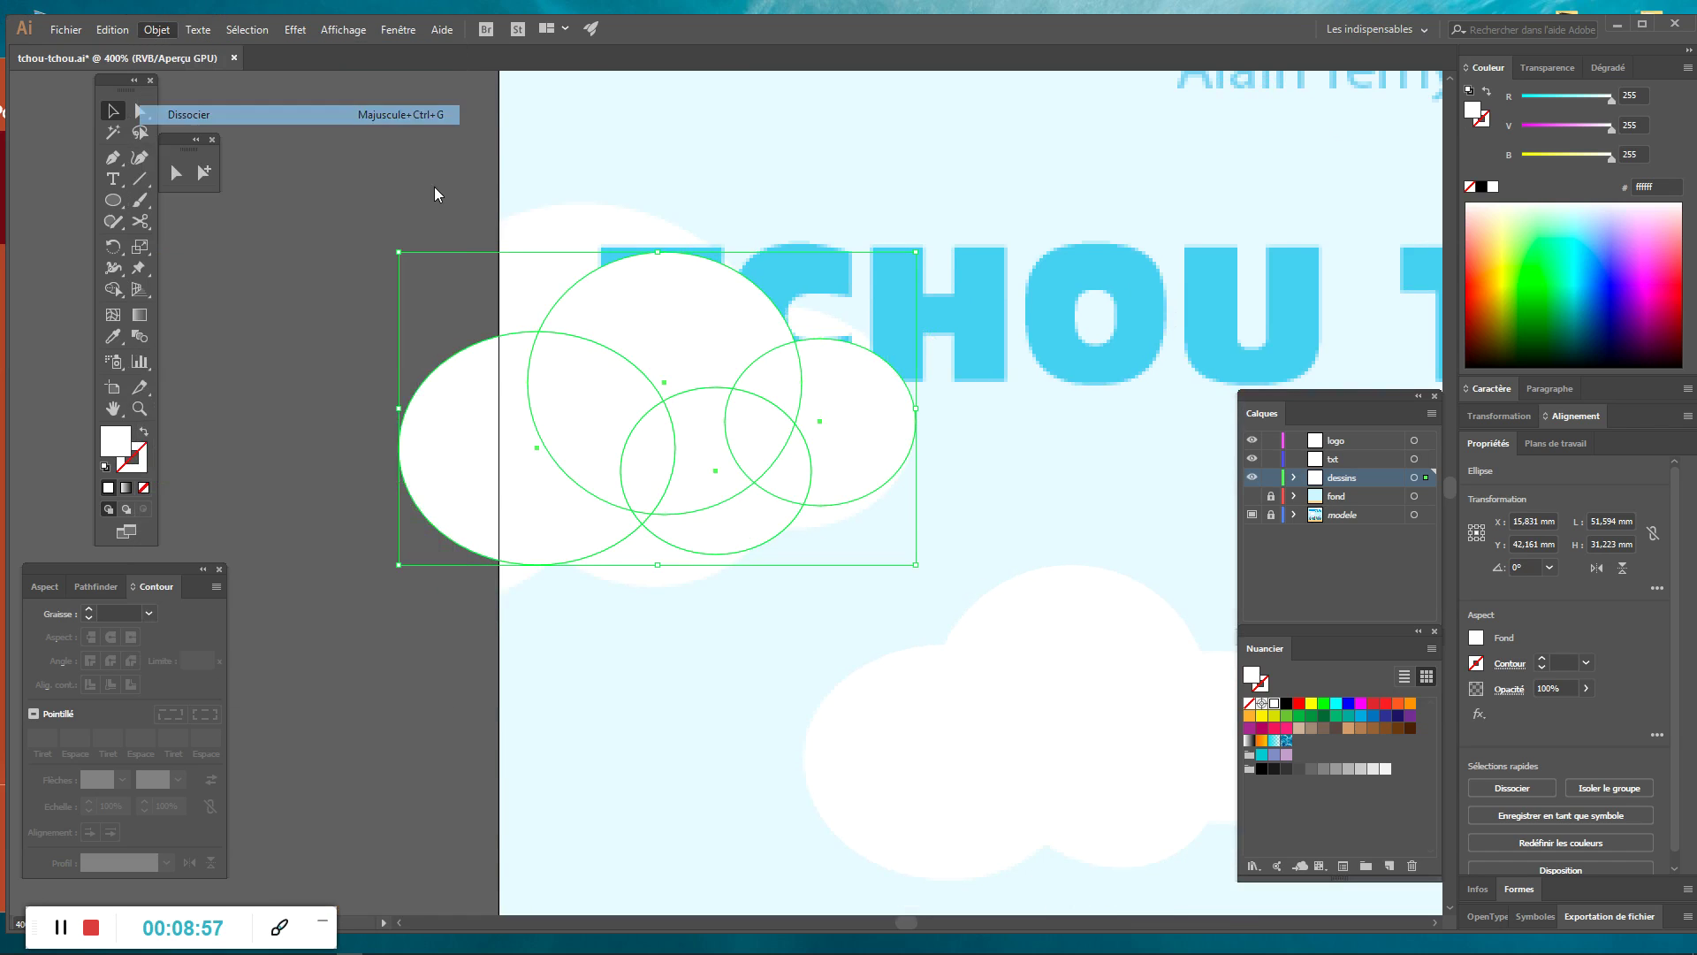
Swap the fill and stroke of the upper-left cloud's ellipses, recolour the outline pink (ff54ff) and deselect them.
{"action": "left_click", "coordinate": [144, 432]}
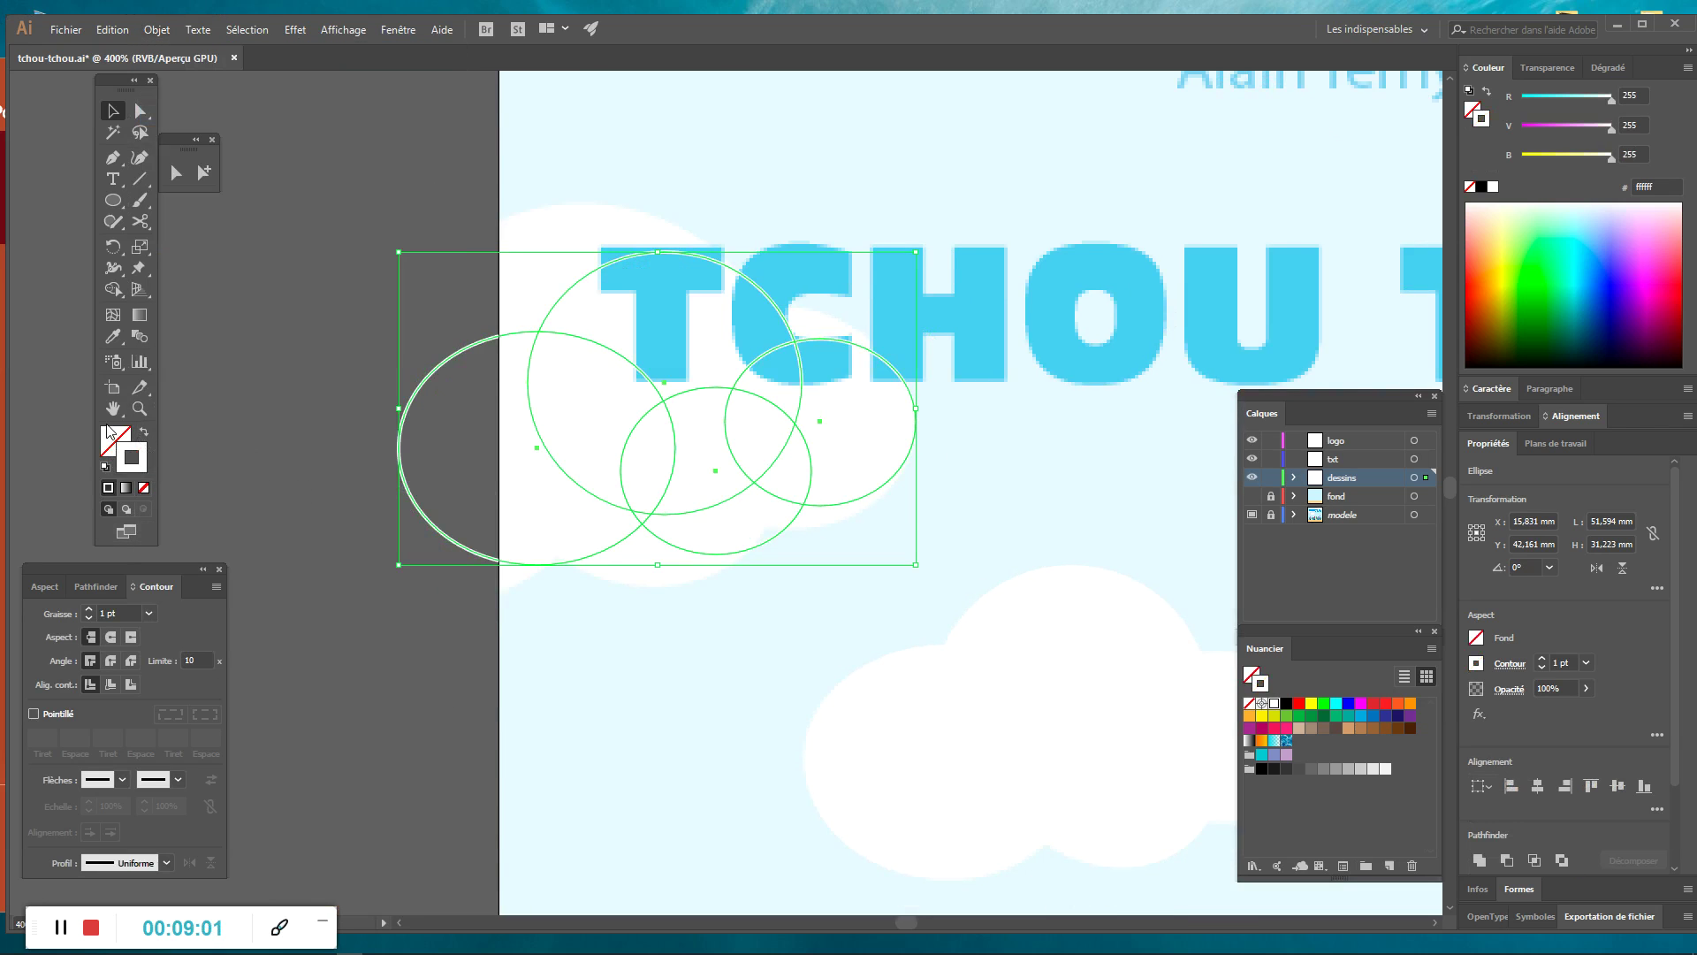
{"action": "left_click", "coordinate": [1551, 125]}
{"action": "left_click", "coordinate": [660, 640]}
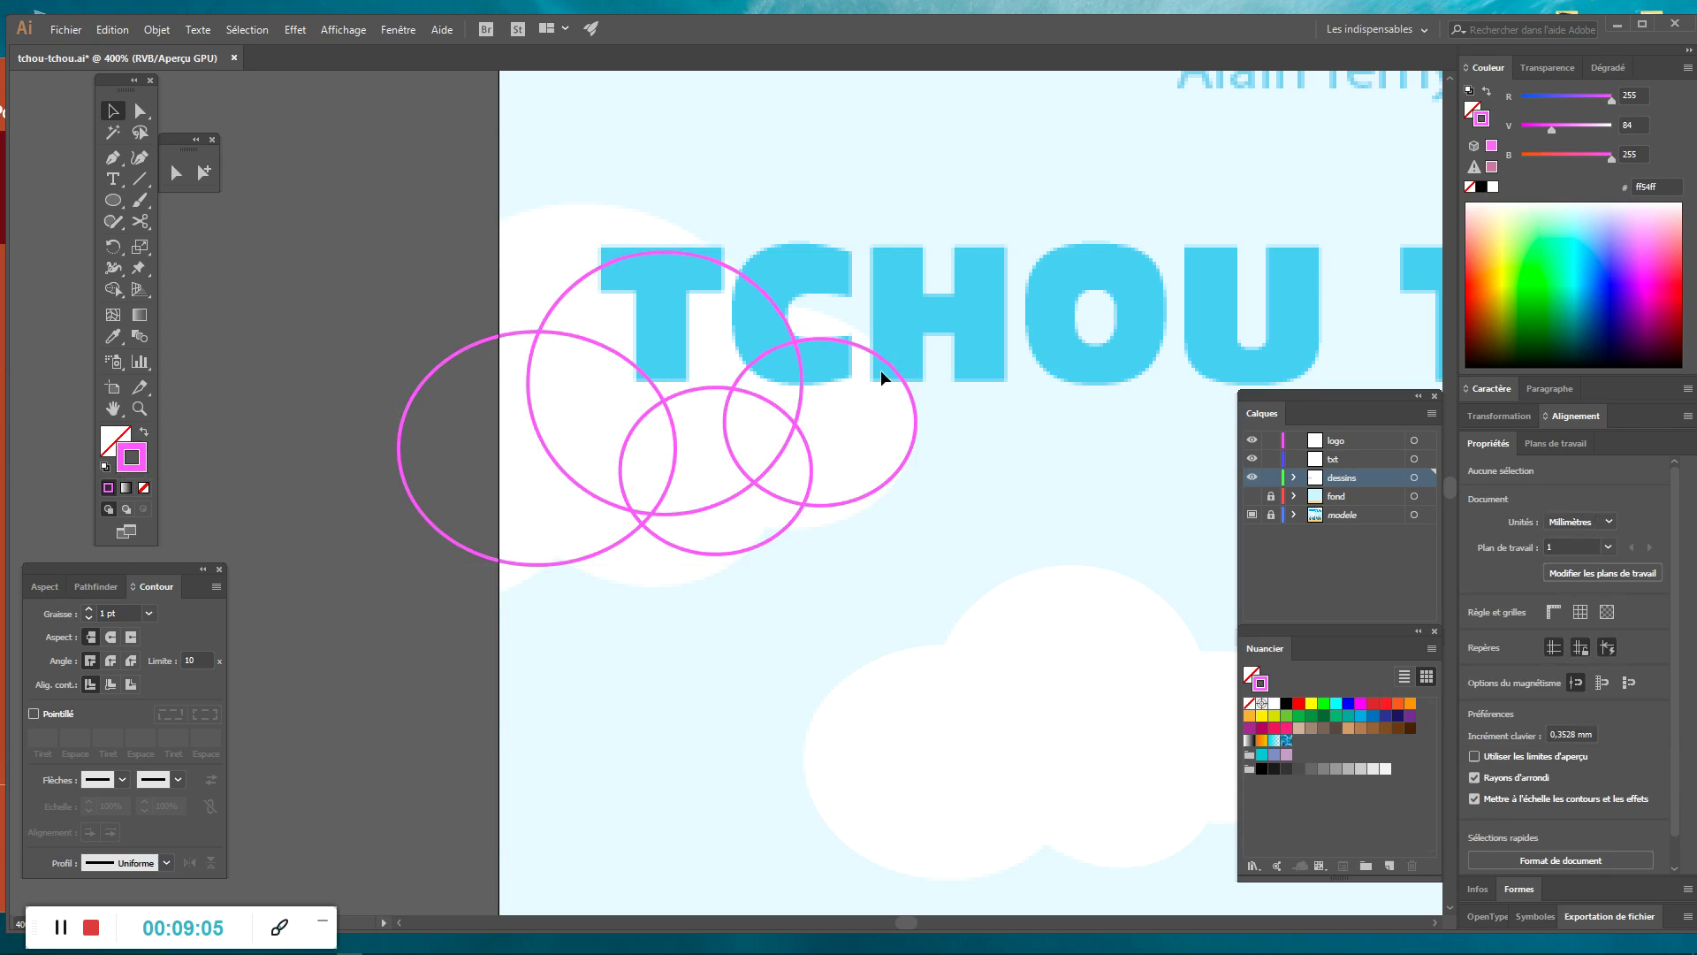
Enlarge the upper-left cloud's right ellipse to about 21.3 × 21.3 mm, and move the top ellipse onto the model, widening it to about 30.9 mm.
{"action": "left_click", "coordinate": [874, 349]}
{"action": "left_click_drag", "start_coordinate": [723, 507], "coordinate": [703, 523]}
{"action": "left_click_drag", "start_coordinate": [802, 338], "coordinate": [802, 310]}
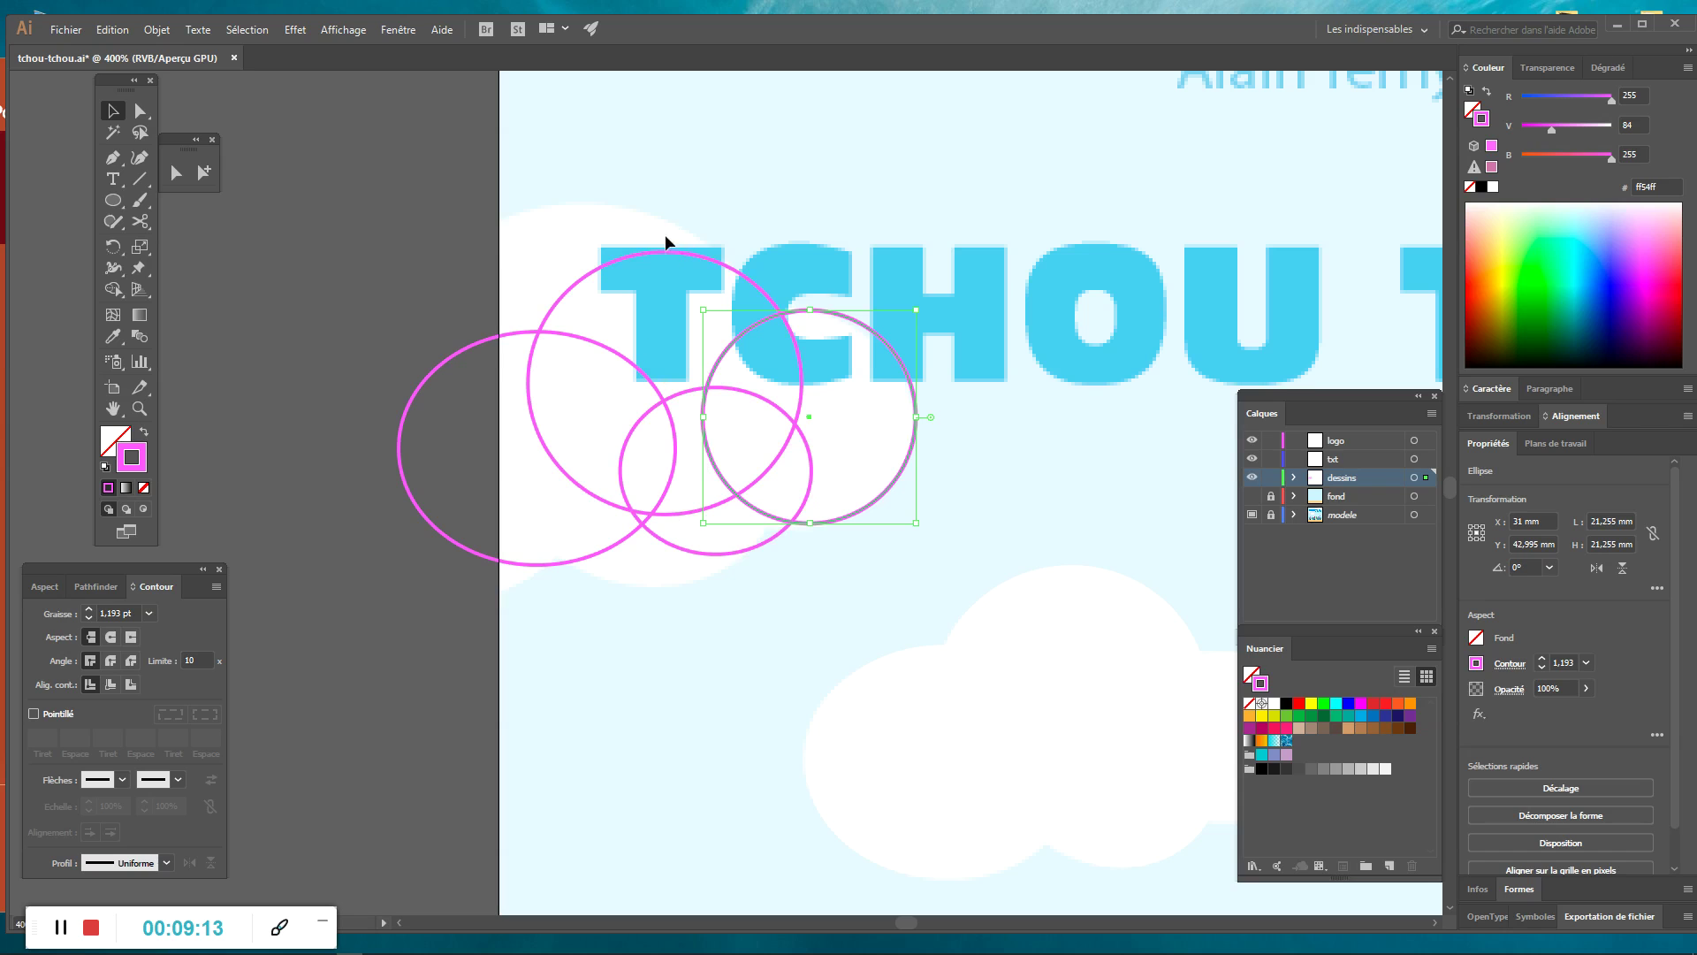
{"action": "left_click_drag", "start_coordinate": [664, 250], "coordinate": [580, 200]}
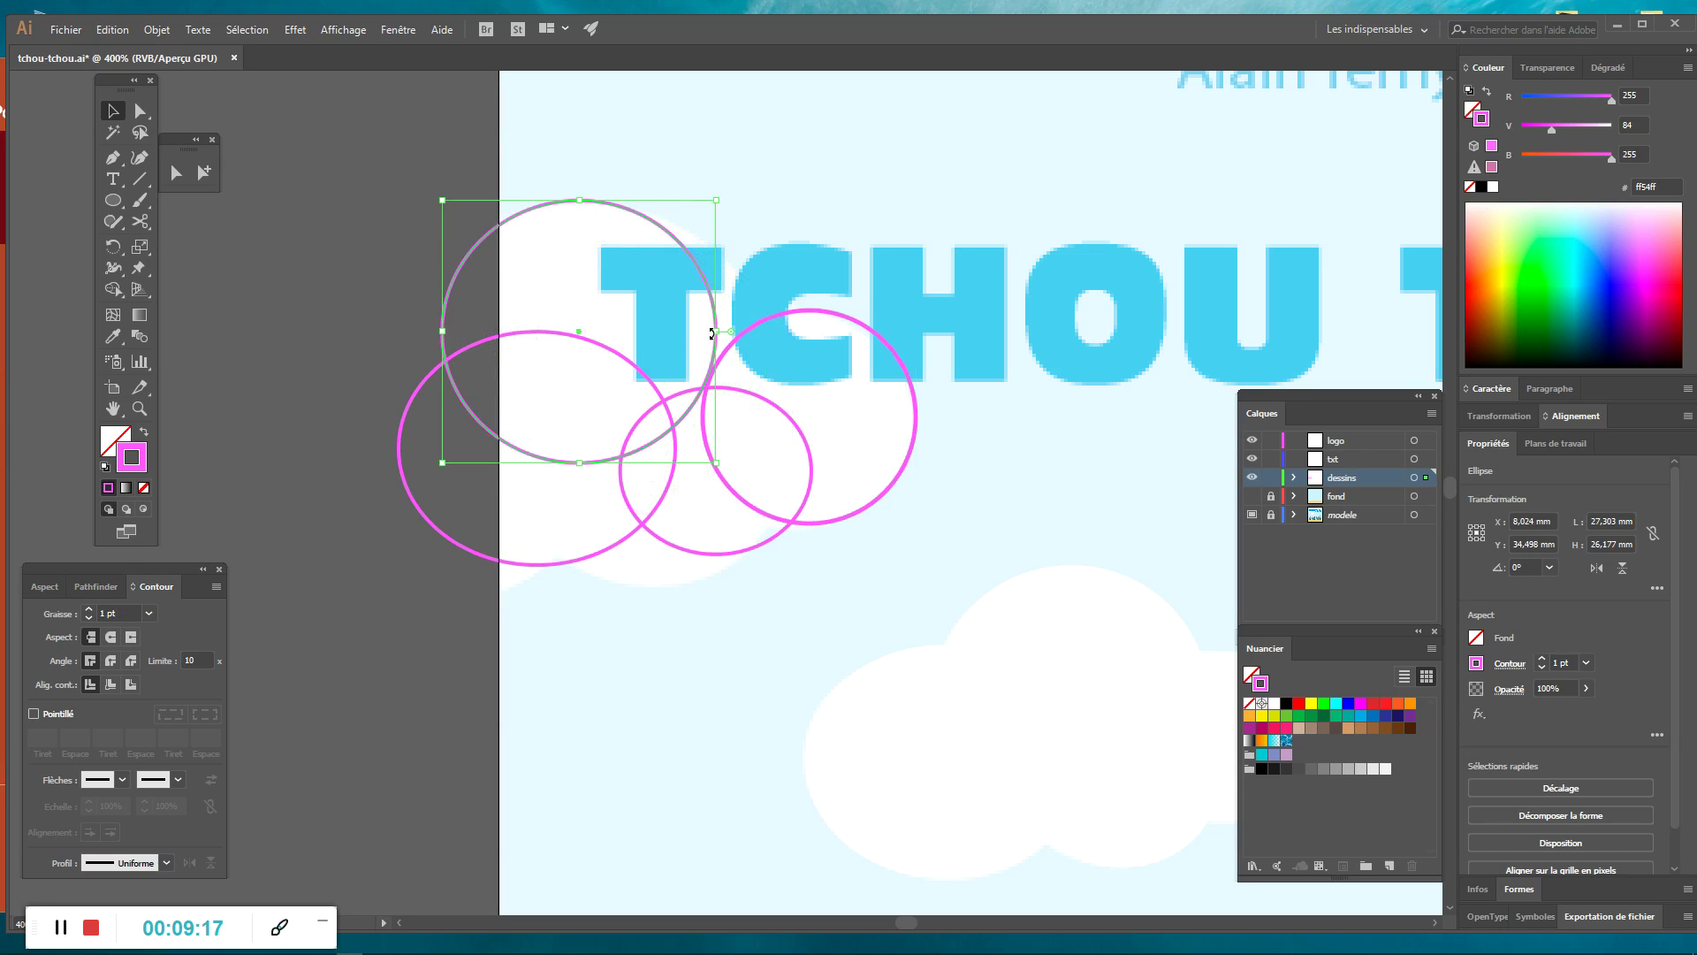
{"action": "left_click_drag", "start_coordinate": [722, 338], "coordinate": [753, 341]}
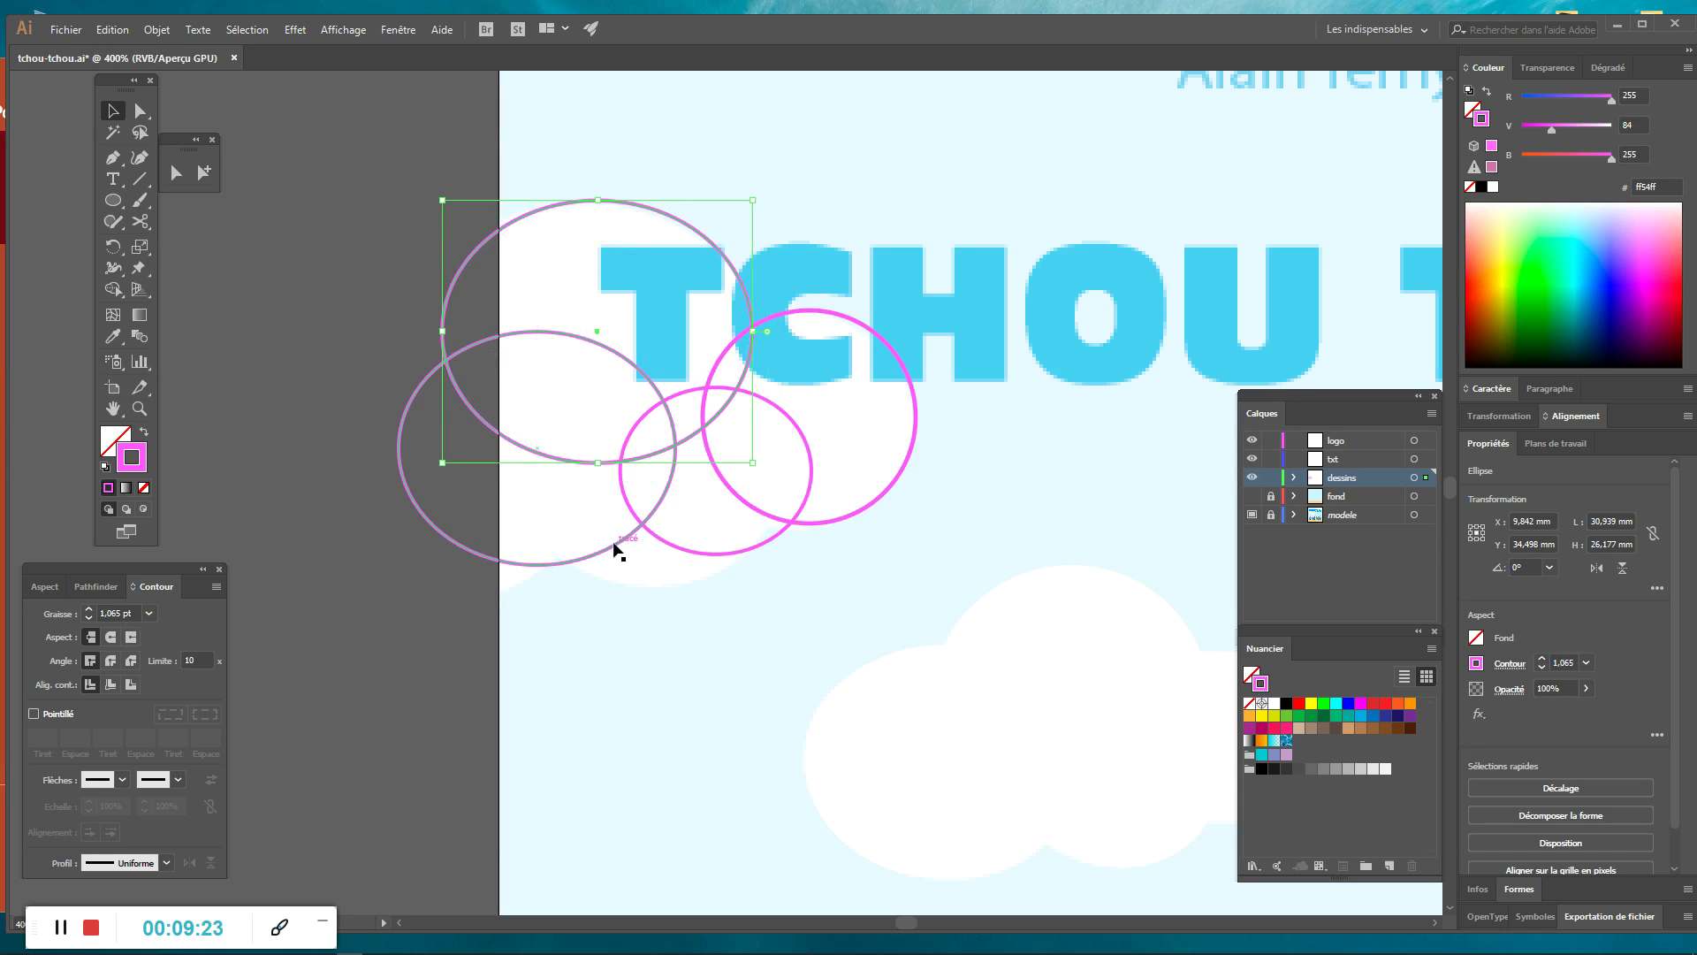
Move the upper-left cloud's left and bottom ellipses down and left onto the model, enlarging the bottom one to about 23.9 × 20.1 mm.
{"action": "left_click", "coordinate": [593, 557]}
{"action": "left_click_drag", "start_coordinate": [599, 550], "coordinate": [521, 580]}
{"action": "left_click_drag", "start_coordinate": [713, 557], "coordinate": [630, 586]}
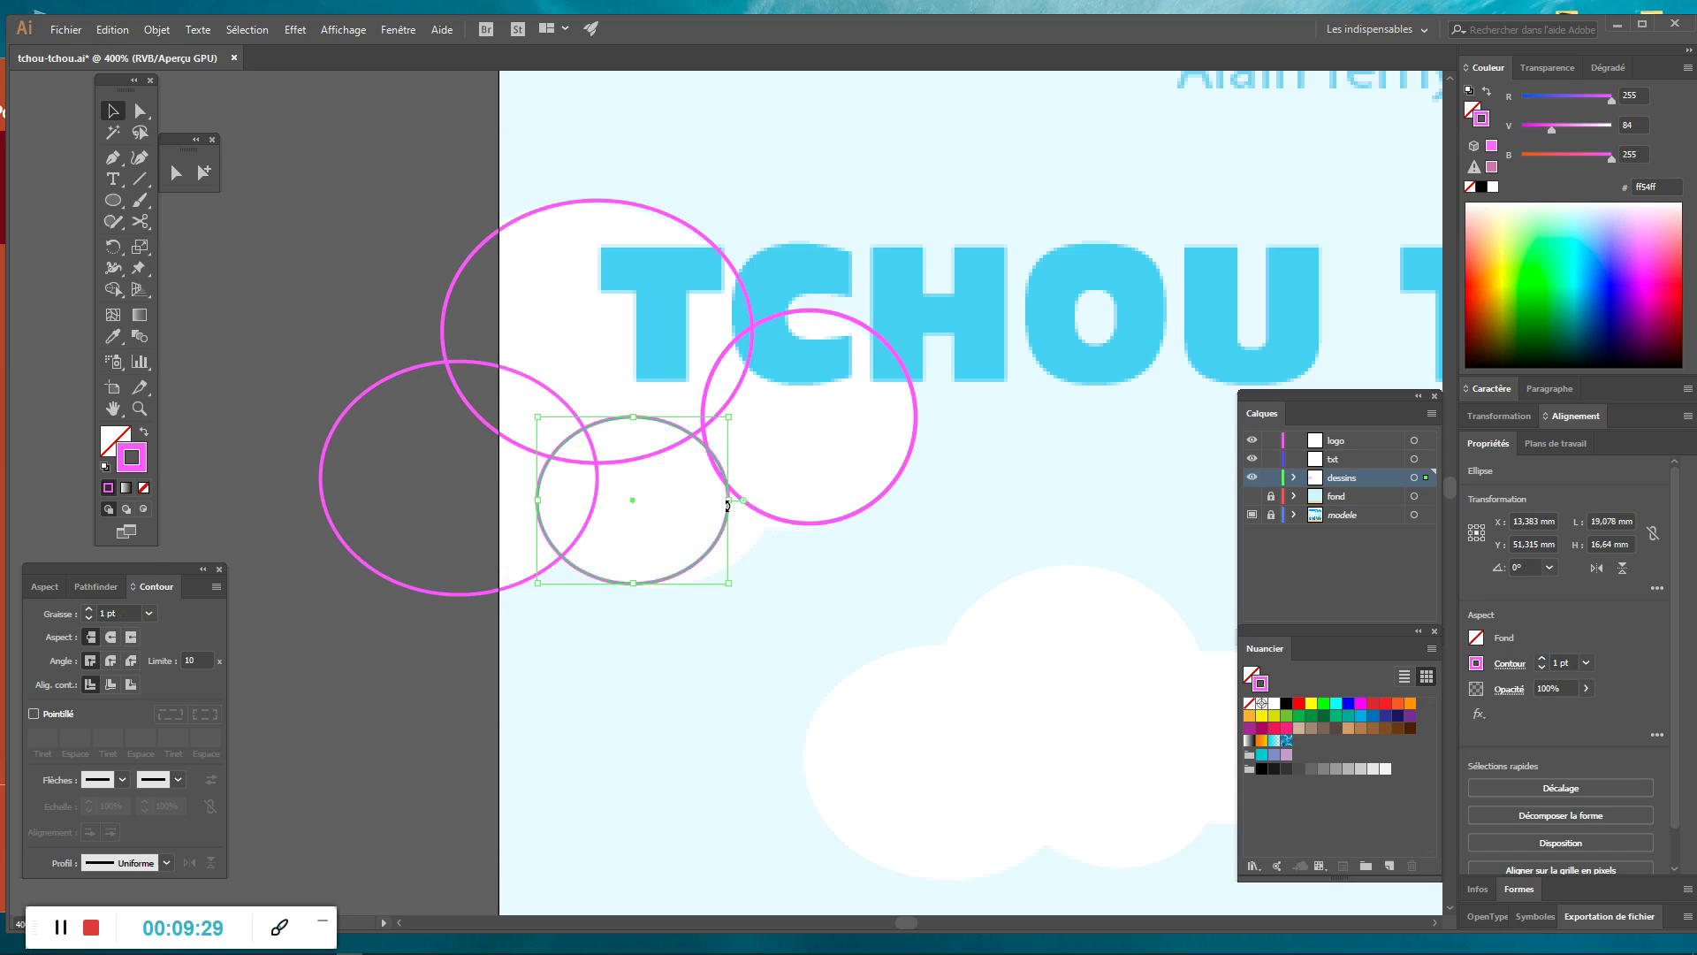
{"action": "left_click_drag", "start_coordinate": [728, 501], "coordinate": [777, 500]}
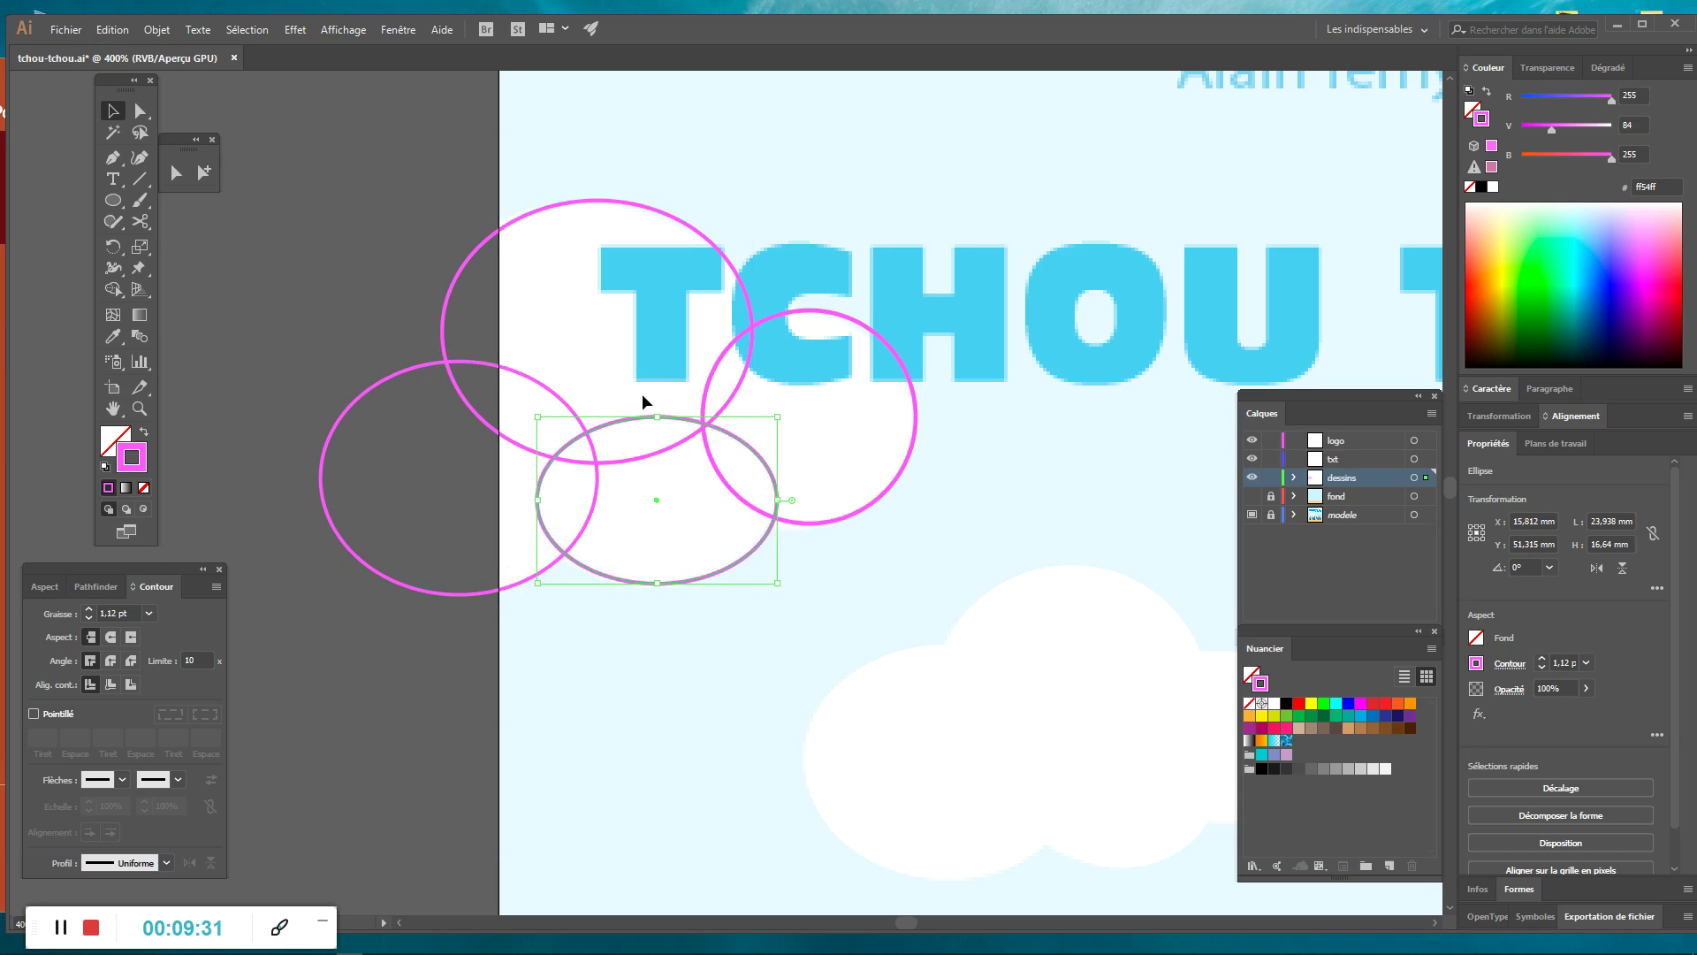
{"action": "left_click_drag", "start_coordinate": [656, 416], "coordinate": [657, 382]}
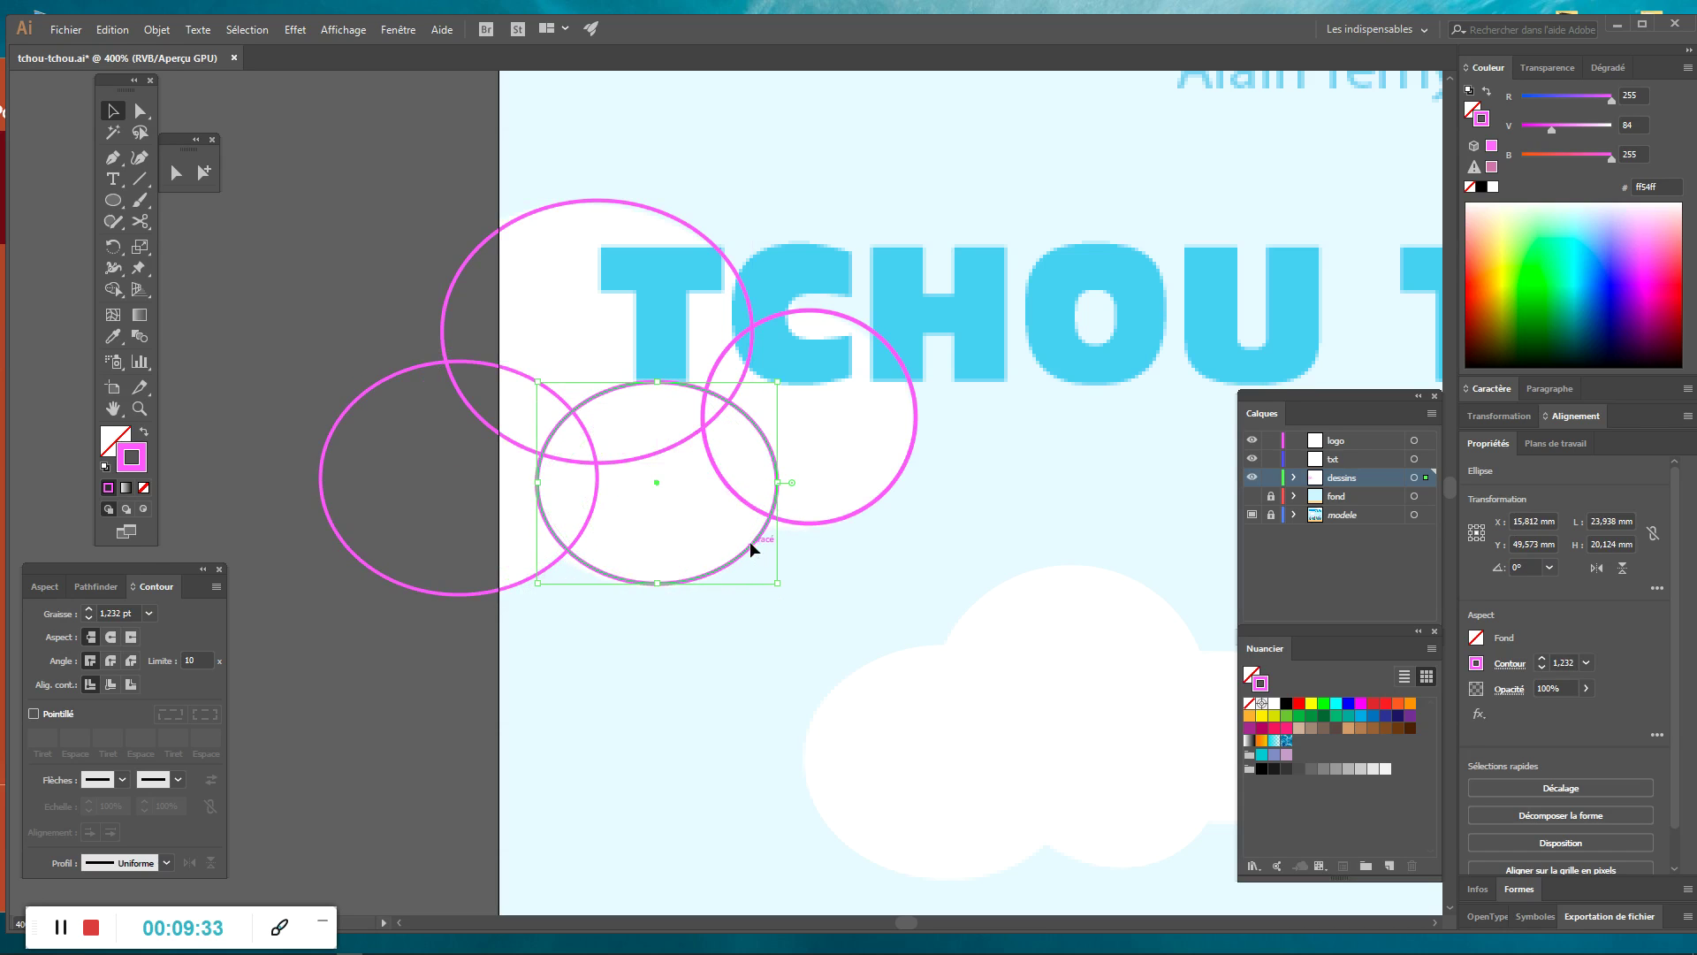
{"action": "left_click", "coordinate": [823, 574]}
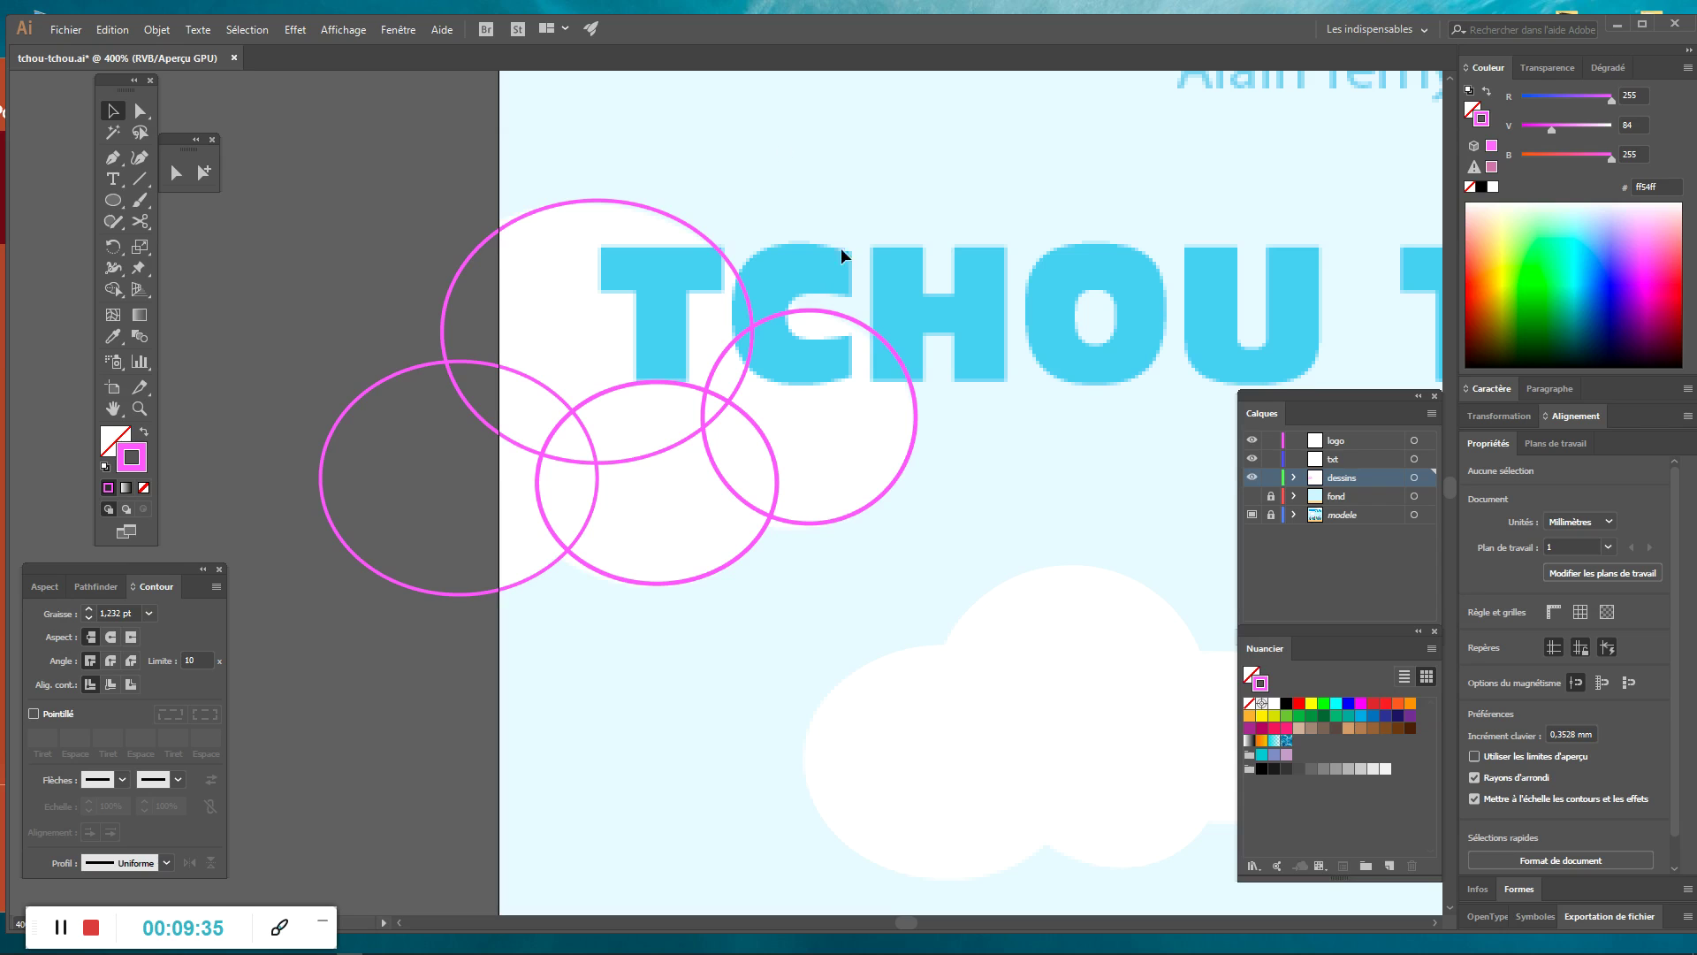
Select only the upper-left cloud's four ellipses, swap their fill and stroke, and set the fill to white.
{"action": "left_click_drag", "start_coordinate": [1013, 172], "coordinate": [276, 603]}
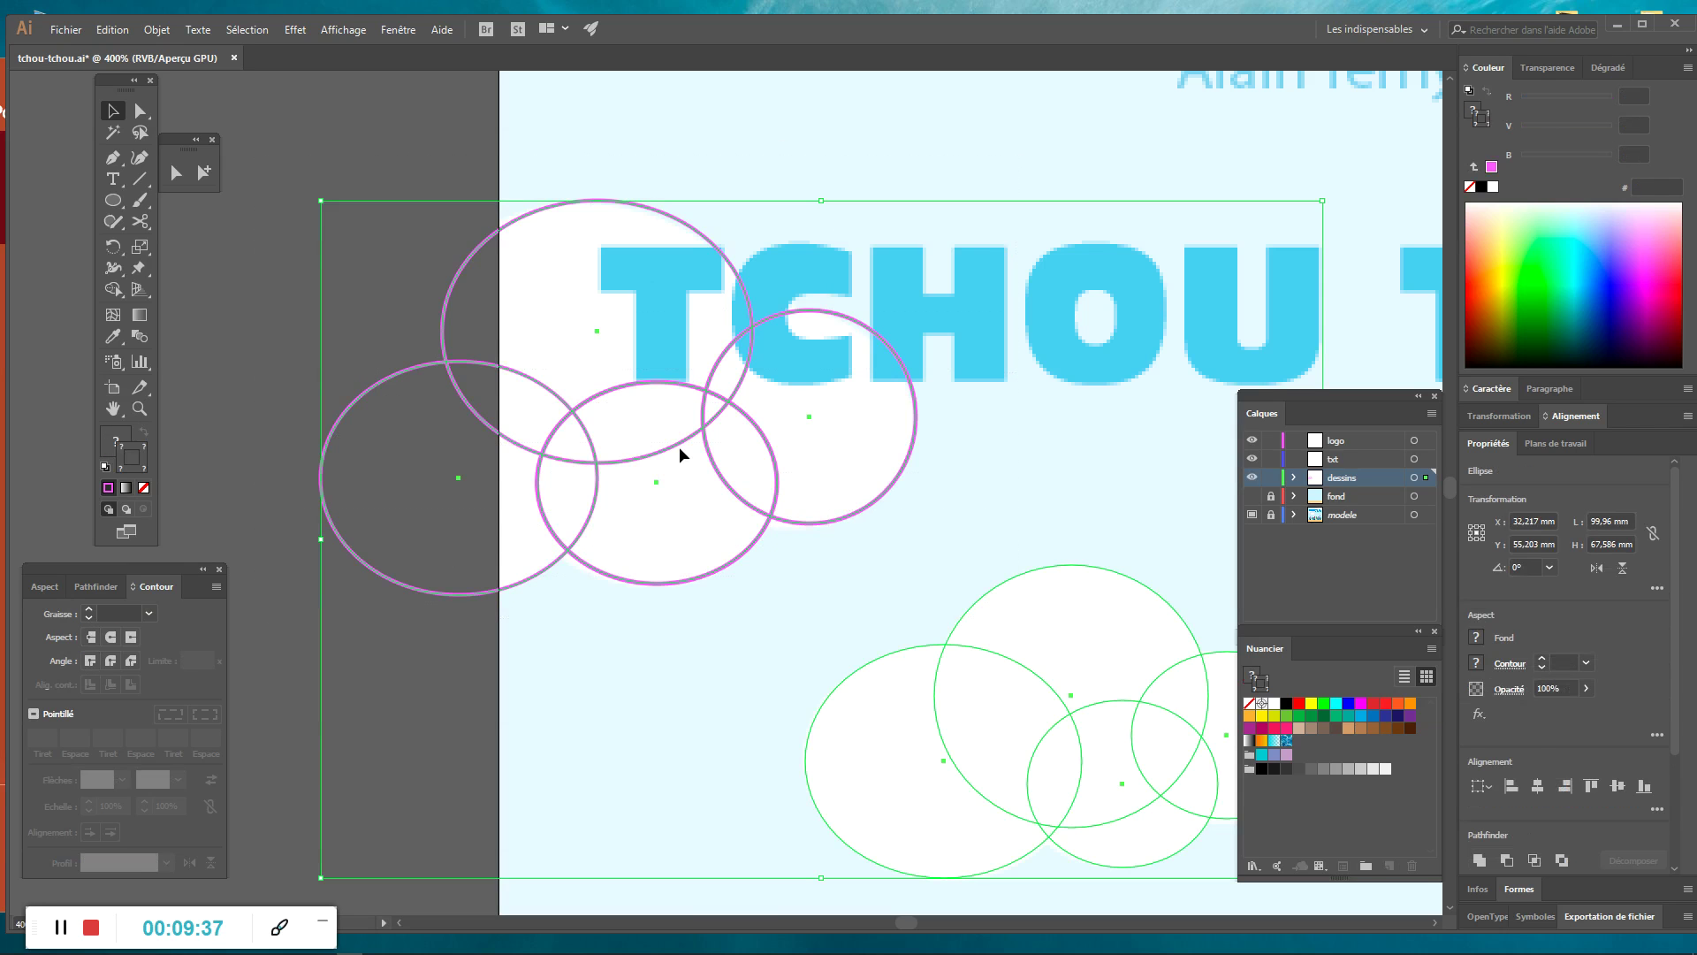
{"action": "left_click", "coordinate": [310, 99]}
{"action": "left_click_drag", "start_coordinate": [442, 151], "coordinate": [888, 557]}
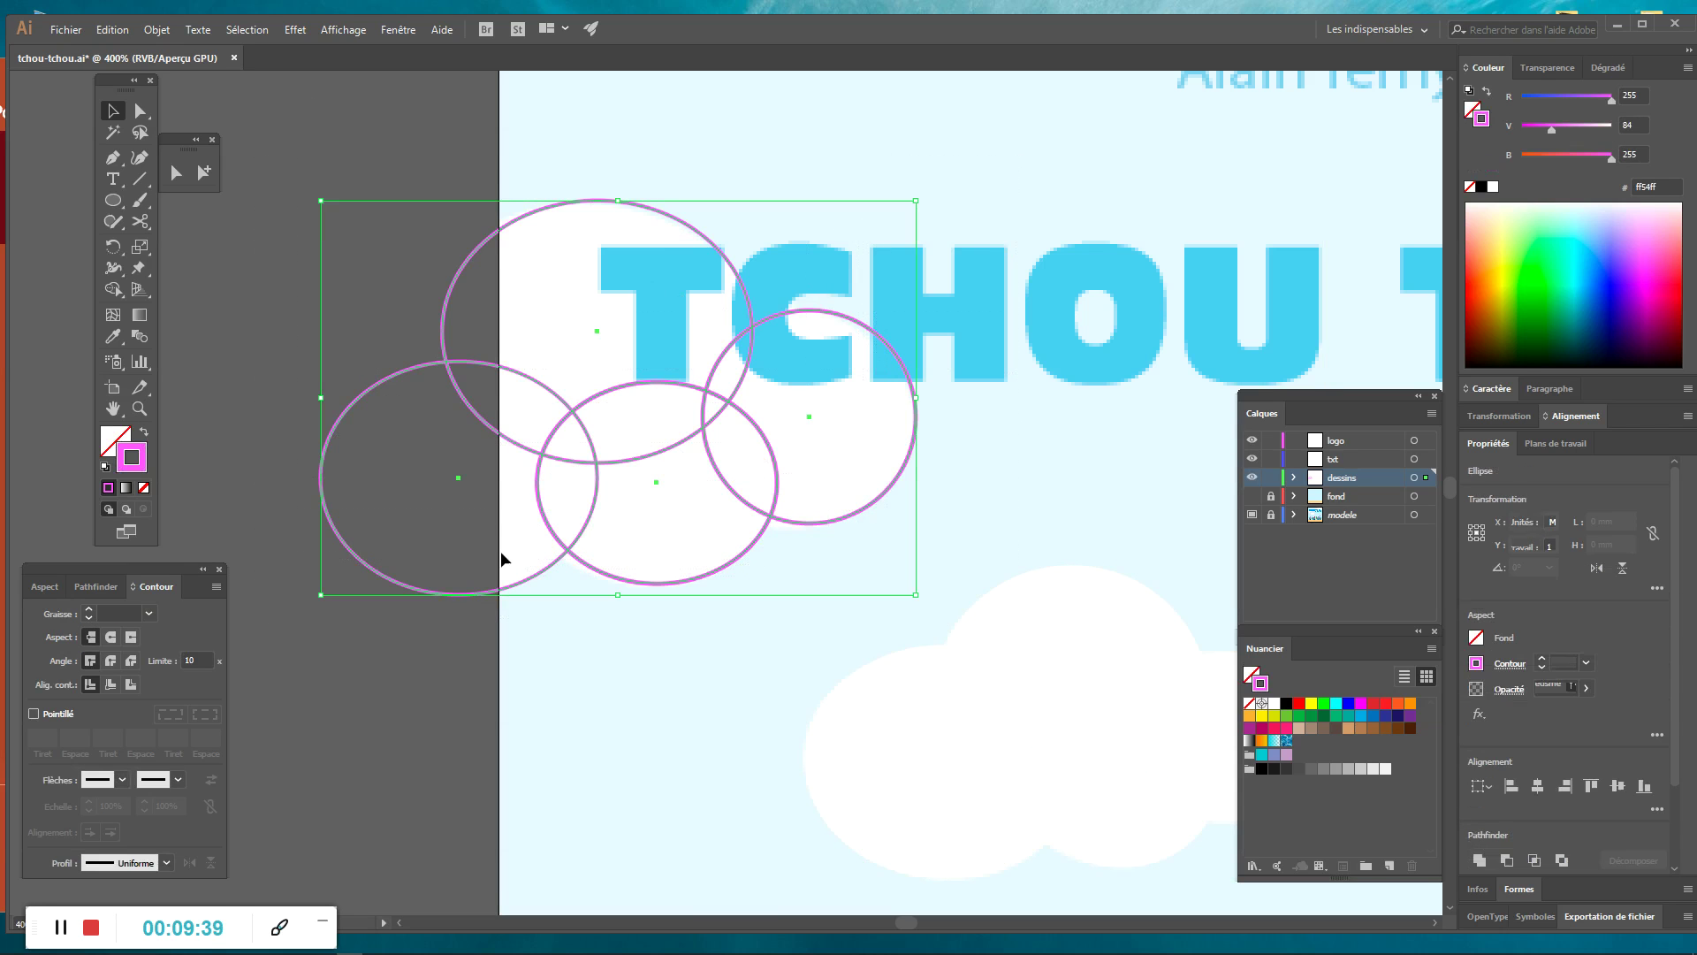
{"action": "left_click", "coordinate": [143, 433]}
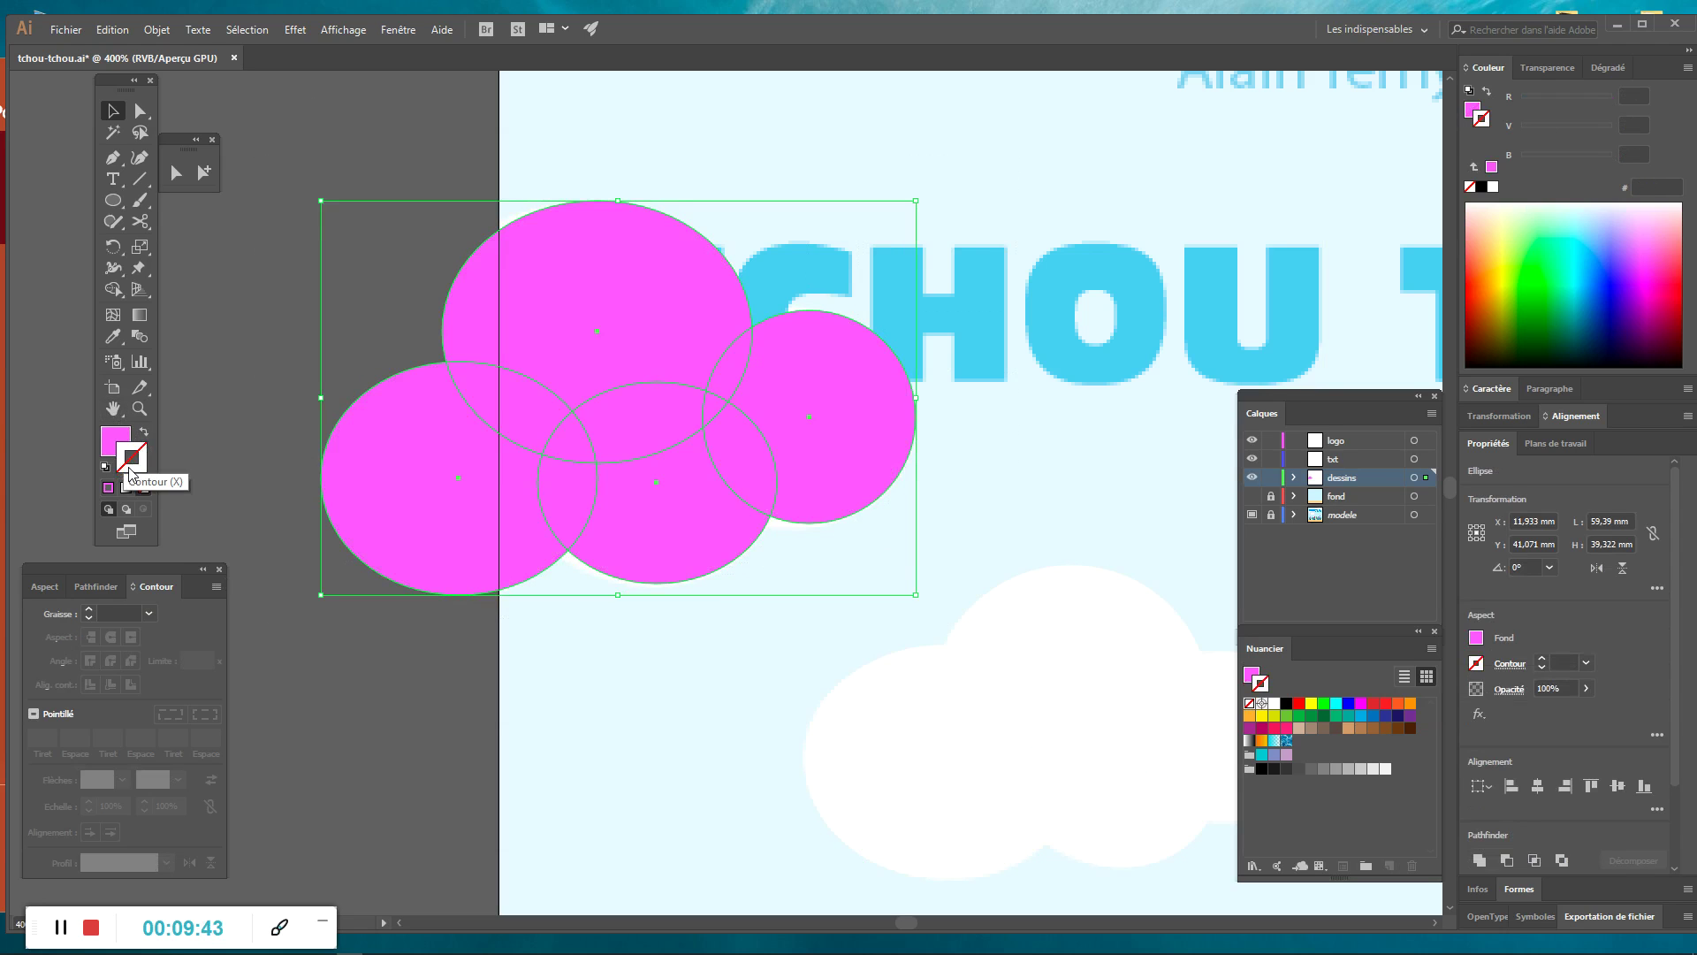
{"action": "left_click", "coordinate": [119, 443]}
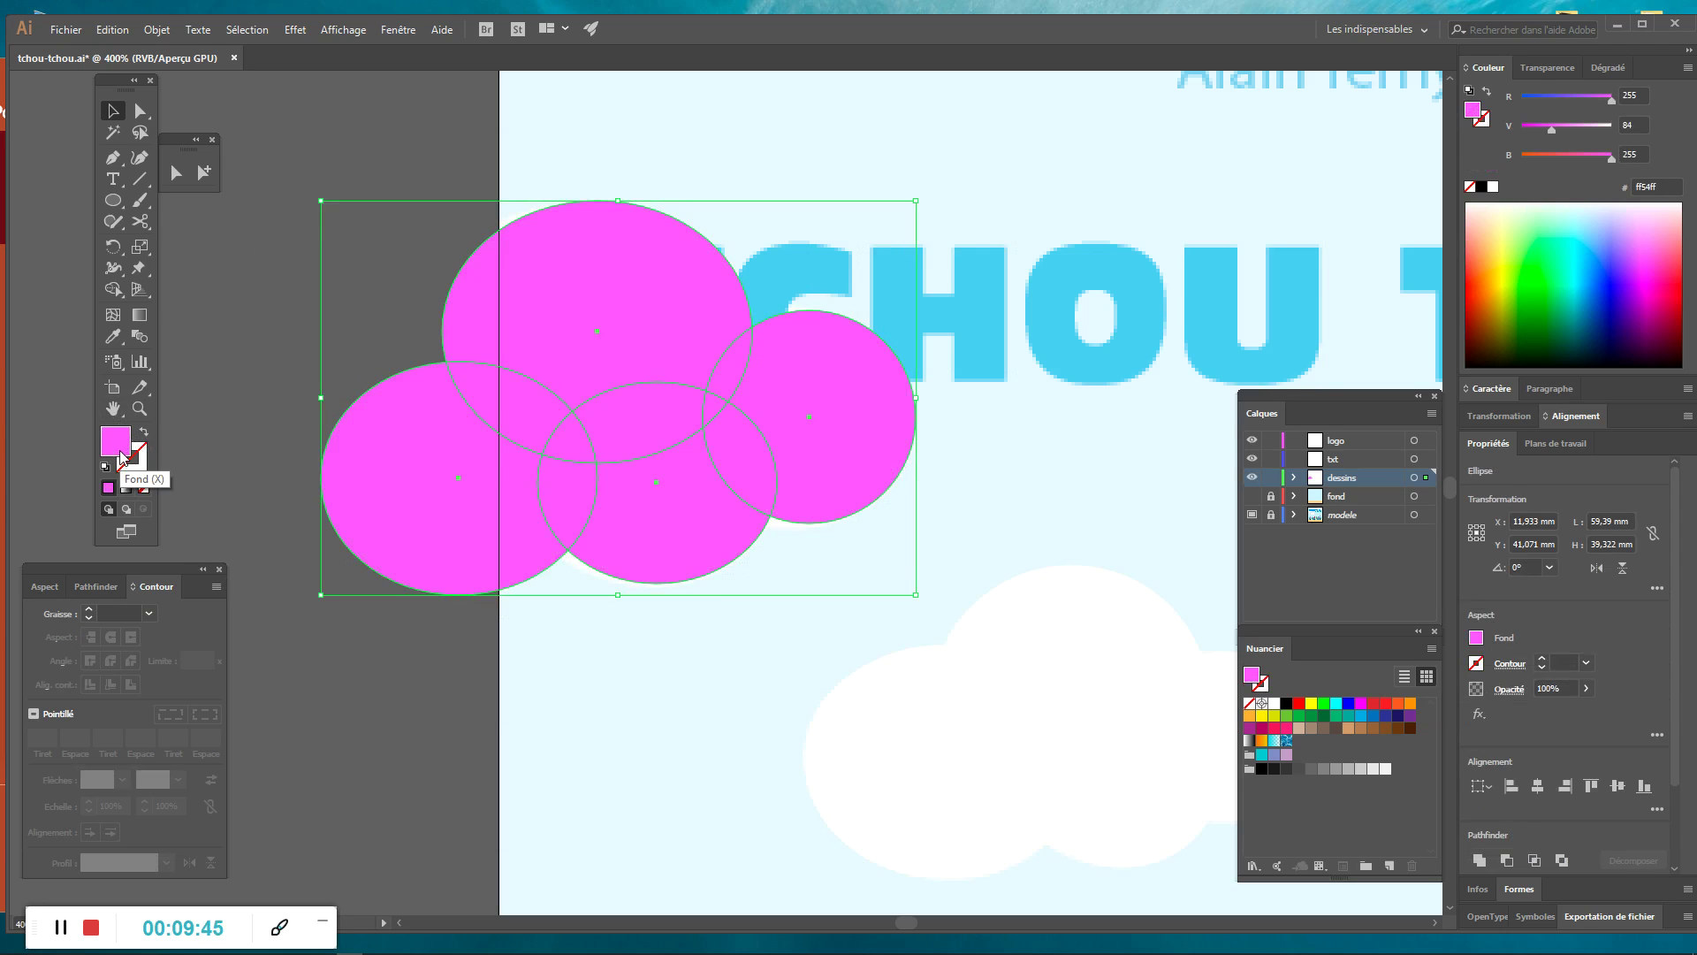
{"action": "left_click", "coordinate": [1275, 705]}
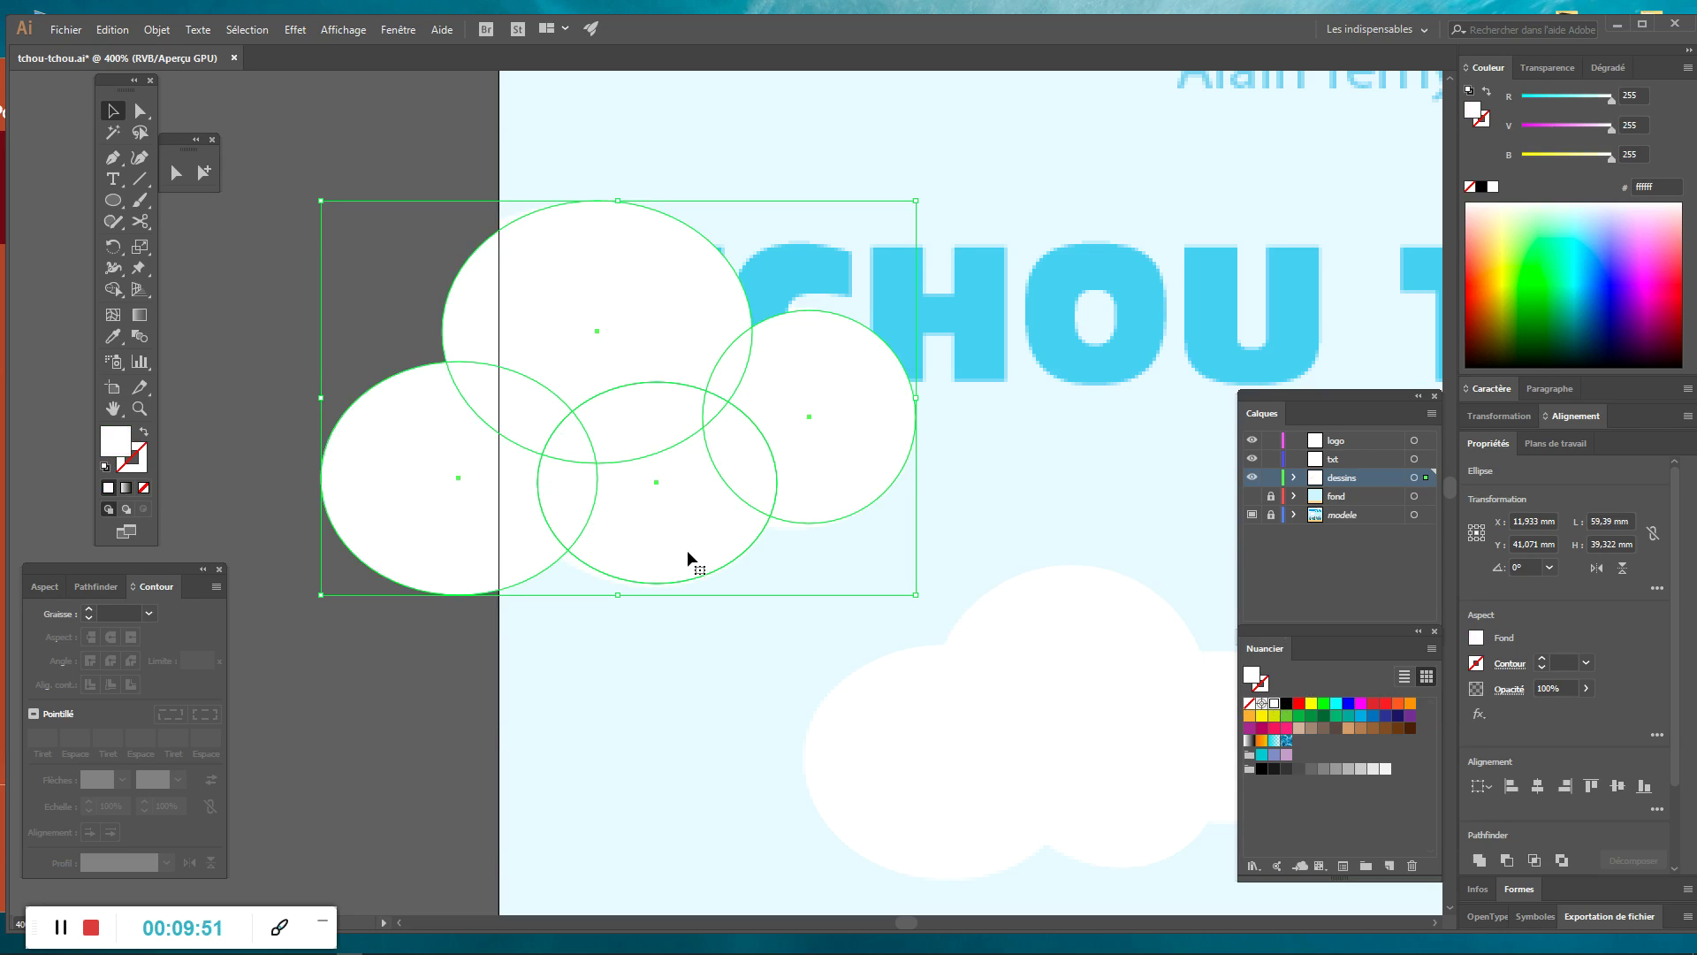
Enlarge the upper-left cloud's bottom ellipse slightly to the left and downward, and deselect it.
{"action": "left_click", "coordinate": [644, 640]}
{"action": "left_click", "coordinate": [614, 568]}
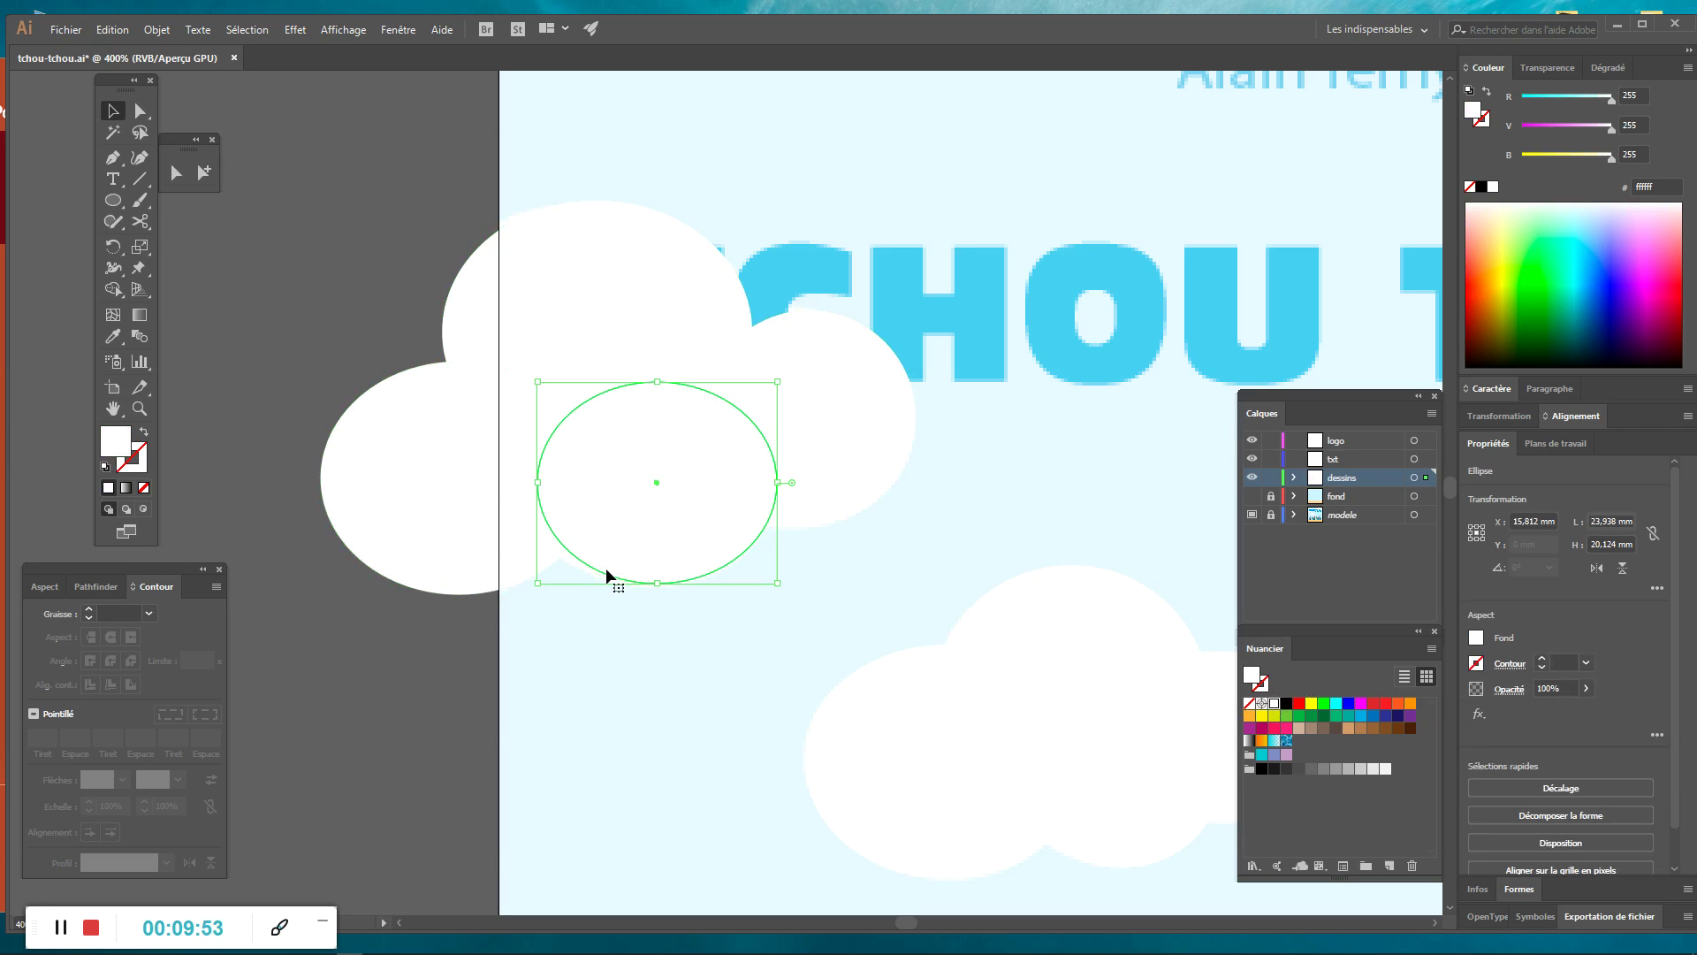
{"action": "left_click_drag", "start_coordinate": [543, 588], "coordinate": [520, 583]}
{"action": "left_click_drag", "start_coordinate": [781, 584], "coordinate": [770, 591]}
{"action": "left_click", "coordinate": [842, 282]}
Group the upper-left cloud's four ellipses and close the detached direct selection toolbar.
{"action": "left_click_drag", "start_coordinate": [398, 201], "coordinate": [902, 560]}
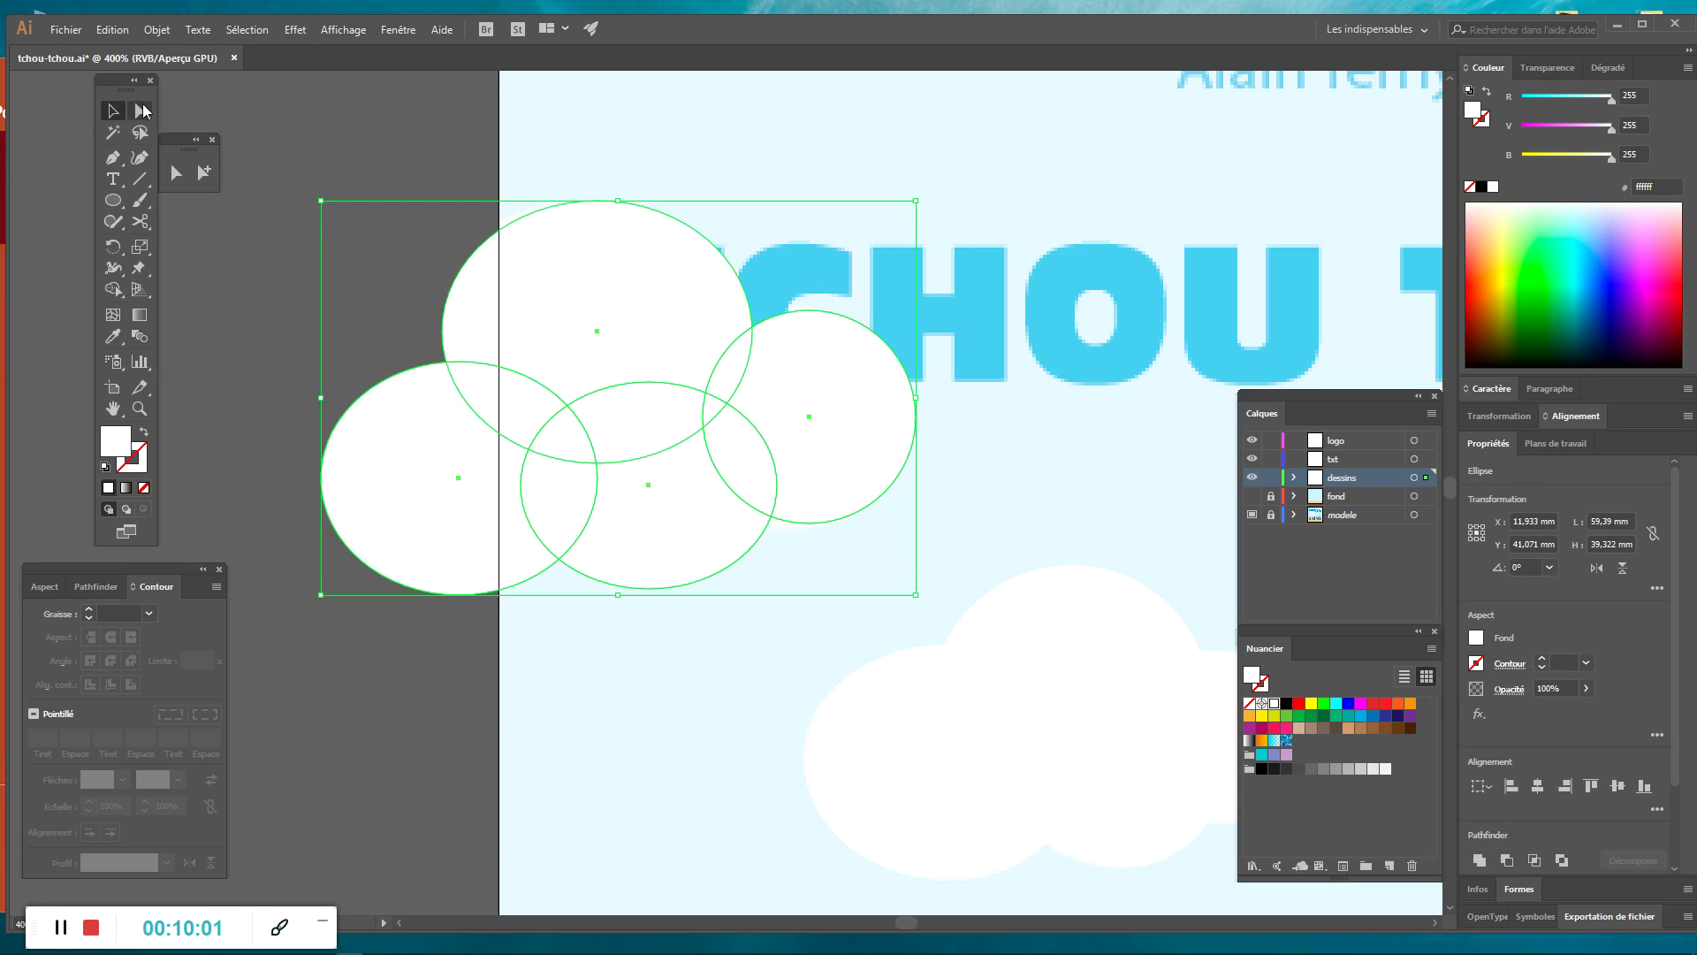
{"action": "left_click", "coordinate": [156, 35]}
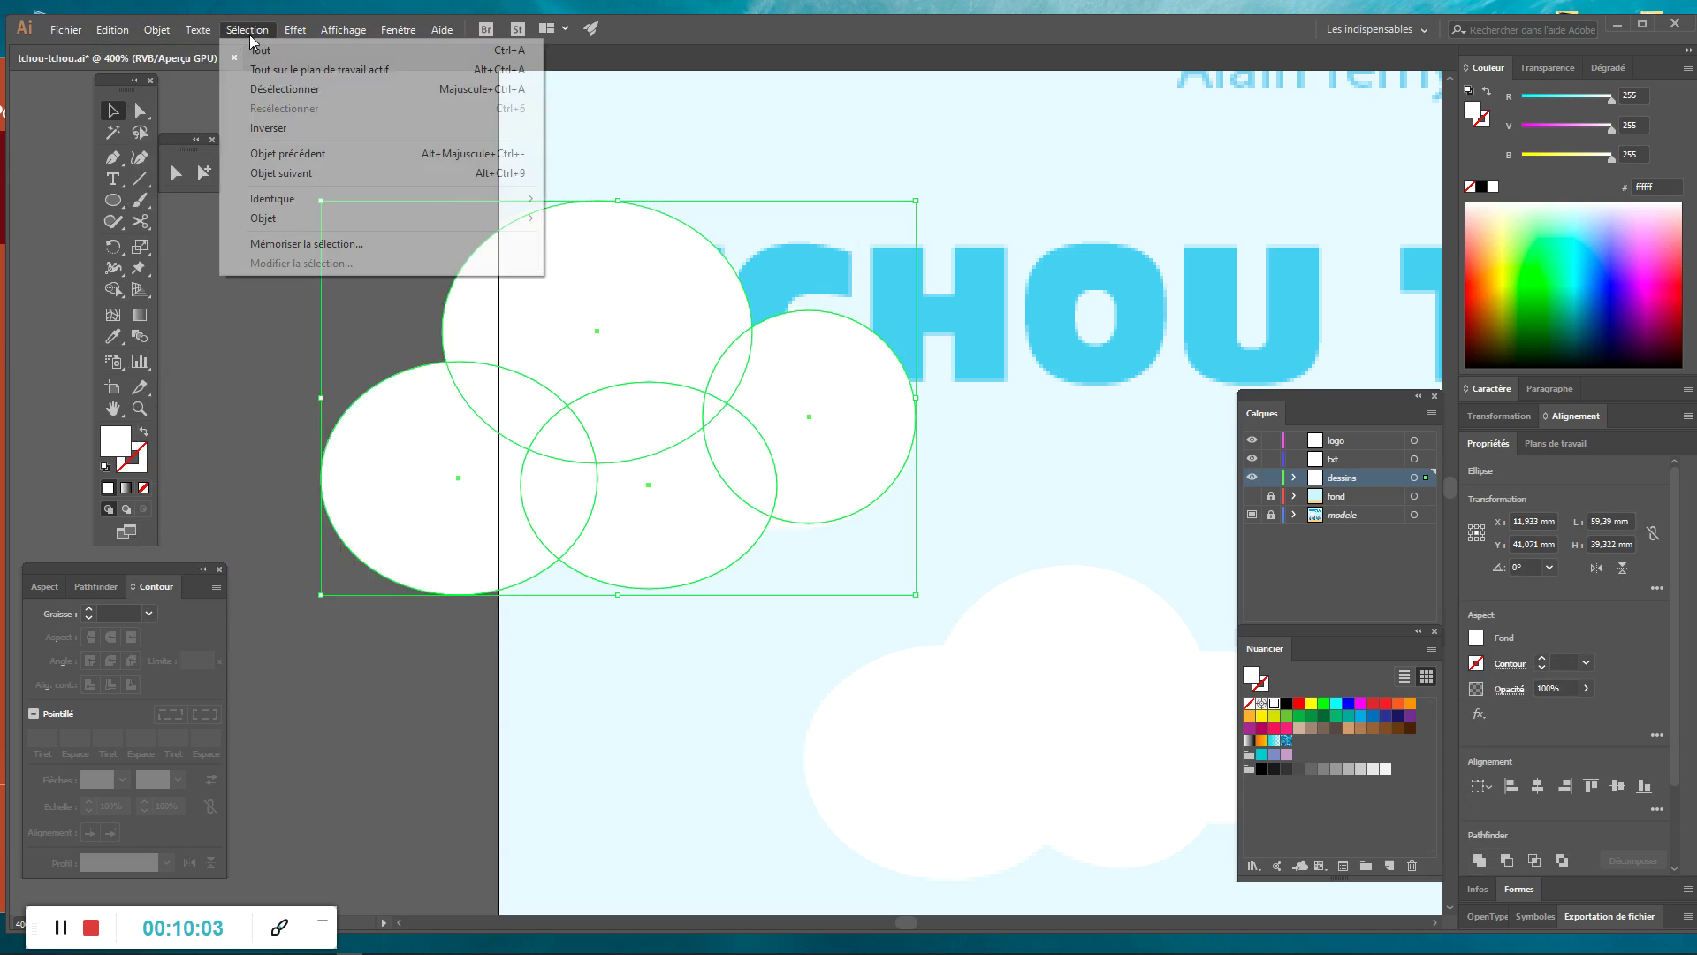
{"action": "left_click", "coordinate": [193, 97]}
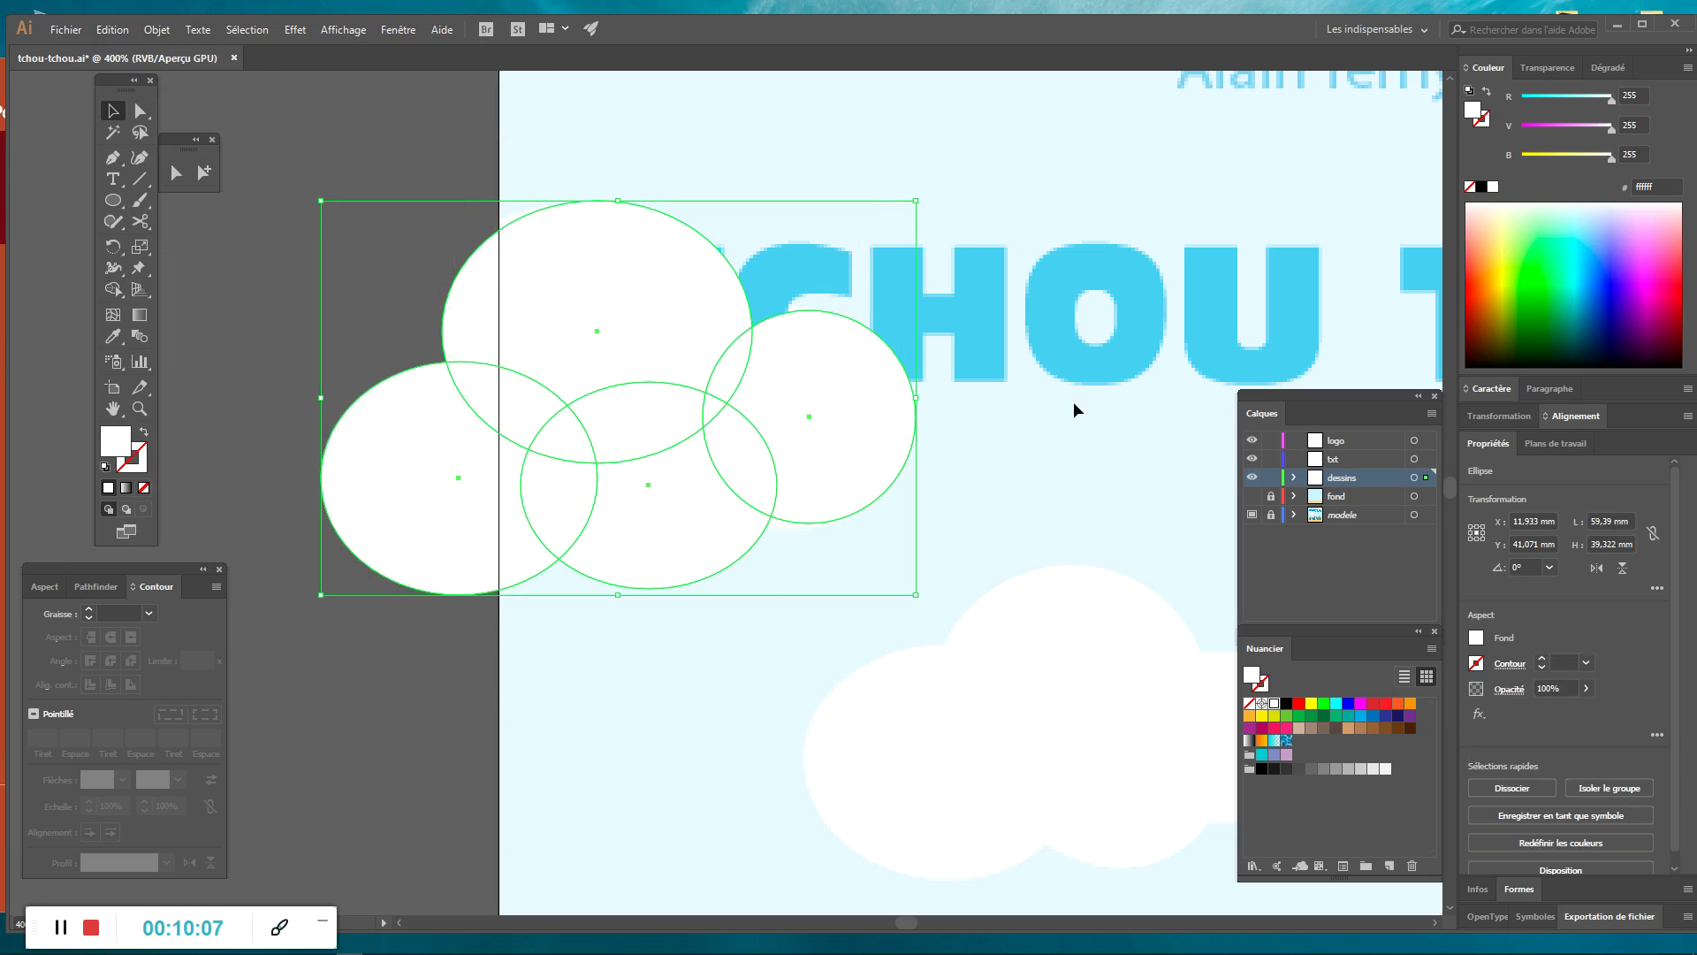
{"action": "left_click", "coordinate": [842, 562]}
{"action": "left_click", "coordinate": [817, 517]}
{"action": "key", "text": "space"}
{"action": "left_click_drag", "start_coordinate": [891, 364], "coordinate": [746, 345]}
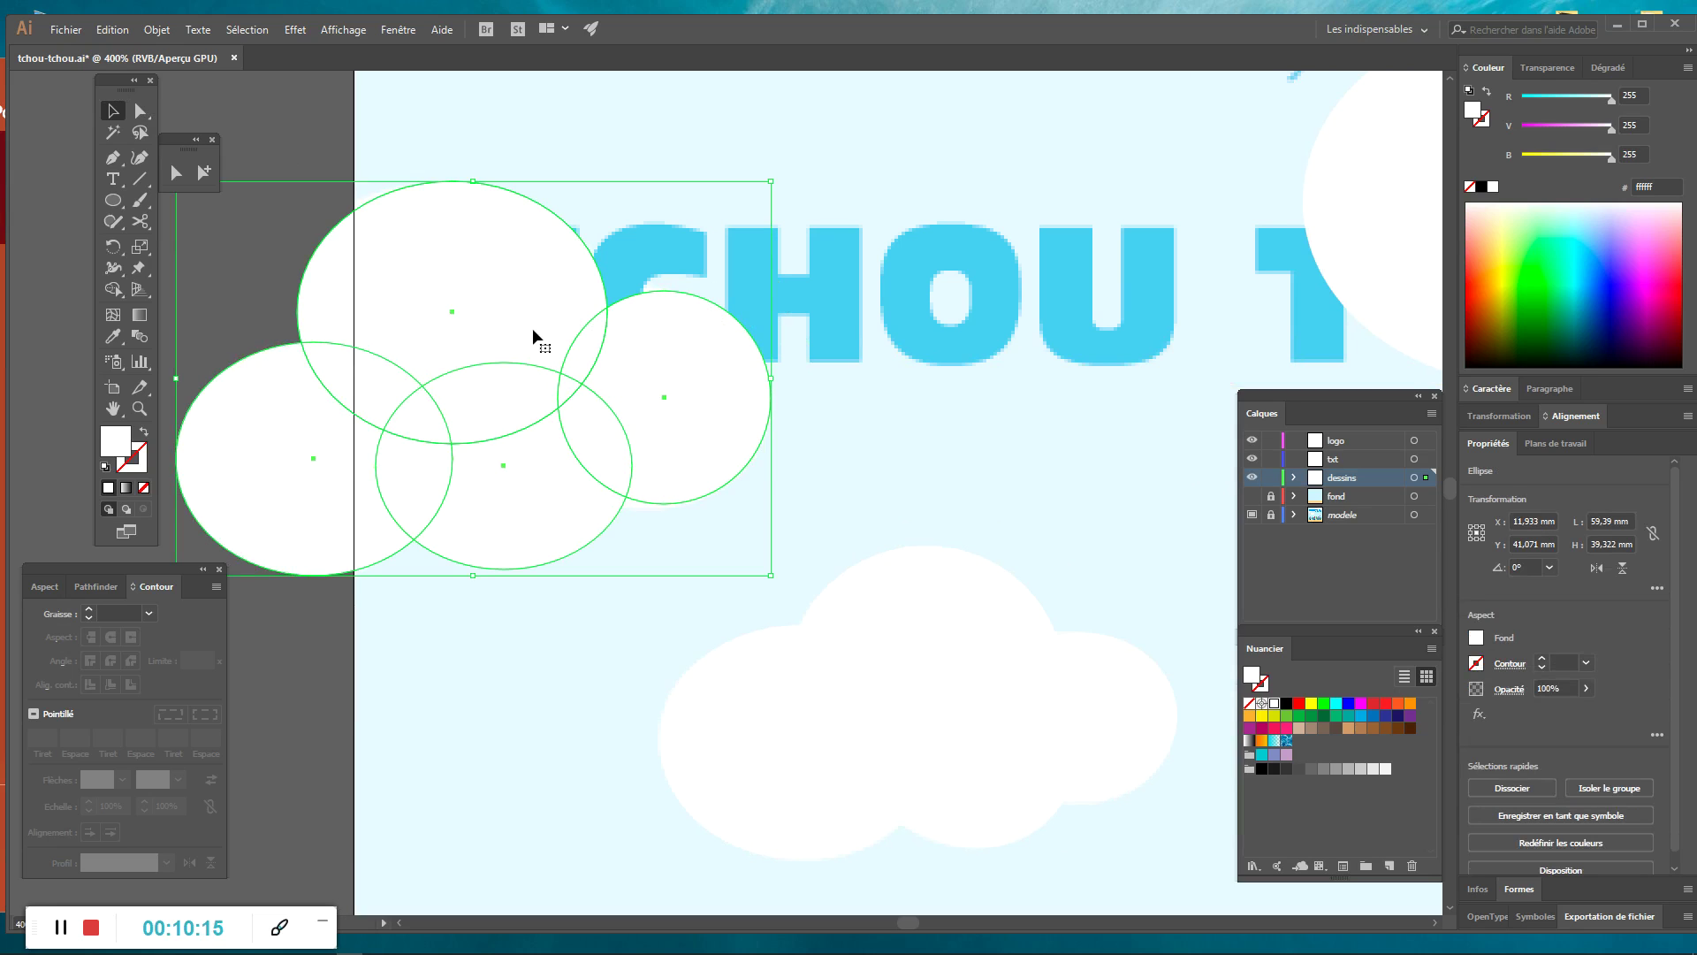
{"action": "left_click", "coordinate": [212, 139]}
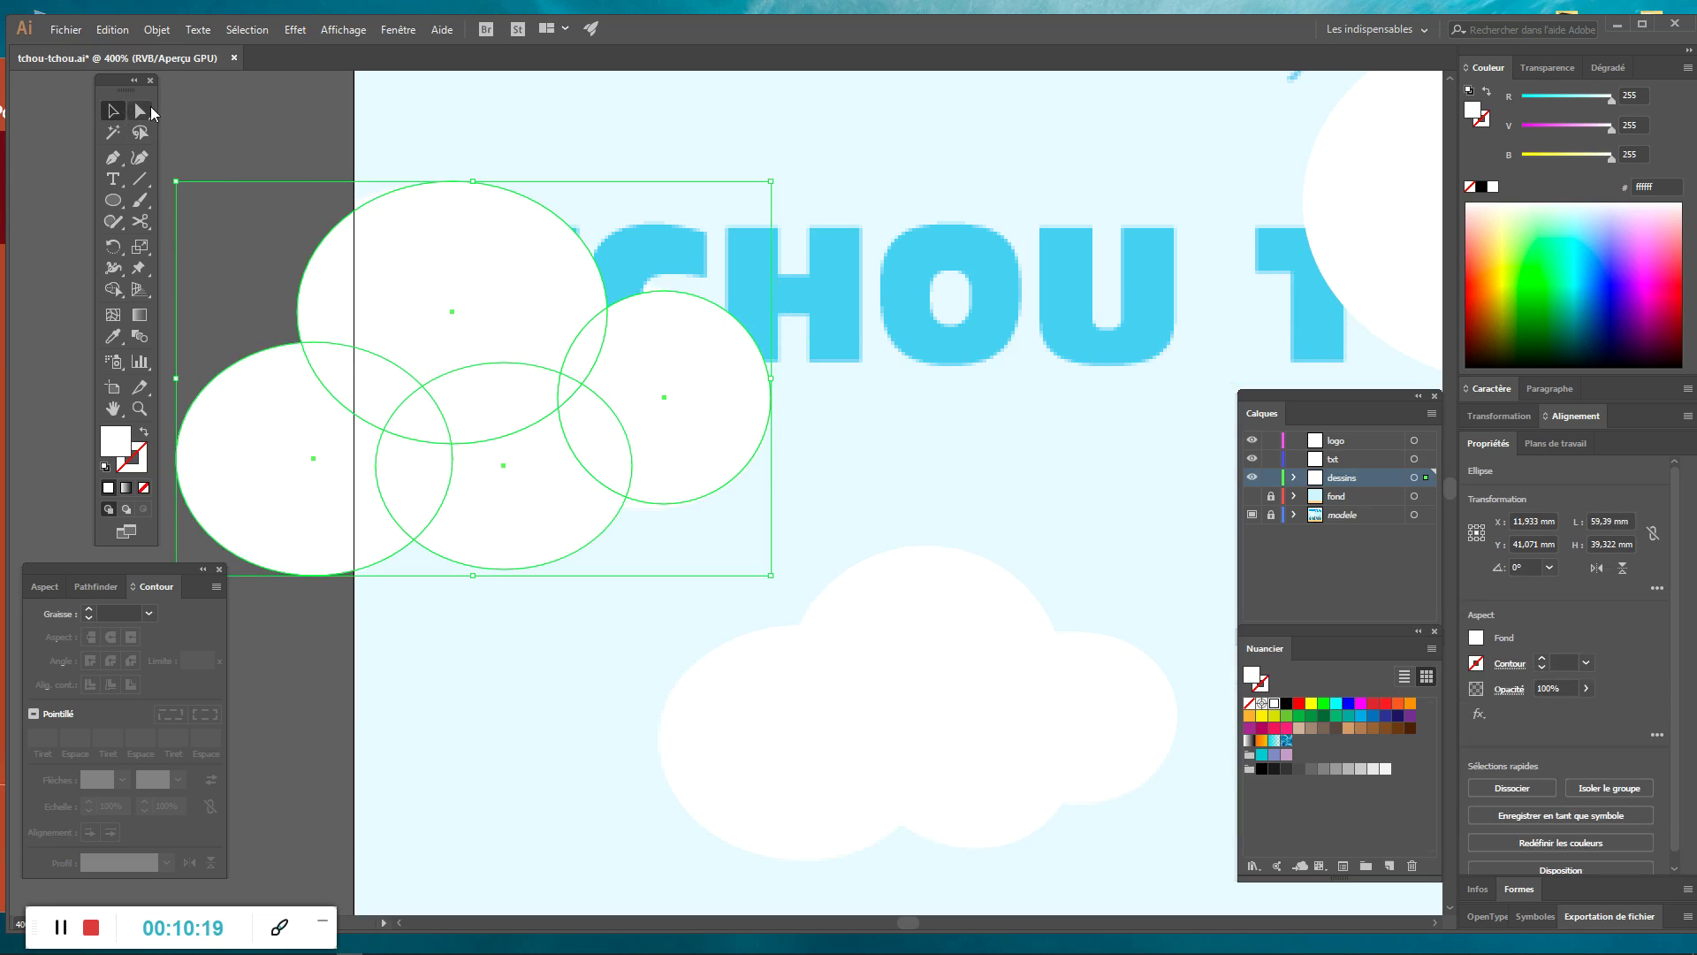
Try pulling the upper anchor point of the grouped cloud's top ellipse down about 6 mm with Direct Selection, and undo it.
{"action": "left_click", "coordinate": [137, 110]}
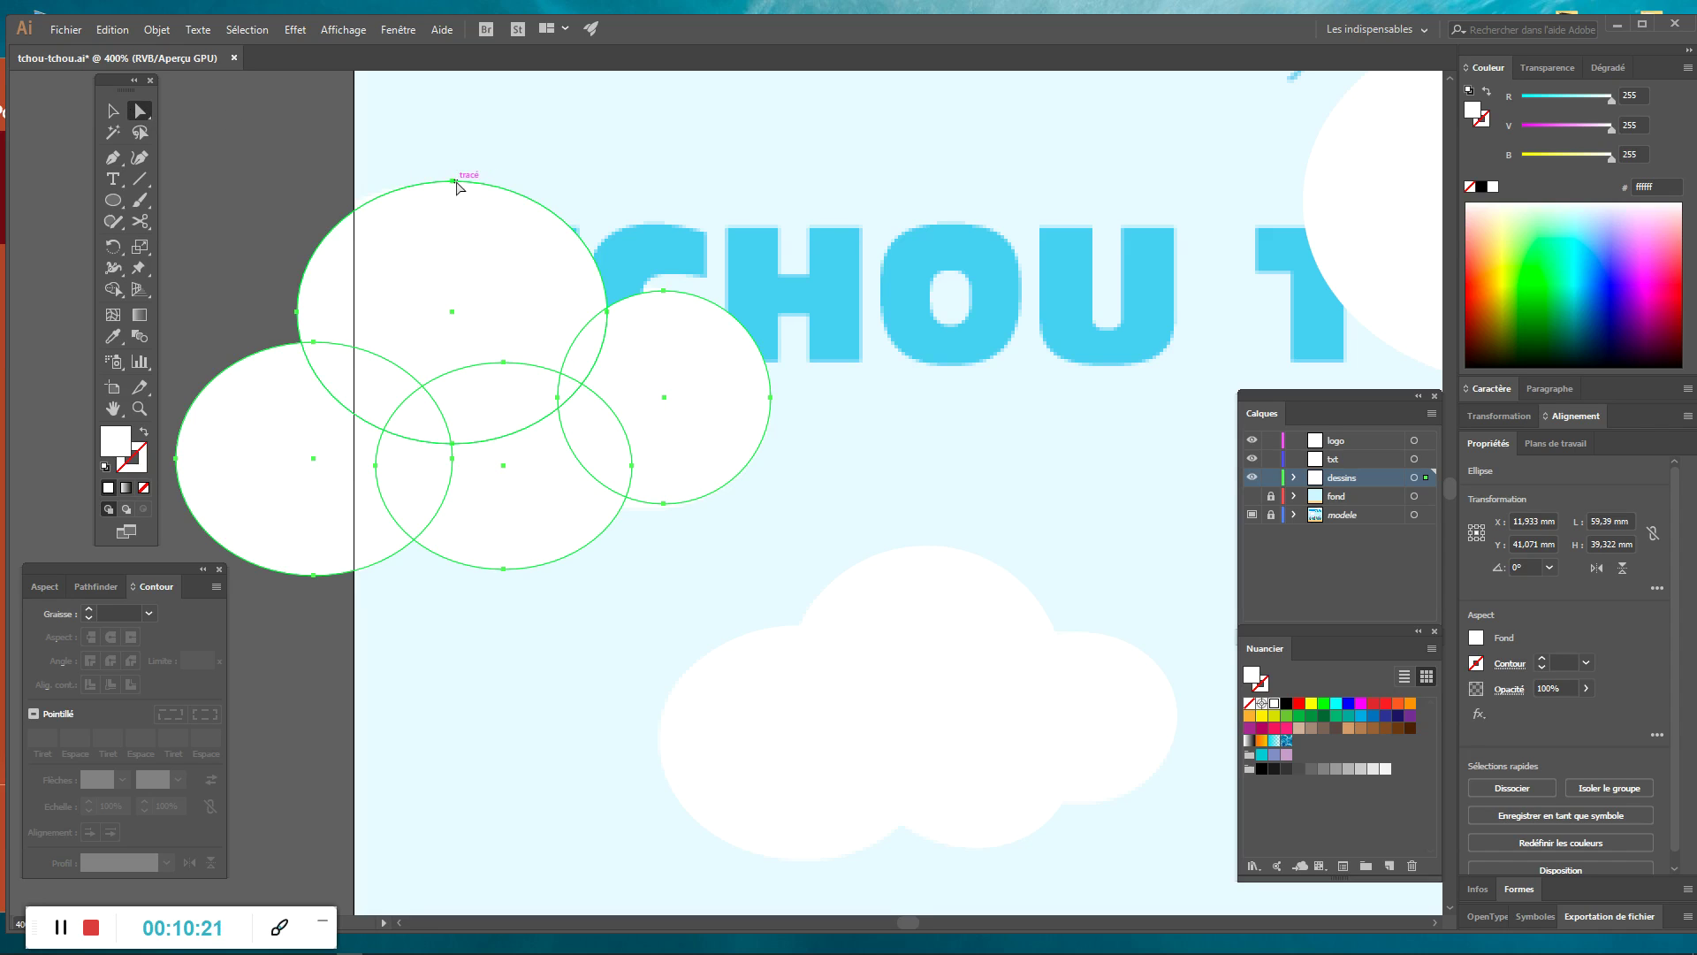
{"action": "left_click", "coordinate": [493, 174]}
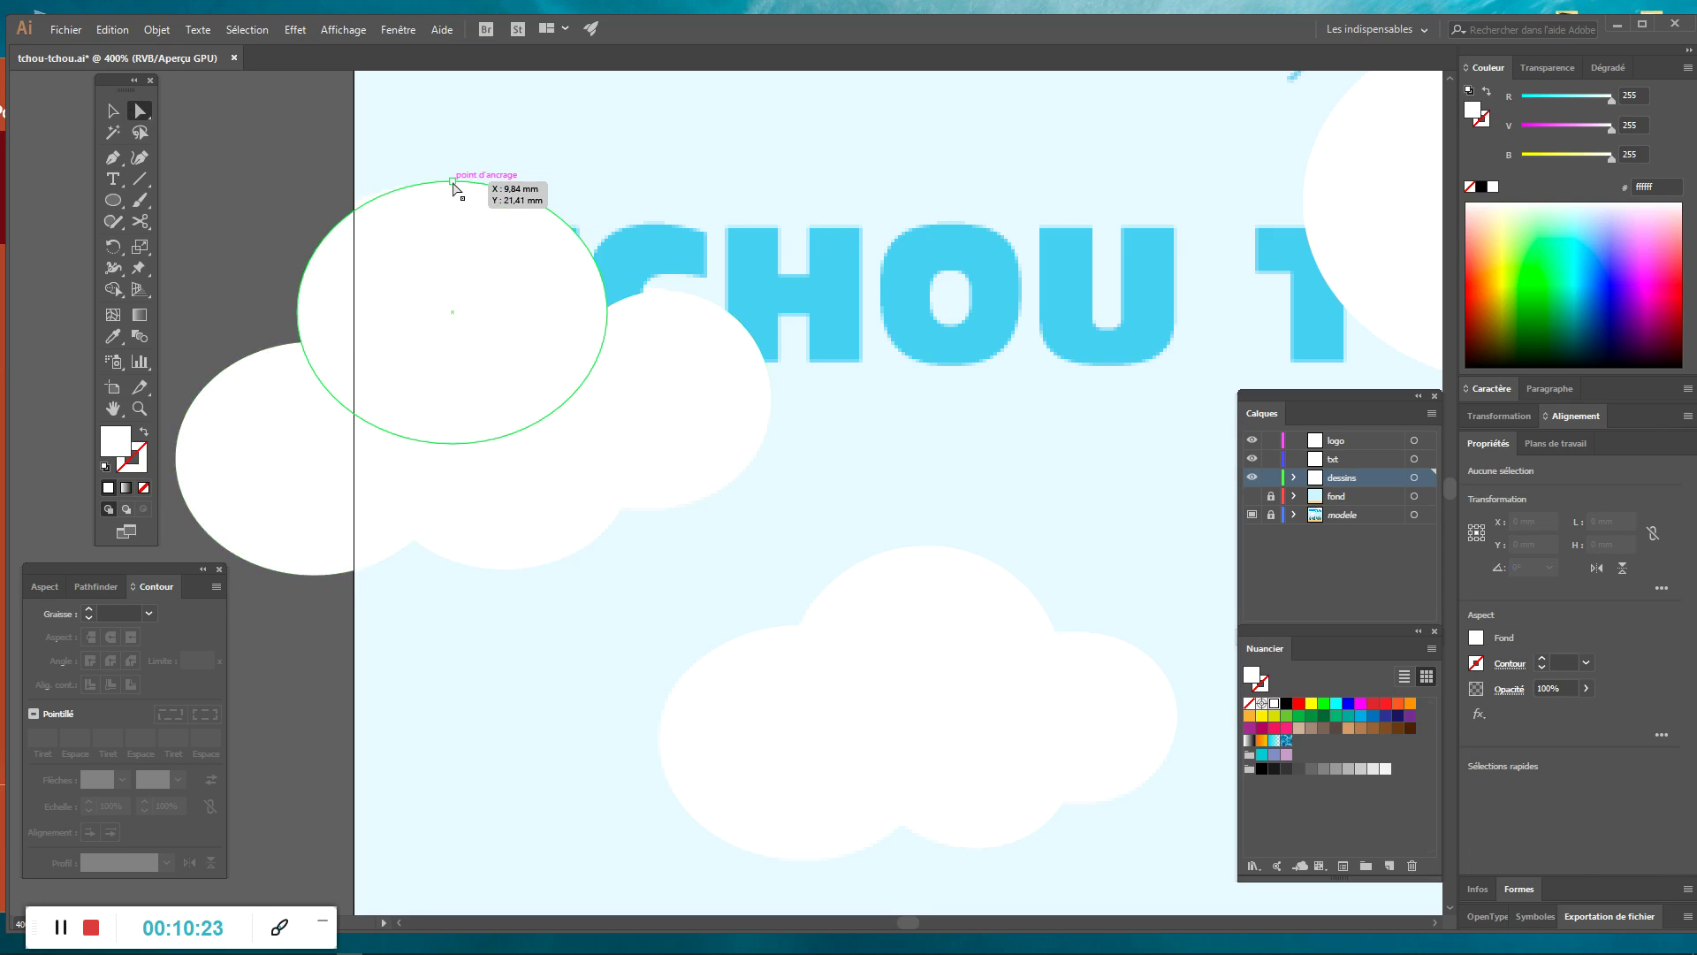
{"action": "left_click", "coordinate": [453, 181]}
{"action": "left_click_drag", "start_coordinate": [453, 181], "coordinate": [452, 239]}
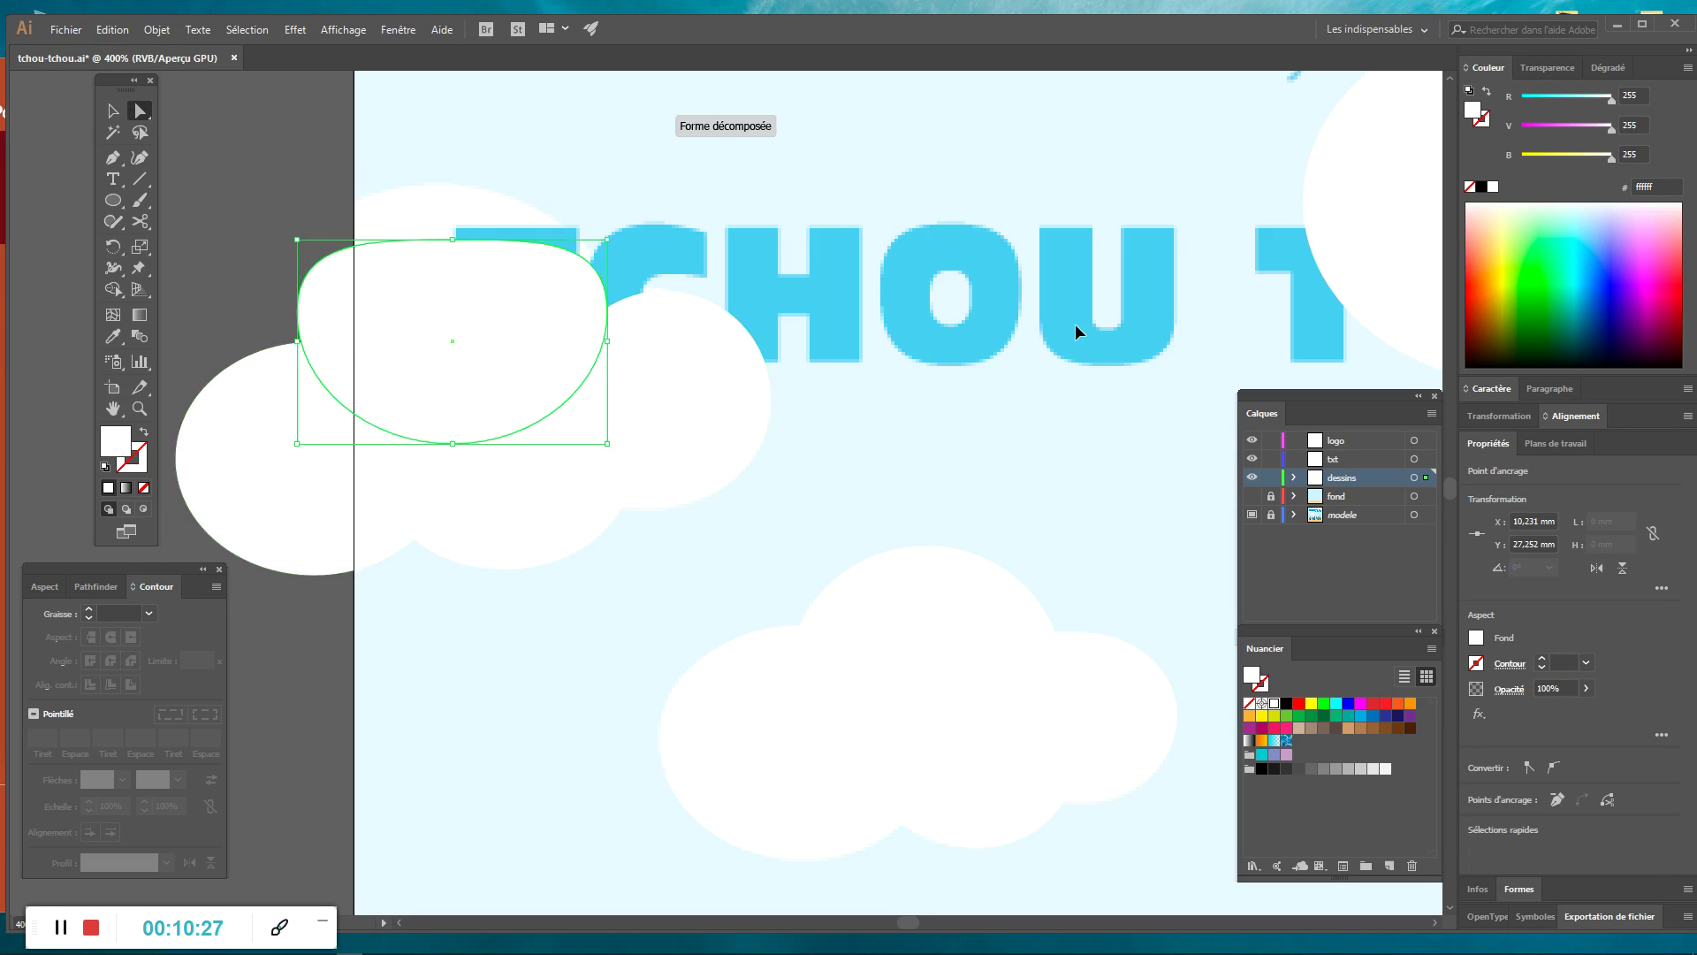
{"action": "key", "text": "ctrl+z"}
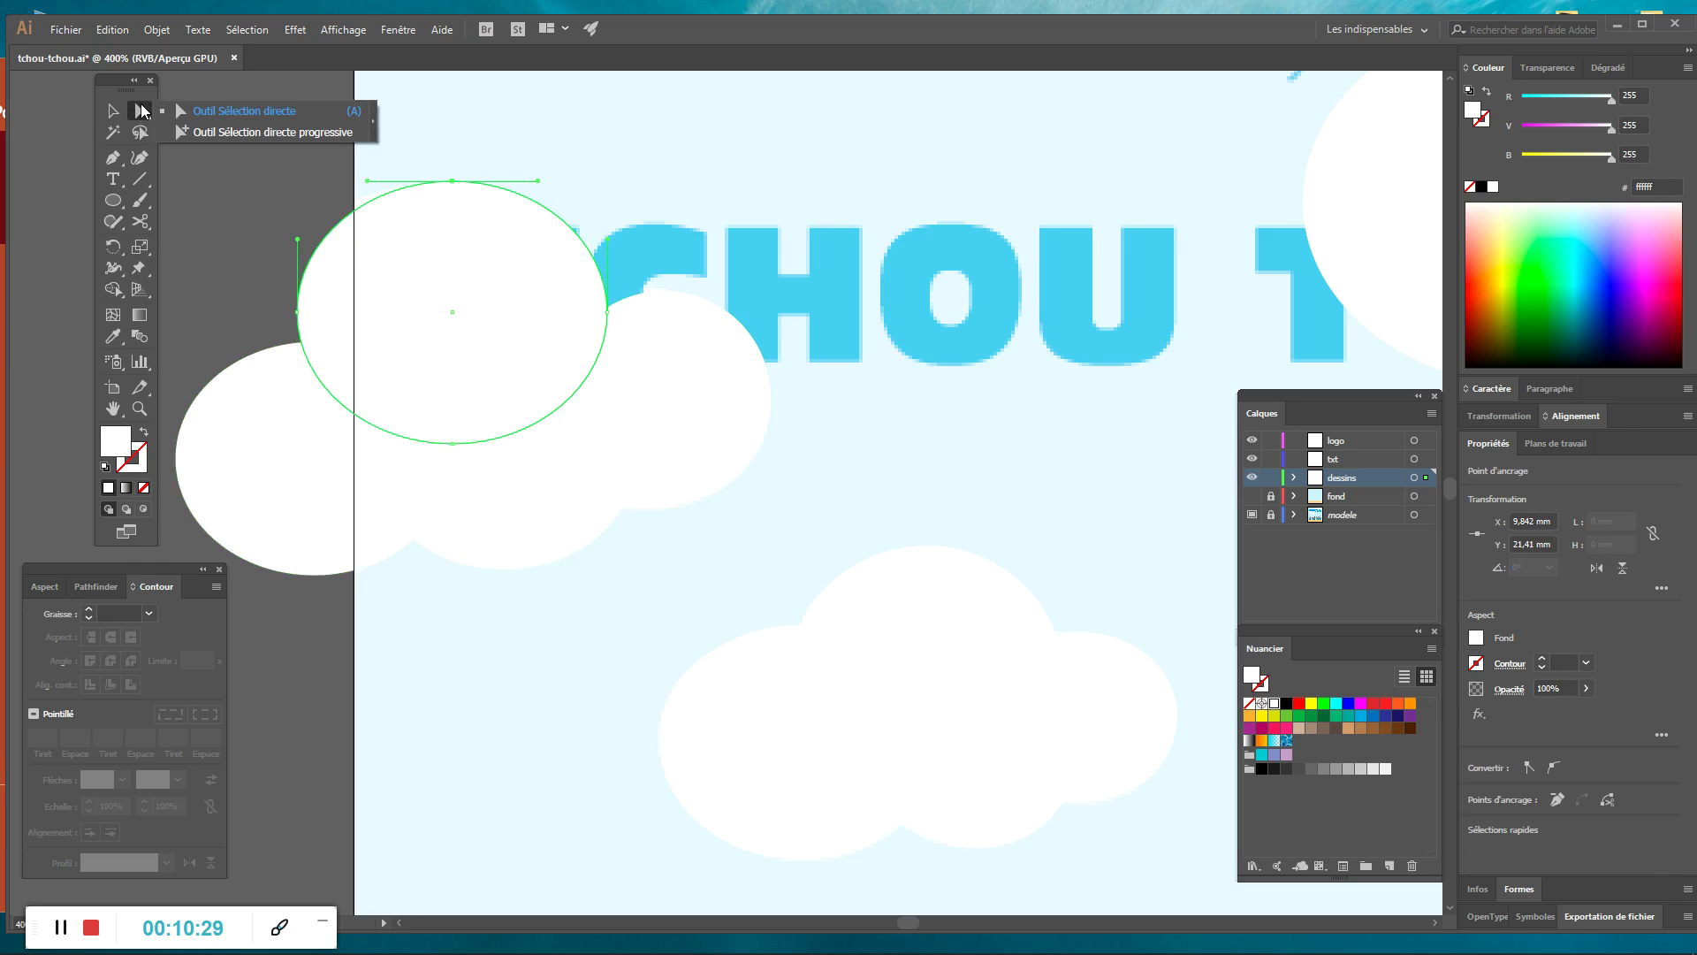
Pick the right ellipse inside the upper-left cloud group with the Group Selection tool and enlarge it to about 24.1 × 21.7 mm.
{"action": "left_click", "coordinate": [265, 140]}
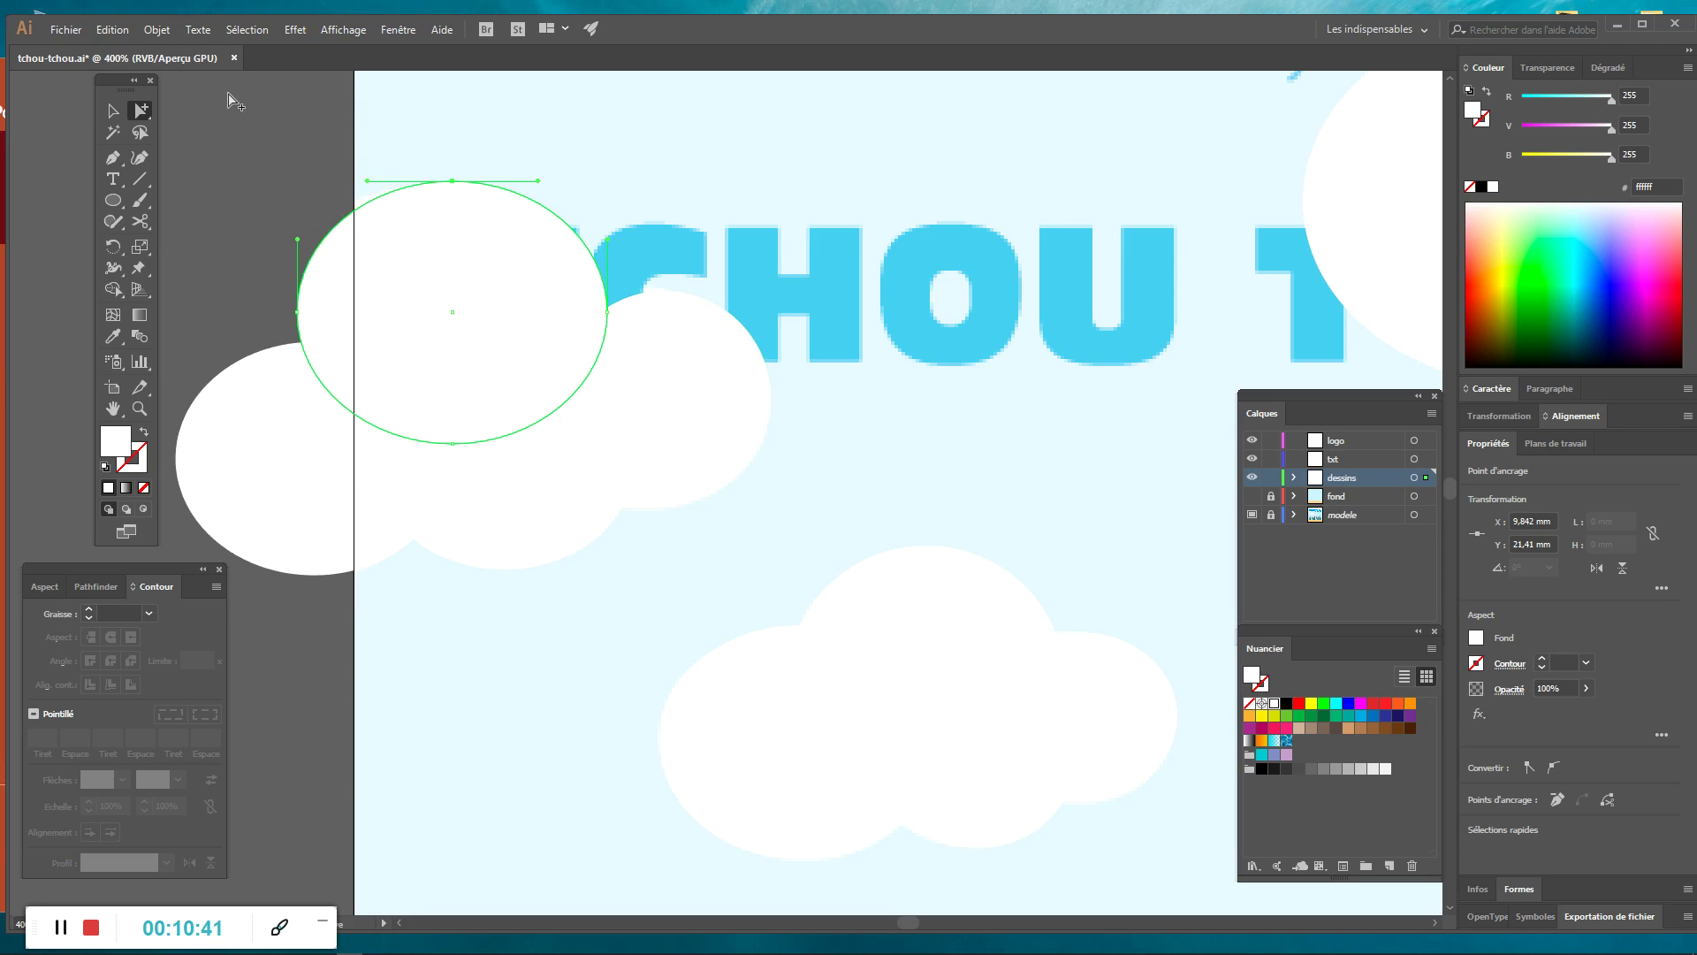
{"action": "left_click", "coordinate": [689, 392]}
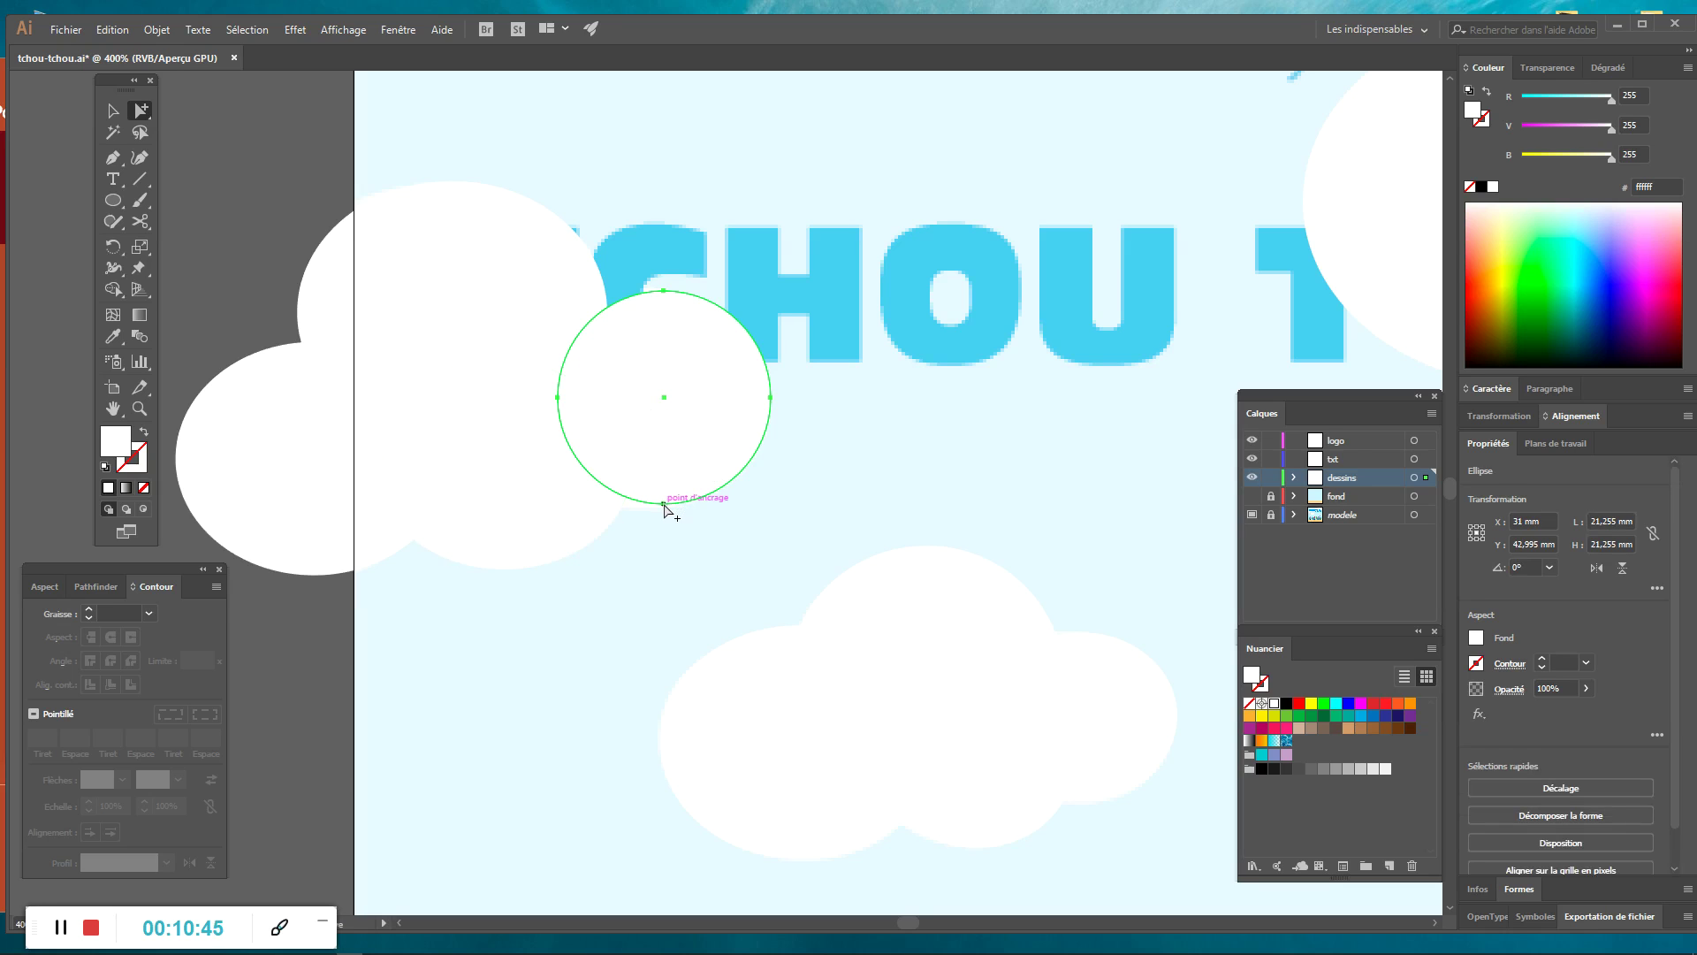
{"action": "left_click", "coordinate": [108, 112]}
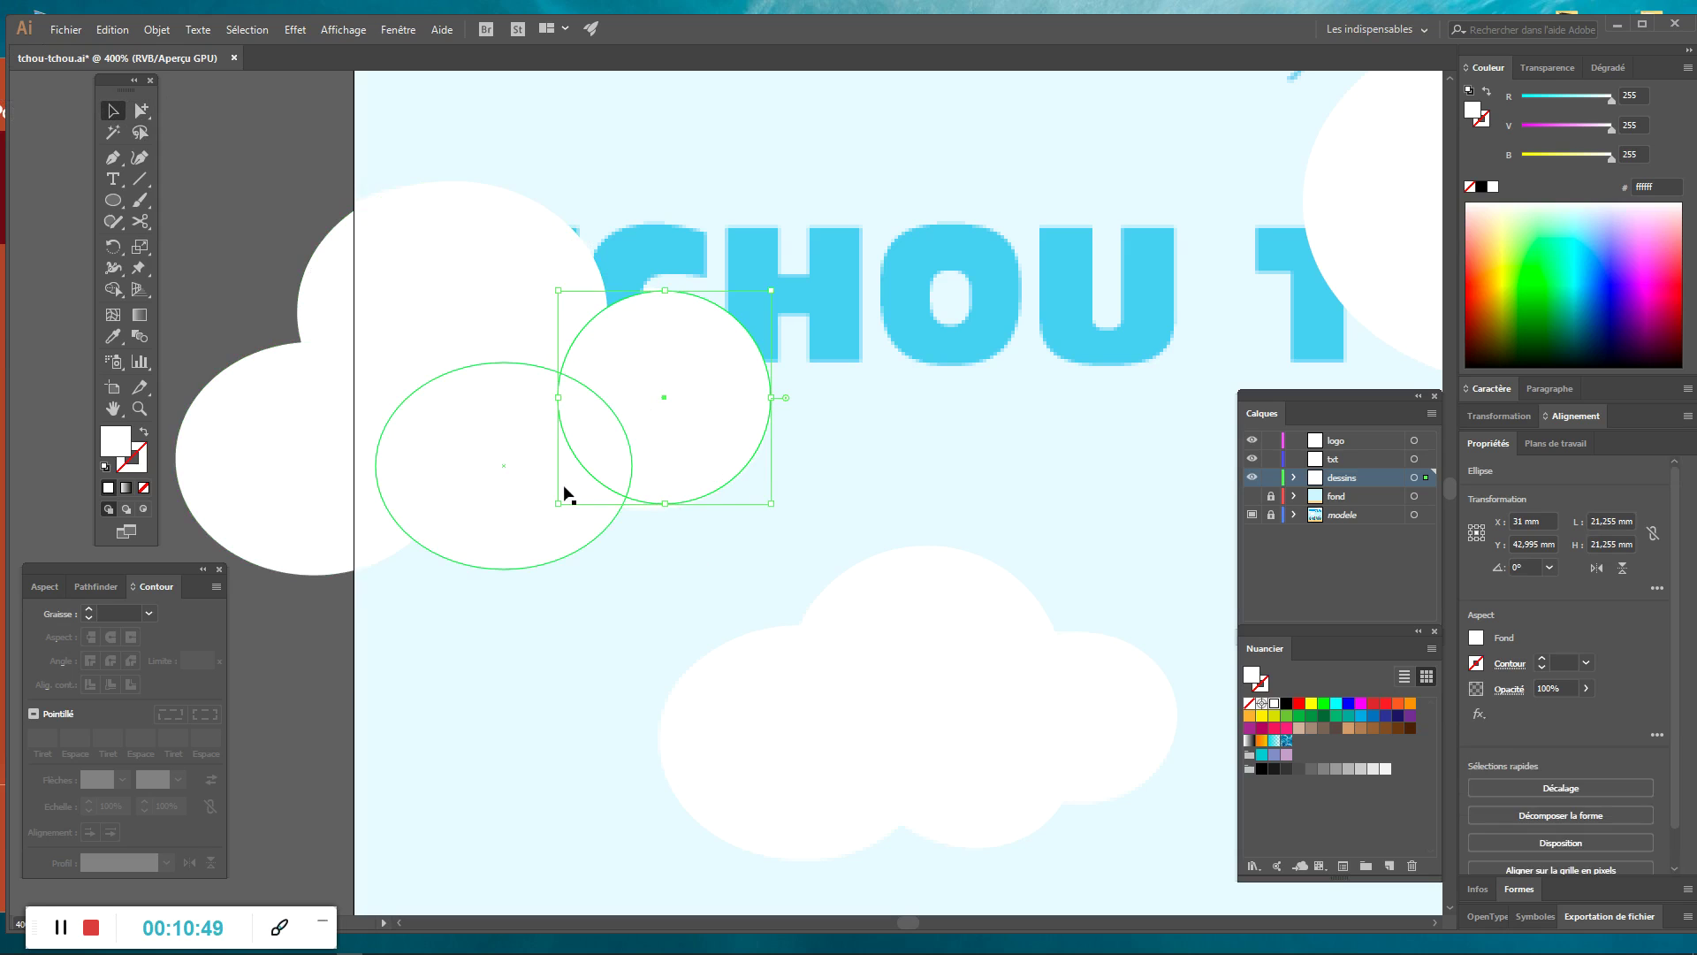
{"action": "left_click_drag", "start_coordinate": [557, 504], "coordinate": [531, 510]}
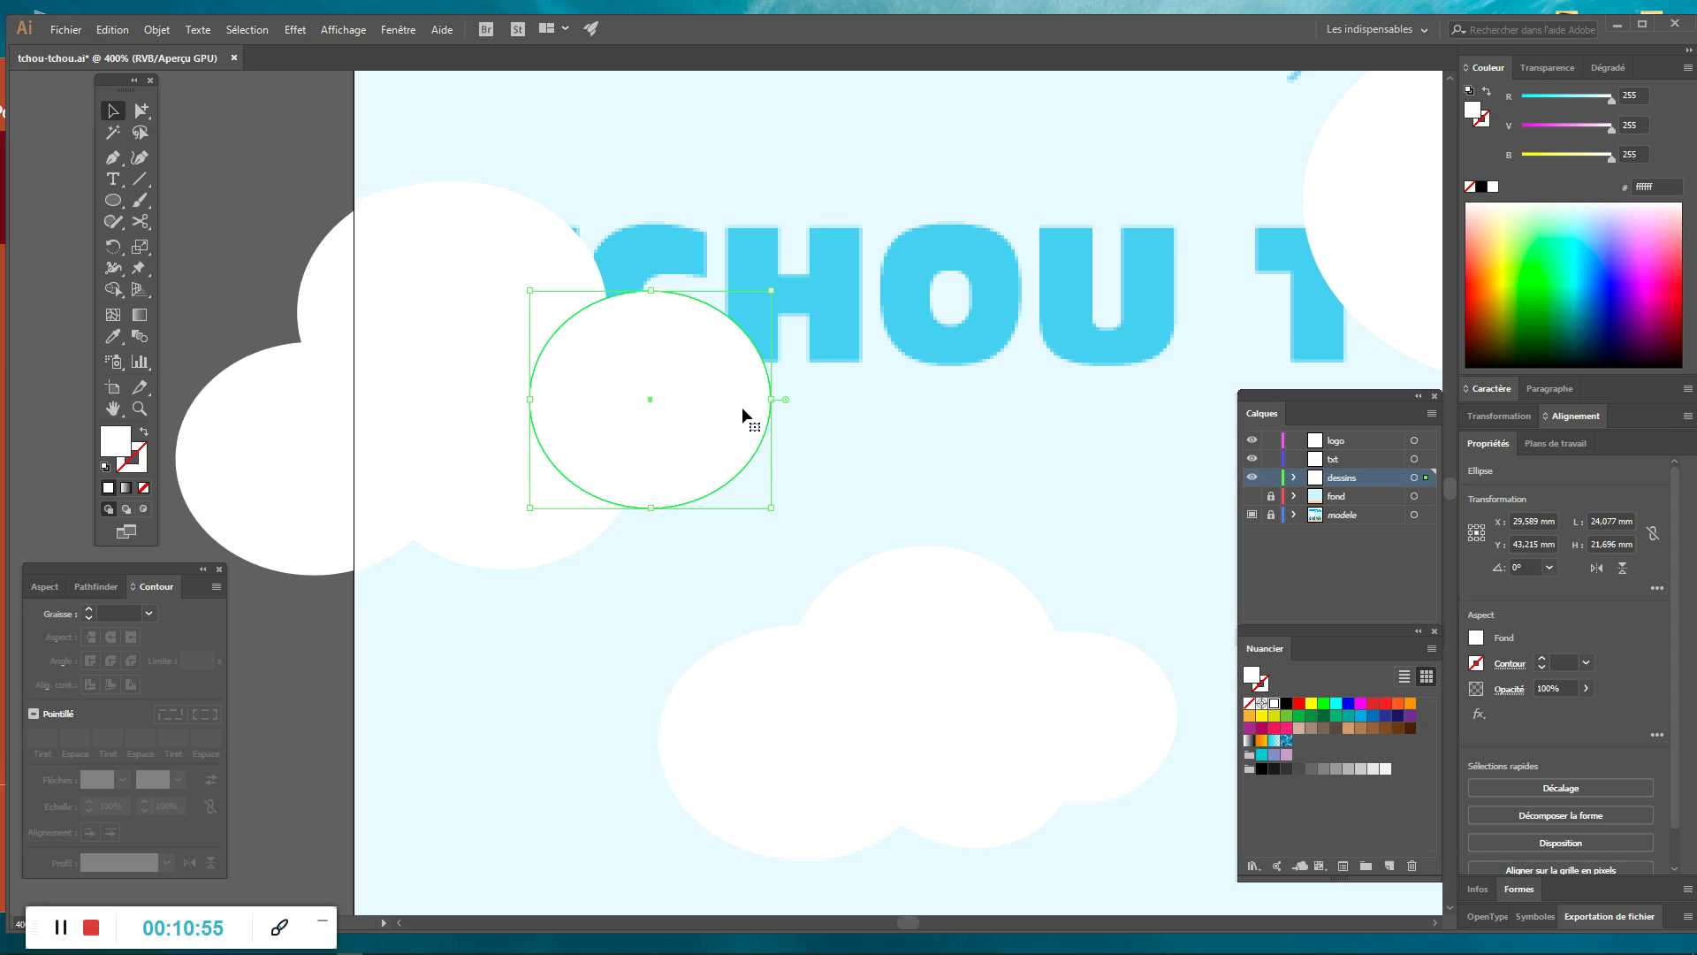
Select the upper-left cloud as a whole with the Selection tool to check that its ellipses are still grouped.
{"action": "left_click", "coordinate": [141, 109]}
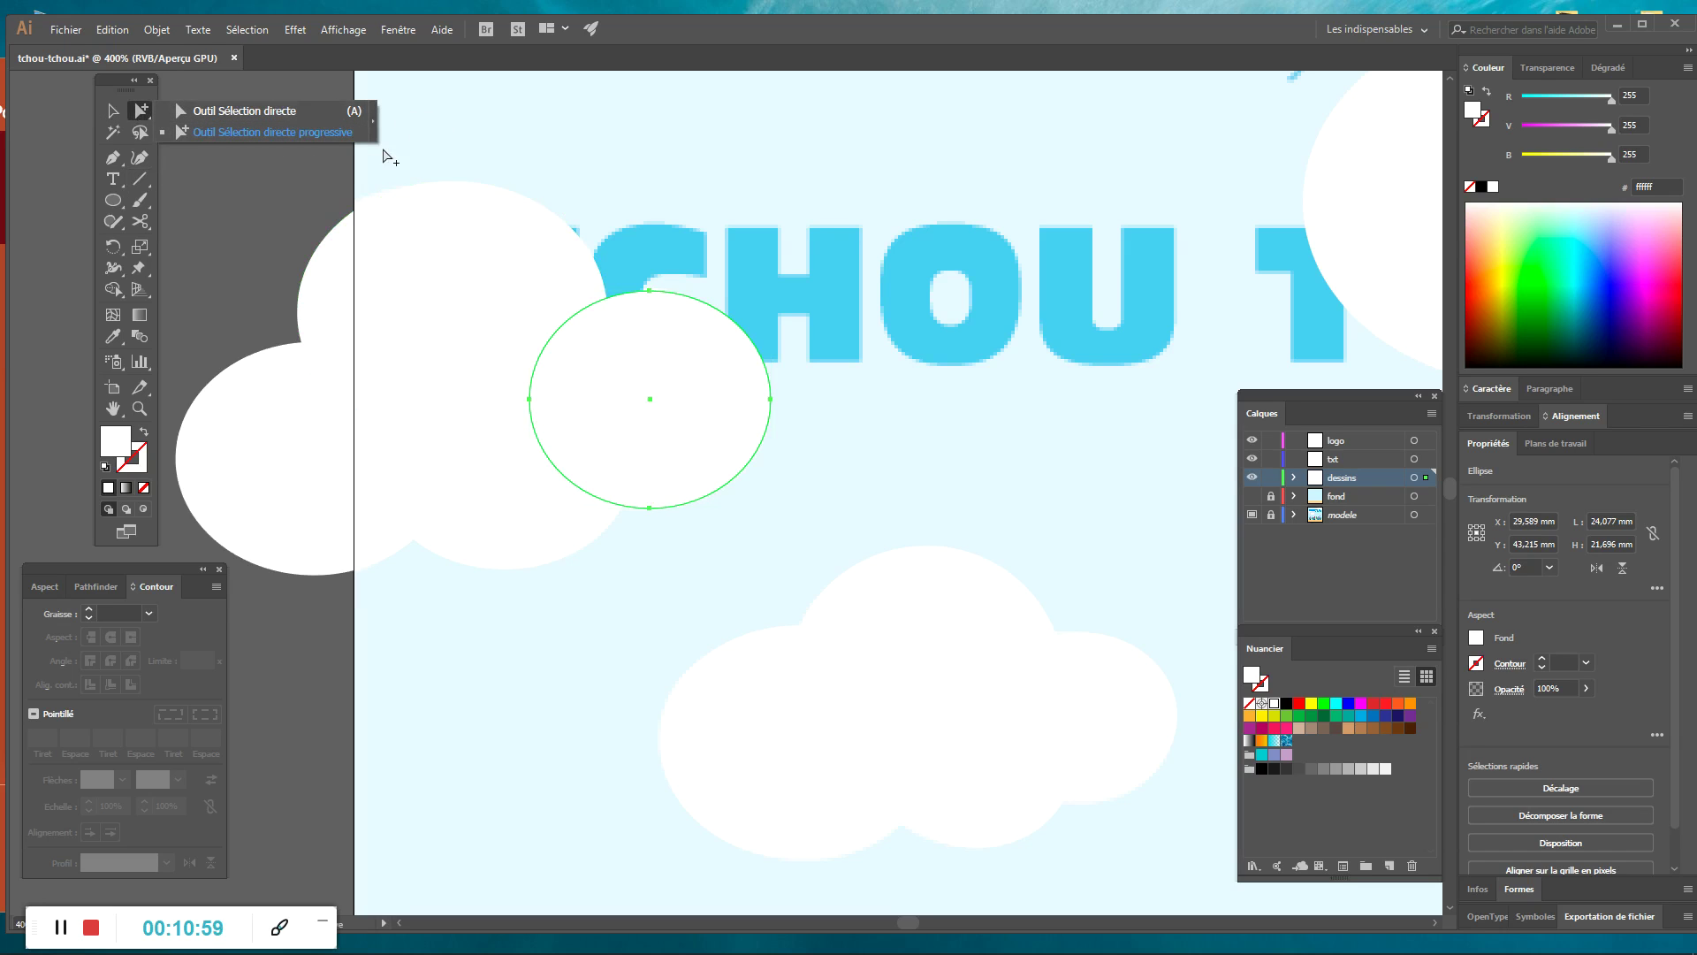
{"action": "left_click", "coordinate": [112, 111]}
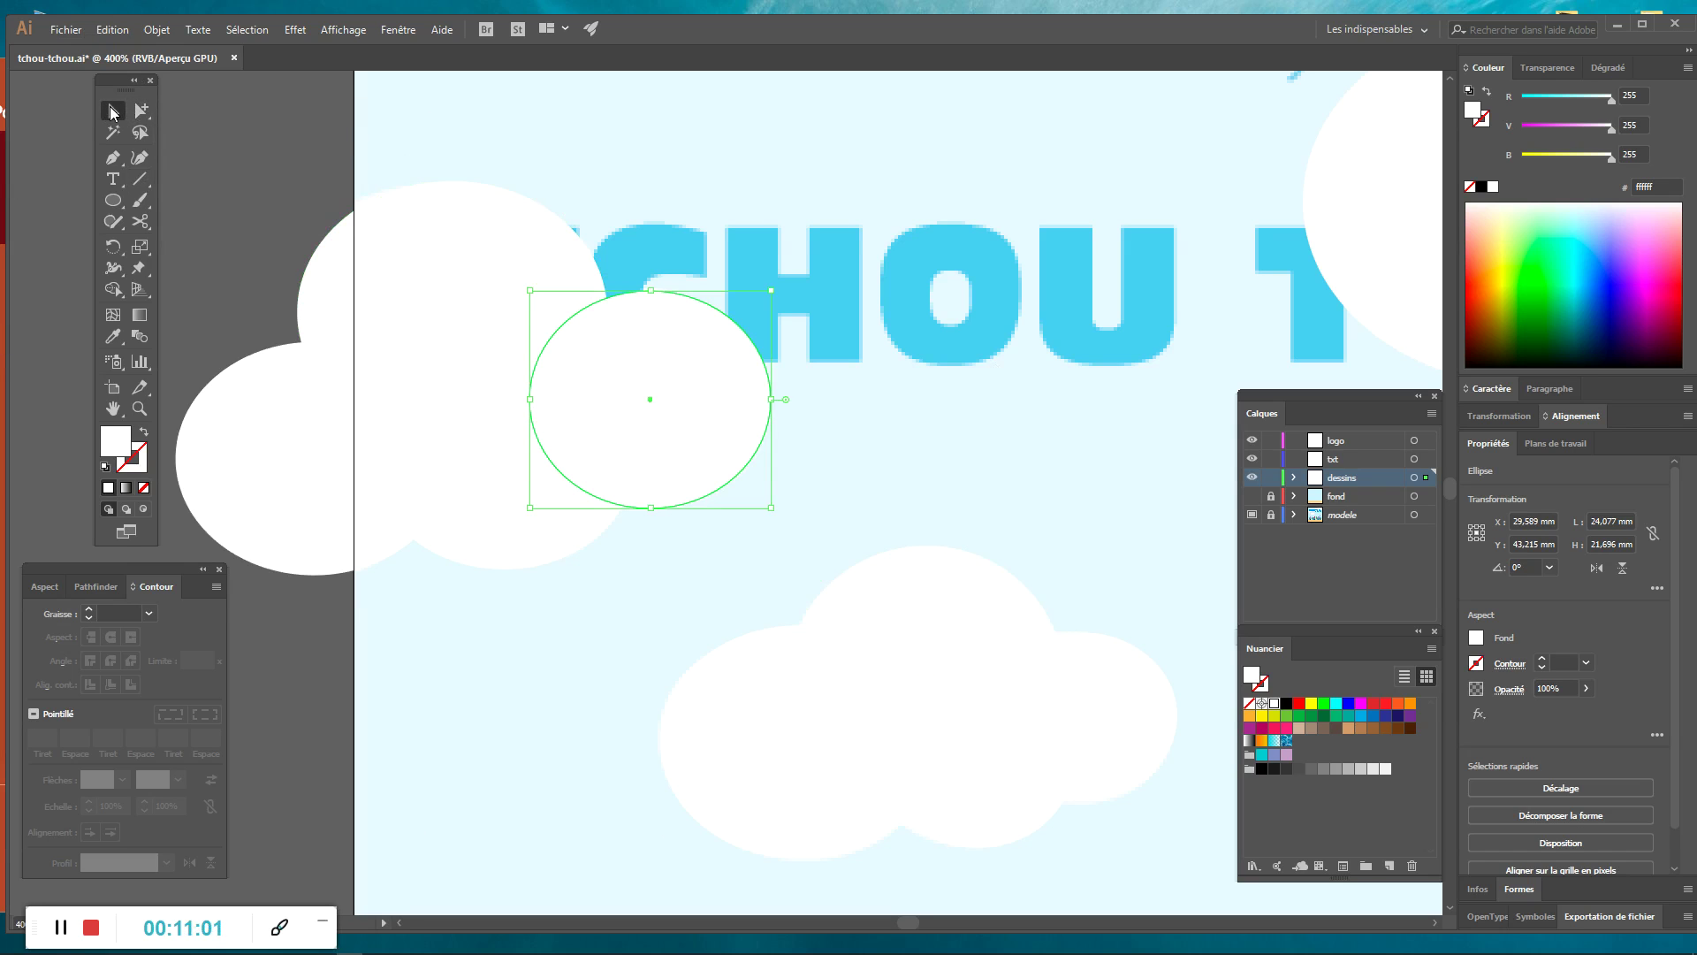
{"action": "left_click", "coordinate": [712, 358]}
{"action": "left_click", "coordinate": [952, 442]}
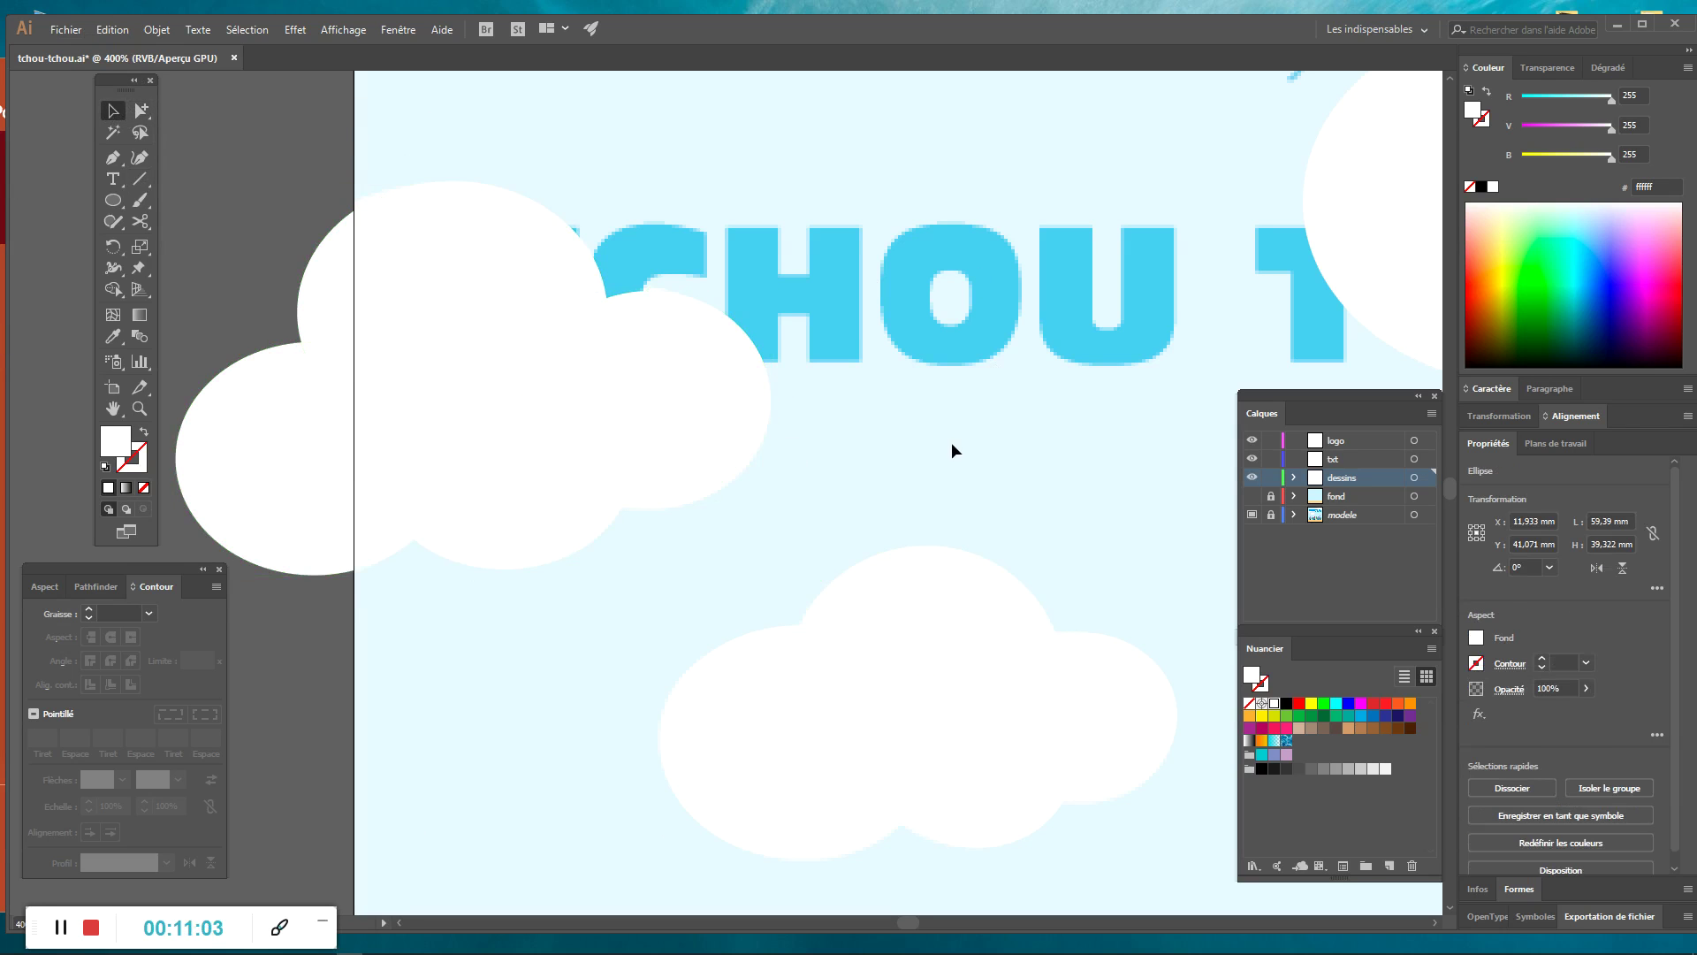
{"action": "left_click", "coordinate": [451, 258]}
{"action": "left_click", "coordinate": [451, 258]}
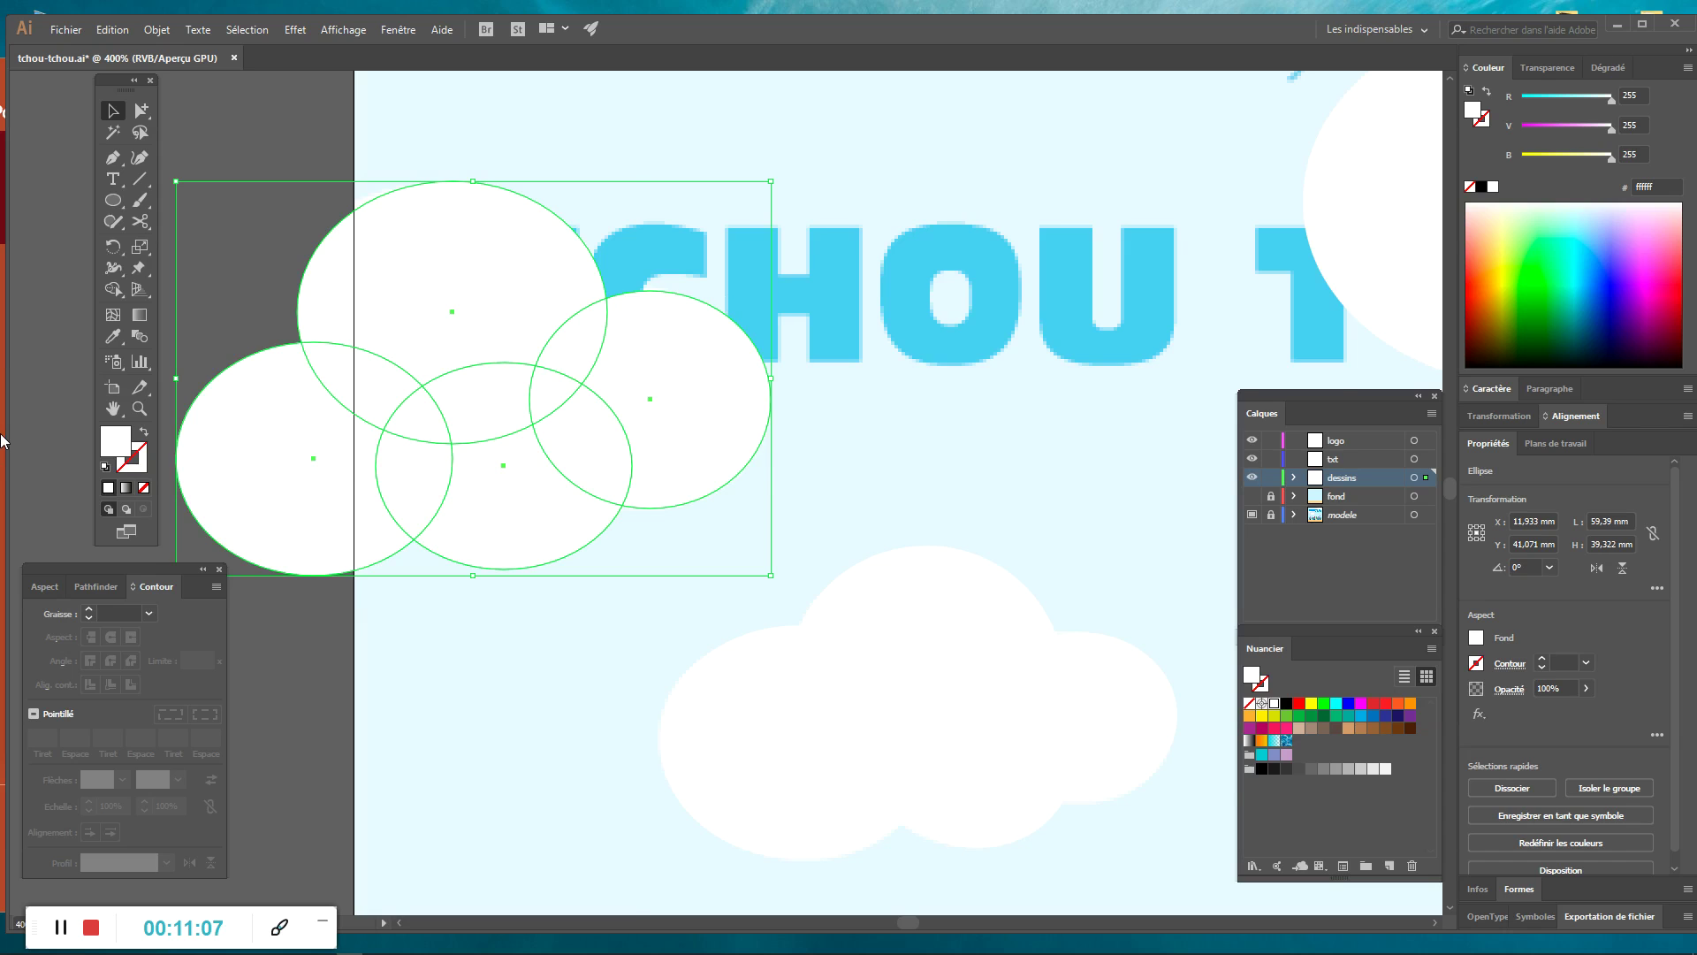
Fit the artboard in the window, deselect the upper-left cloud and save the document.
{"action": "key", "text": "ctrl+minus"}
{"action": "key", "text": "ctrl+0"}
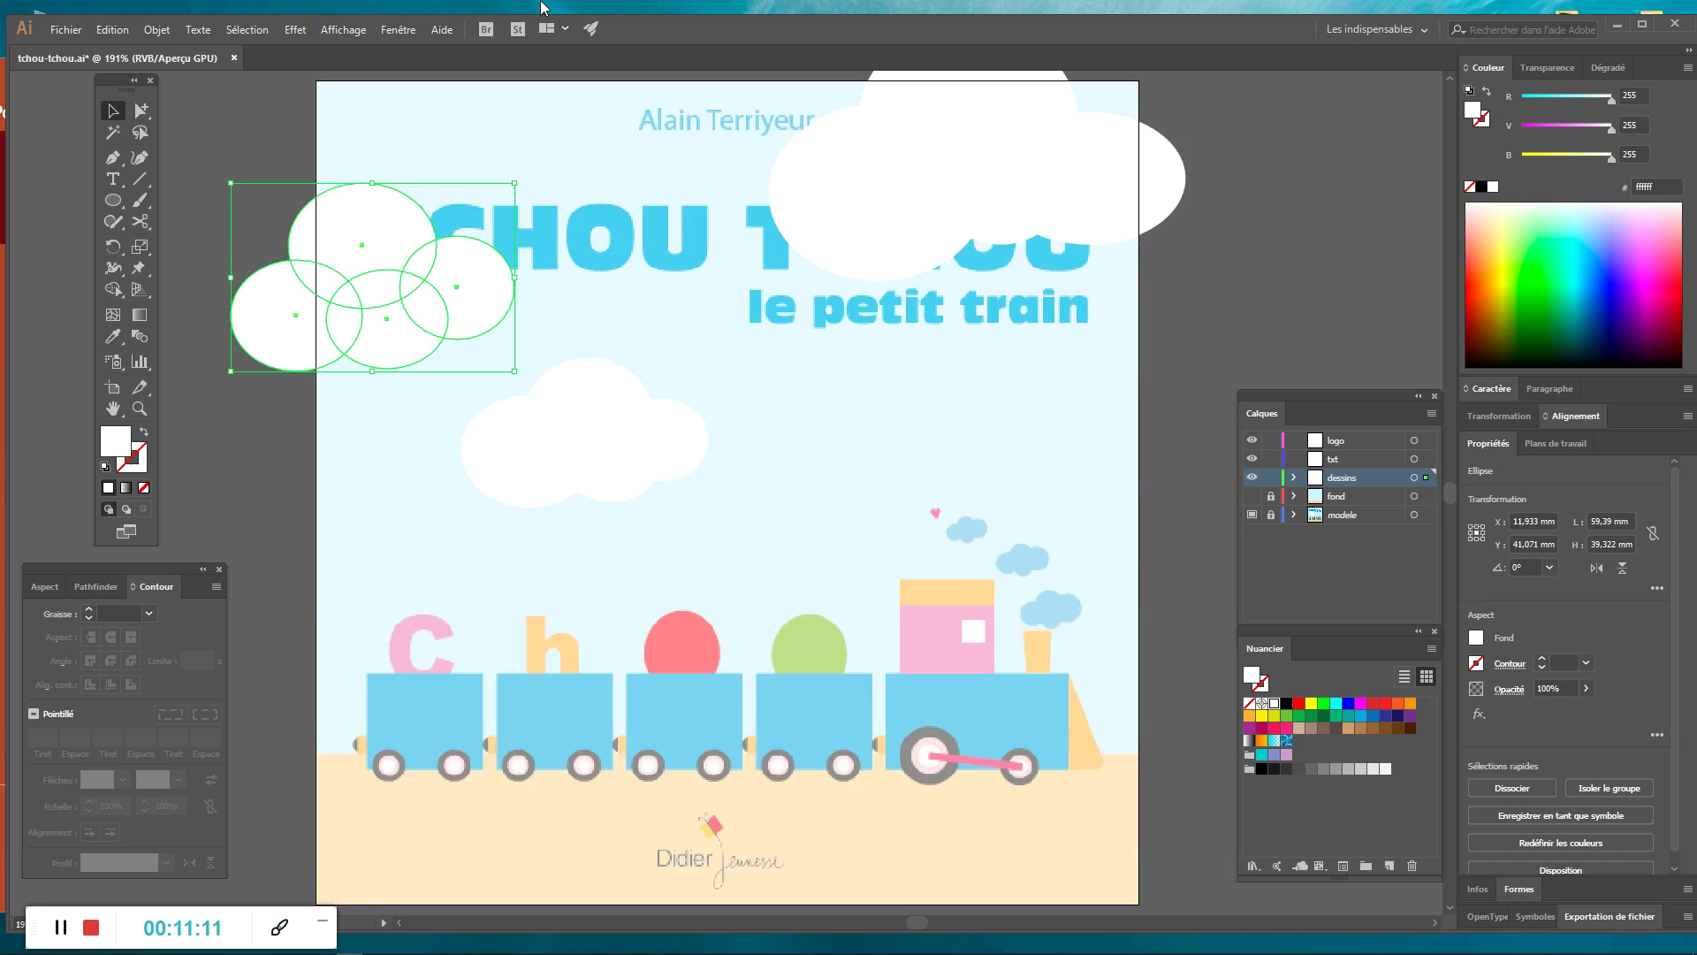
{"action": "left_click", "coordinate": [712, 287]}
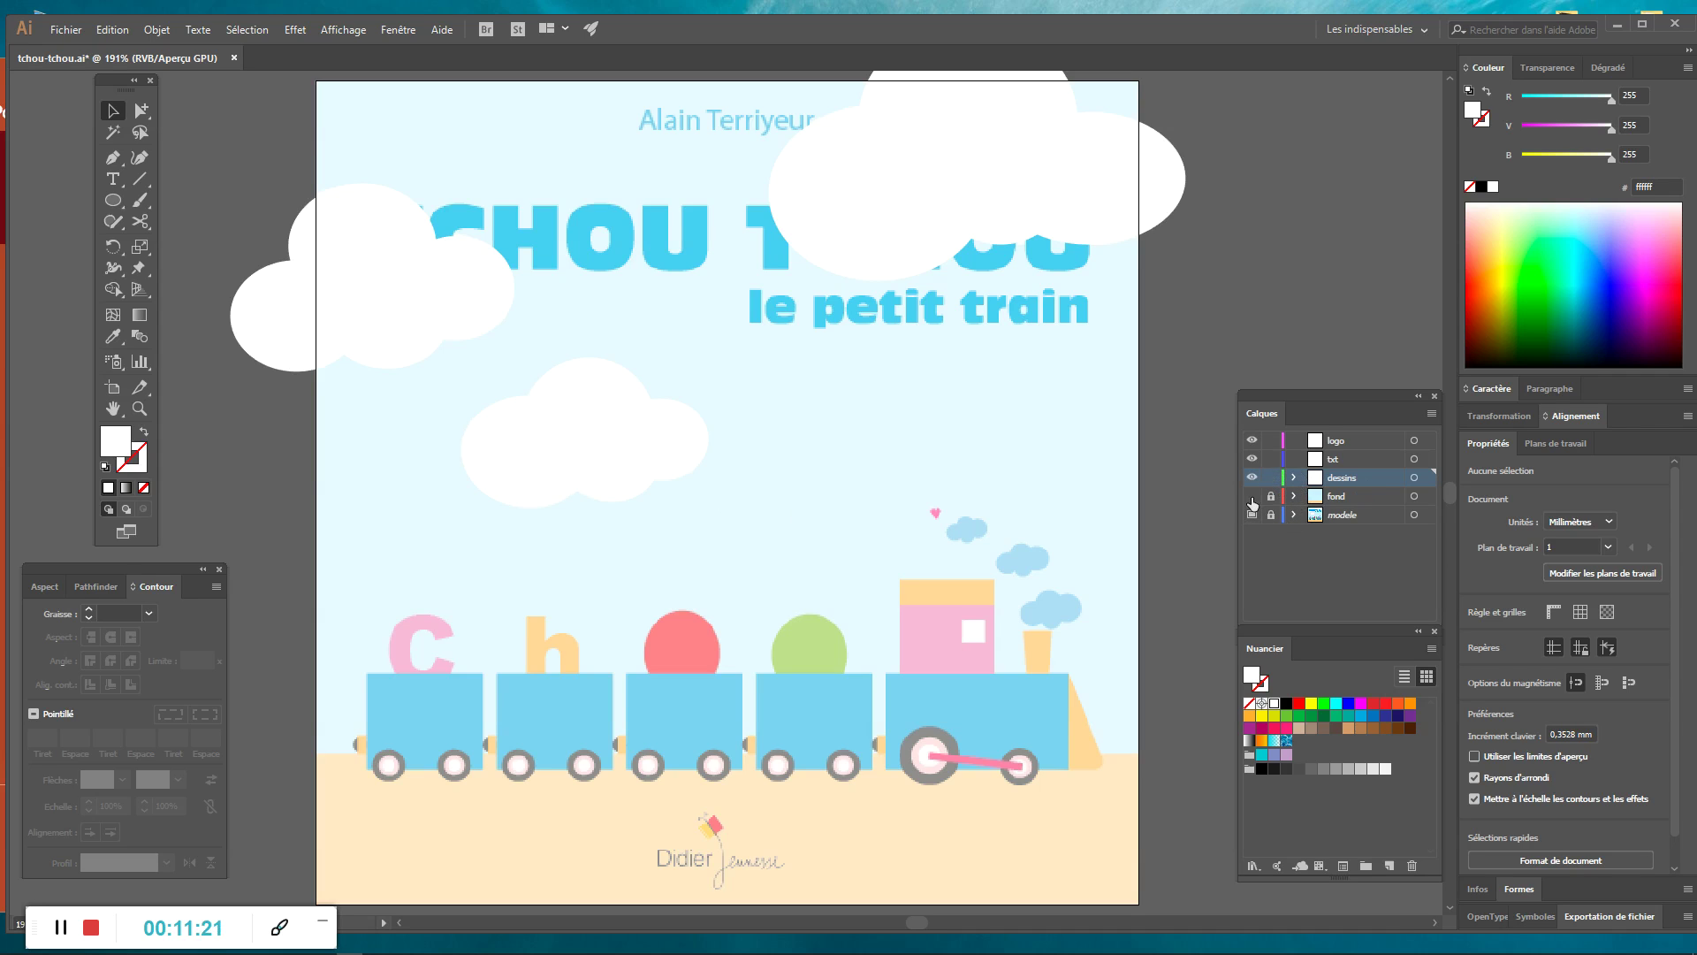
{"action": "left_click", "coordinate": [64, 28]}
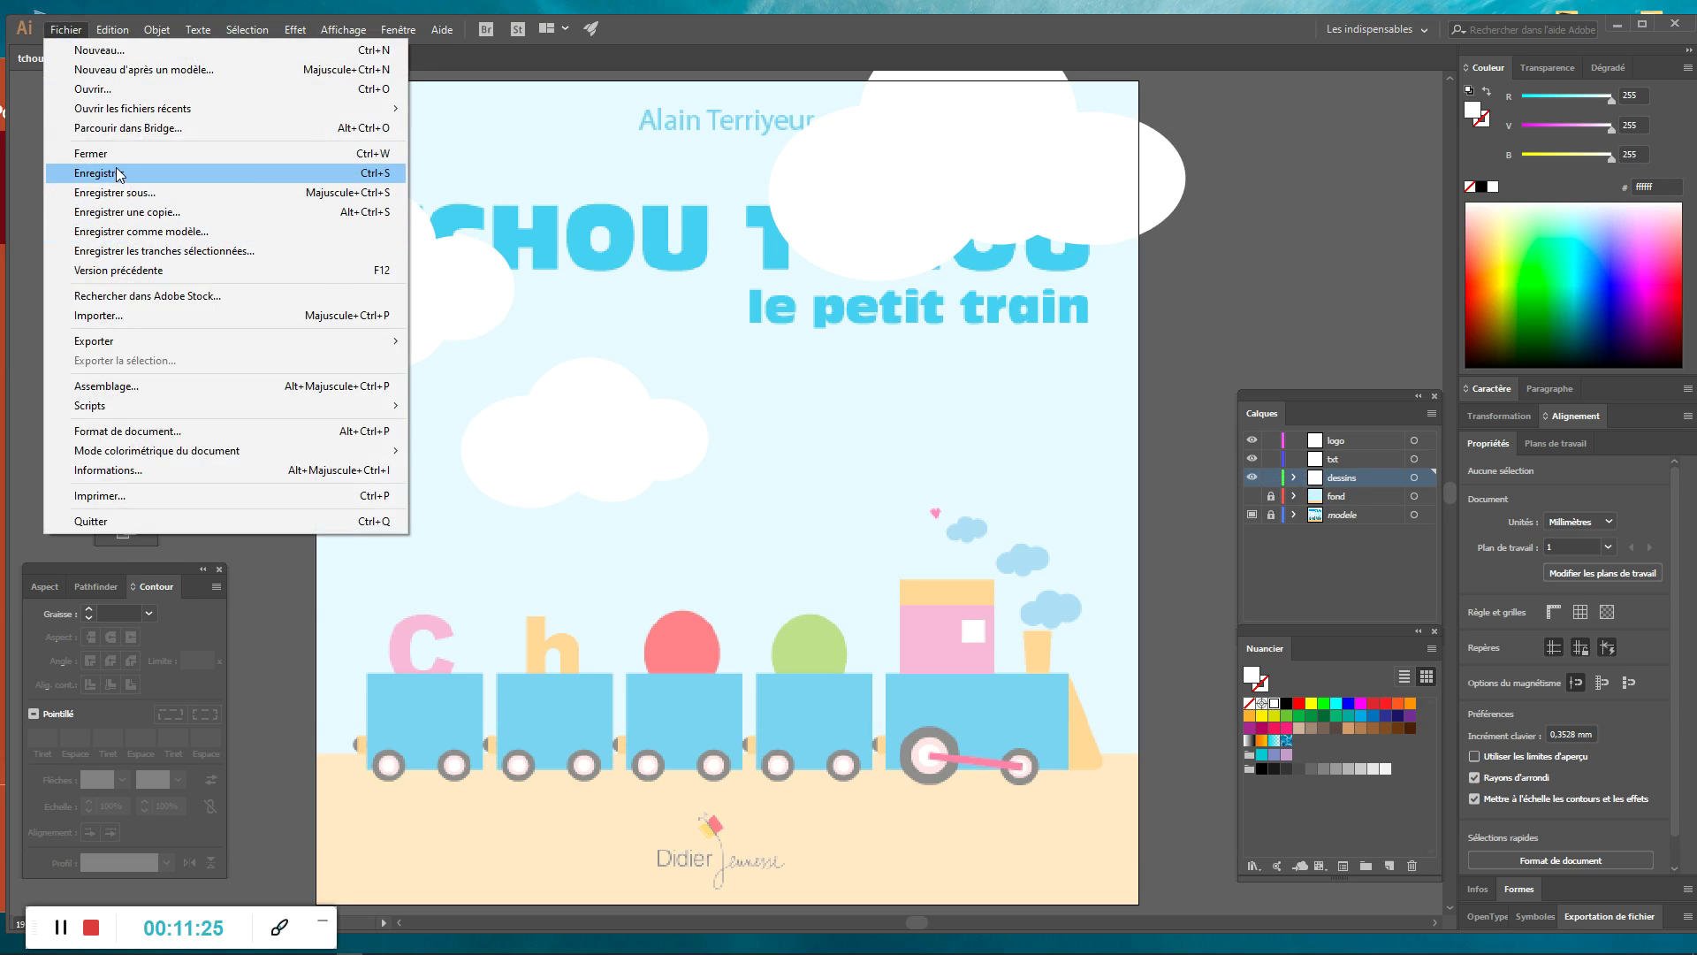
{"action": "left_click", "coordinate": [118, 174]}
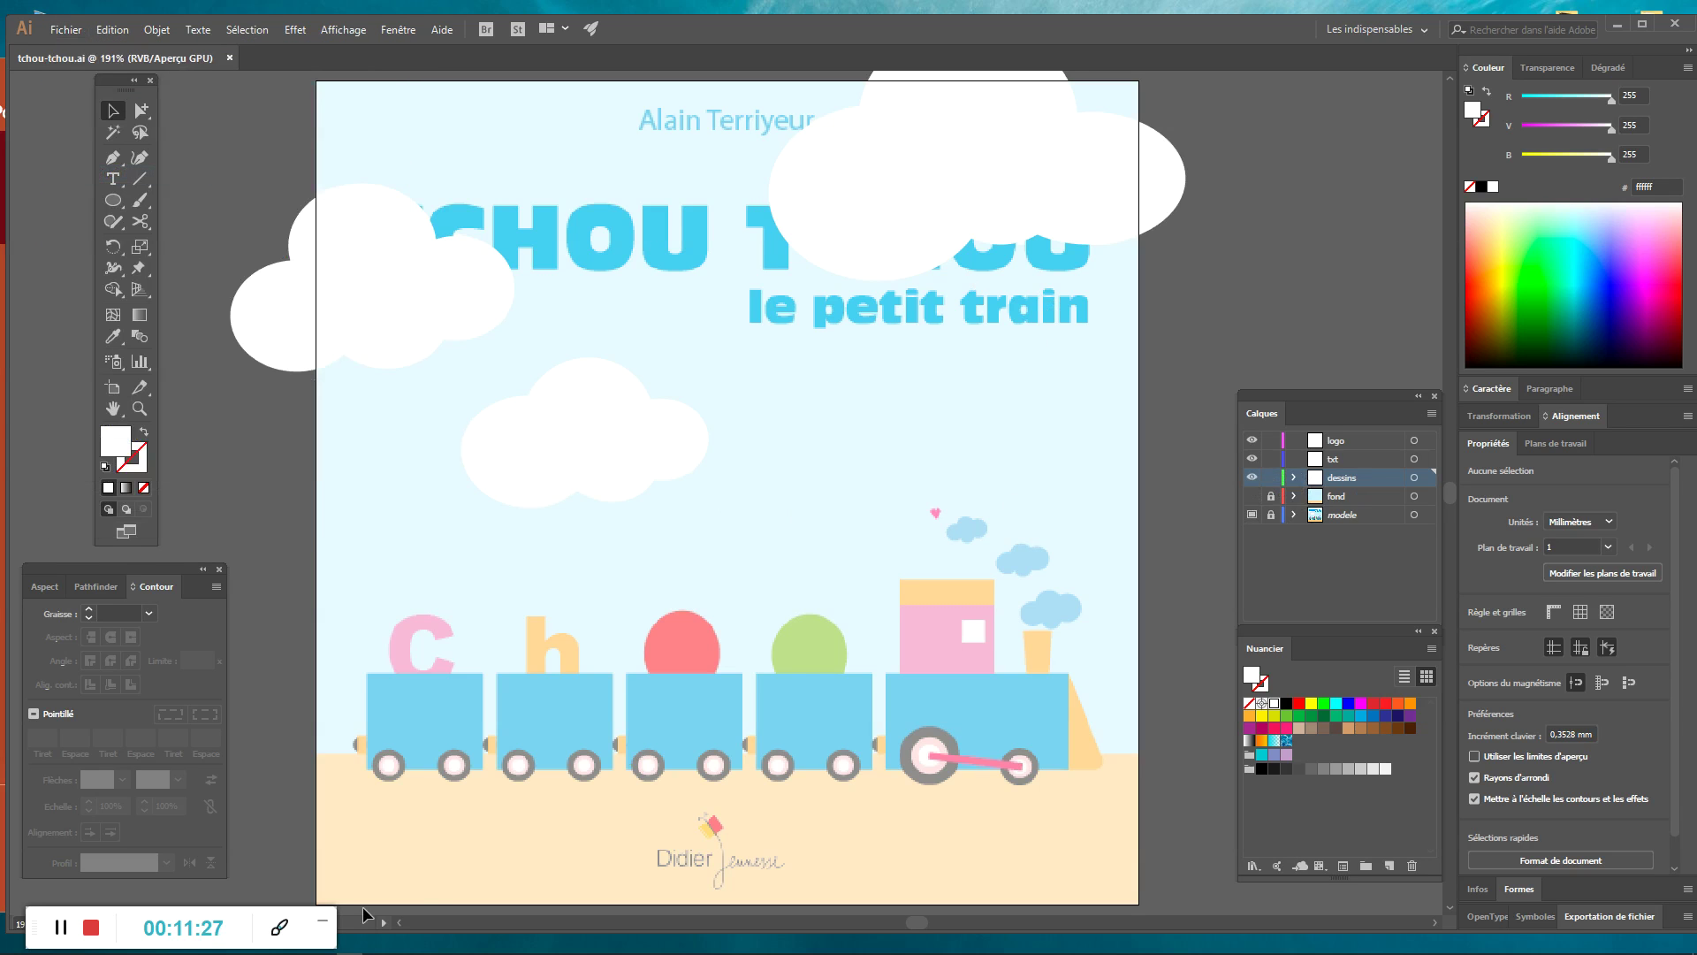